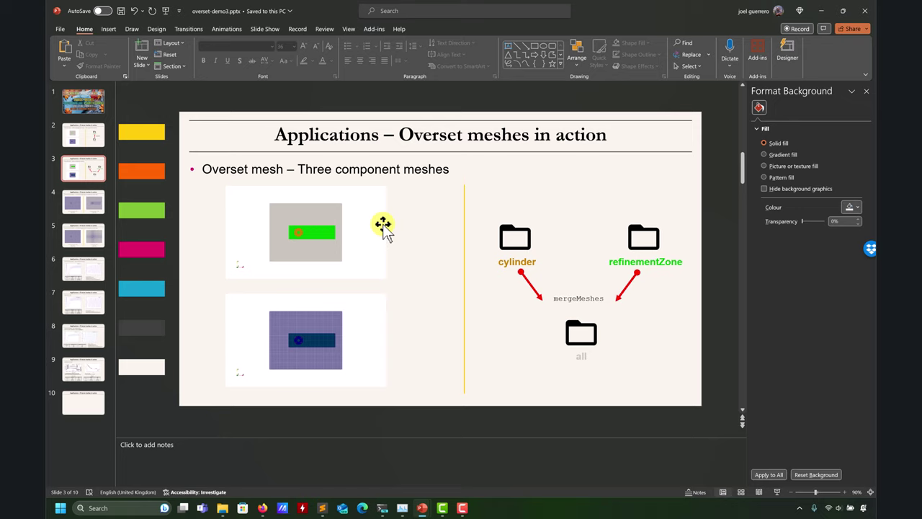
# Compare the slides on two-component and three-component overset meshes, and put the presentation away
pyautogui.click(92, 140)
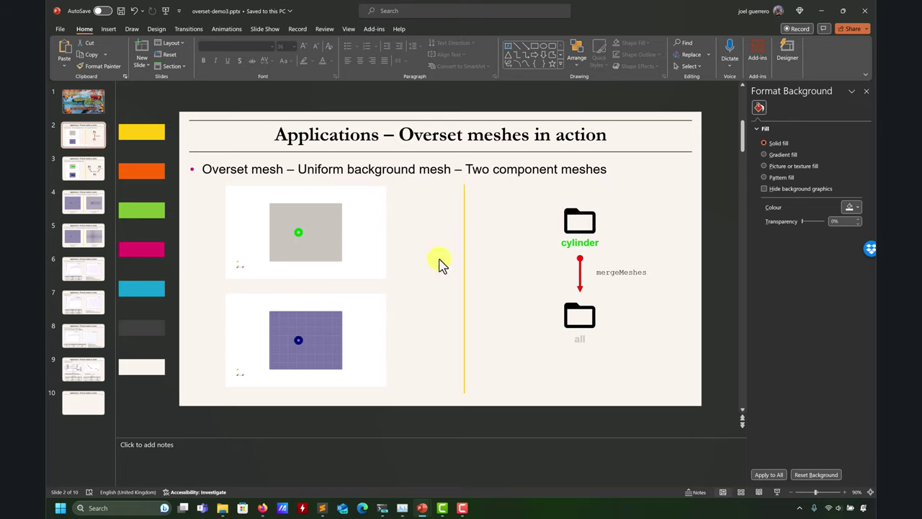
pyautogui.press('Down')
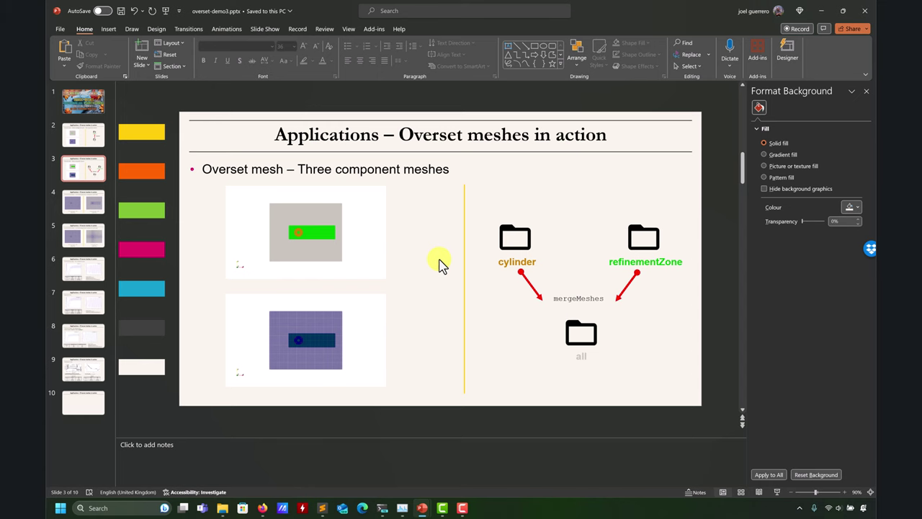
pyautogui.click(822, 11)
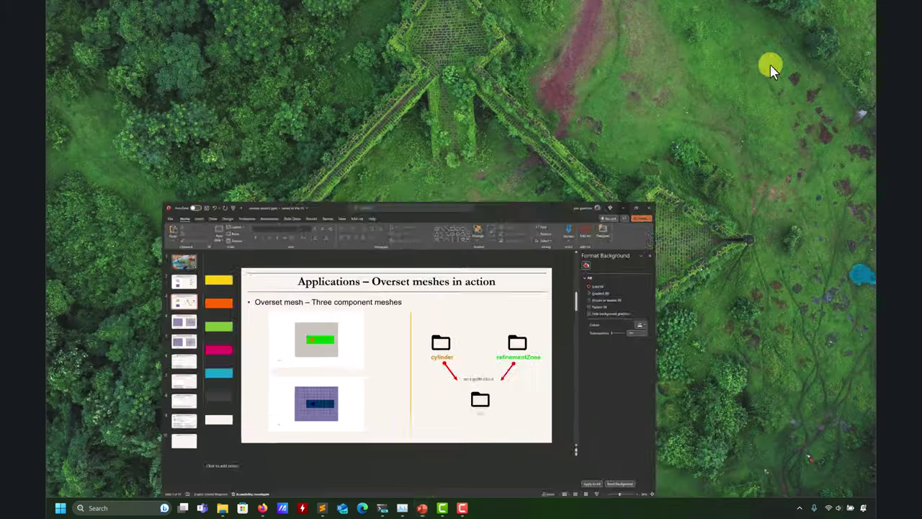
# Switch to the File Explorer window showing overset_case_demo1, open its overset-3CM folder and maximize the window
pyautogui.moveTo(227, 508)
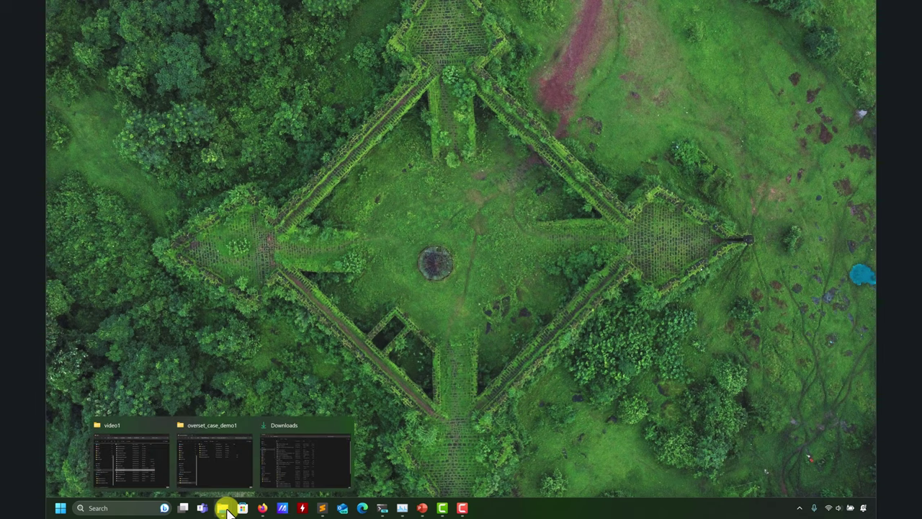
pyautogui.click(234, 477)
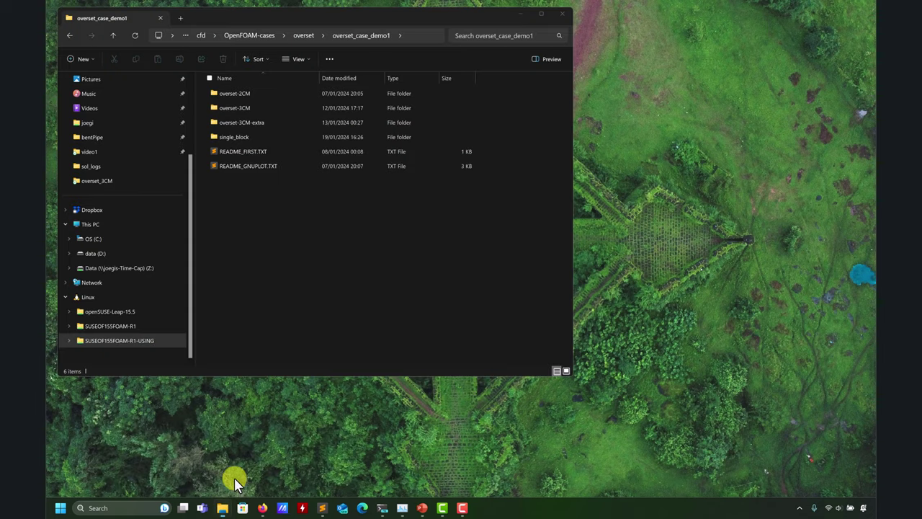
pyautogui.doubleClick(241, 110)
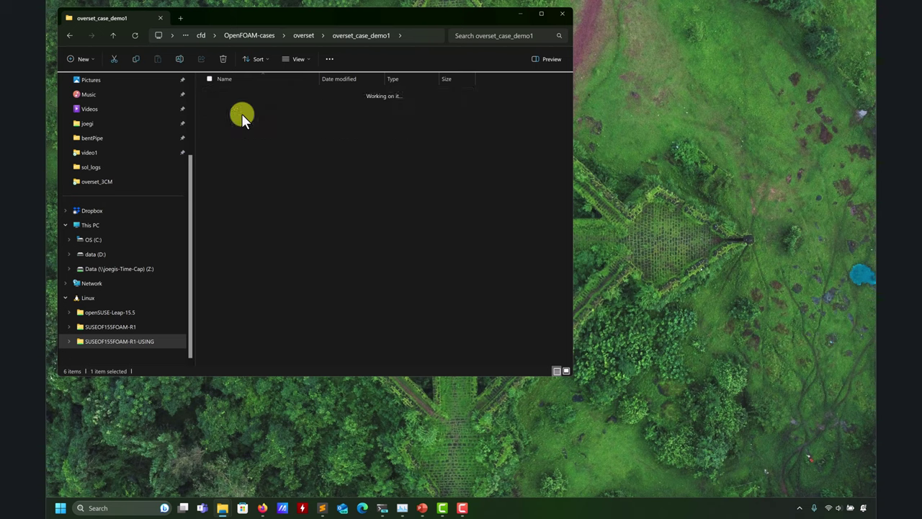
pyautogui.click(542, 15)
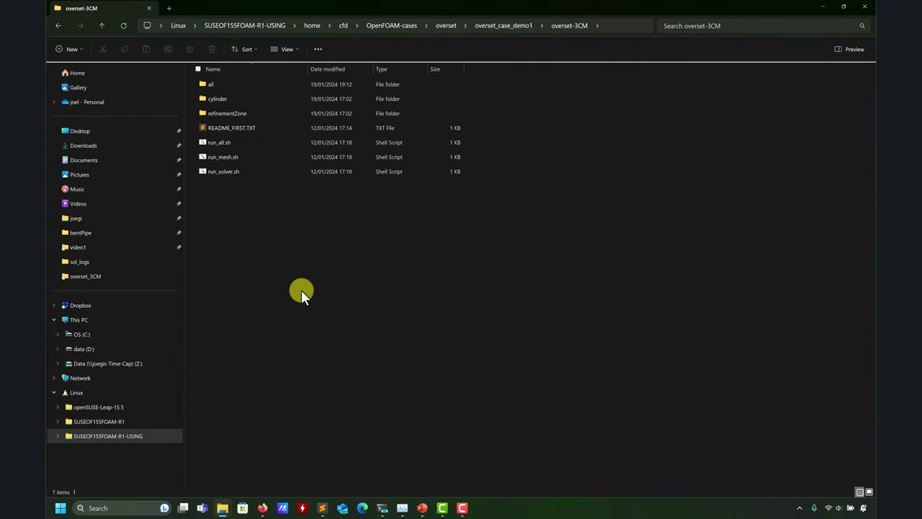
# Switch to the terminal, clear it, move up to the overset-3CM directory and list its contents
pyautogui.click(382, 506)
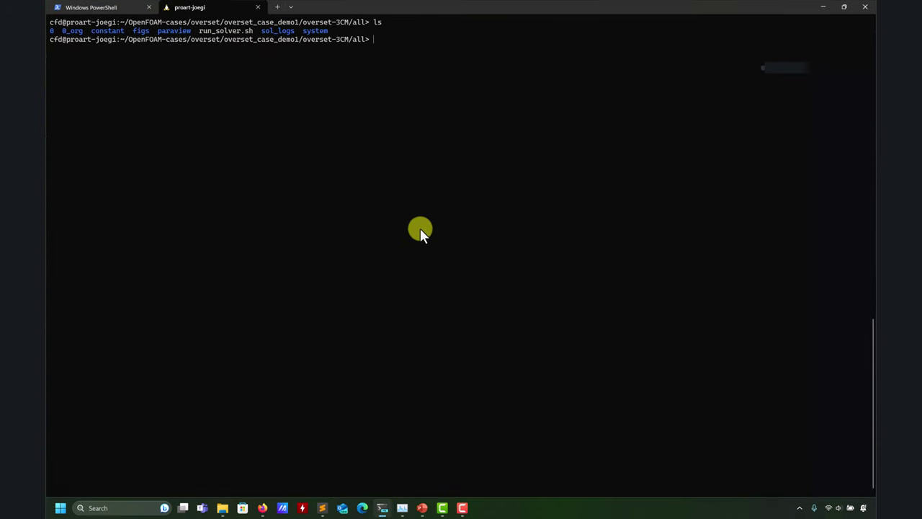
pyautogui.write('clear')
pyautogui.press('Return')
pyautogui.write('cd ')
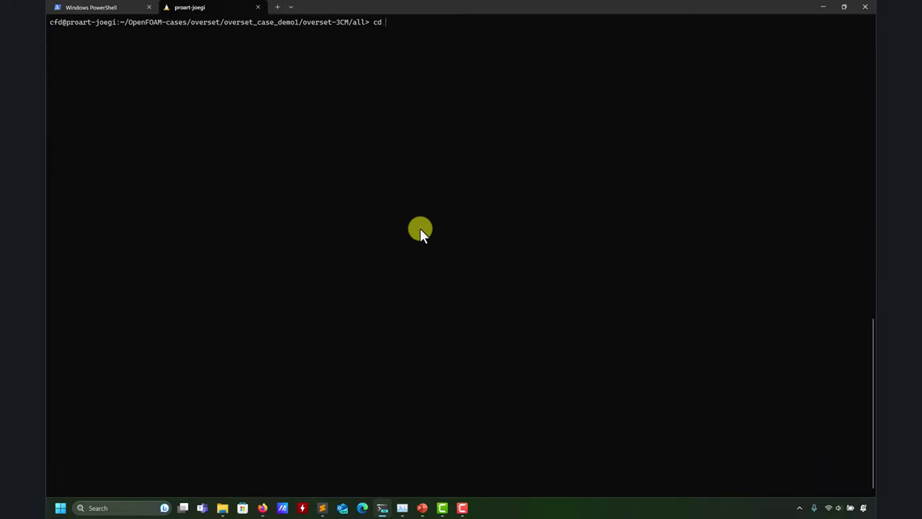
pyautogui.write('..')
pyautogui.press('Return')
pyautogui.write('ls')
pyautogui.press('Return')
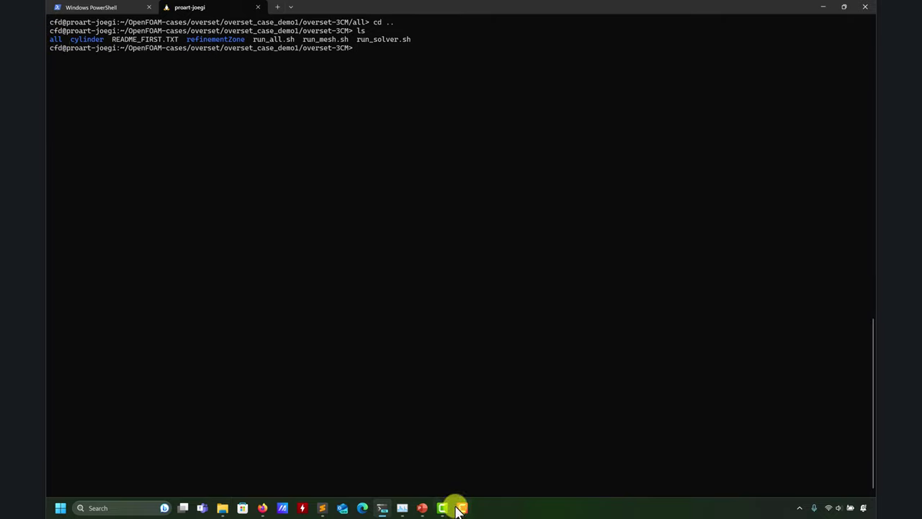
# Review the mergeMeshes folder diagram on the three component meshes slide in PowerPoint, and return to the terminal
pyautogui.moveTo(423, 509)
pyautogui.click(363, 469)
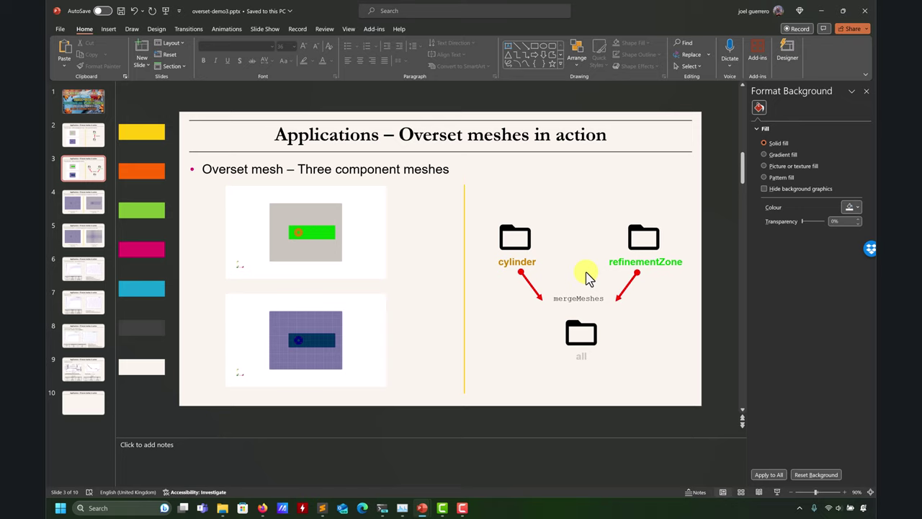
pyautogui.click(821, 11)
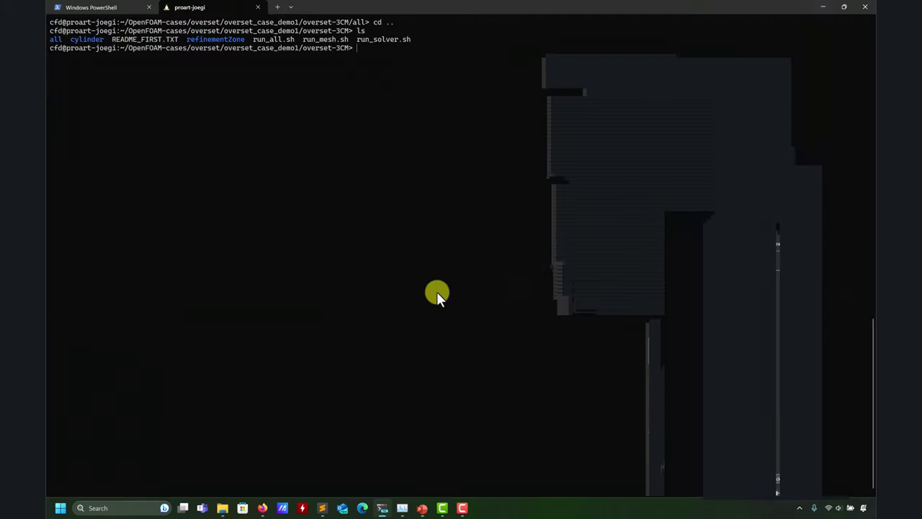
# Open run_mesh.sh from the overset-3CM folder in Sublime Text
pyautogui.click(323, 510)
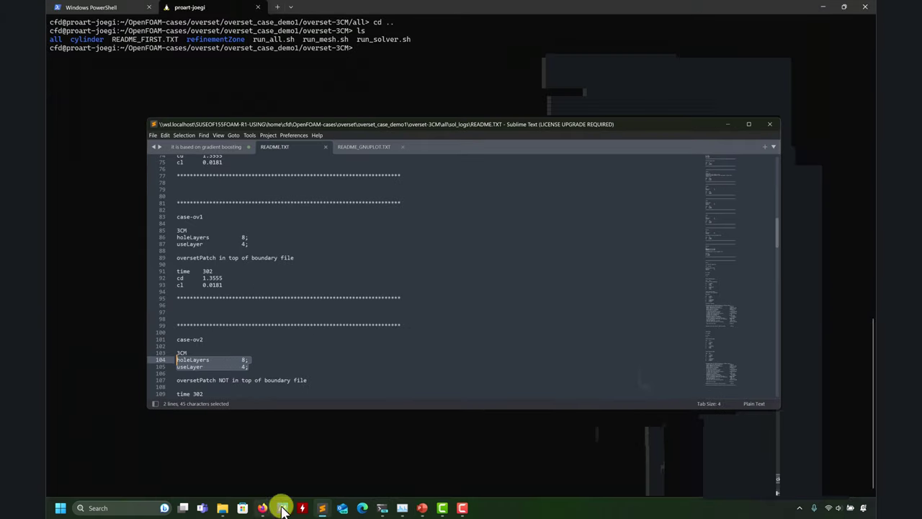
pyautogui.doubleClick(425, 152)
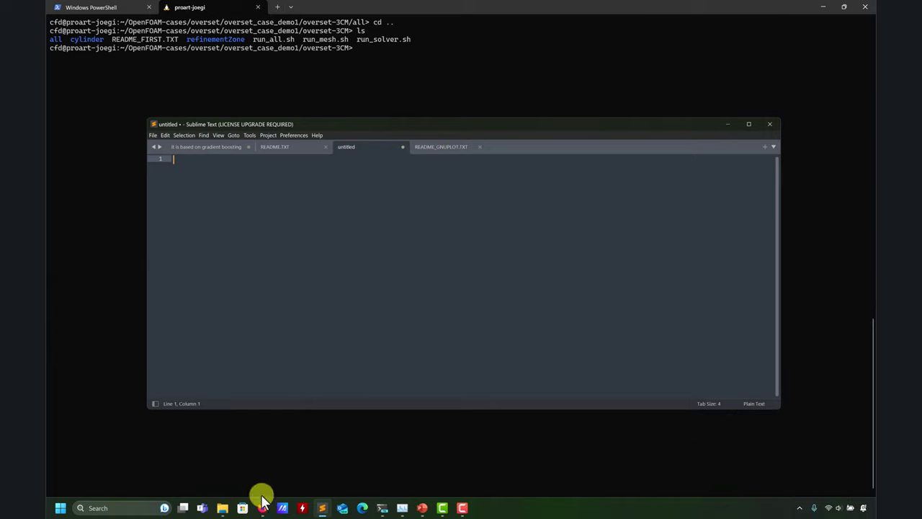
pyautogui.moveTo(224, 511)
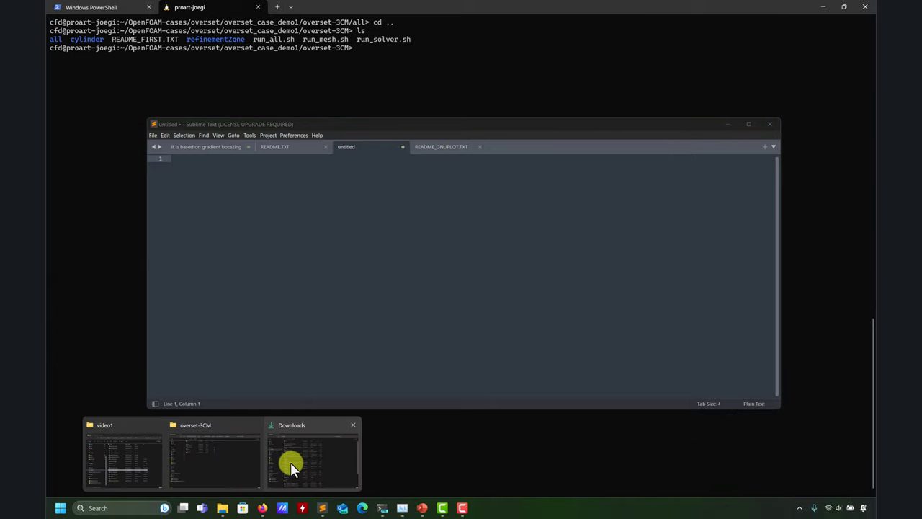
pyautogui.click(222, 469)
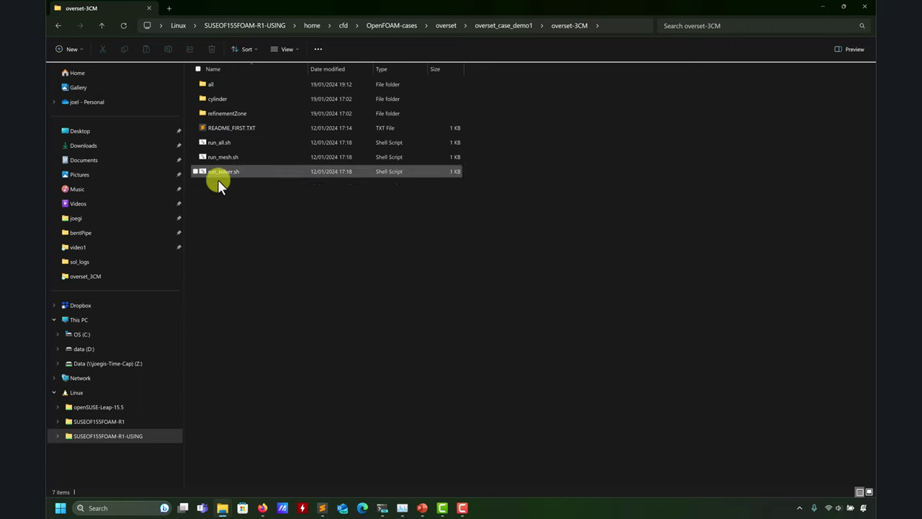
pyautogui.moveTo(432, 6); pyautogui.dragTo(625, 80)
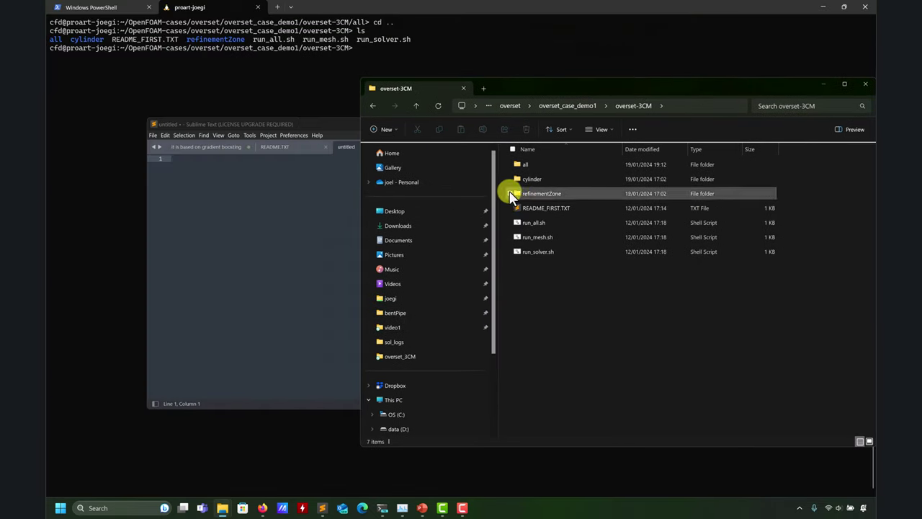
pyautogui.moveTo(536, 236); pyautogui.dragTo(267, 249)
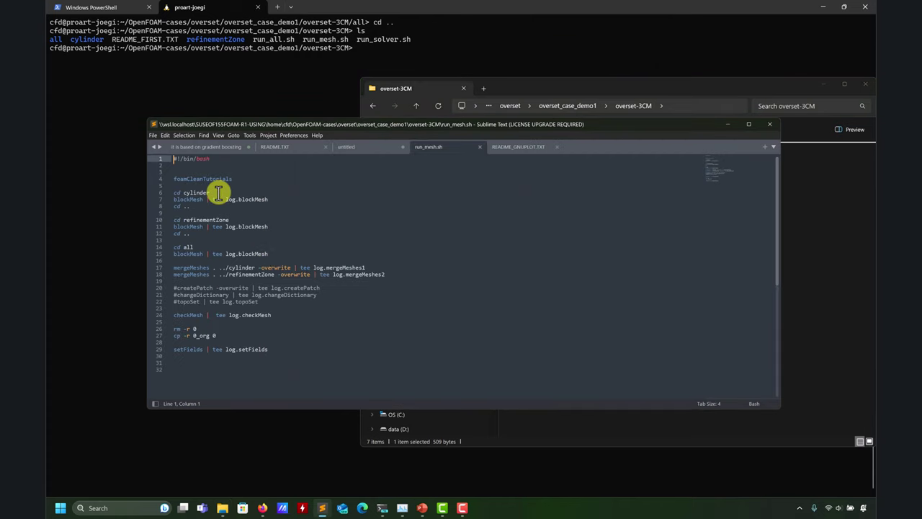
# Examine the blockMesh commands for cylinder, refinementZone and all, and the two mergeMeshes lines in run_mesh.sh
pyautogui.moveTo(211, 193); pyautogui.dragTo(165, 193)
pyautogui.click(201, 200)
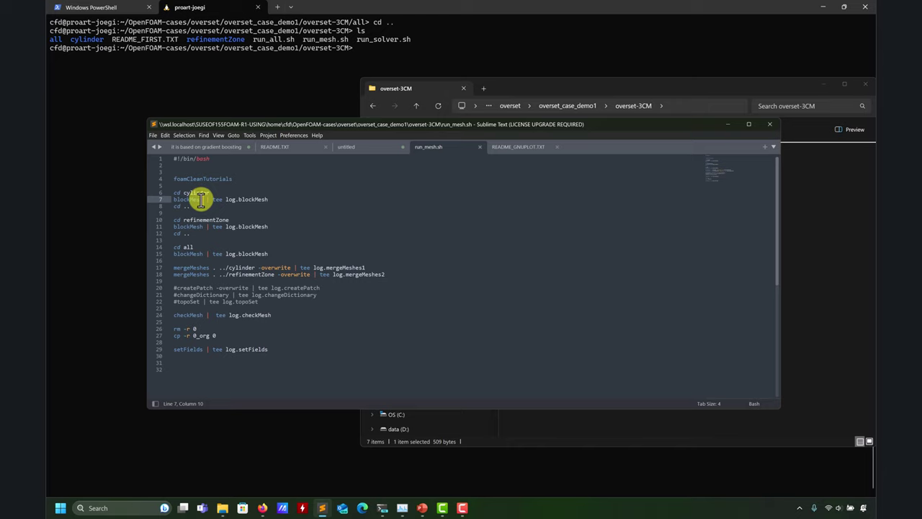
pyautogui.click(185, 226)
pyautogui.click(194, 248)
pyautogui.moveTo(193, 248); pyautogui.dragTo(169, 248)
pyautogui.click(198, 270)
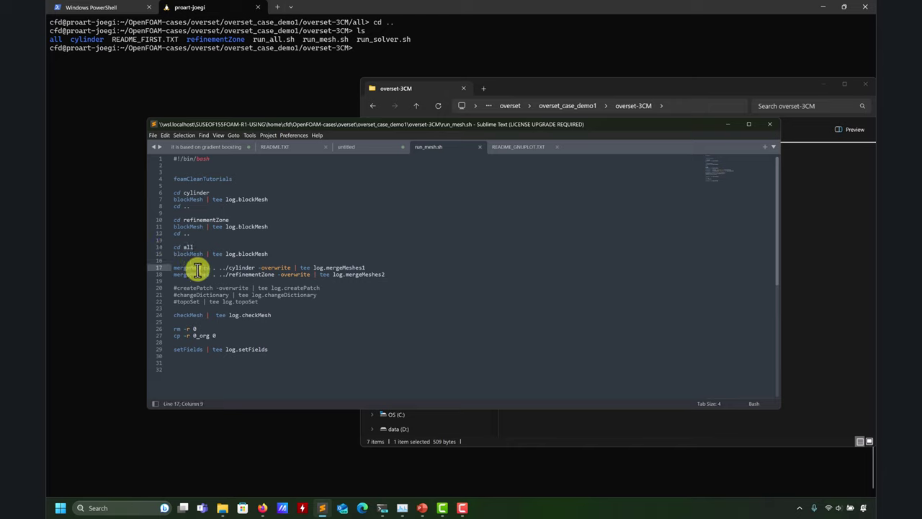
pyautogui.doubleClick(234, 269)
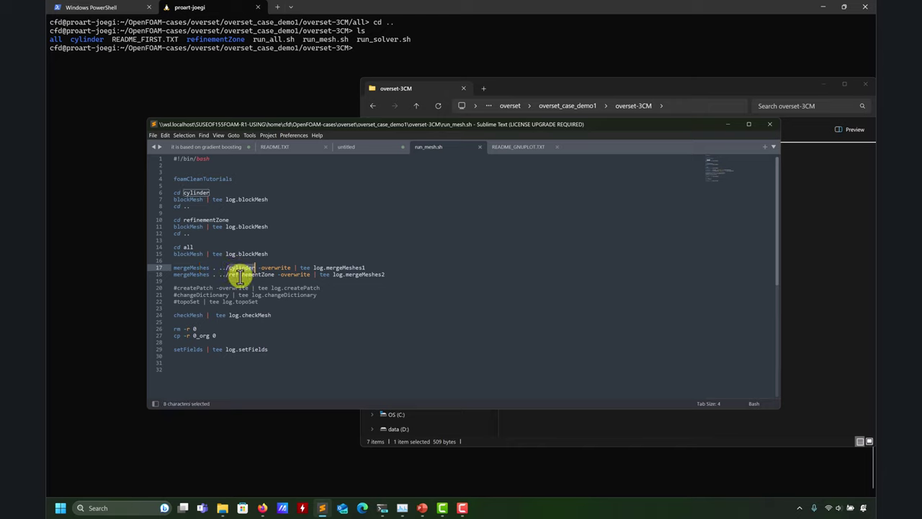
pyautogui.doubleClick(240, 274)
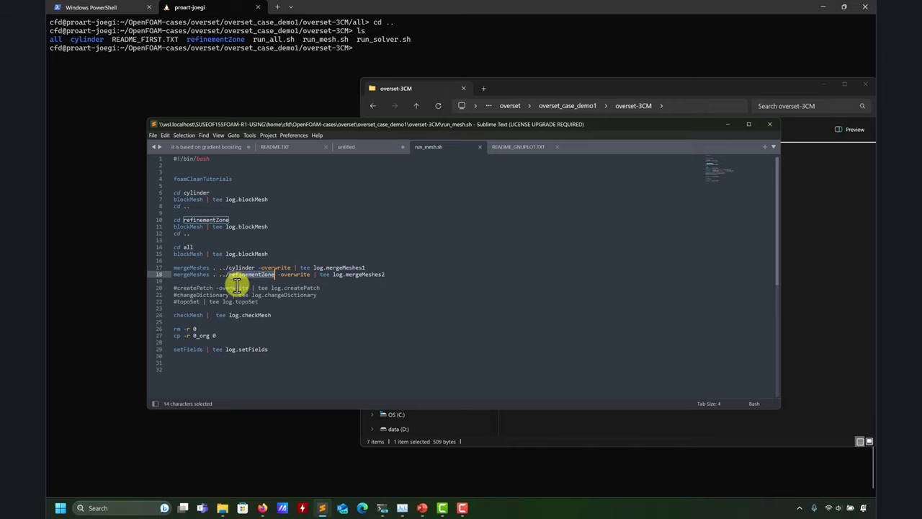
# Examine the checkMesh line and the commented-out createPatch, changeDictionary and topoSet lines in run_mesh.sh
pyautogui.doubleClick(186, 315)
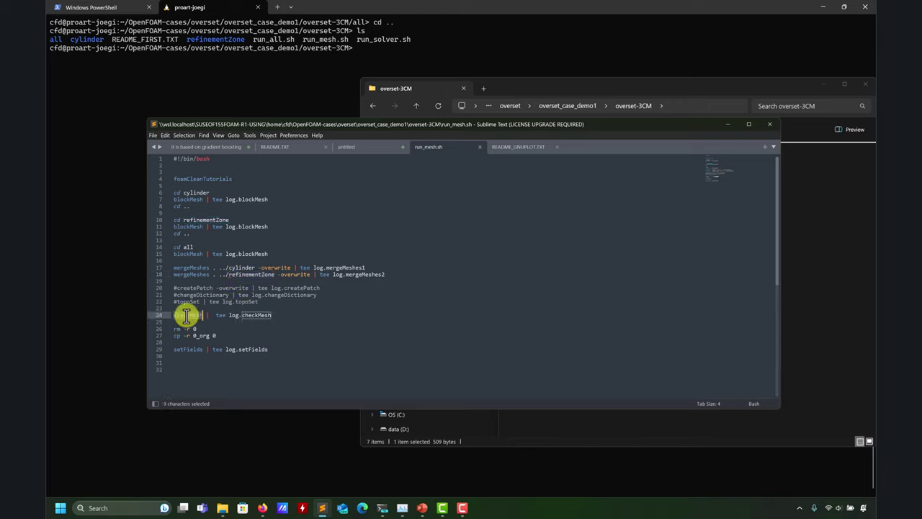
pyautogui.click(258, 301)
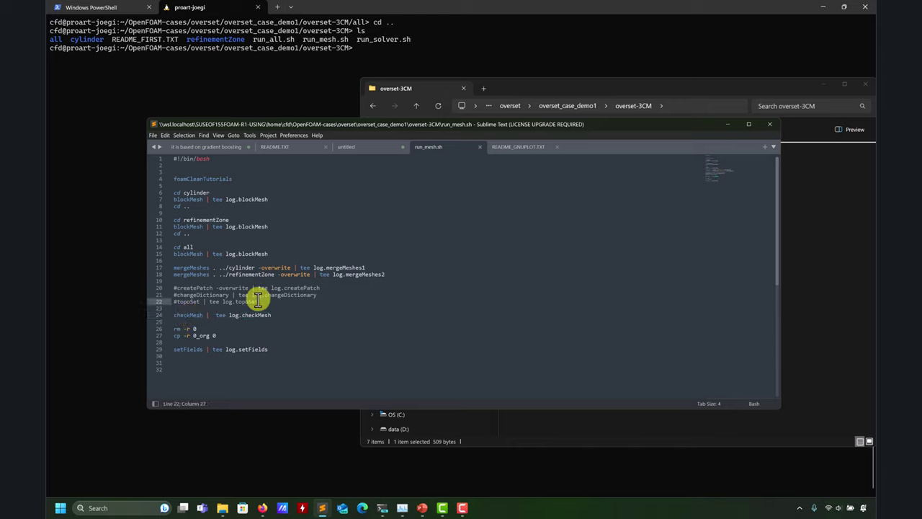
pyautogui.moveTo(258, 302); pyautogui.dragTo(157, 287)
pyautogui.click(185, 281)
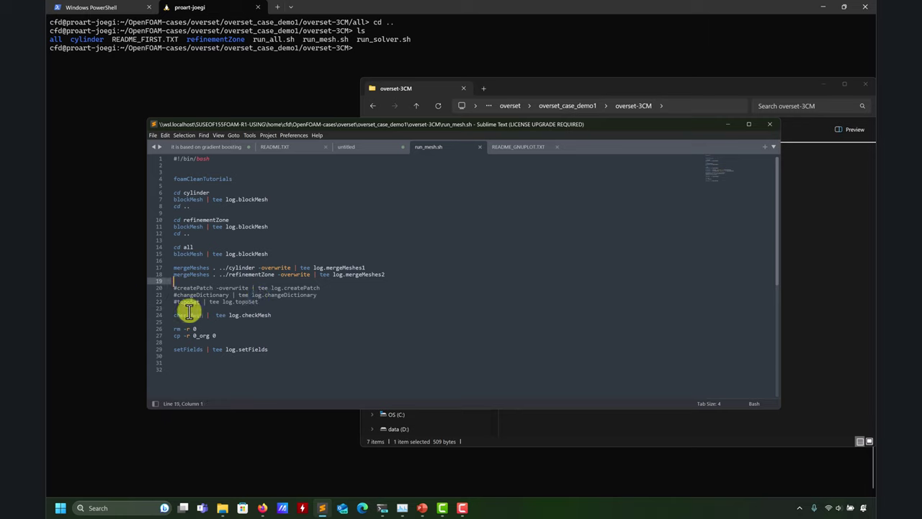
pyautogui.doubleClick(192, 315)
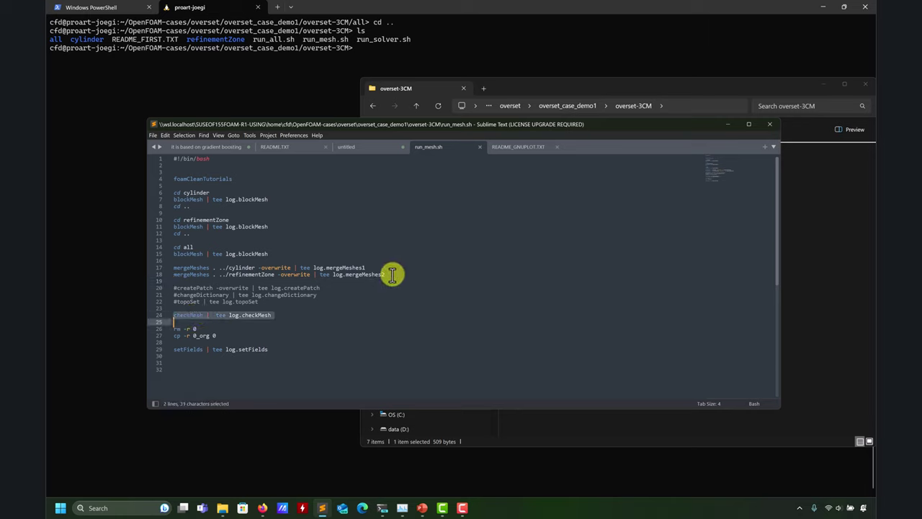
# Copy the commands from foamCleanTutorials through the refinementZone mergeMeshes line and run them in the terminal from overset-3CM
pyautogui.moveTo(392, 275); pyautogui.dragTo(140, 175)
pyautogui.rightClick(199, 183)
pyautogui.click(235, 211)
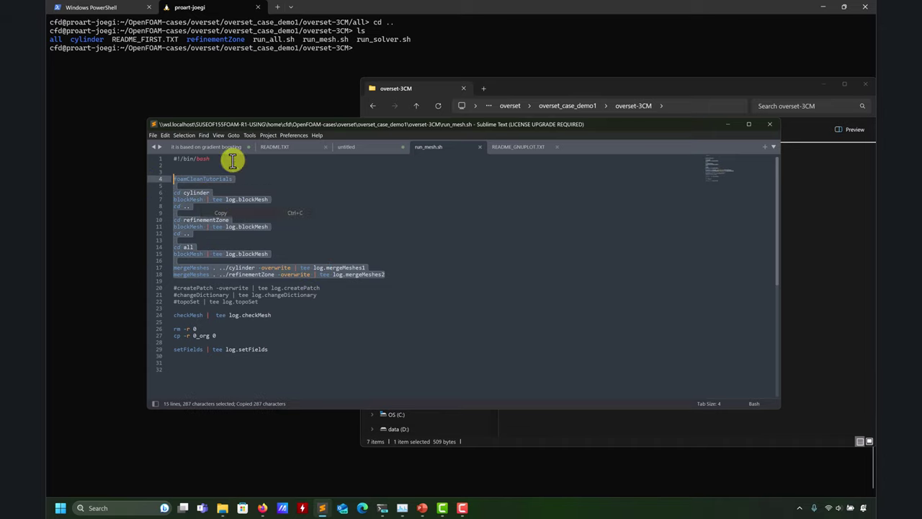
pyautogui.click(267, 107)
pyautogui.hotkey('ctrl', 'v')
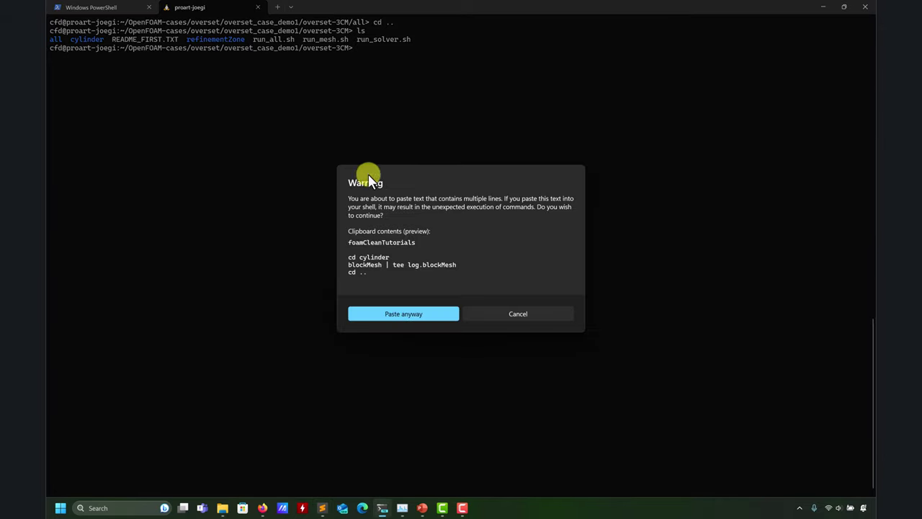
pyautogui.click(393, 312)
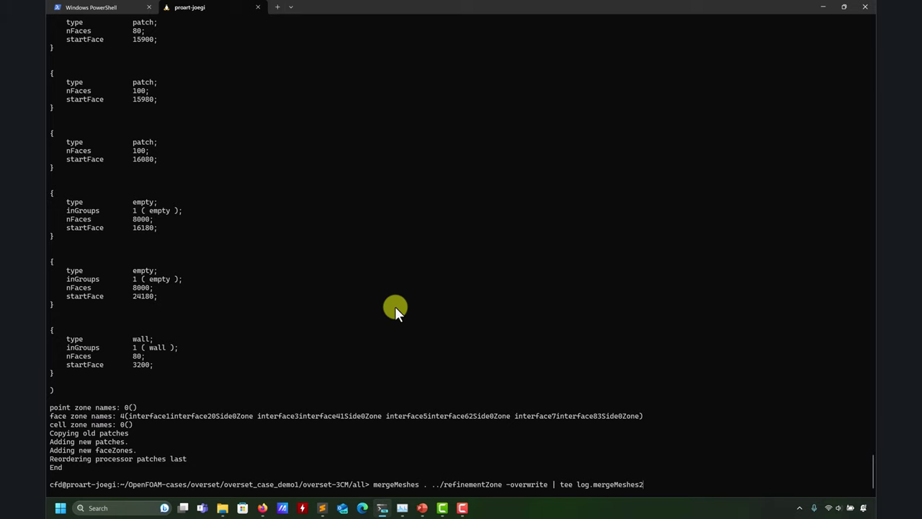
pyautogui.press('Return')
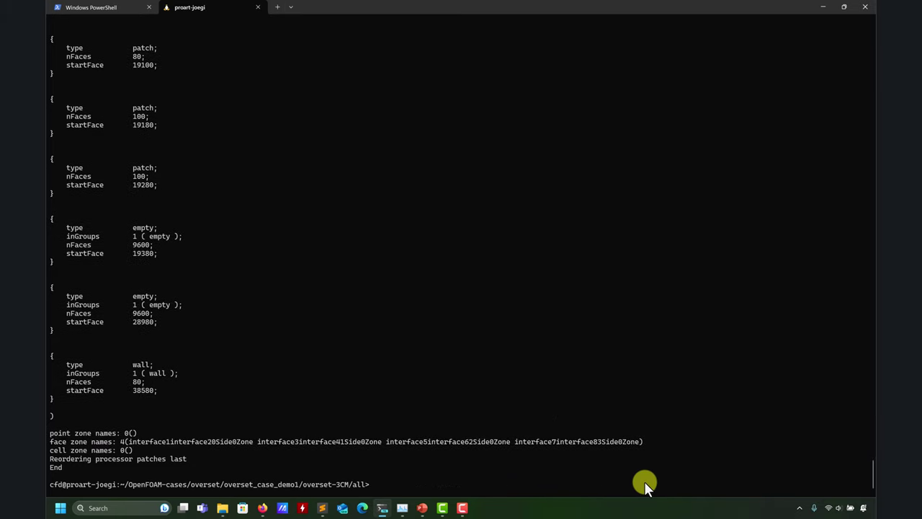
# List the contents of the all directory in the terminal and launch paraFoam there
pyautogui.click(322, 508)
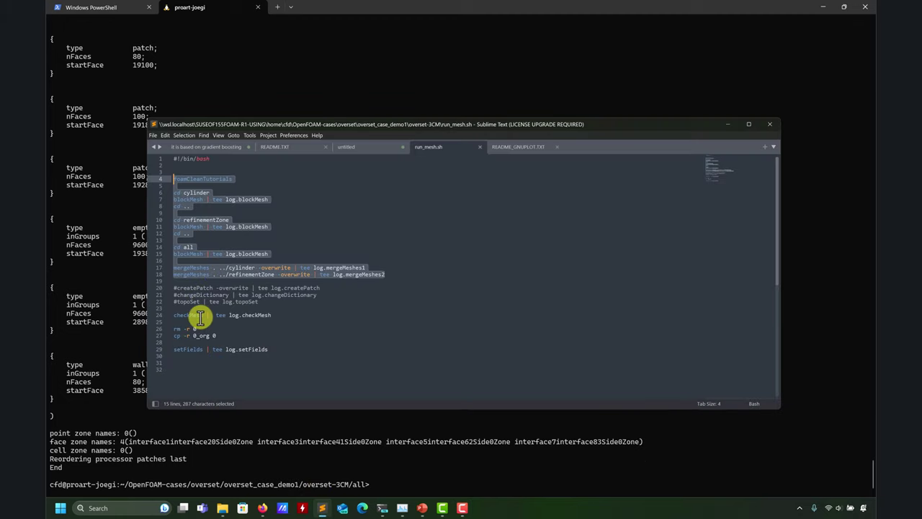
pyautogui.click(130, 271)
pyautogui.write('ls')
pyautogui.press('Return')
pyautogui.write('paraFoam')
pyautogui.press('Return')
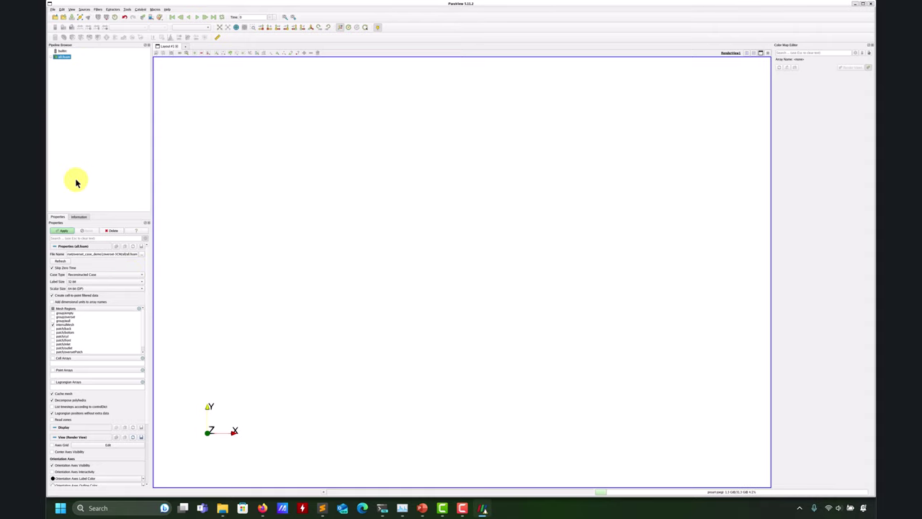
# Load the all case in ParaView, display it as Surface With Edges and inspect the mesh around the cylinder up close
pyautogui.click(63, 232)
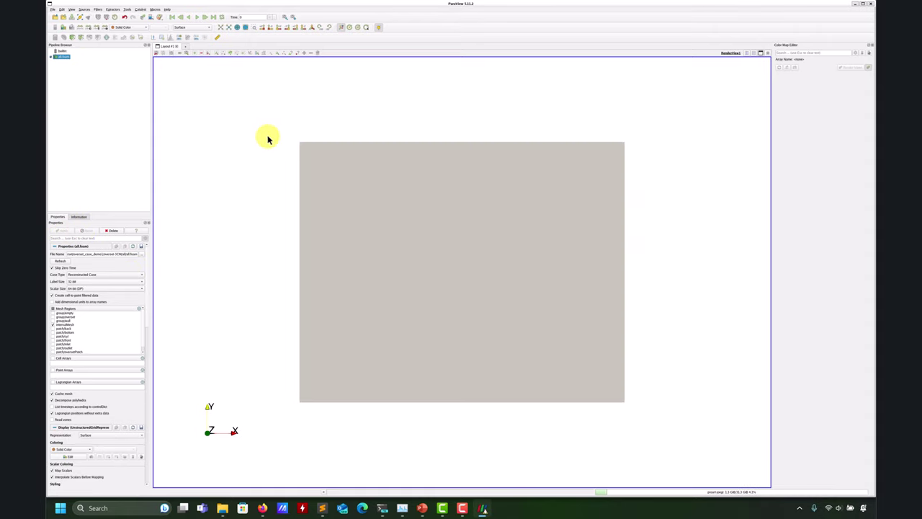
pyautogui.click(208, 28)
pyautogui.click(206, 42)
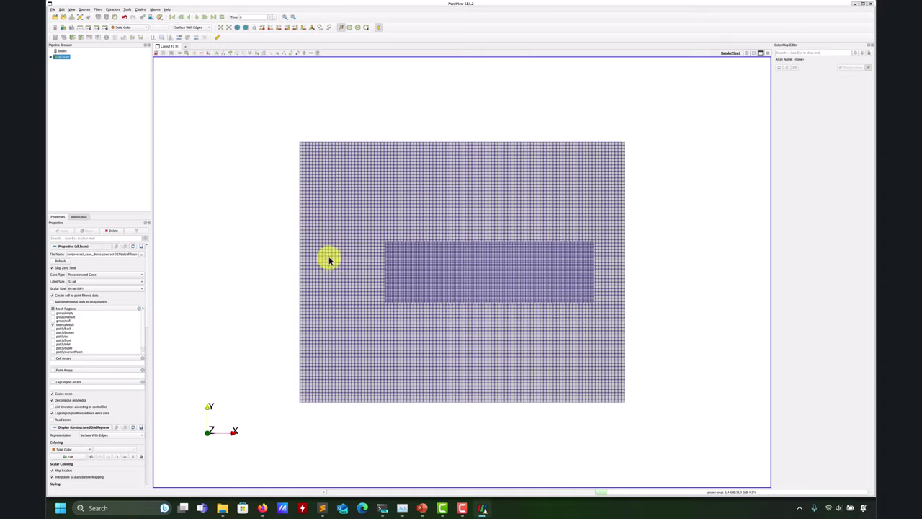
pyautogui.moveTo(329, 260); pyautogui.dragTo(413, 257)
pyautogui.scroll(6, 374, 299)
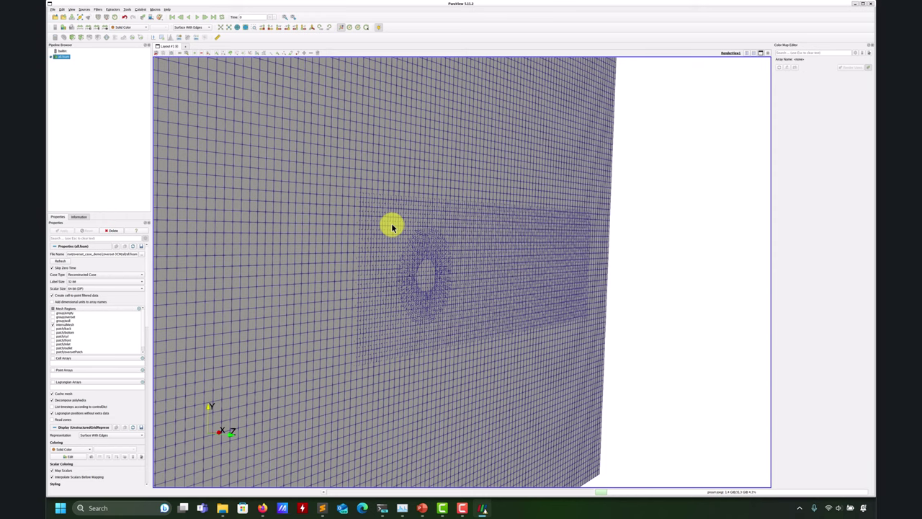
# Inspect the merged mesh around the cylinder and refinement zone from several angles, and close ParaView
pyautogui.moveTo(393, 228); pyautogui.dragTo(418, 254)
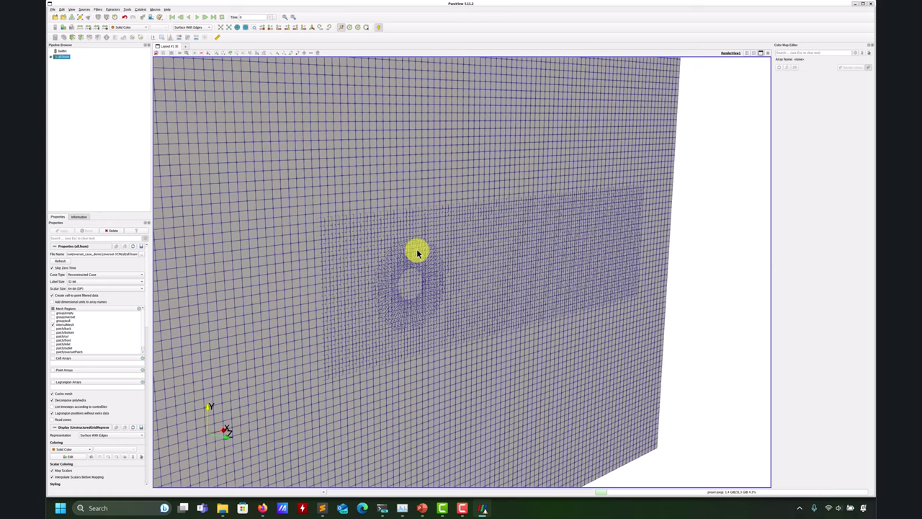
pyautogui.moveTo(418, 254); pyautogui.dragTo(469, 231)
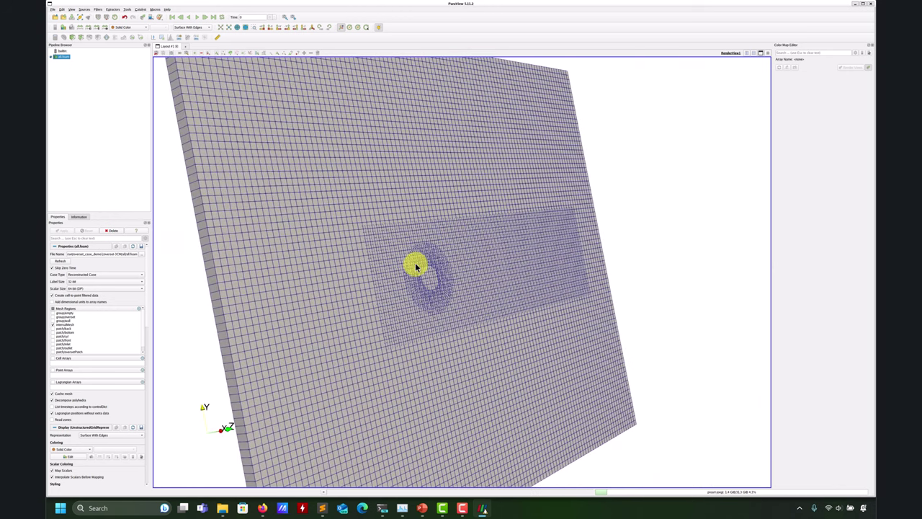
pyautogui.moveTo(416, 265); pyautogui.dragTo(421, 286)
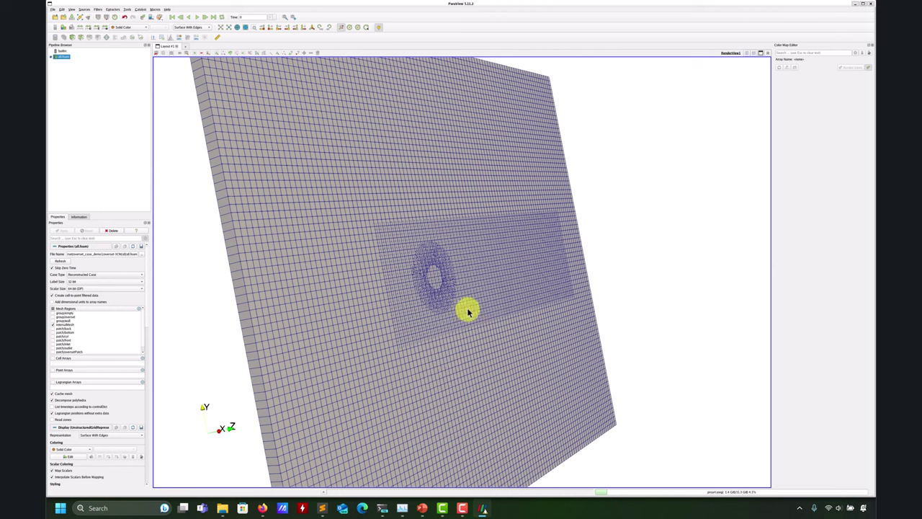
pyautogui.click(870, 4)
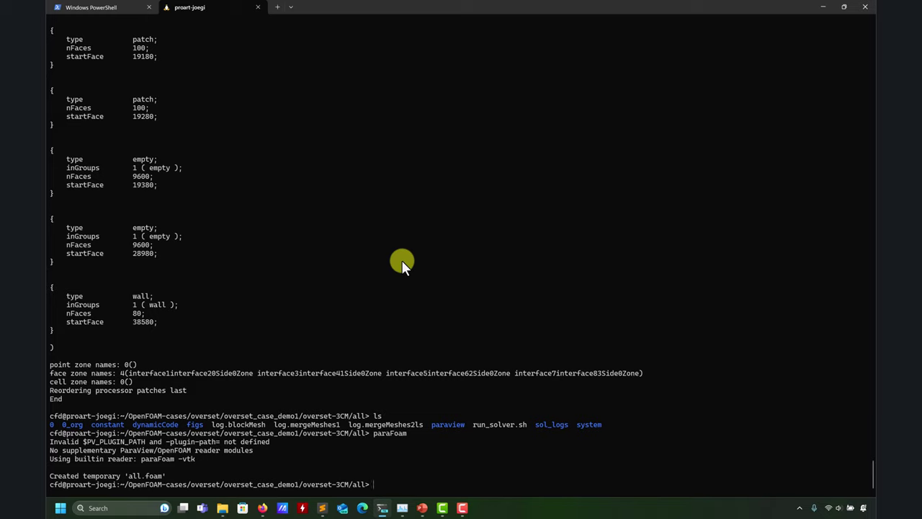
# Run checkMesh in the all directory and examine the lines about writing regions 0, 1 and 2 to cell sets
pyautogui.write('ch')
pyautogui.write('eckMesh')
pyautogui.press('Return')
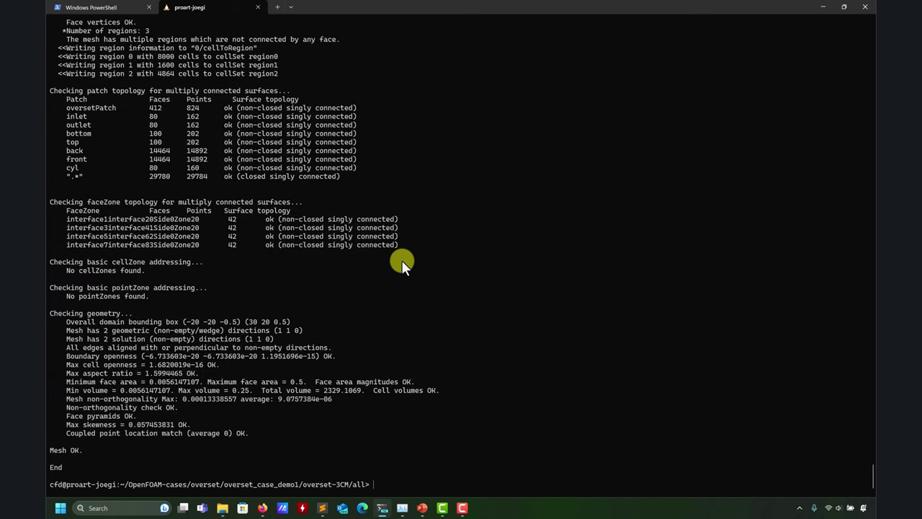
pyautogui.scroll(1, 330, 173)
pyautogui.moveTo(280, 100); pyautogui.dragTo(58, 87)
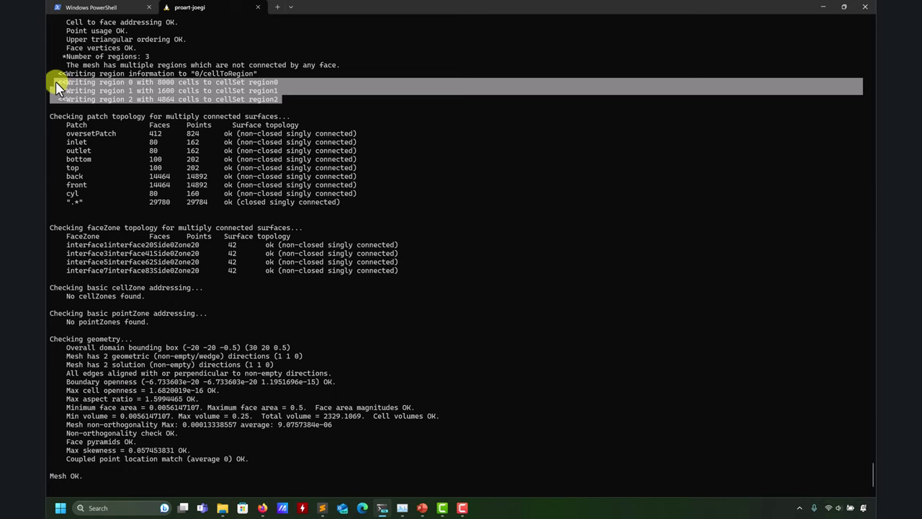
pyautogui.click(130, 78)
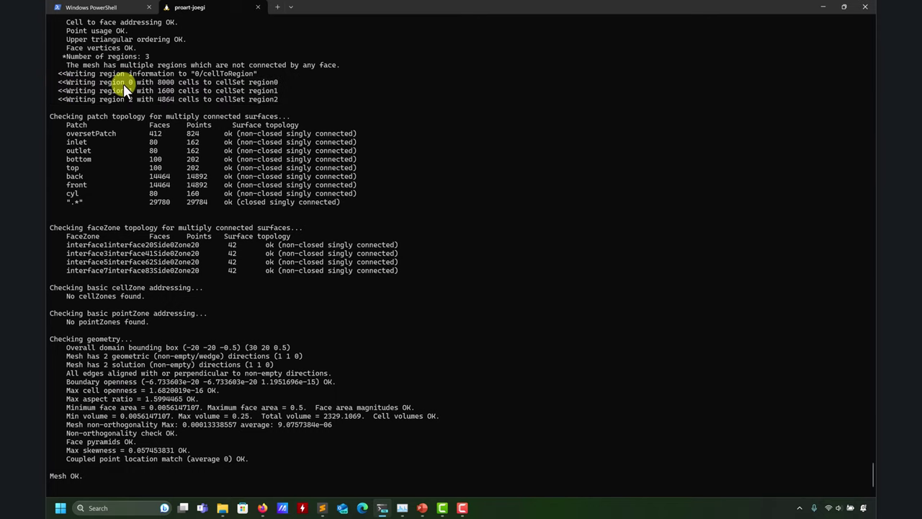
# Bring up run_mesh.sh, and compare region 2's cell count in the merged mesh with the refinementZone checkMesh output
pyautogui.click(322, 508)
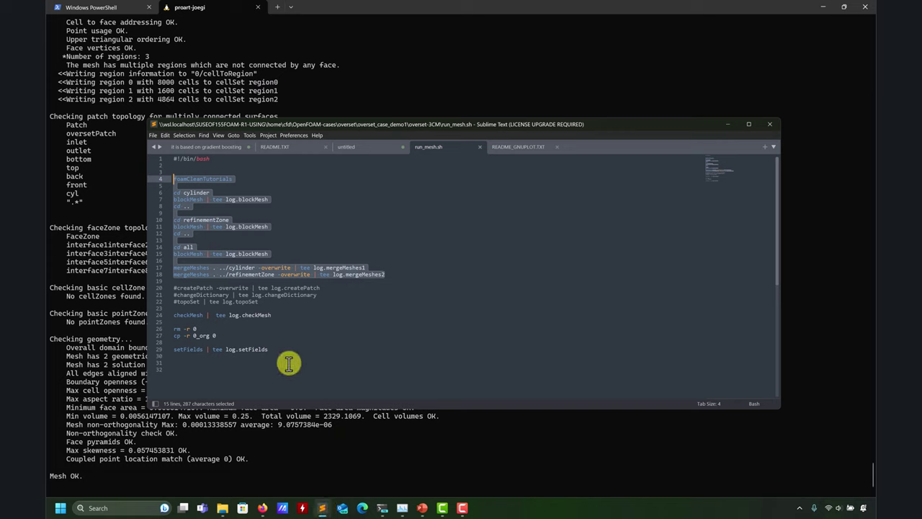
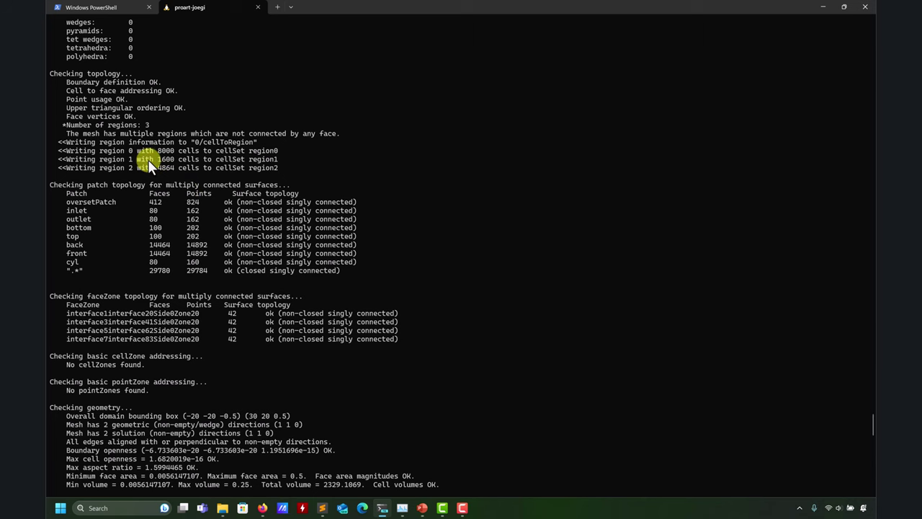
pyautogui.moveTo(174, 168); pyautogui.dragTo(140, 175)
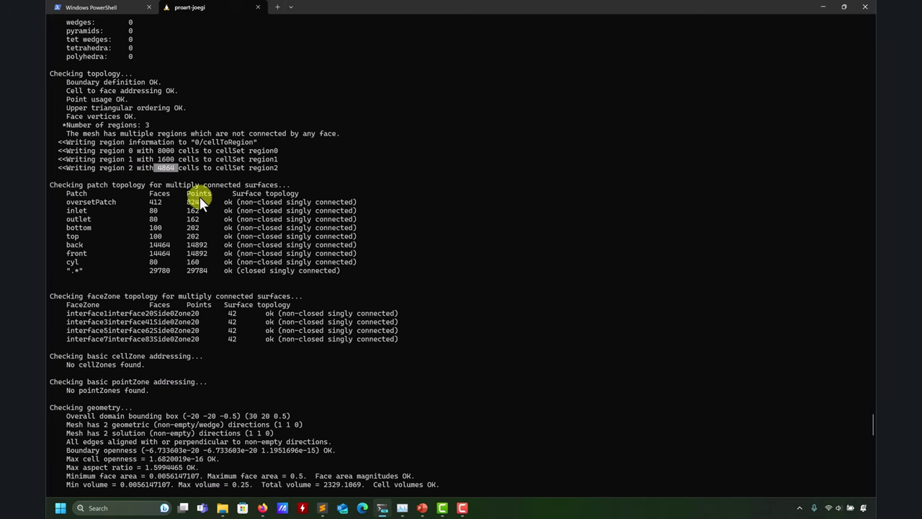
pyautogui.scroll(-15, 200, 197)
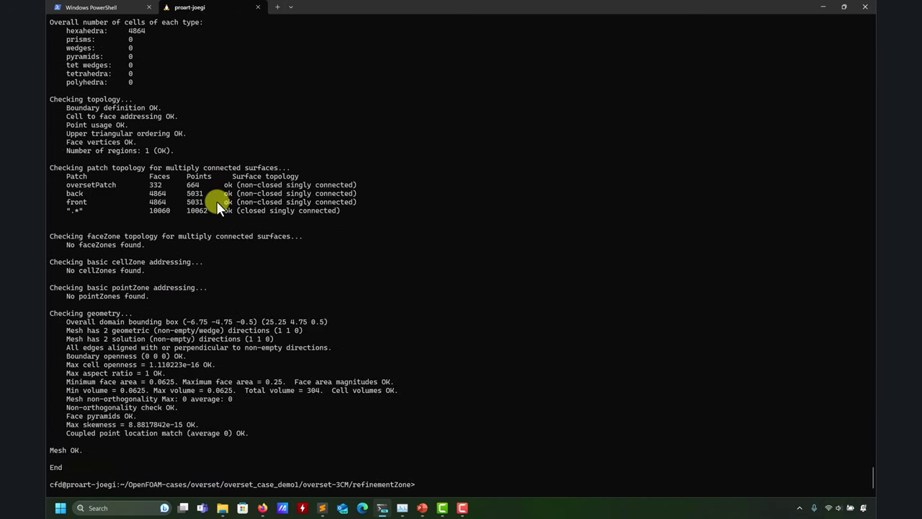
# Change from the refinementZone directory to the cylinder directory and run checkMesh there
pyautogui.press('Return')
pyautogui.write('cd ..')
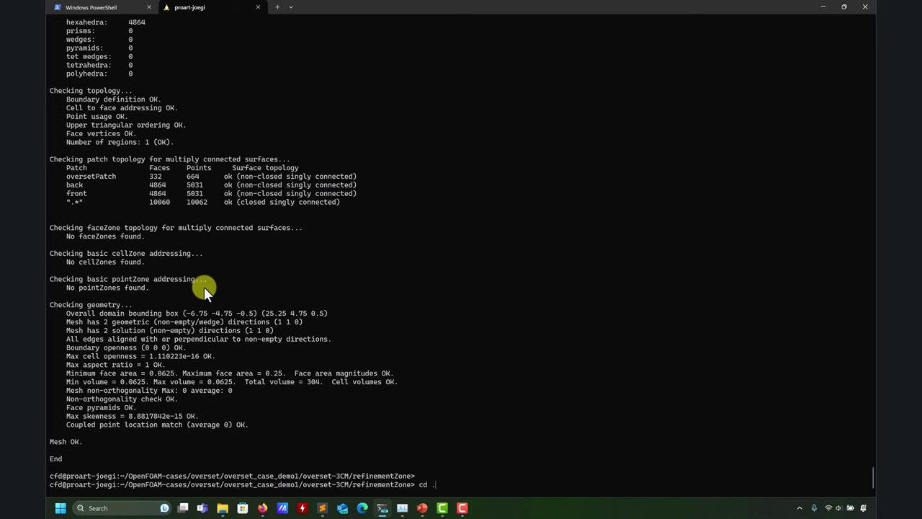
pyautogui.press('Return')
pyautogui.write('cd cylinder/')
pyautogui.press('Return')
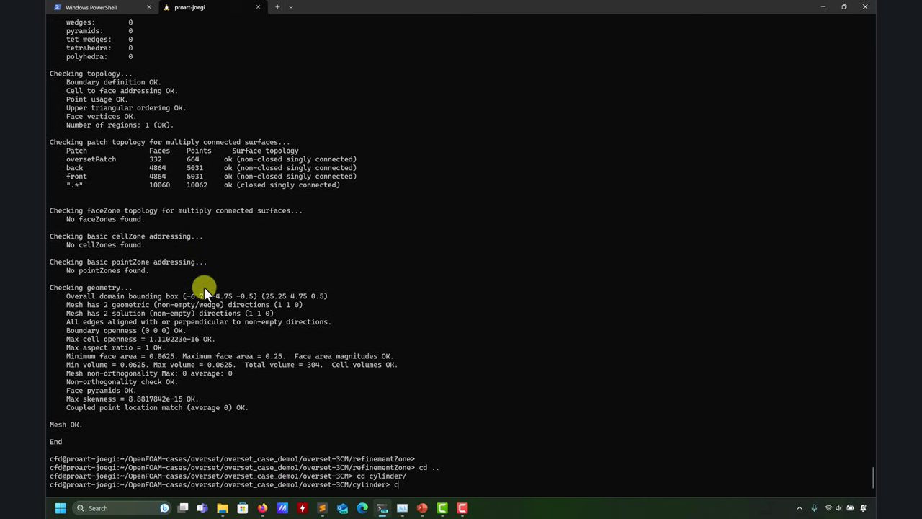
pyautogui.write('checkMesh')
pyautogui.press('Return')
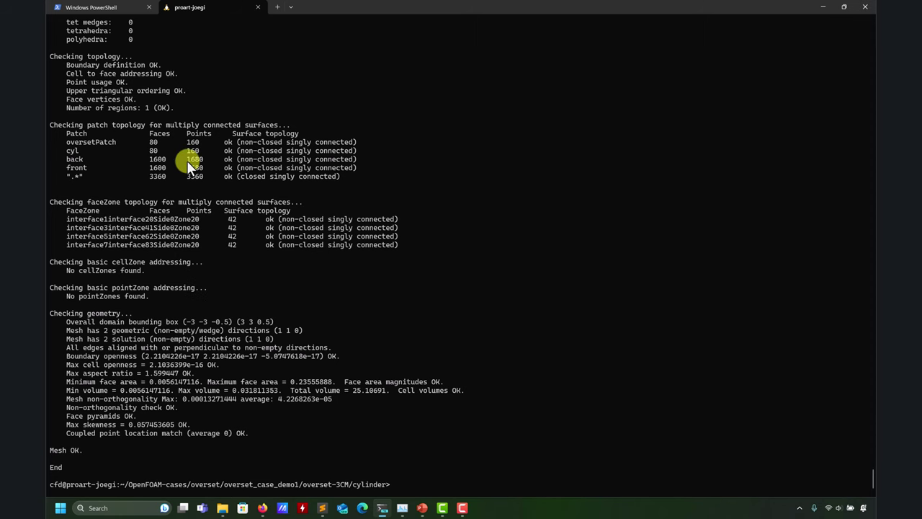
# Examine the cylinder mesh's cell count and compare it with the earlier checkMesh and mergeMeshes output
pyautogui.scroll(4, 187, 160)
pyautogui.scroll(1, 165, 162)
pyautogui.moveTo(144, 163); pyautogui.dragTo(187, 186)
pyautogui.scroll(15, 206, 180)
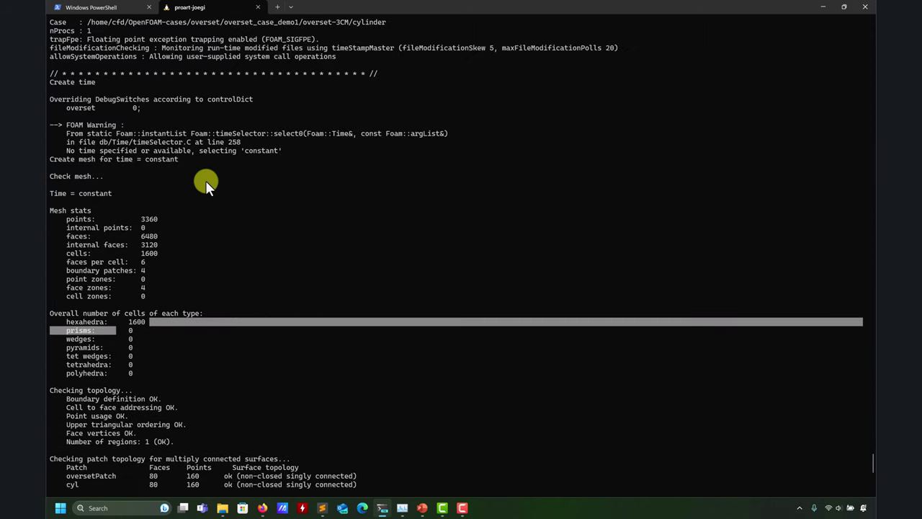
pyautogui.scroll(15, 207, 180)
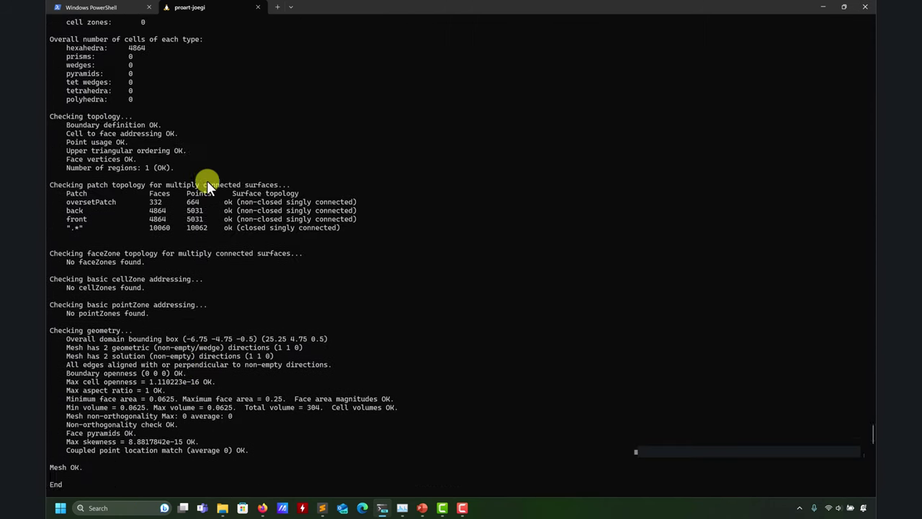
pyautogui.scroll(20, 207, 181)
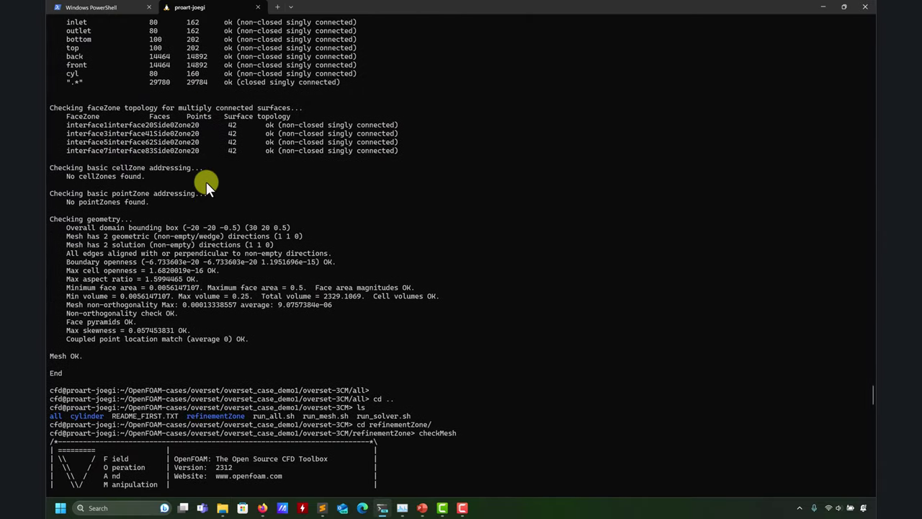
pyautogui.scroll(20, 206, 181)
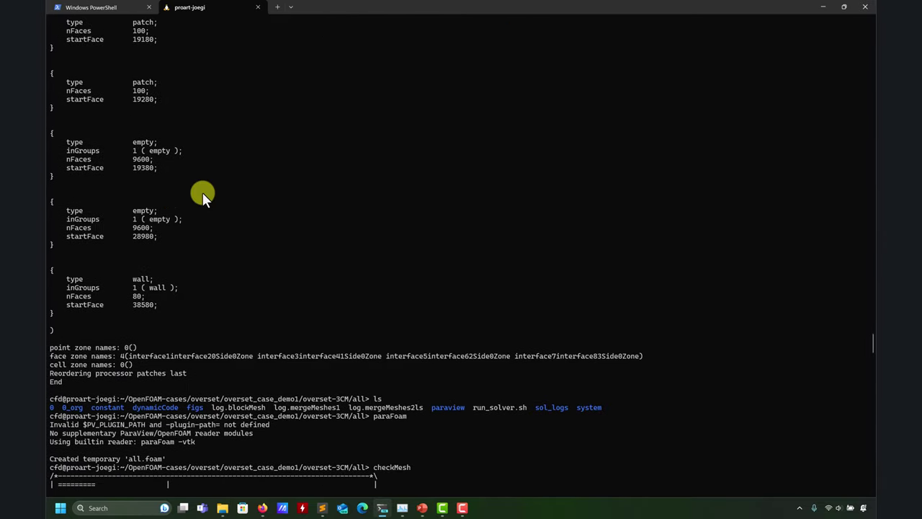
pyautogui.scroll(-15, 205, 199)
pyautogui.scroll(20, 202, 217)
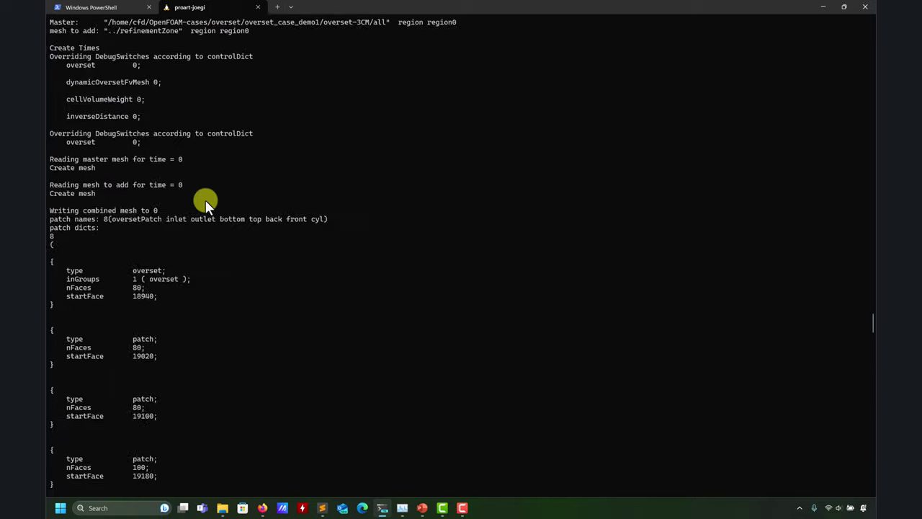
pyautogui.scroll(-20, 189, 245)
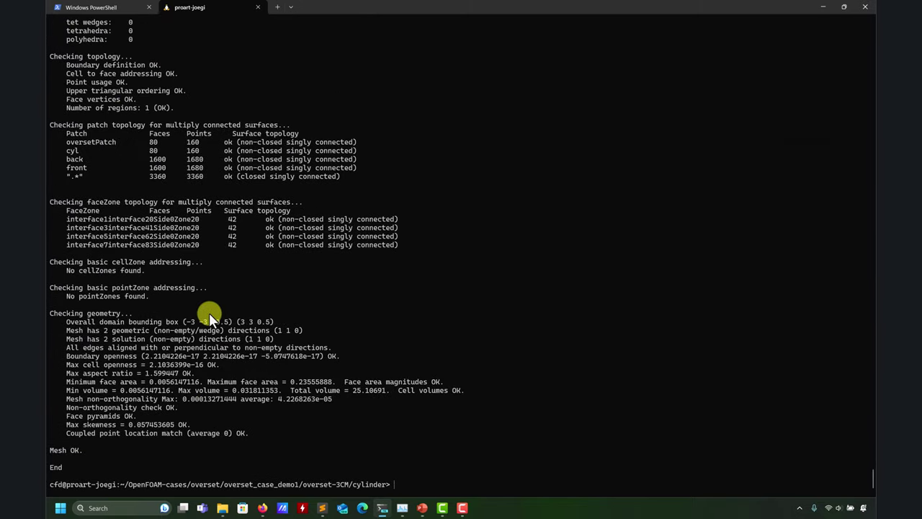
# Return to the overset-3CM directory, list its contents and enter the all directory
pyautogui.press('Return')
pyautogui.write('cd ..')
pyautogui.press('Return')
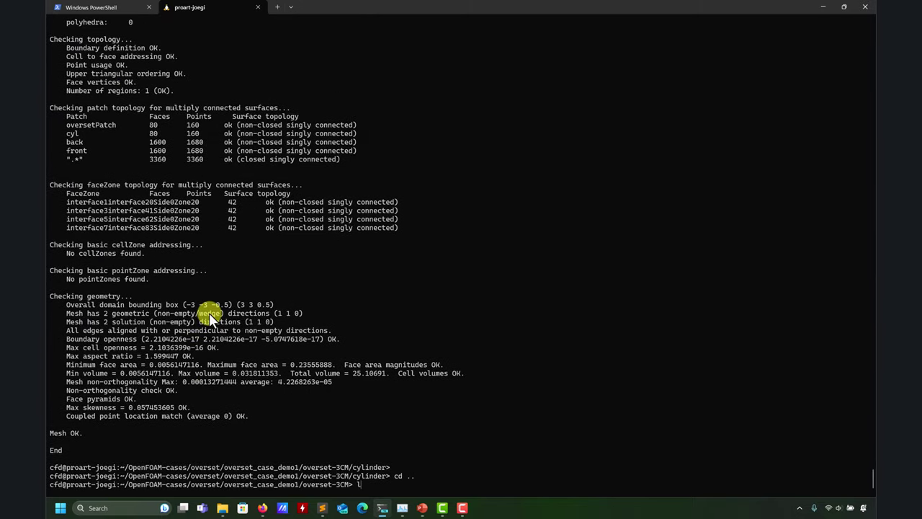
pyautogui.write('l')
pyautogui.press('Return')
pyautogui.write('cd all/')
pyautogui.press('Return')
# Run checkMesh again on the merged mesh in all and examine the cell counts written for its three regions
pyautogui.write('c')
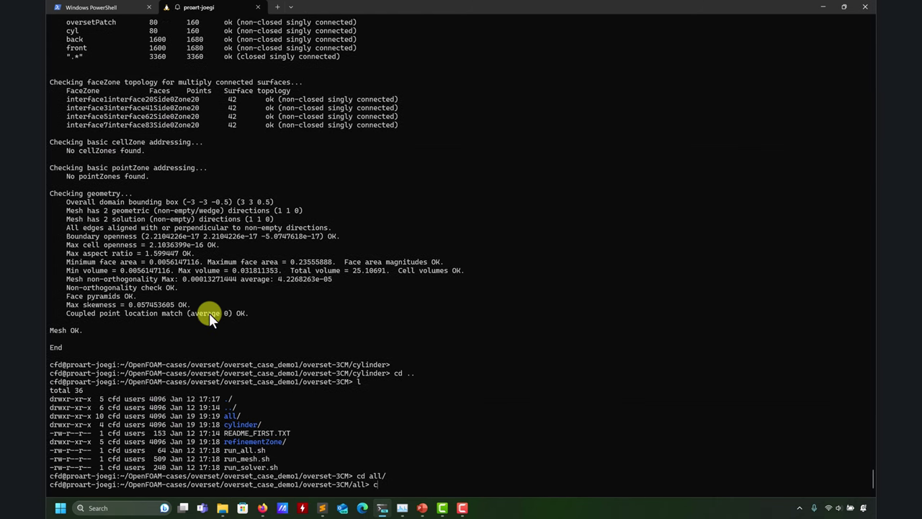
pyautogui.write('heckMesh')
pyautogui.press('Return')
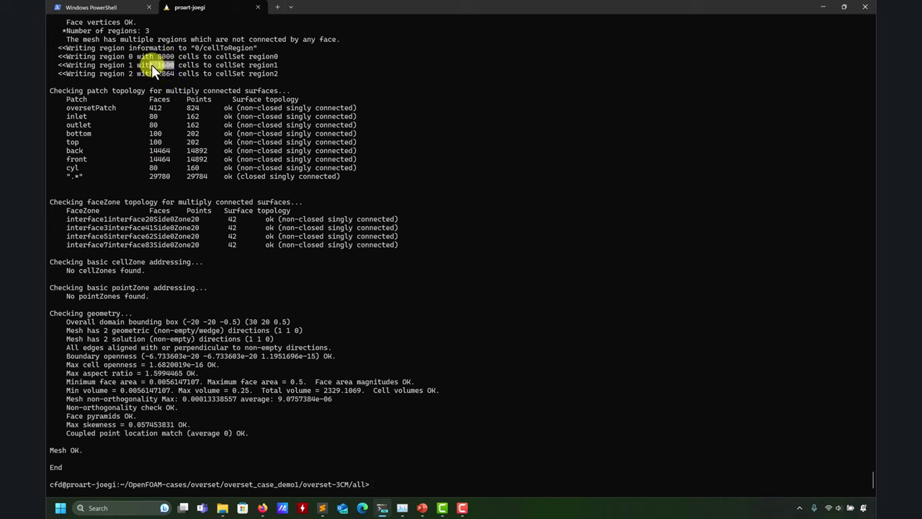
pyautogui.moveTo(151, 64); pyautogui.dragTo(83, 56)
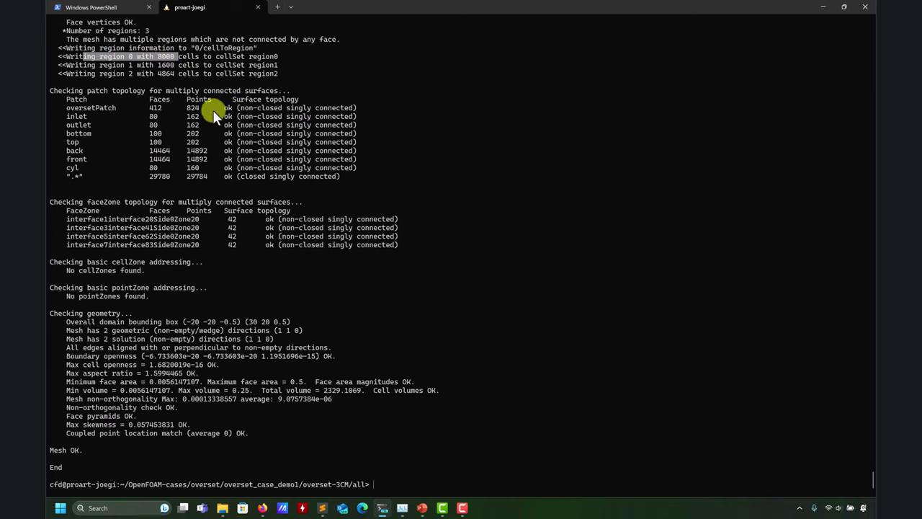
pyautogui.click(171, 81)
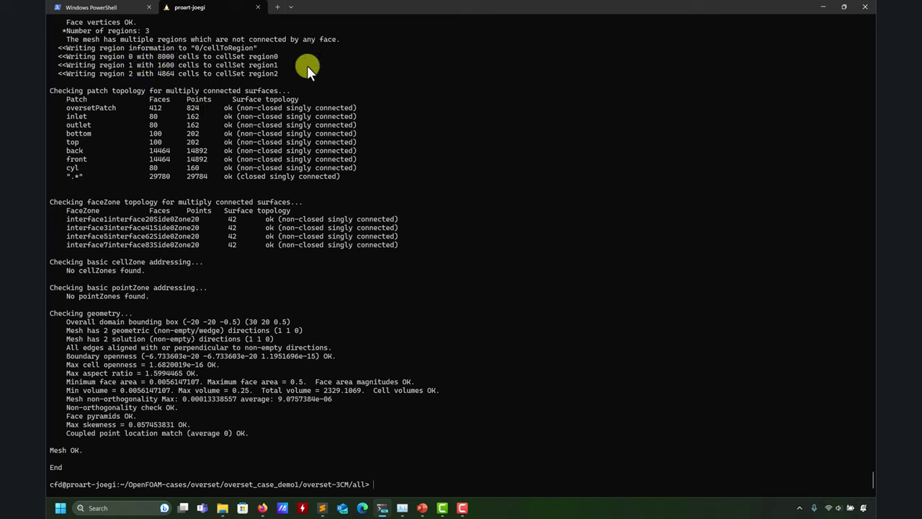
pyautogui.moveTo(284, 74); pyautogui.dragTo(67, 60)
pyautogui.click(273, 59)
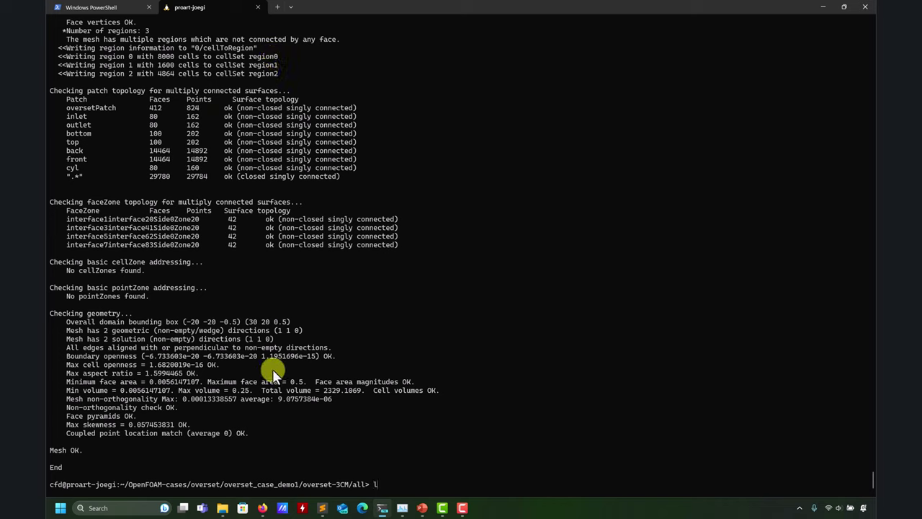
# List the contents of the all directory, its constant folder and constant/polyMesh/sets
pyautogui.write('l')
pyautogui.write('s')
pyautogui.press('Return')
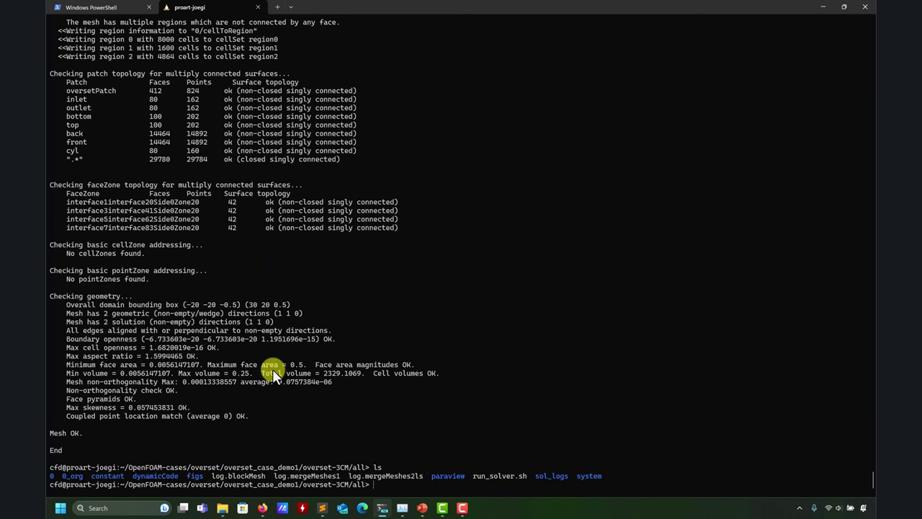
pyautogui.write('ls constant/')
pyautogui.press('Return')
pyautogui.press('Up')
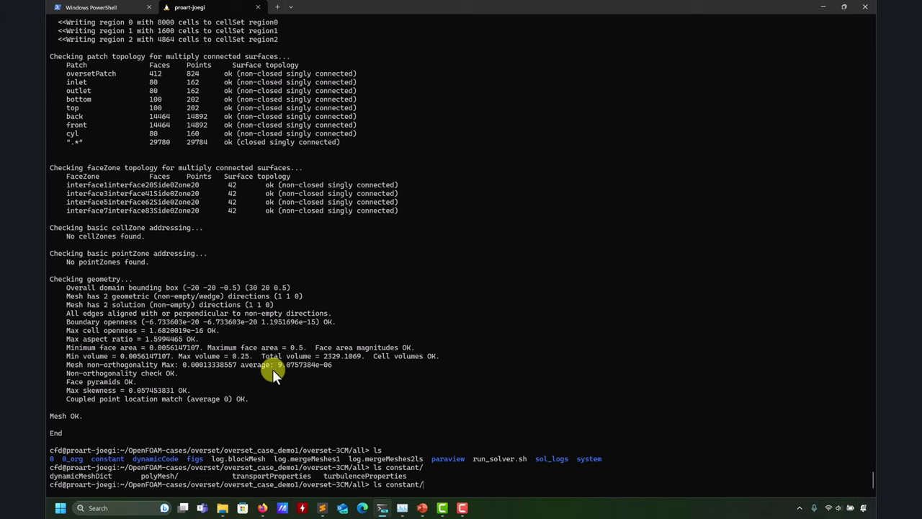
pyautogui.press('Return')
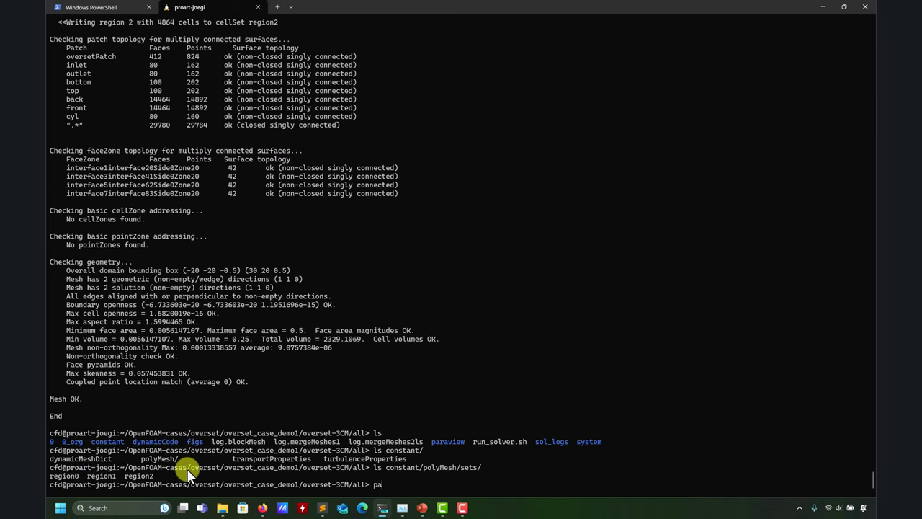
# Launch paraFoam from the all directory and enable reading of zones for all.foam
pyautogui.write('paraFoam')
pyautogui.press('Return')
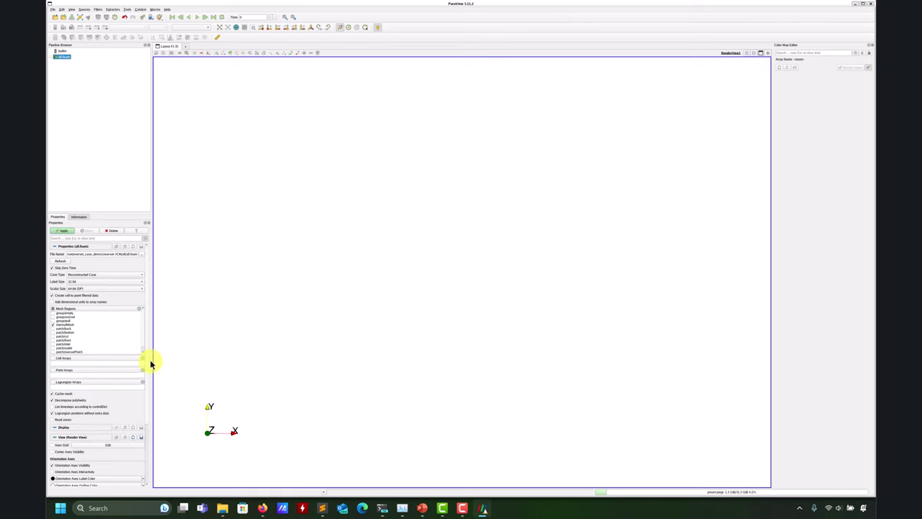
pyautogui.scroll(-5, 147, 350)
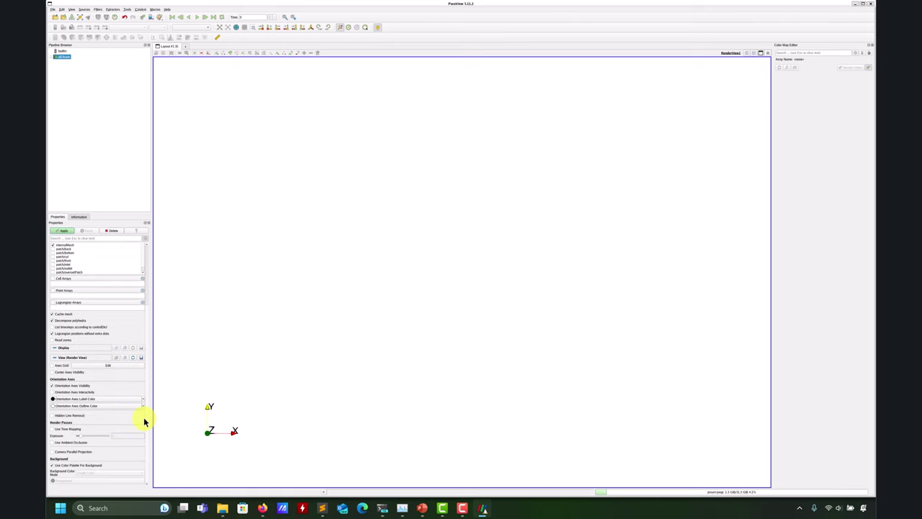
pyautogui.click(59, 342)
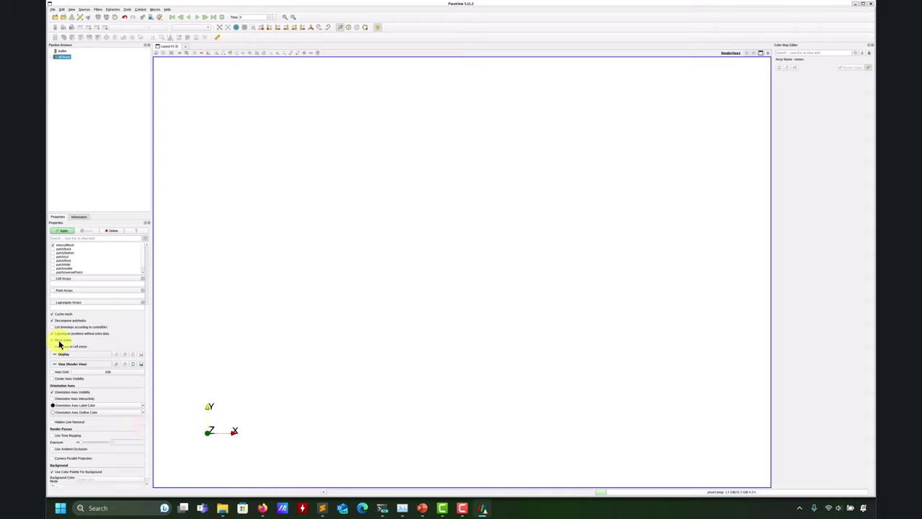
pyautogui.moveTo(148, 360); pyautogui.dragTo(154, 288)
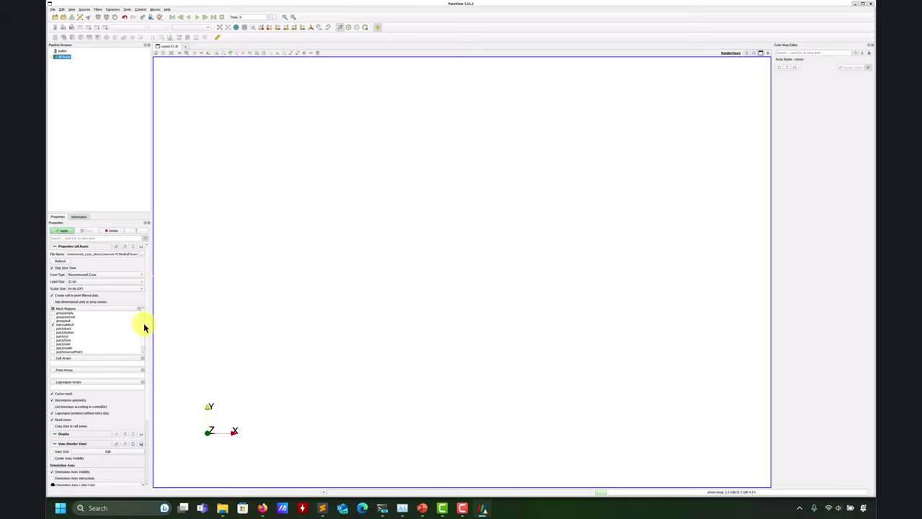
# Look through the mesh regions and reader options of all.foam, delete the source and close ParaView
pyautogui.scroll(-1, 143, 342)
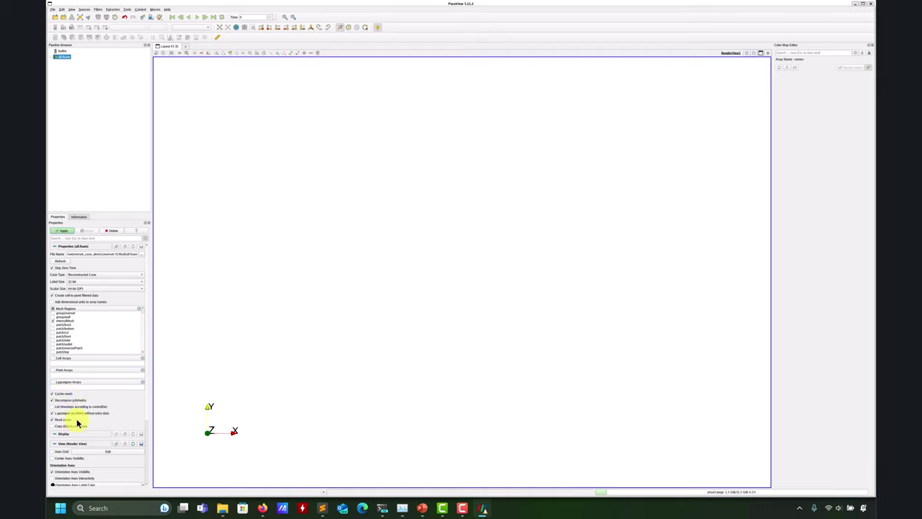
pyautogui.scroll(-2, 103, 423)
pyautogui.scroll(-4, 144, 459)
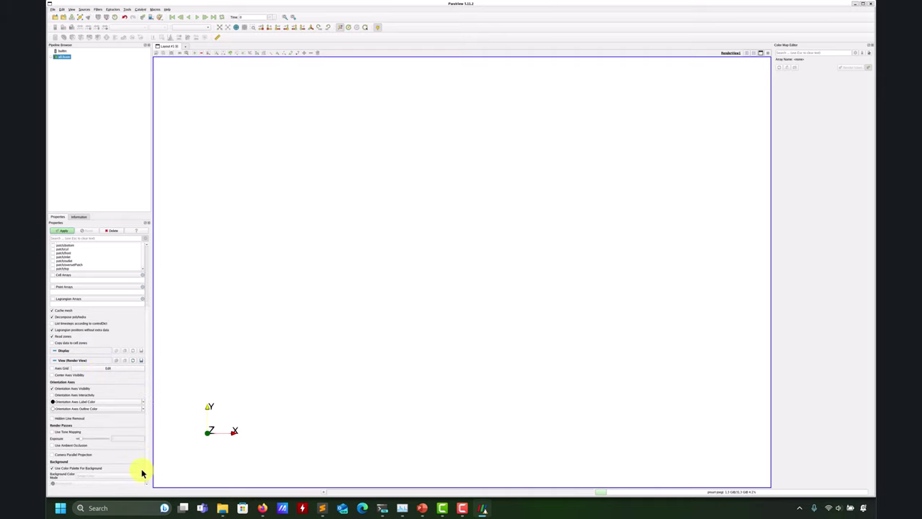
pyautogui.scroll(6, 140, 478)
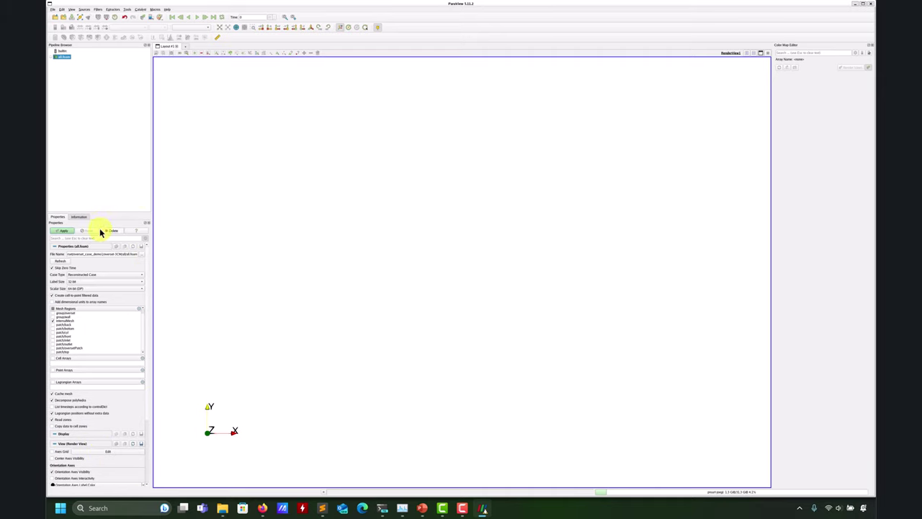
pyautogui.click(123, 231)
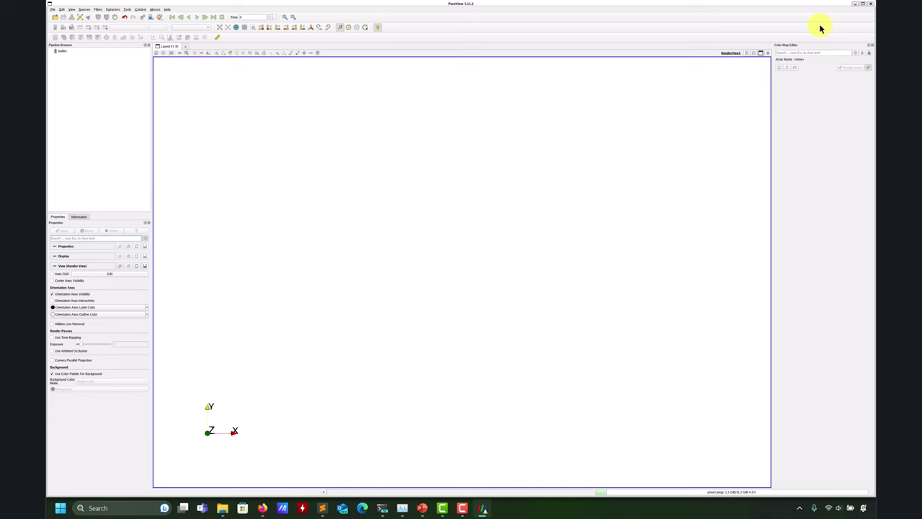
pyautogui.click(871, 5)
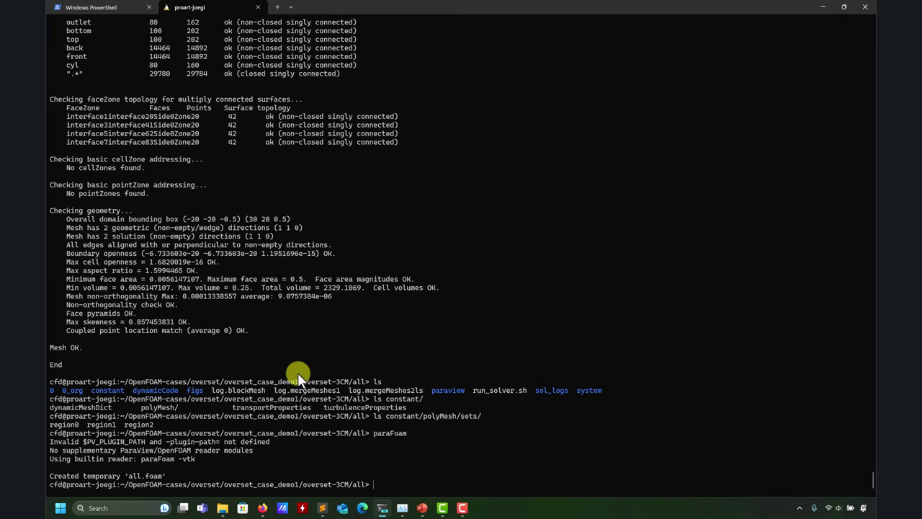
# Open setFieldsDict from the overset-3CM/all/system folder in Sublime Text
pyautogui.click(322, 508)
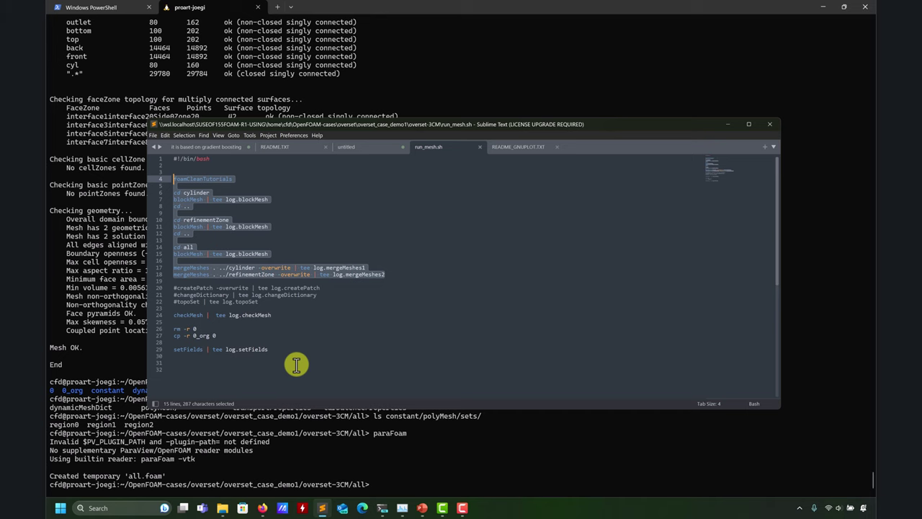
pyautogui.click(223, 507)
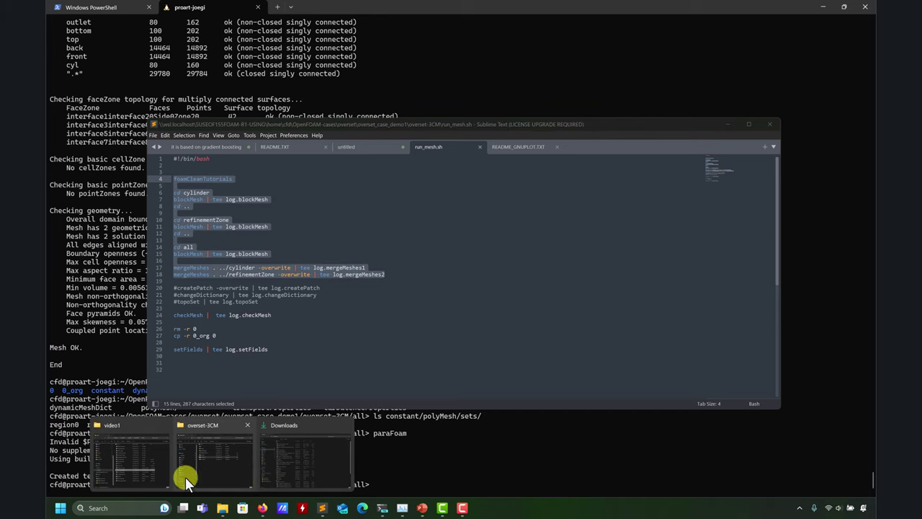
pyautogui.click(189, 468)
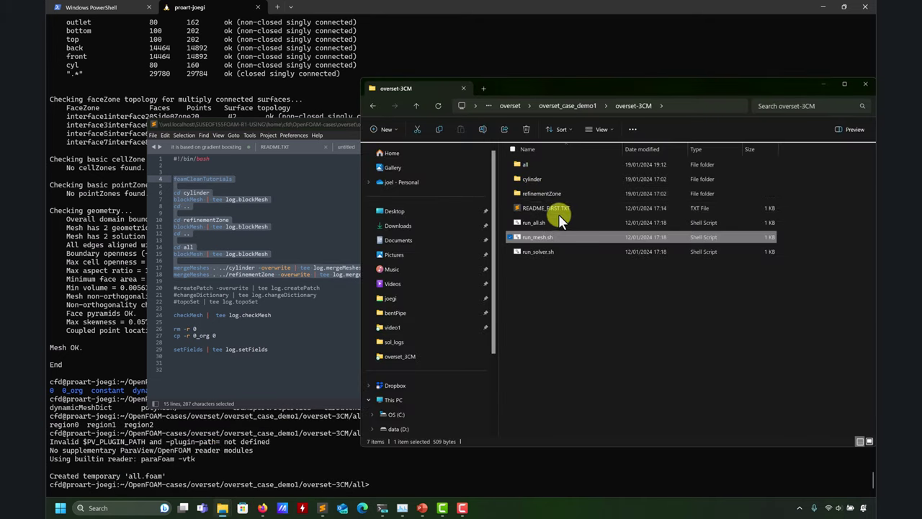
pyautogui.doubleClick(536, 167)
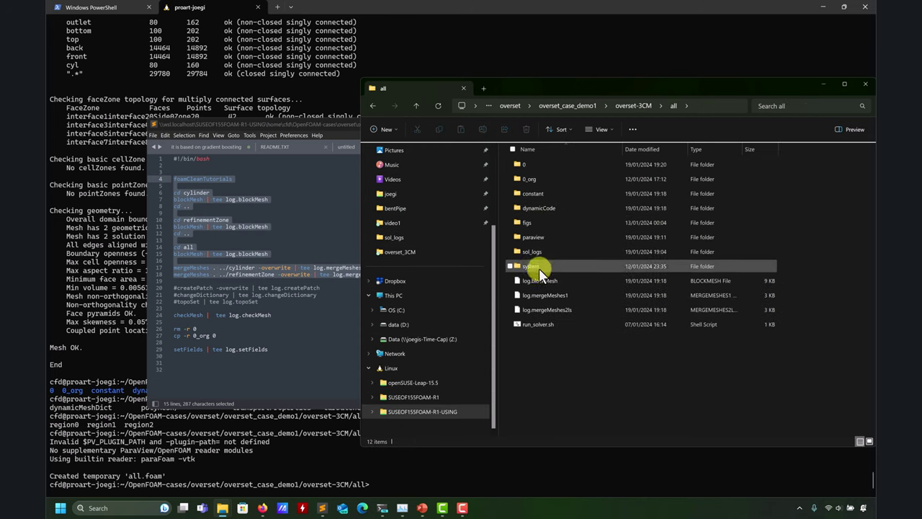
pyautogui.doubleClick(539, 268)
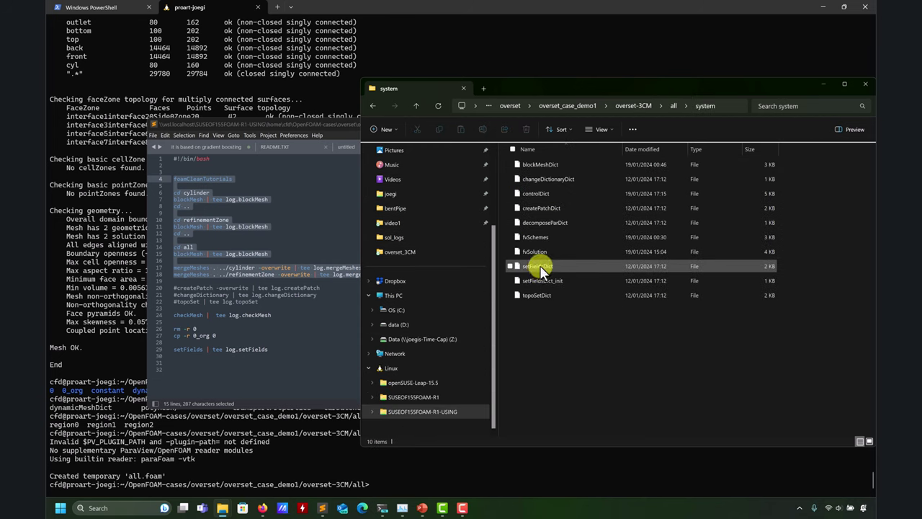
pyautogui.moveTo(539, 268); pyautogui.dragTo(251, 247)
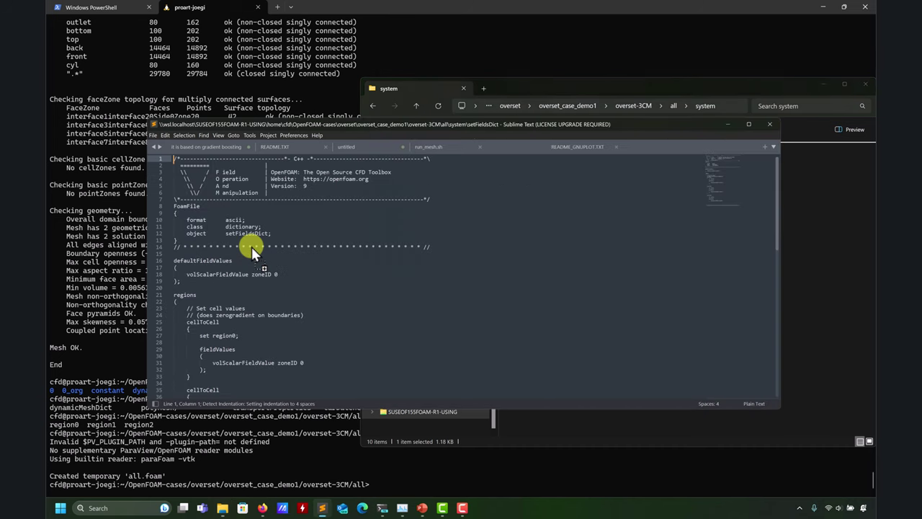
# Examine the default zoneID and the region0 block in setFieldsDict alongside checkMesh's list of written cell sets
pyautogui.scroll(-3, 260, 261)
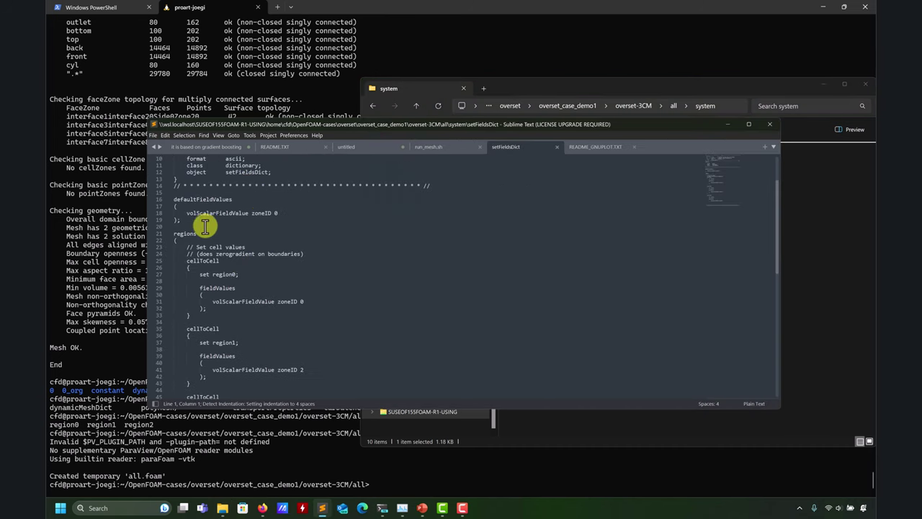
pyautogui.moveTo(251, 212); pyautogui.dragTo(270, 213)
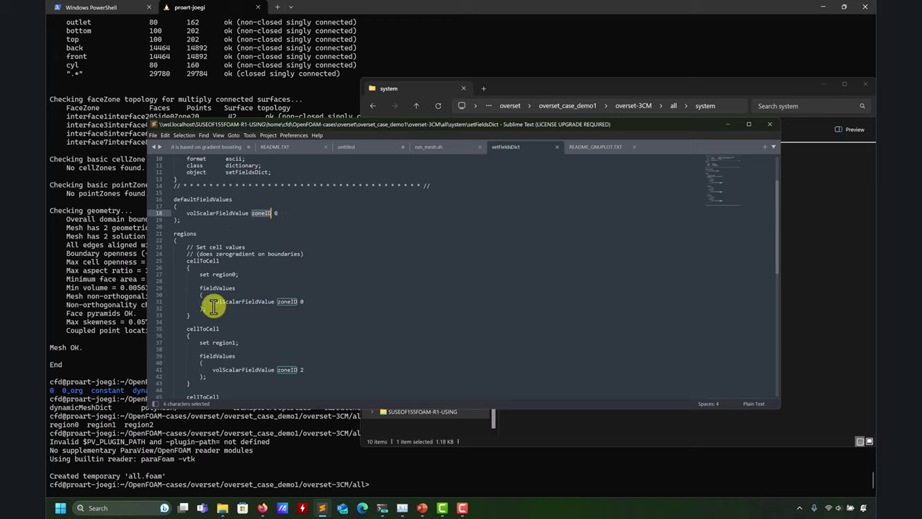
pyautogui.moveTo(212, 274); pyautogui.dragTo(237, 274)
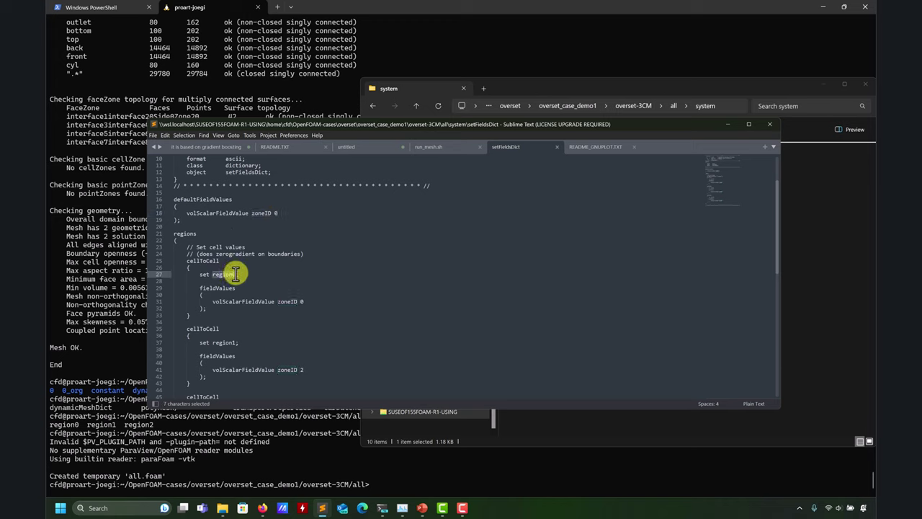
pyautogui.scroll(5, 113, 287)
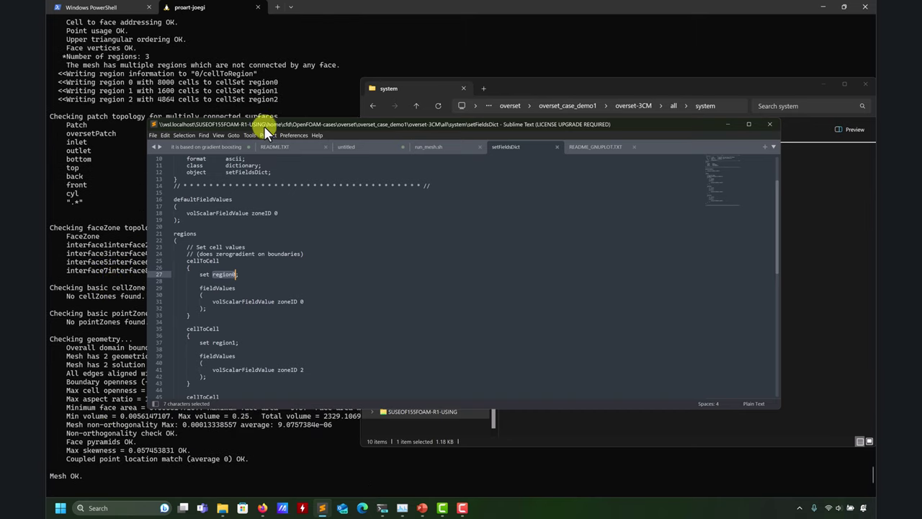
pyautogui.moveTo(264, 125); pyautogui.dragTo(427, 102)
pyautogui.scroll(3, 163, 201)
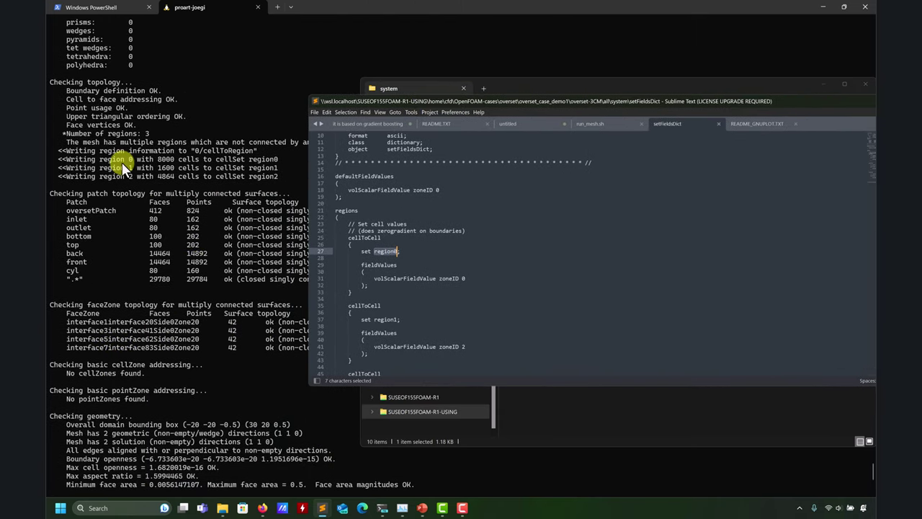
pyautogui.moveTo(468, 279); pyautogui.dragTo(443, 279)
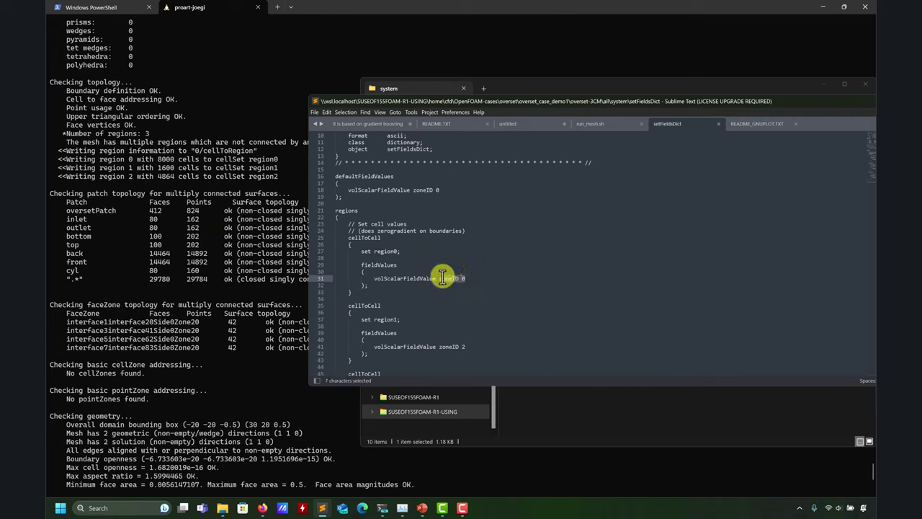
# Examine the zoneID values that setFieldsDict assigns to region1 and region2
pyautogui.scroll(-2, 444, 305)
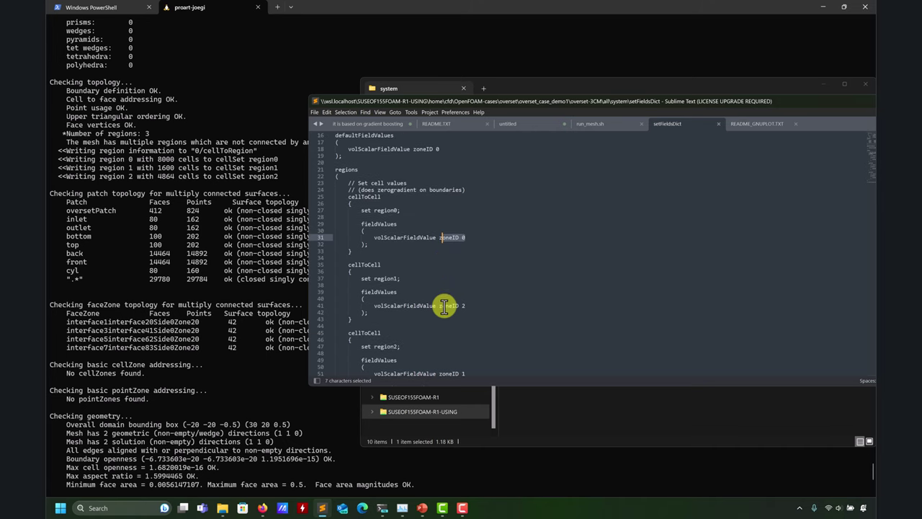
pyautogui.scroll(-1, 418, 296)
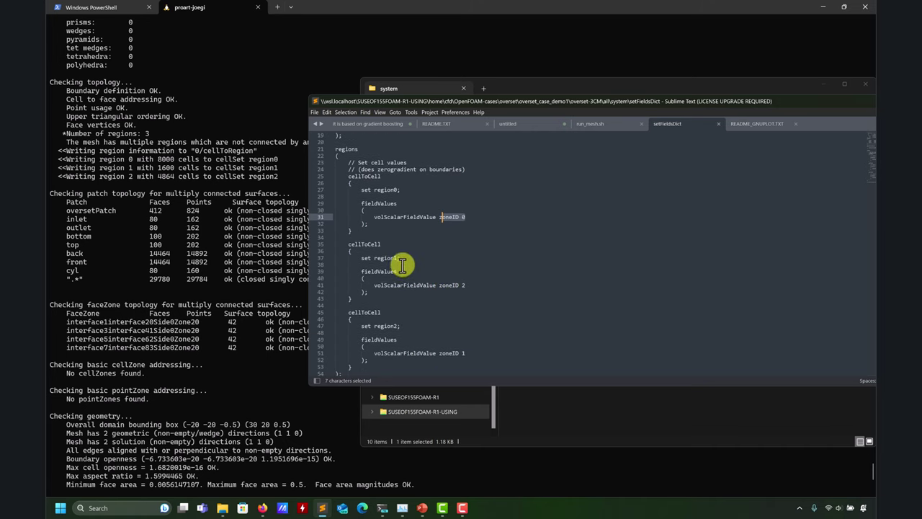
pyautogui.doubleClick(463, 285)
pyautogui.scroll(-1, 464, 343)
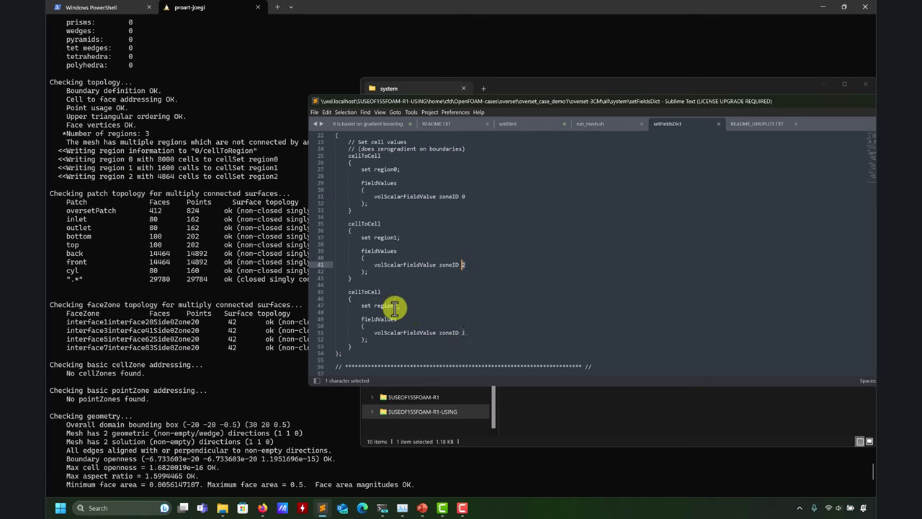
pyautogui.doubleClick(464, 332)
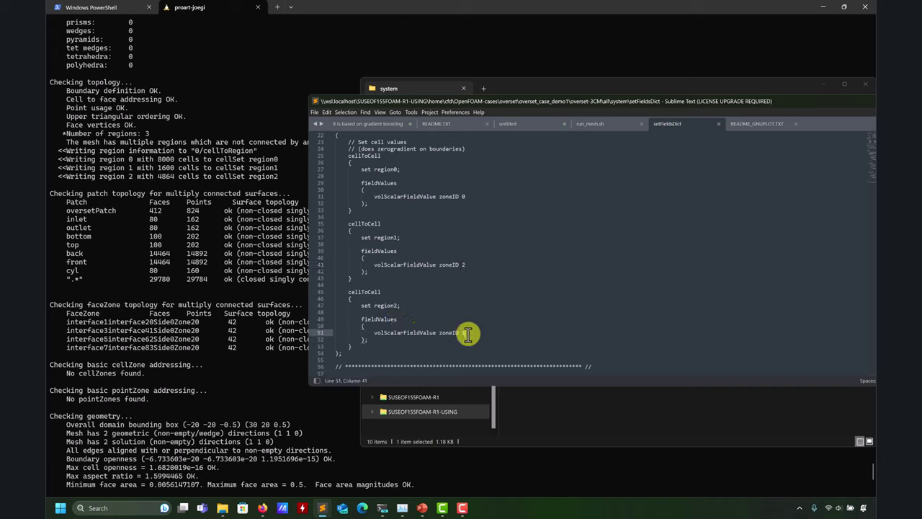
pyautogui.click(469, 333)
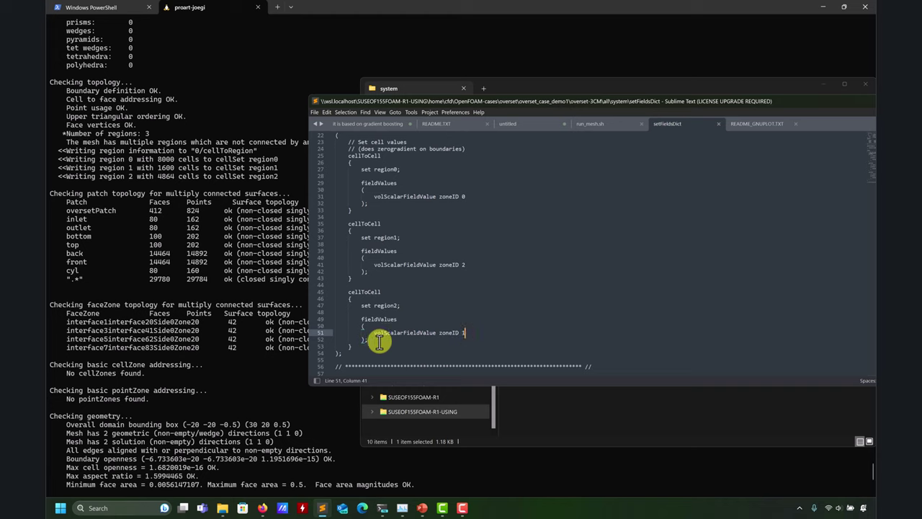
pyautogui.moveTo(380, 342); pyautogui.dragTo(320, 247)
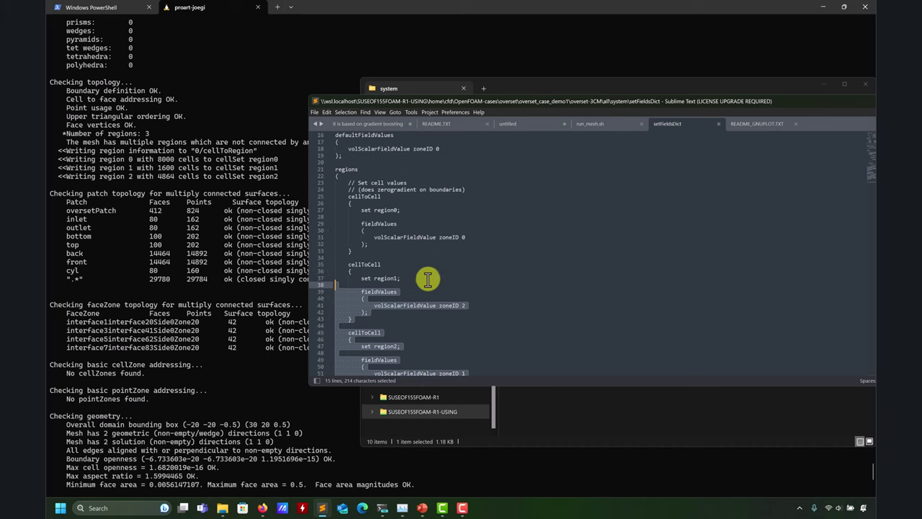
# Review the end of setFieldsDict, close the file and return to run_mesh.sh
pyautogui.click(179, 363)
pyautogui.scroll(-4, 214, 395)
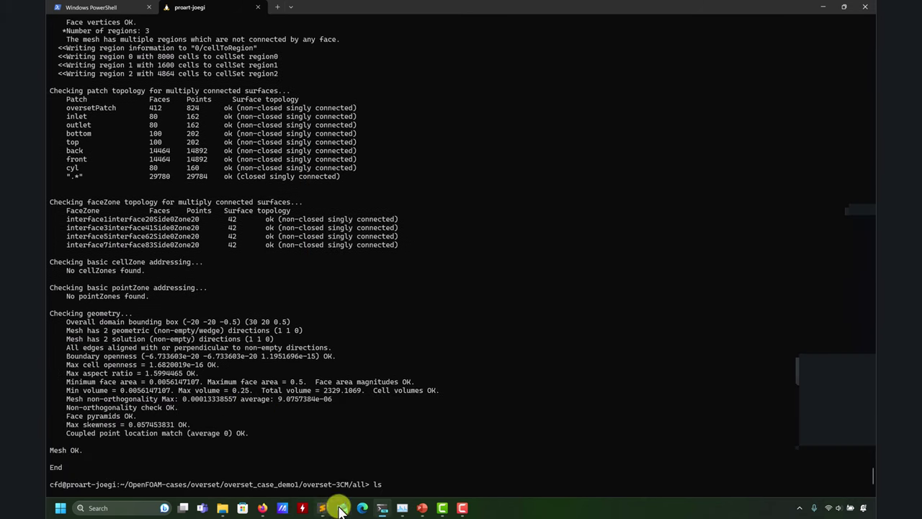
pyautogui.click(322, 508)
pyautogui.scroll(-6, 467, 339)
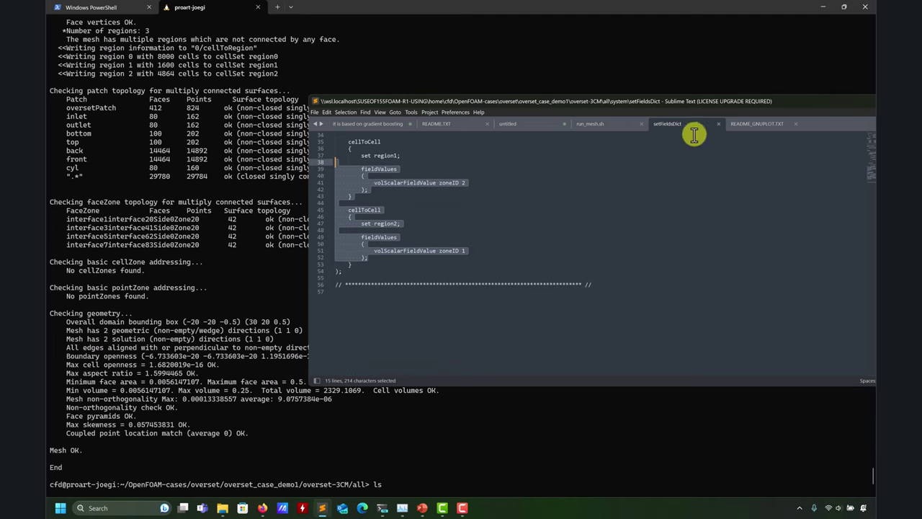
pyautogui.click(618, 123)
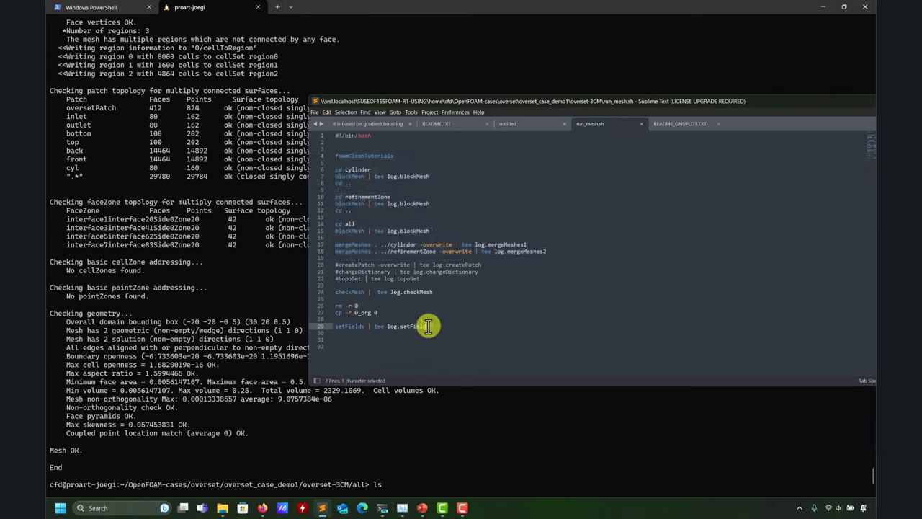
# Copy the checkMesh, rm -r 0, cp -r 0_org 0 and setFields lines from run_mesh.sh and run them in the all directory
pyautogui.moveTo(433, 330); pyautogui.dragTo(327, 290)
pyautogui.rightClick(357, 292)
pyautogui.click(390, 324)
pyautogui.rightClick(219, 343)
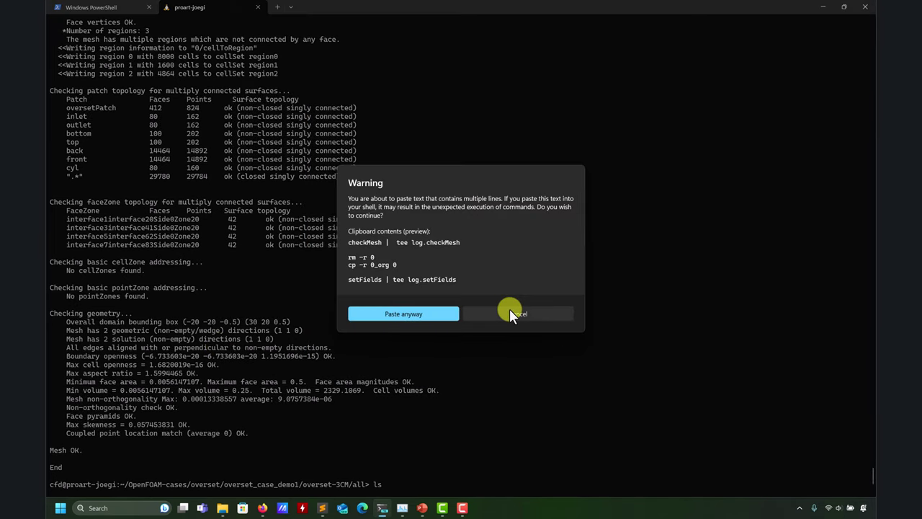
pyautogui.click(510, 308)
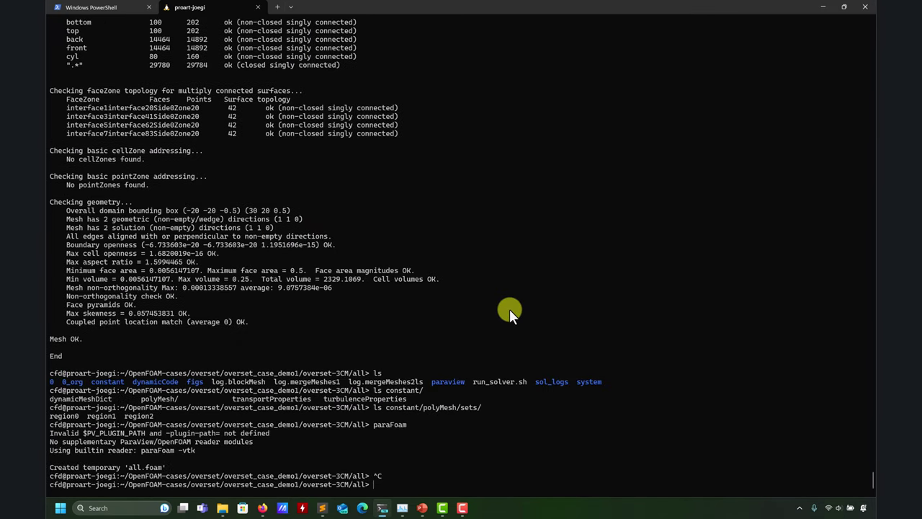
pyautogui.rightClick(509, 309)
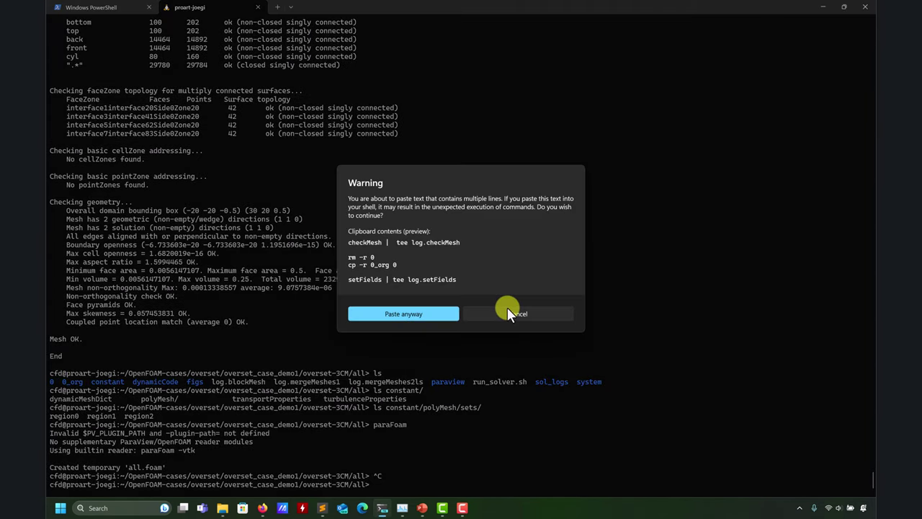
pyautogui.click(429, 312)
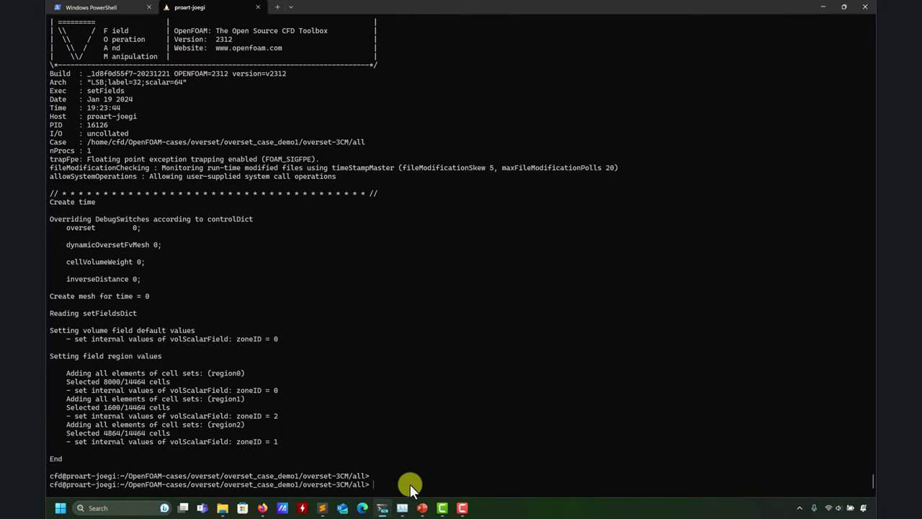
# Browse the all directory and compare the field files in its 0 and 0_org folders
pyautogui.click(322, 508)
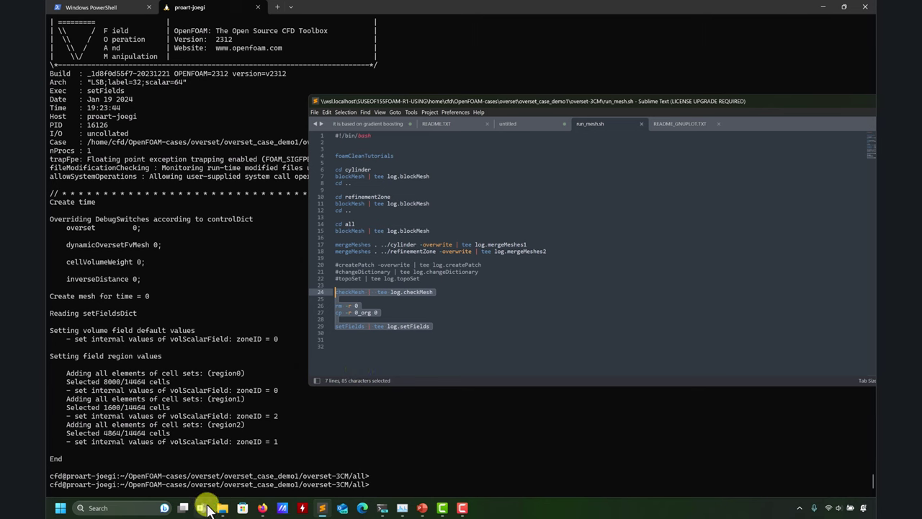
pyautogui.moveTo(223, 508)
pyautogui.click(228, 471)
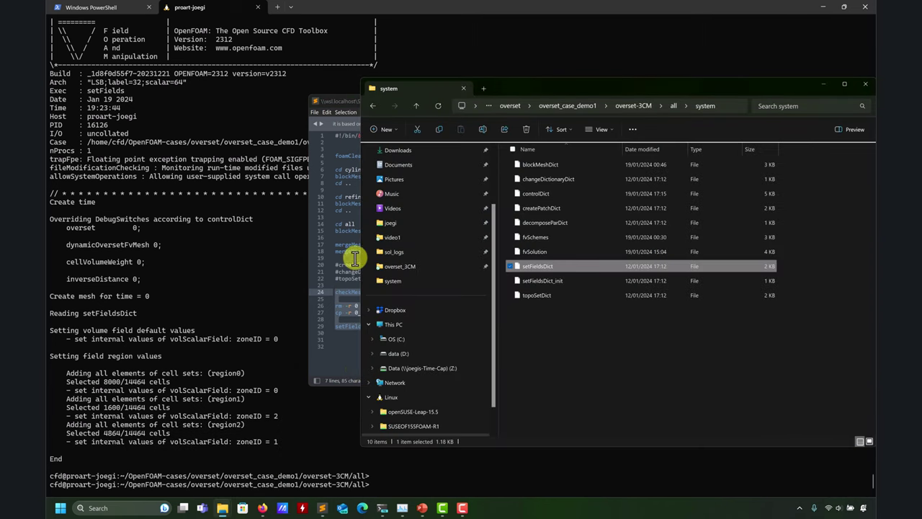
pyautogui.click(419, 106)
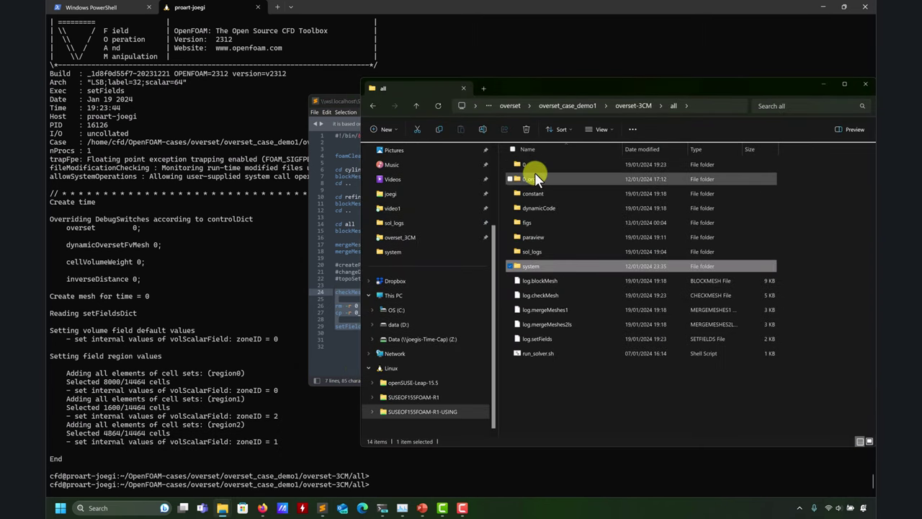
pyautogui.doubleClick(538, 165)
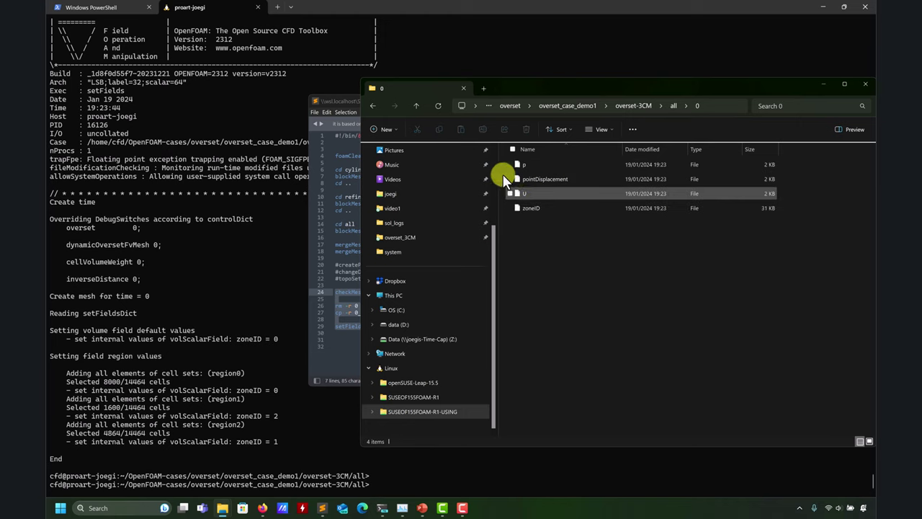
pyautogui.click(417, 105)
pyautogui.doubleClick(537, 179)
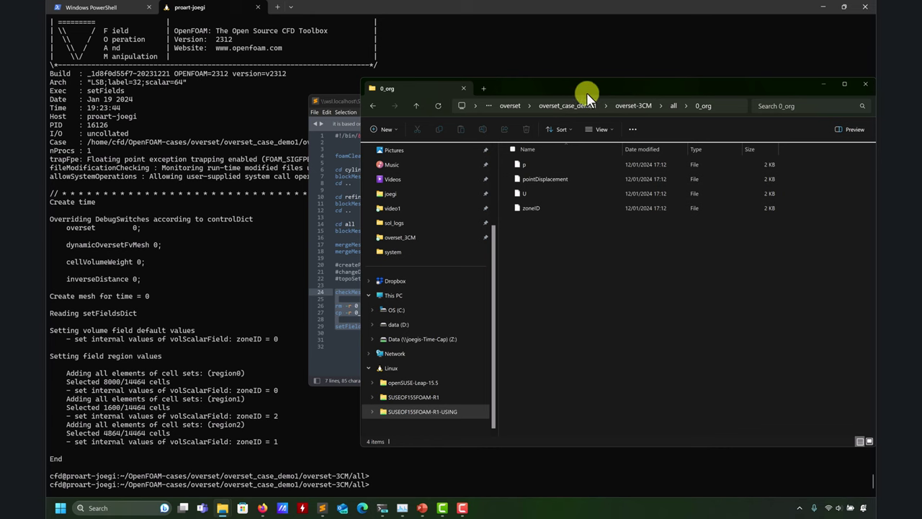
# Open the zoneID file from 0_org and examine its internal field and boundary conditions, including oversetPatch and cyl
pyautogui.moveTo(586, 92); pyautogui.dragTo(712, 69)
pyautogui.doubleClick(645, 184)
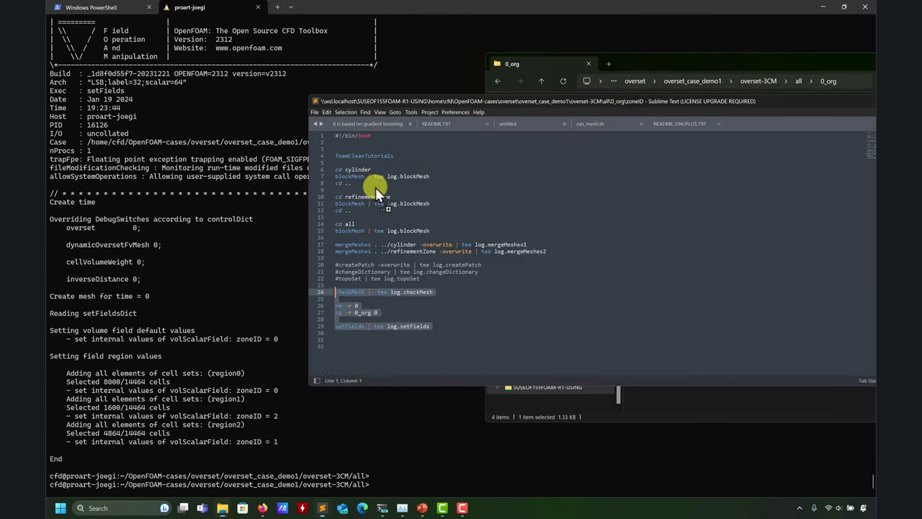
pyautogui.scroll(-12, 404, 227)
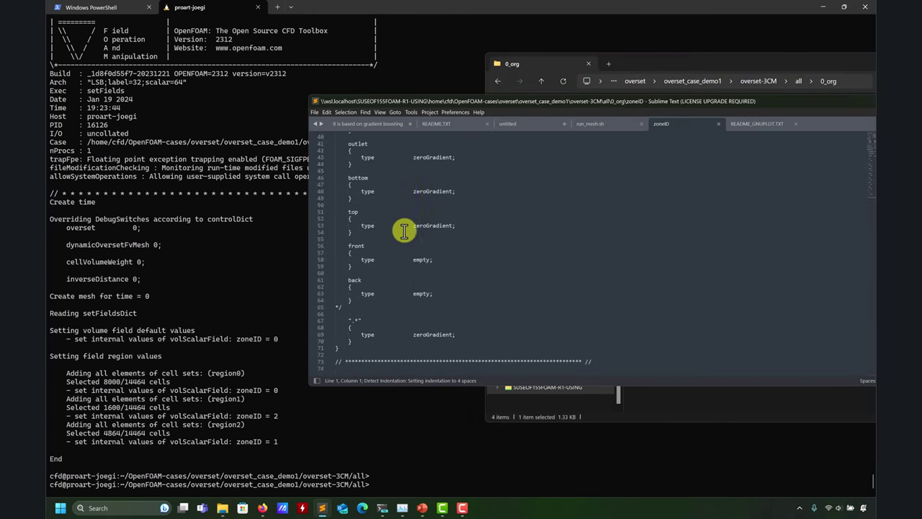
pyautogui.scroll(10, 404, 231)
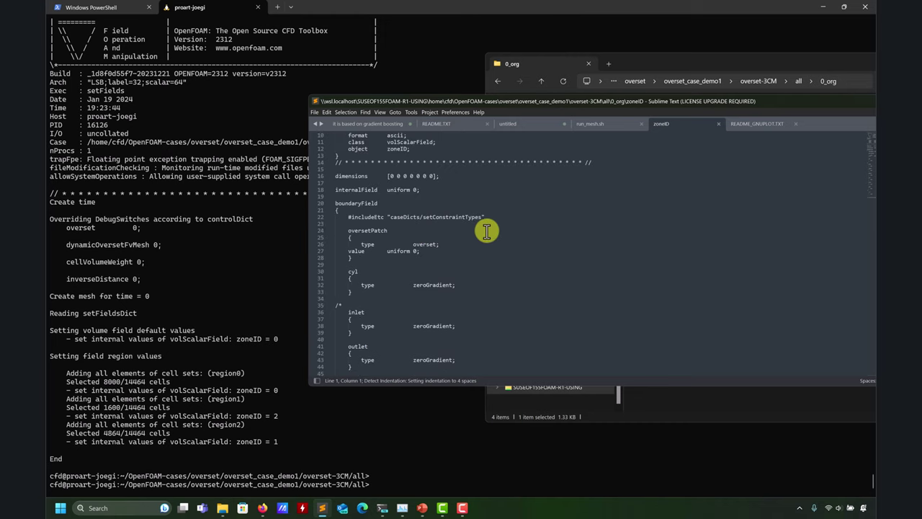
pyautogui.scroll(-2, 382, 234)
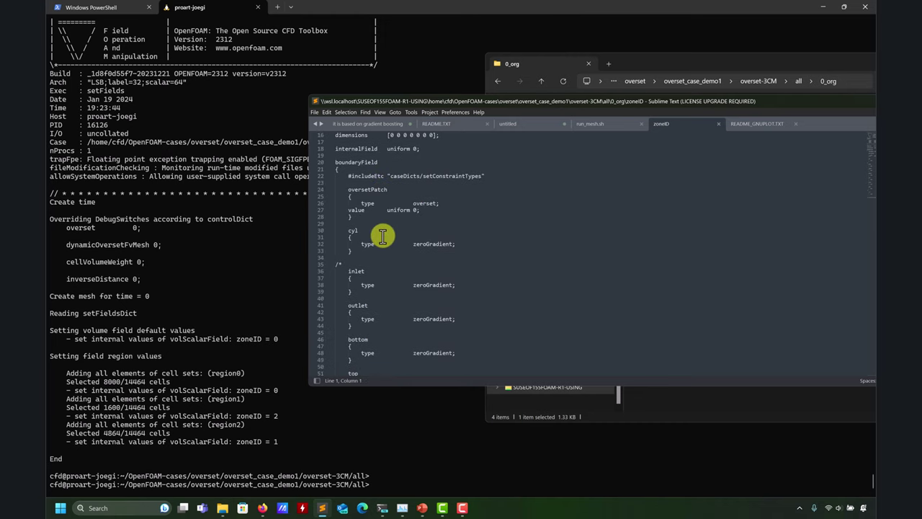
pyautogui.moveTo(455, 108); pyautogui.dragTo(461, 105)
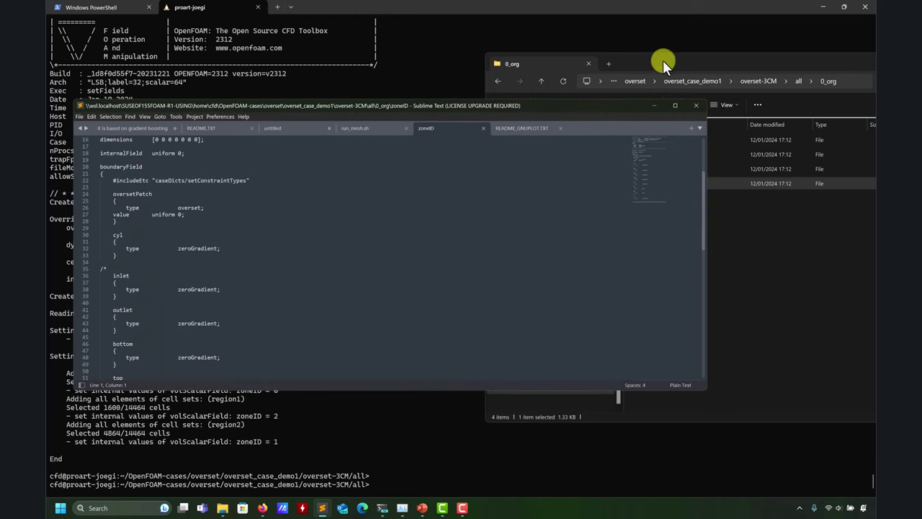
pyautogui.click(663, 60)
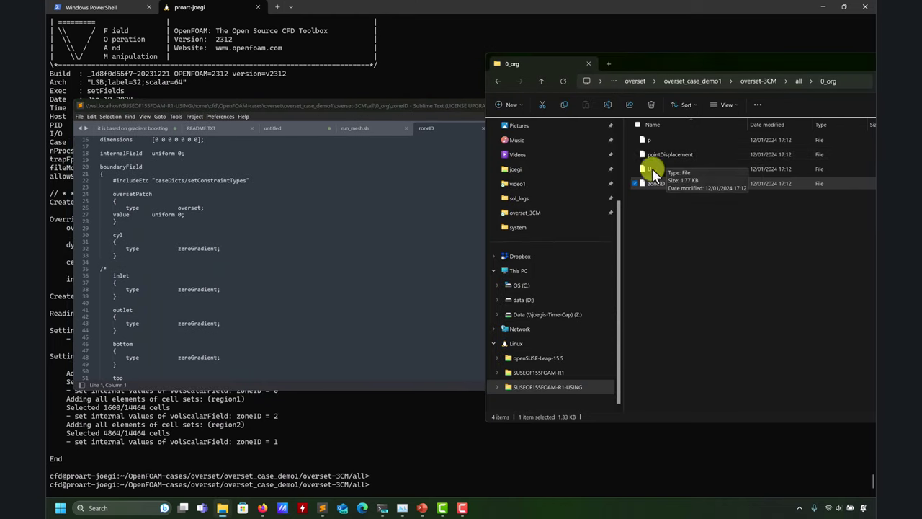
pyautogui.click(381, 206)
pyautogui.click(725, 216)
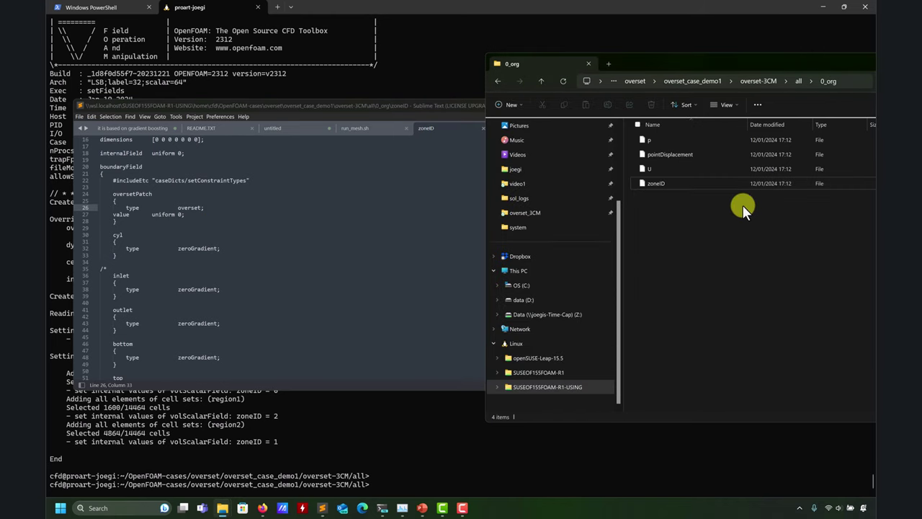
pyautogui.click(422, 213)
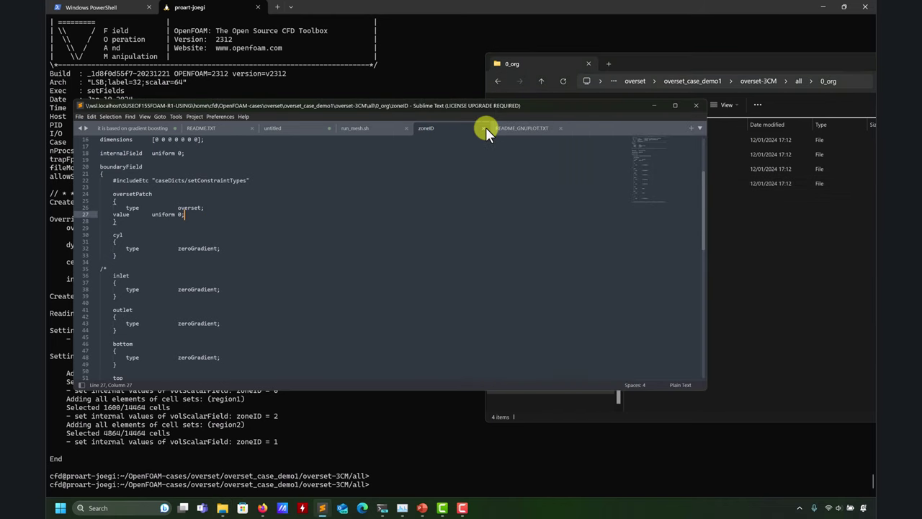
# Close the zoneID file and clear the file browser and text editor away to return to the terminal
pyautogui.click(486, 127)
pyautogui.moveTo(865, 68); pyautogui.dragTo(701, 51)
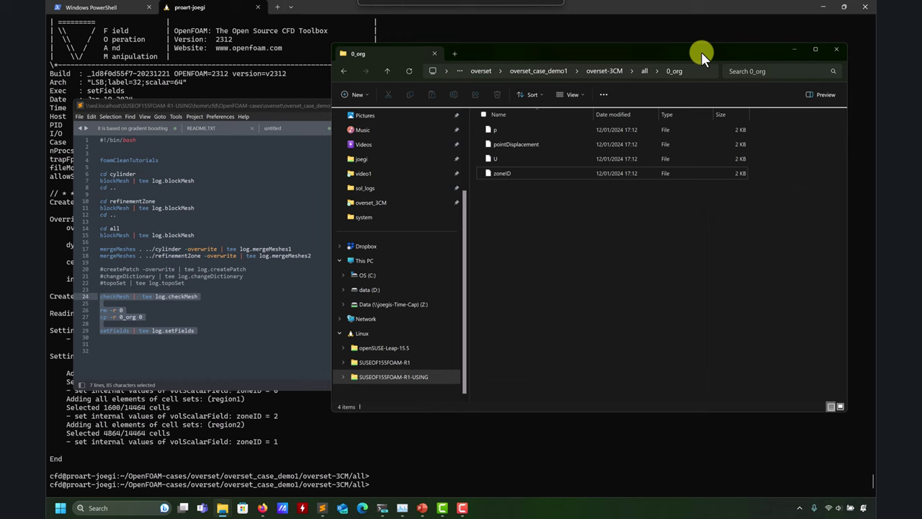
pyautogui.click(794, 49)
pyautogui.click(665, 103)
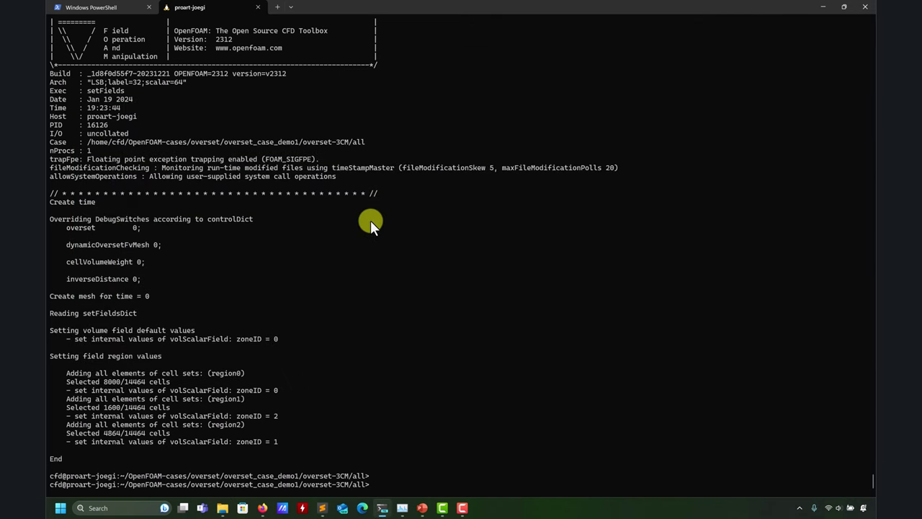
# List the all directory's contents, launch paraFoam from it and load the case's internal mesh
pyautogui.write('ls')
pyautogui.press('Return')
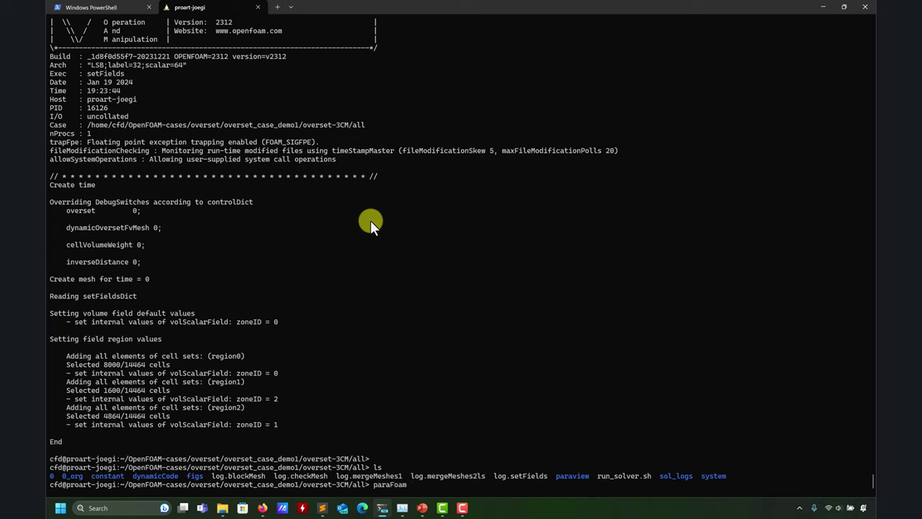
pyautogui.press('Return')
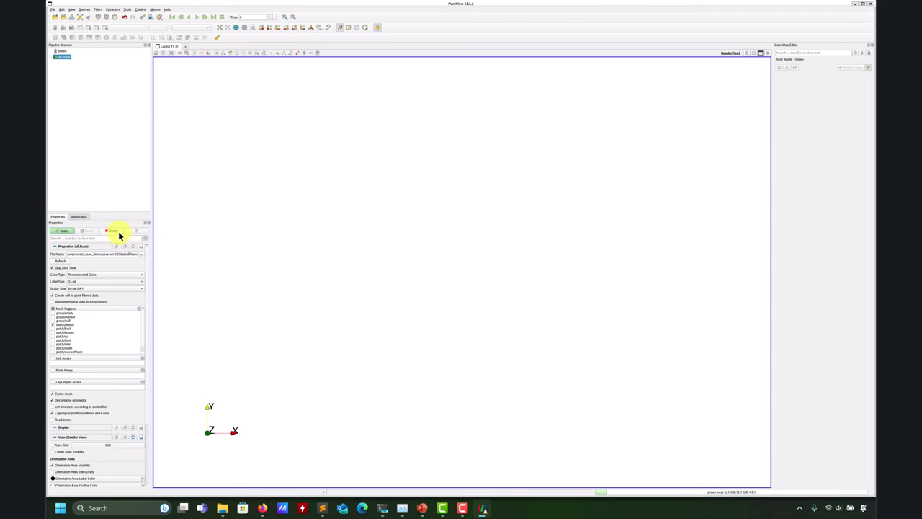
pyautogui.click(61, 234)
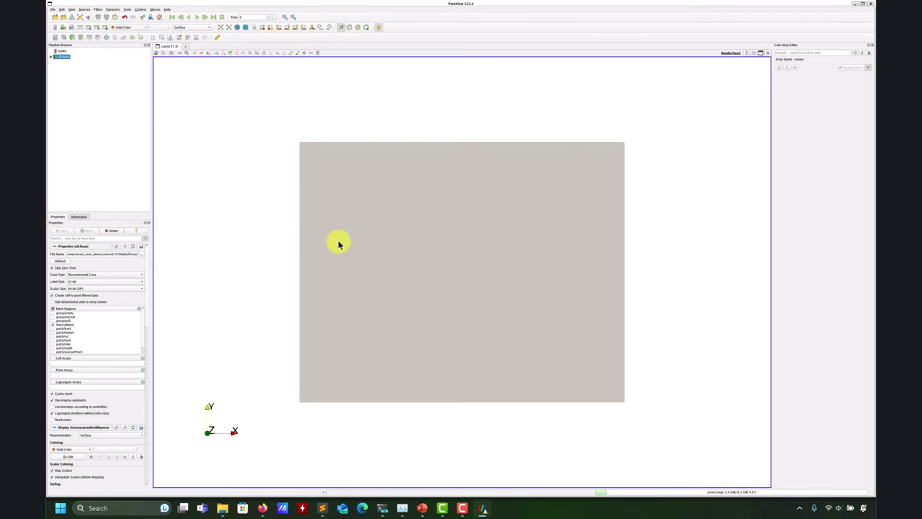
# Inspect the merged mesh at an angle in Surface With Edges, and return the representation to Surface
pyautogui.scroll(2, 352, 221)
pyautogui.moveTo(352, 221); pyautogui.dragTo(353, 185)
pyautogui.click(208, 29)
pyautogui.click(206, 42)
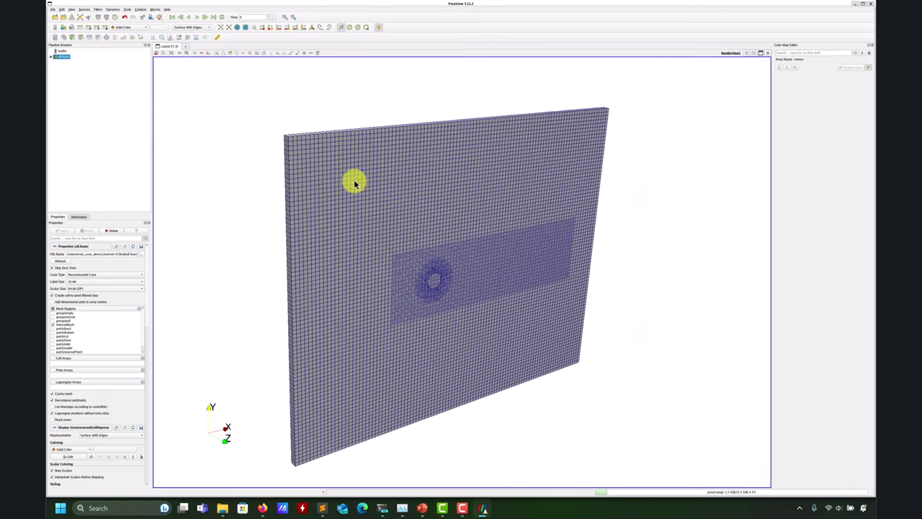
pyautogui.click(199, 29)
pyautogui.click(198, 33)
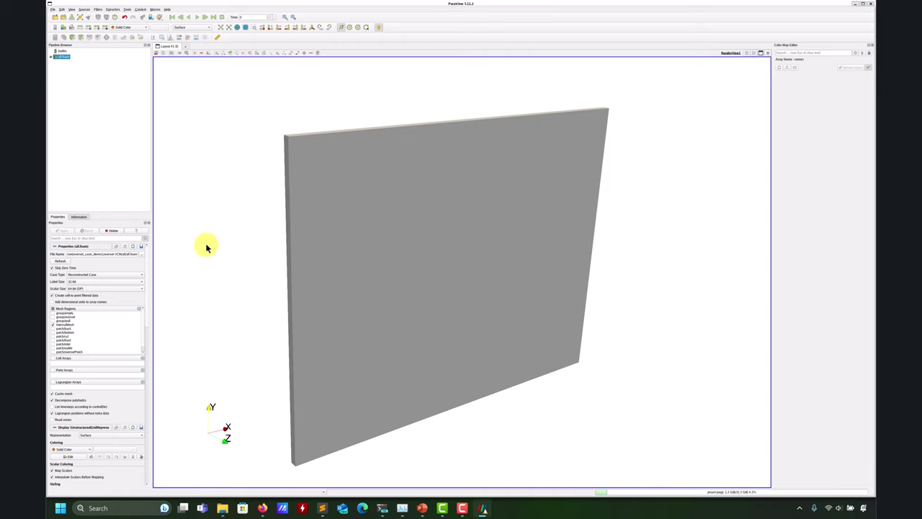
# Turn off Skip Zero Time for the all.foam reader and apply it to load the fields stored at time 0
pyautogui.click(121, 276)
pyautogui.click(120, 274)
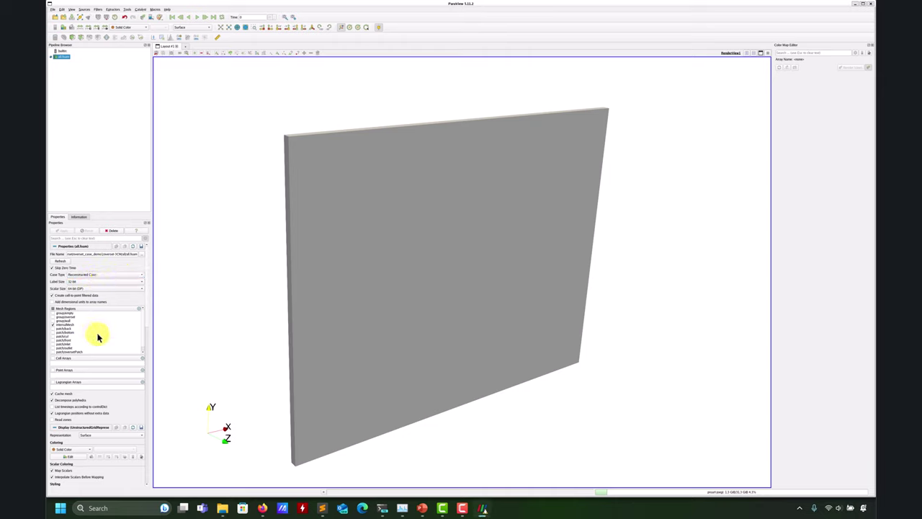
pyautogui.scroll(-5, 148, 336)
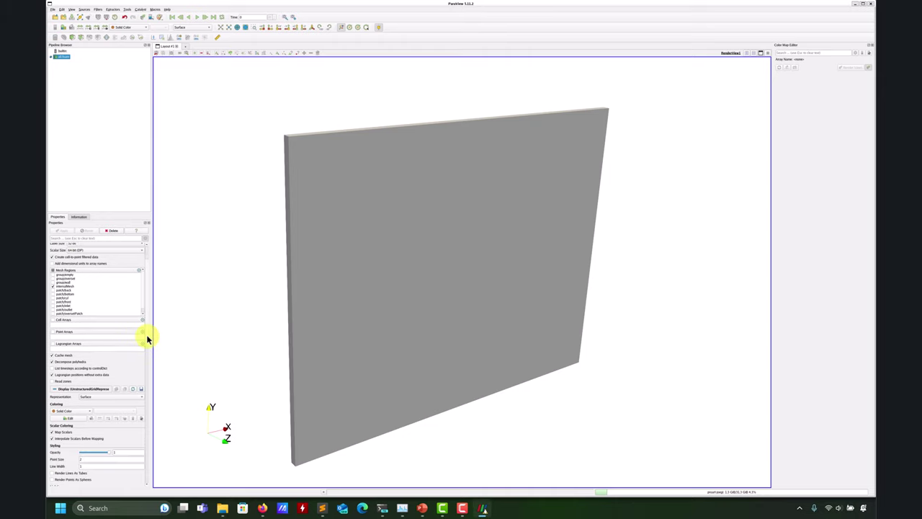
pyautogui.scroll(5, 146, 360)
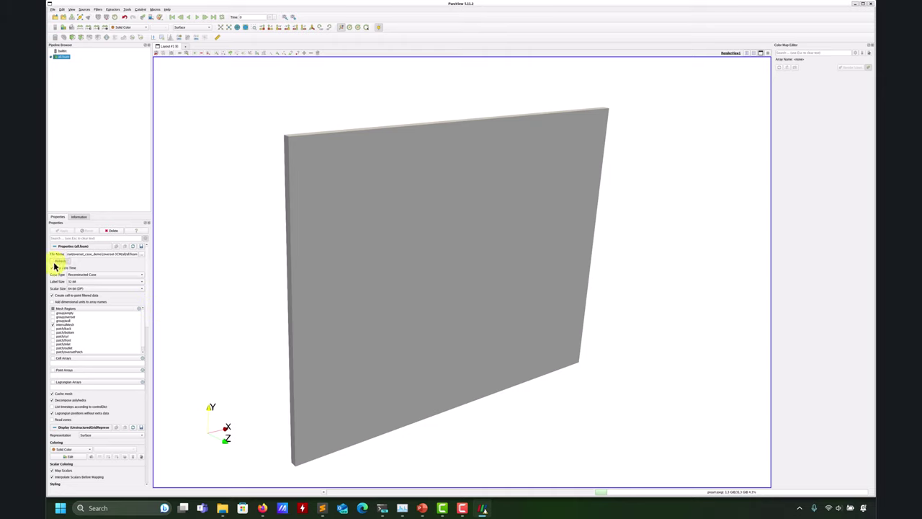
pyautogui.click(62, 231)
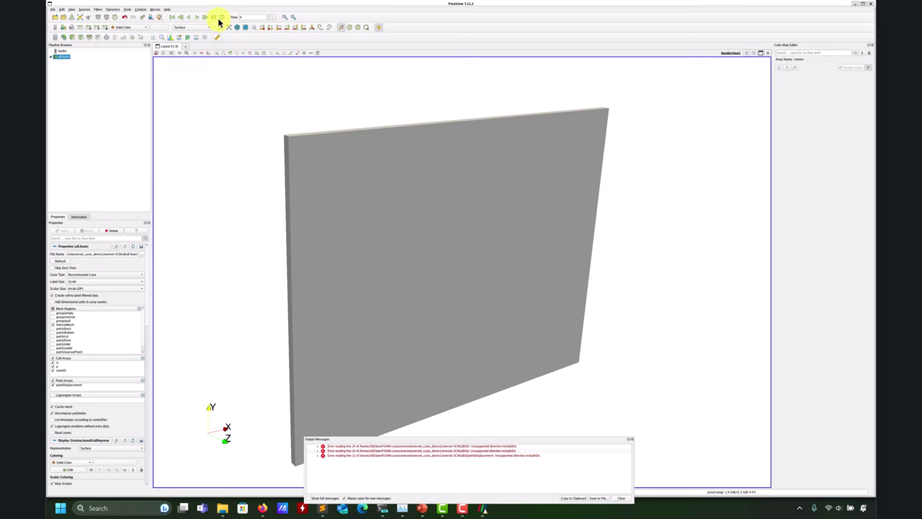
# Color the mesh by the cell-based zoneID field and inspect the overlapping regions from several angles
pyautogui.click(143, 28)
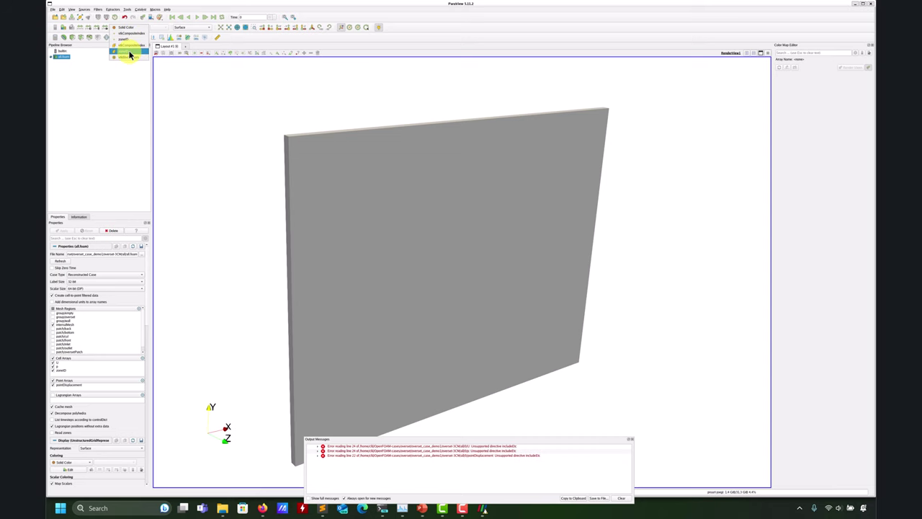
pyautogui.click(127, 57)
pyautogui.moveTo(387, 231); pyautogui.dragTo(468, 238)
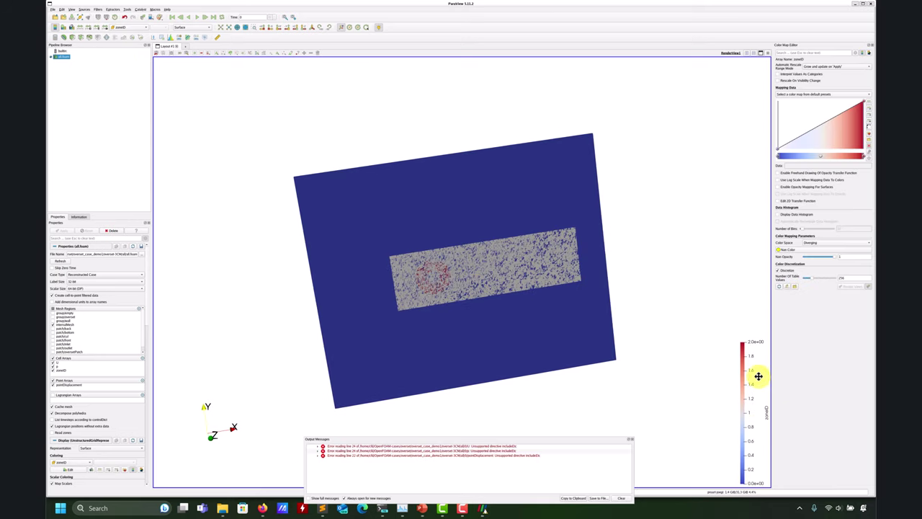
pyautogui.moveTo(398, 239); pyautogui.dragTo(428, 314)
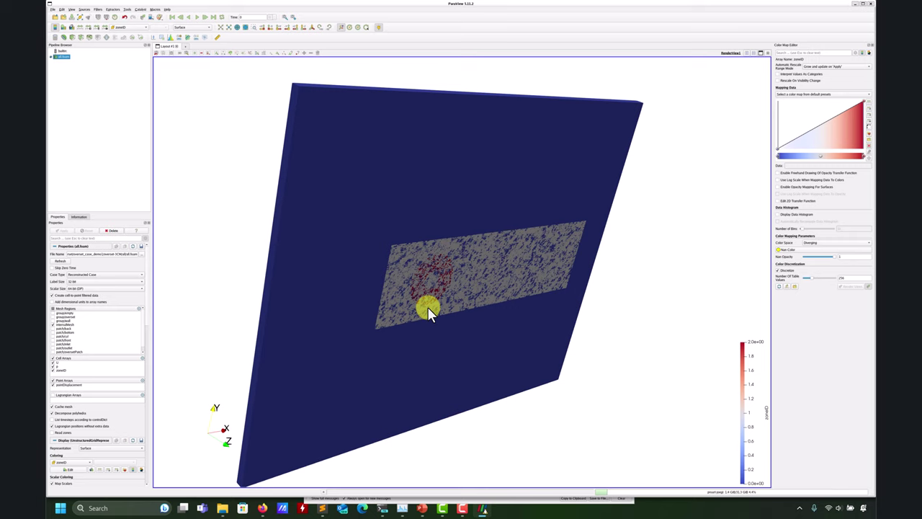
pyautogui.moveTo(422, 298); pyautogui.dragTo(288, 144)
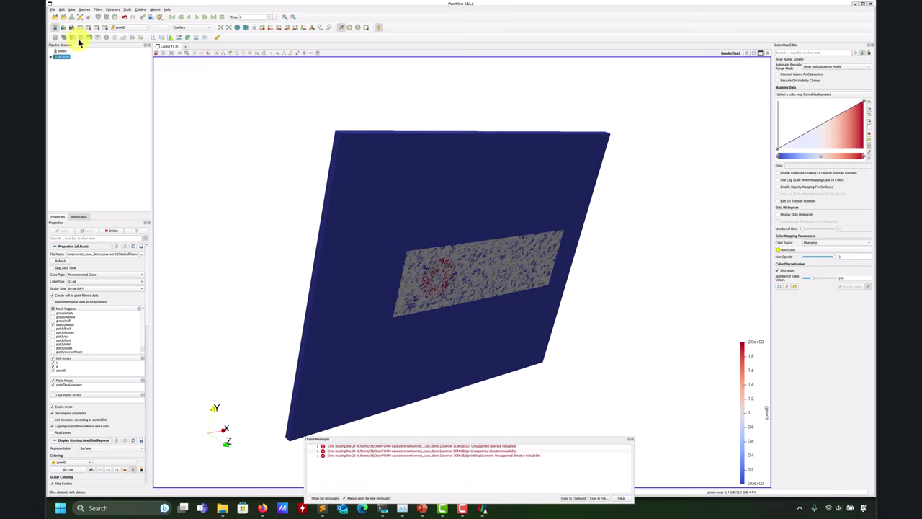
pyautogui.click(410, 218)
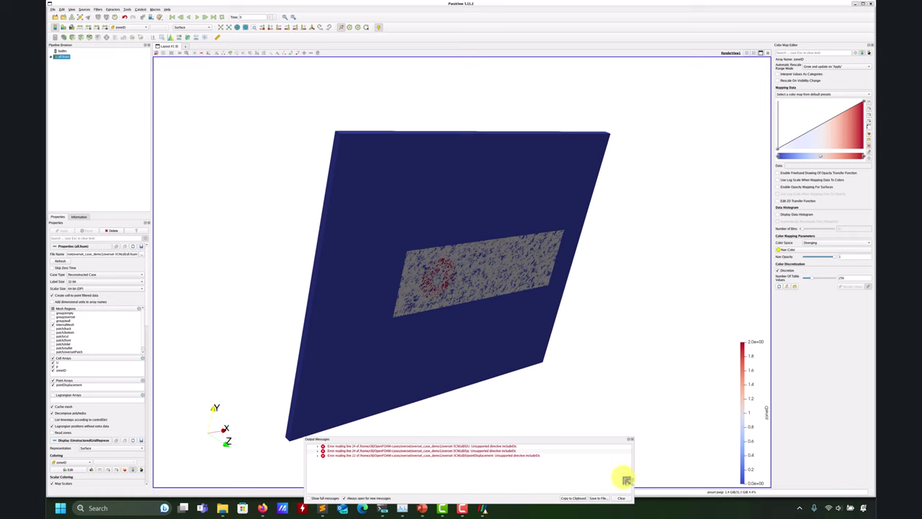
# Apply a Threshold filter on the cell-based zoneID to all.foam, limited to the background mesh region with value 0
pyautogui.click(91, 40)
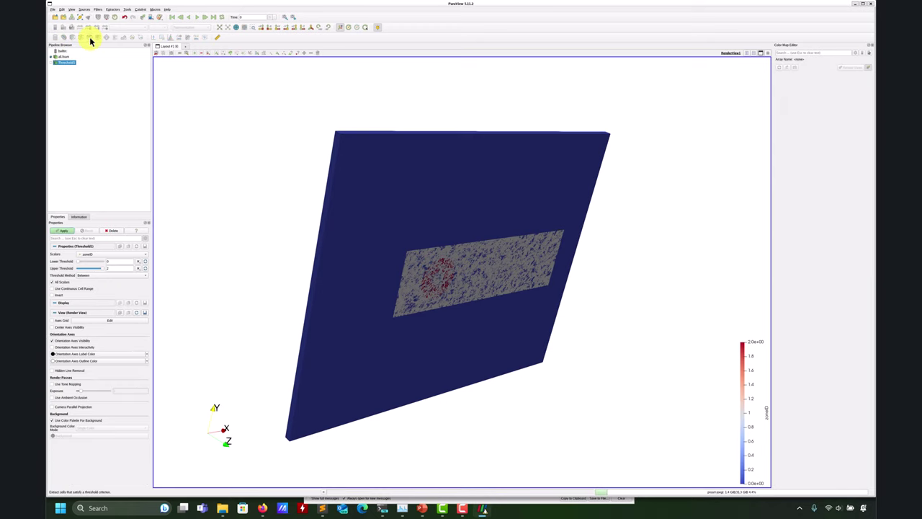
pyautogui.click(101, 255)
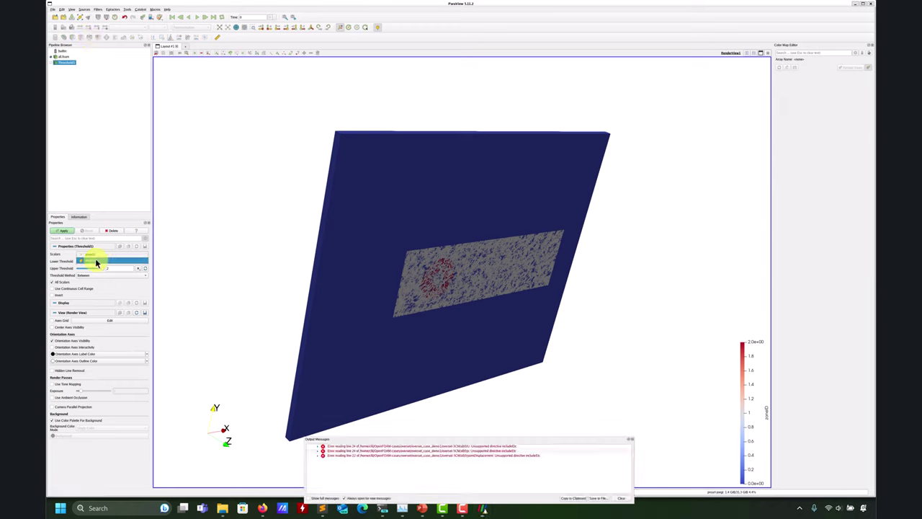
pyautogui.click(88, 262)
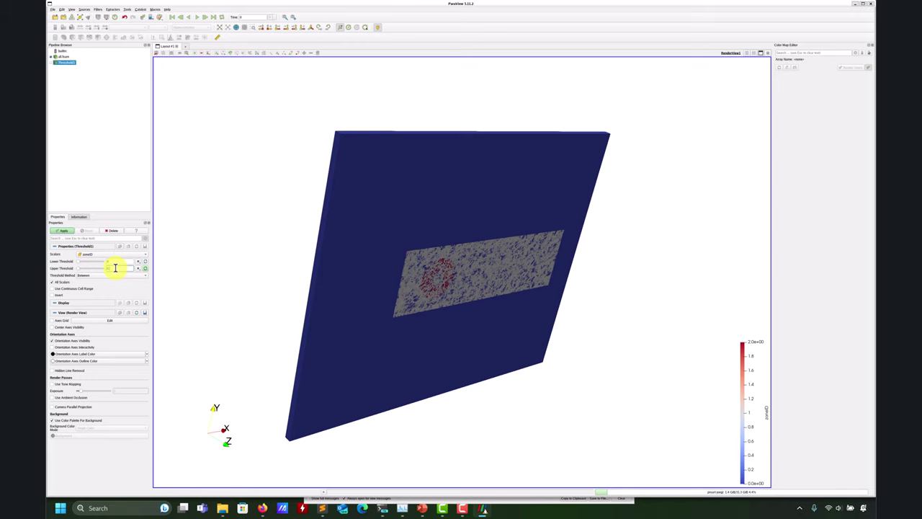
pyautogui.click(63, 232)
pyautogui.moveTo(414, 253); pyautogui.dragTo(402, 211)
# Apply a second Threshold filter on zoneID to all.foam, limited to the range 0.6 to 1.2 to isolate the refinement zone
pyautogui.click(62, 57)
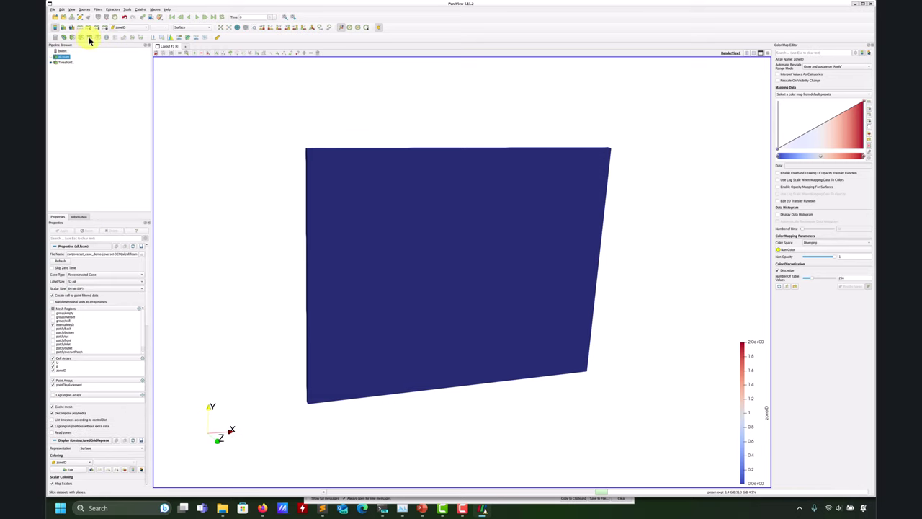
pyautogui.click(90, 39)
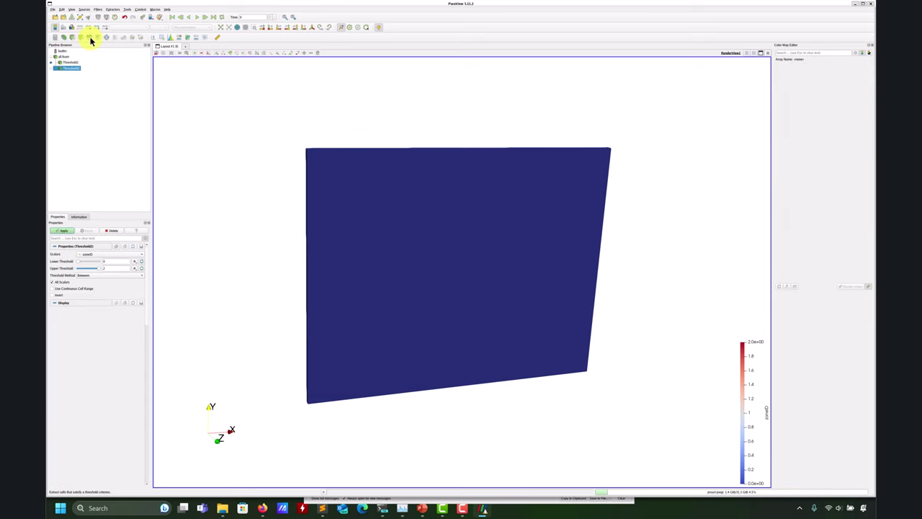
pyautogui.click(126, 261)
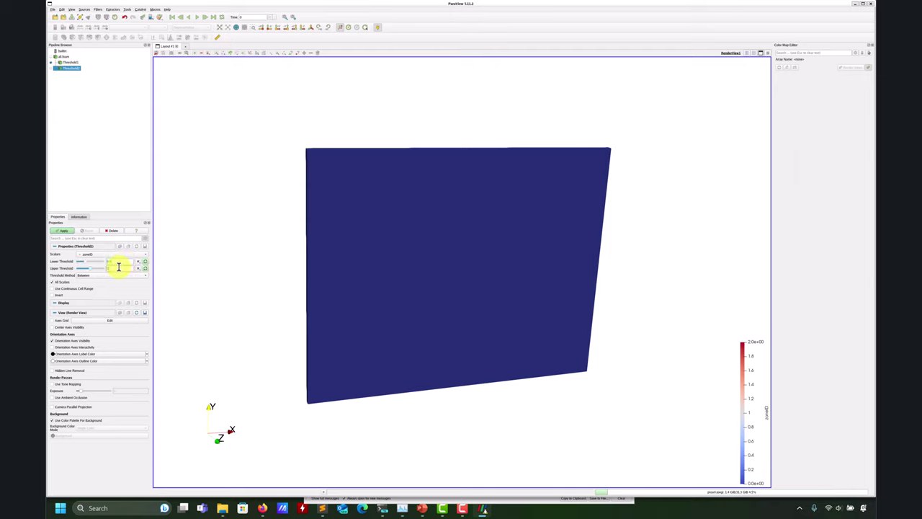
pyautogui.click(66, 232)
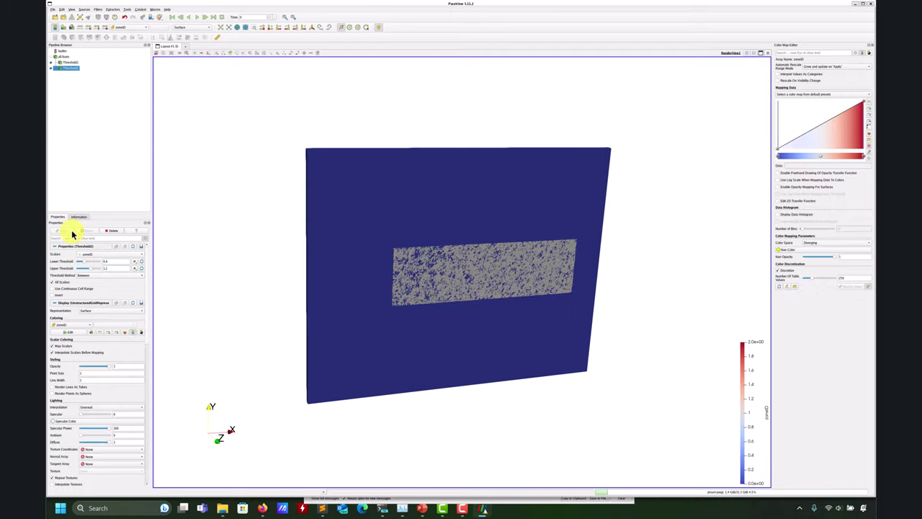
# Apply a third Threshold filter to all.foam on the cell-based zoneID, with lower limit 1.1 and upper limit 2, for the cylinder zone
pyautogui.click(66, 56)
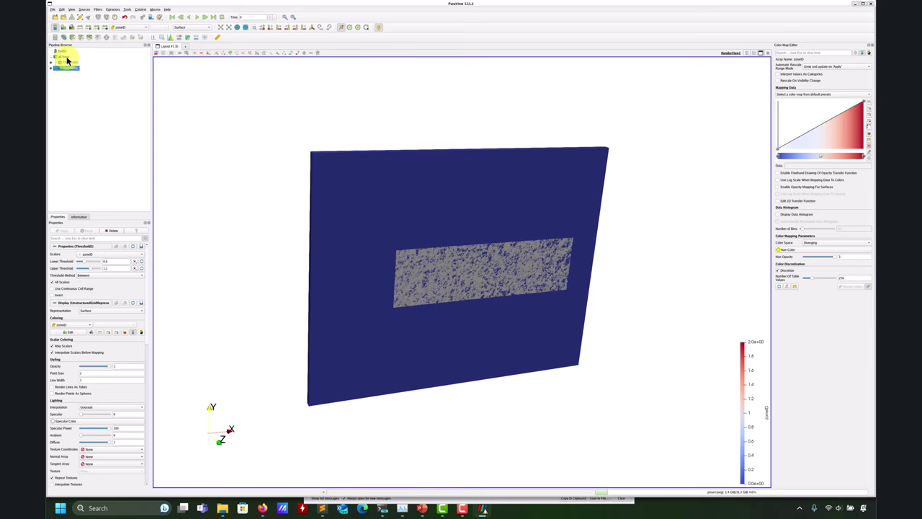
pyautogui.click(92, 37)
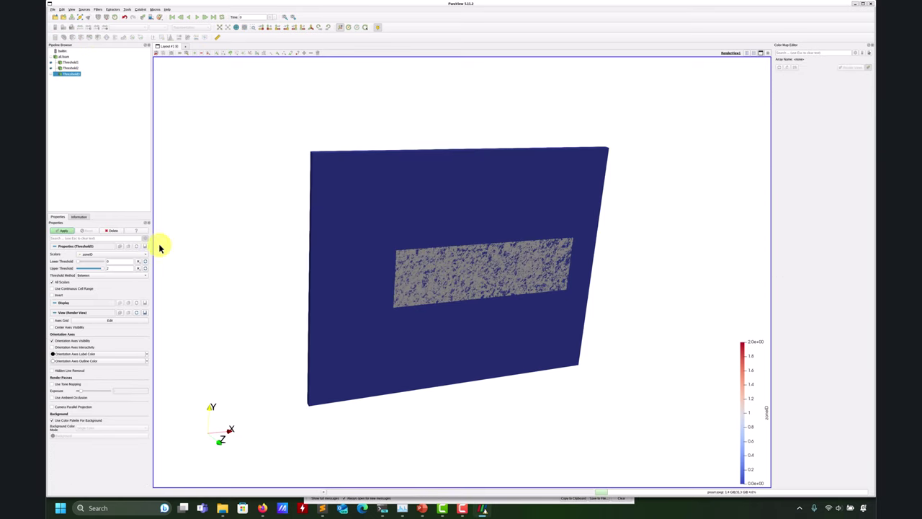
pyautogui.click(118, 255)
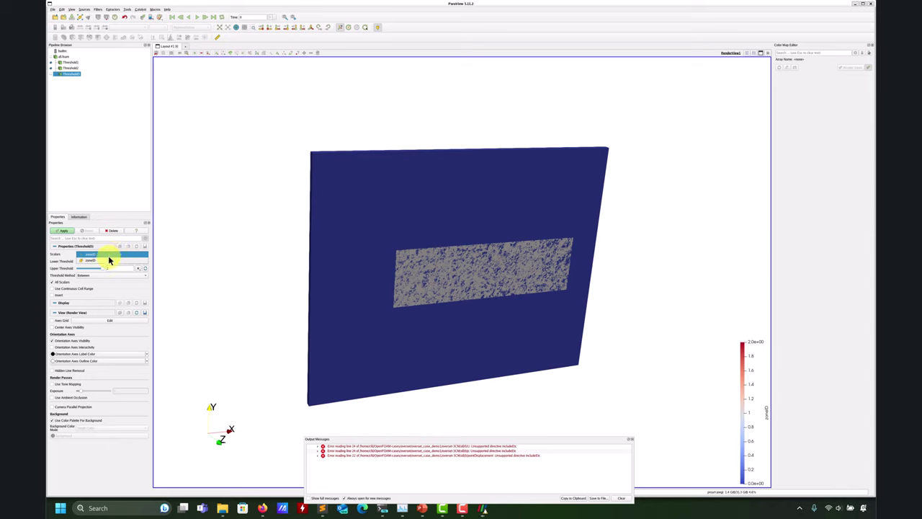
pyautogui.click(107, 260)
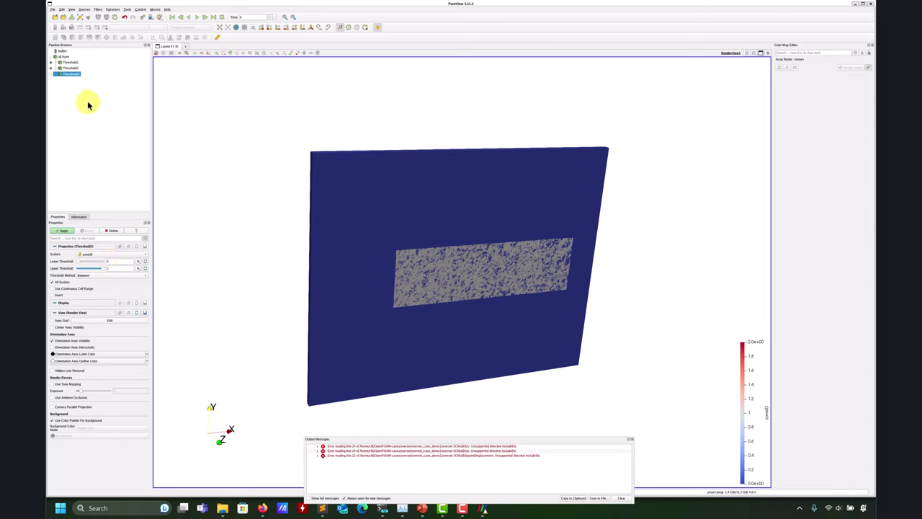
pyautogui.click(117, 261)
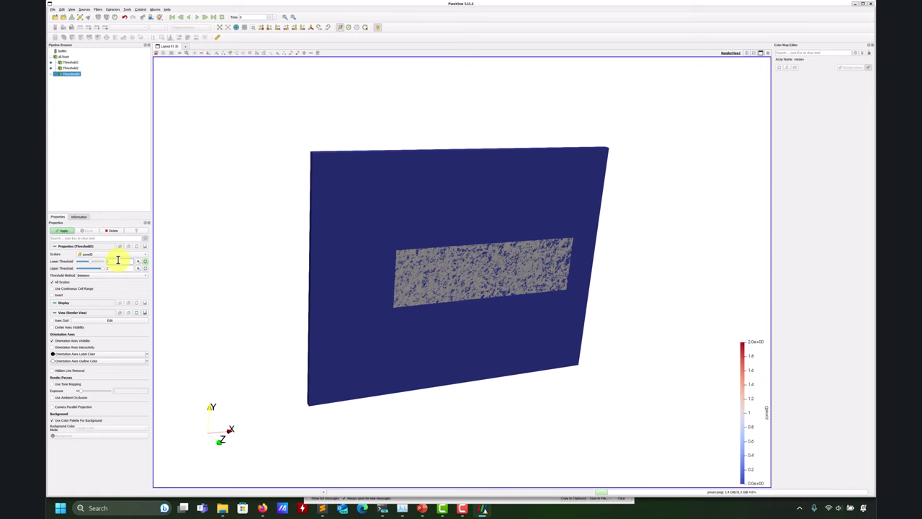
pyautogui.click(63, 230)
# Toggle the refinement-zone threshold's visibility to compare the overlapping zones, and leave all three thresholds shown
pyautogui.moveTo(398, 273); pyautogui.dragTo(334, 249)
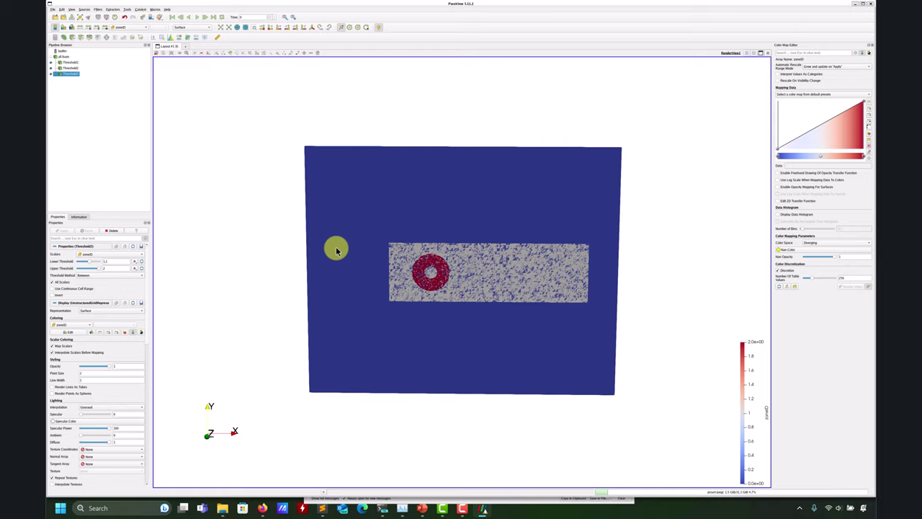
pyautogui.click(55, 68)
pyautogui.click(53, 62)
pyautogui.click(53, 63)
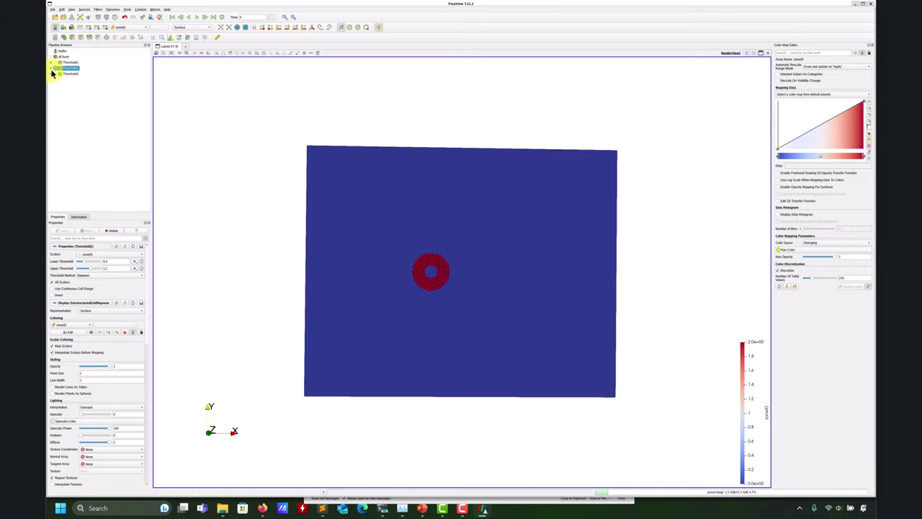
pyautogui.click(55, 68)
pyautogui.moveTo(267, 205); pyautogui.dragTo(314, 330)
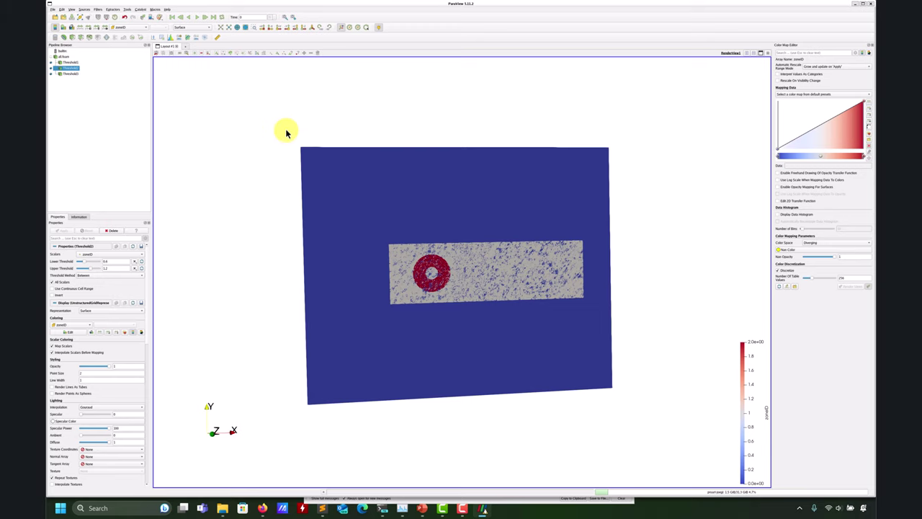
# Examine the overlap of the three thresholded zones in a front view along the Z axis and at an angle
pyautogui.click(303, 28)
pyautogui.scroll(5, 413, 305)
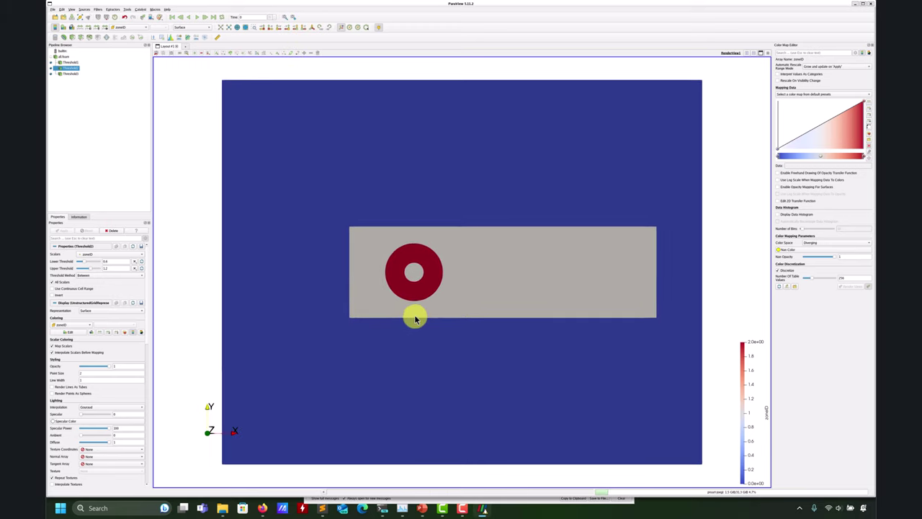
pyautogui.scroll(-2, 415, 319)
pyautogui.moveTo(422, 261); pyautogui.dragTo(453, 284)
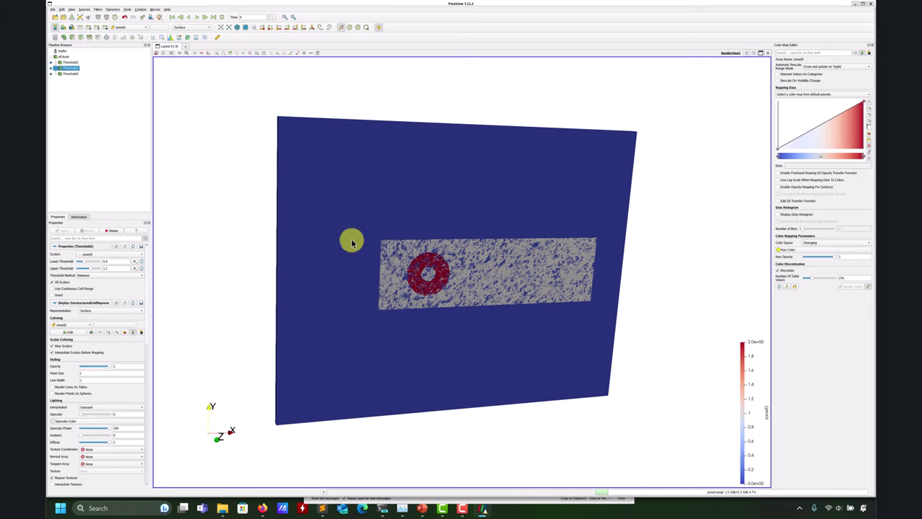
pyautogui.moveTo(446, 287); pyautogui.dragTo(469, 294)
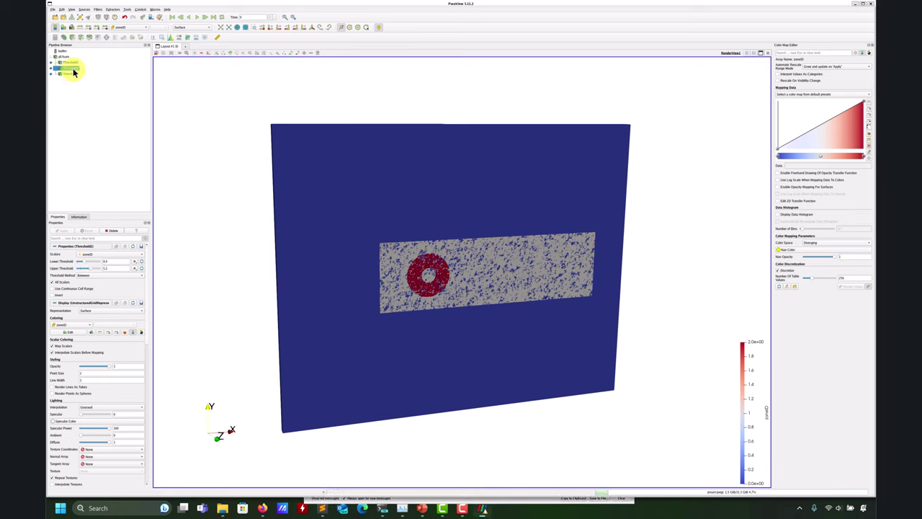
# Set the Z translation of the refinement-zone threshold (Threshold2) to 2 so it stands in front of the background mesh
pyautogui.moveTo(140, 273); pyautogui.dragTo(156, 366)
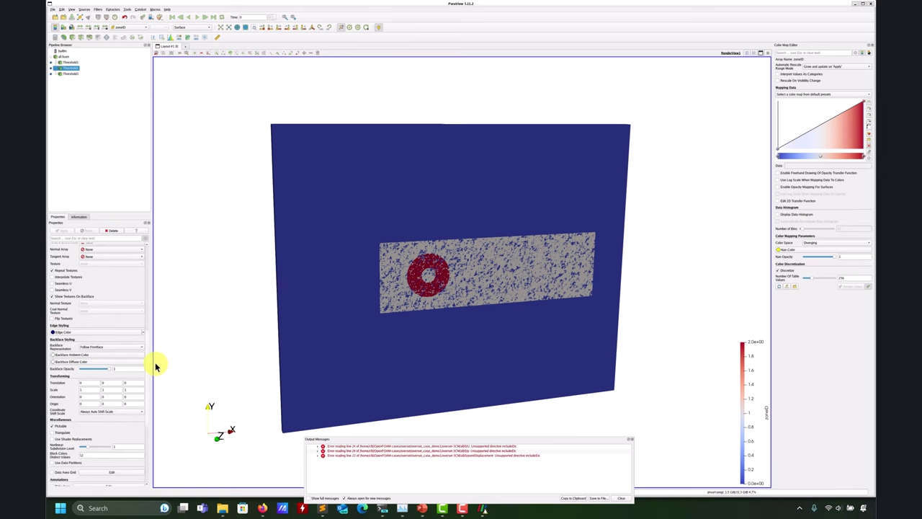
pyautogui.doubleClick(141, 382)
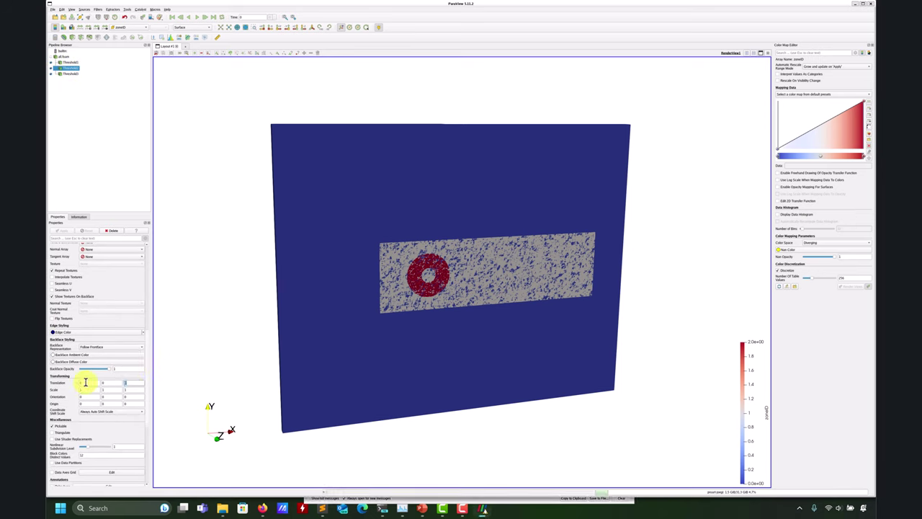
pyautogui.doubleClick(140, 383)
pyautogui.write('0.1')
pyautogui.press('Return')
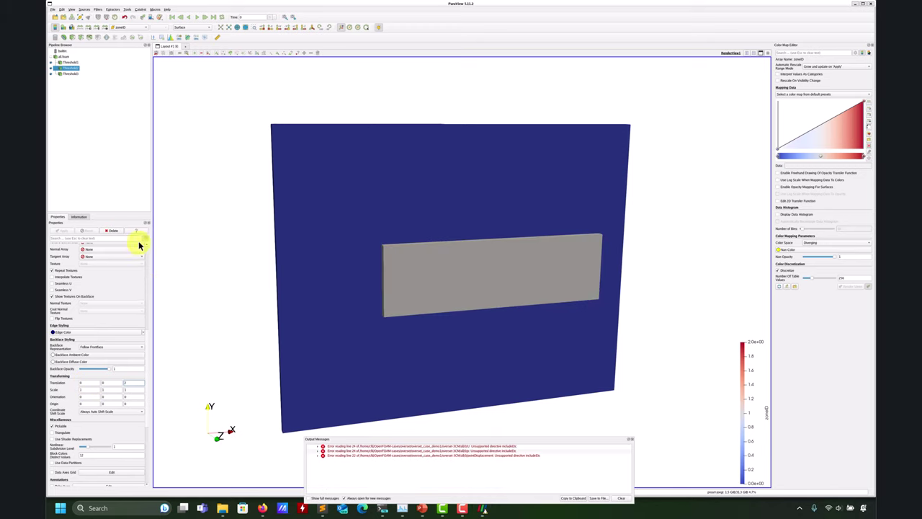
pyautogui.scroll(10, 144, 243)
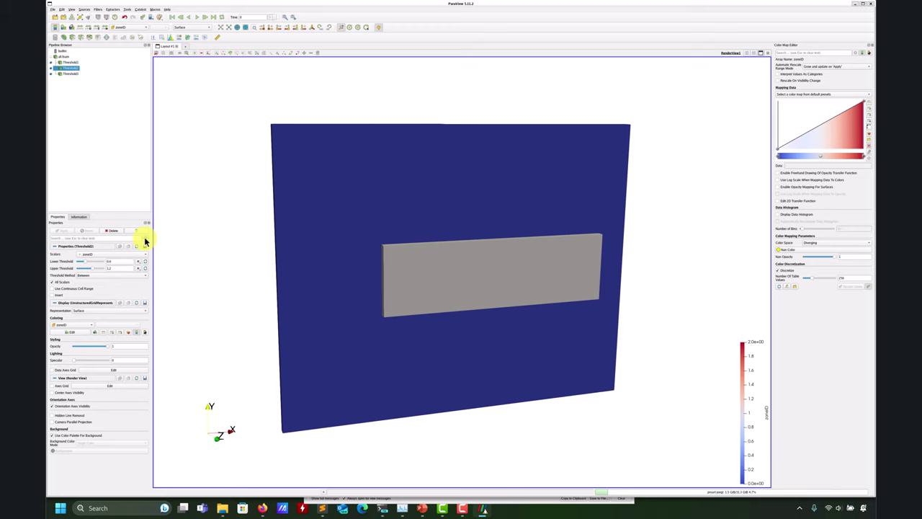
pyautogui.click(144, 241)
pyautogui.moveTo(396, 295); pyautogui.dragTo(425, 299)
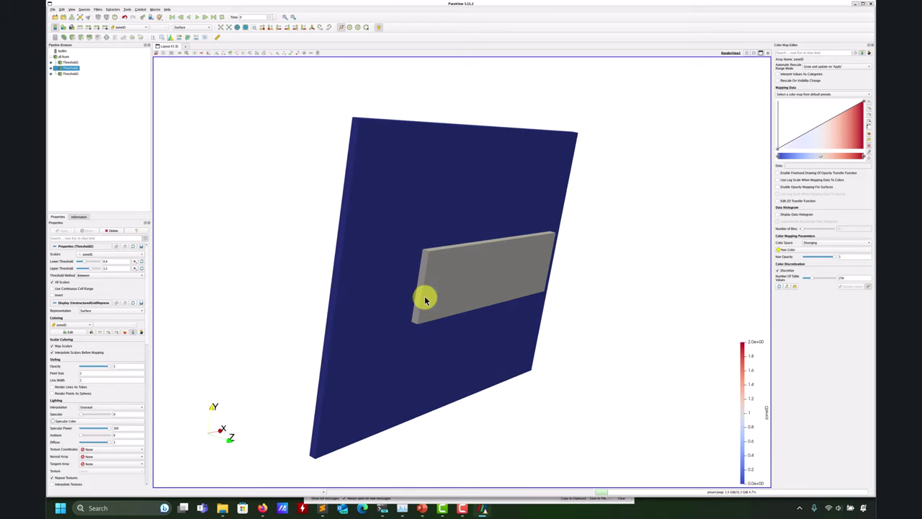
# Set the Z translation of the cylinder-zone threshold (Threshold3) to 4, and align the view along the Z axis
pyautogui.click(71, 73)
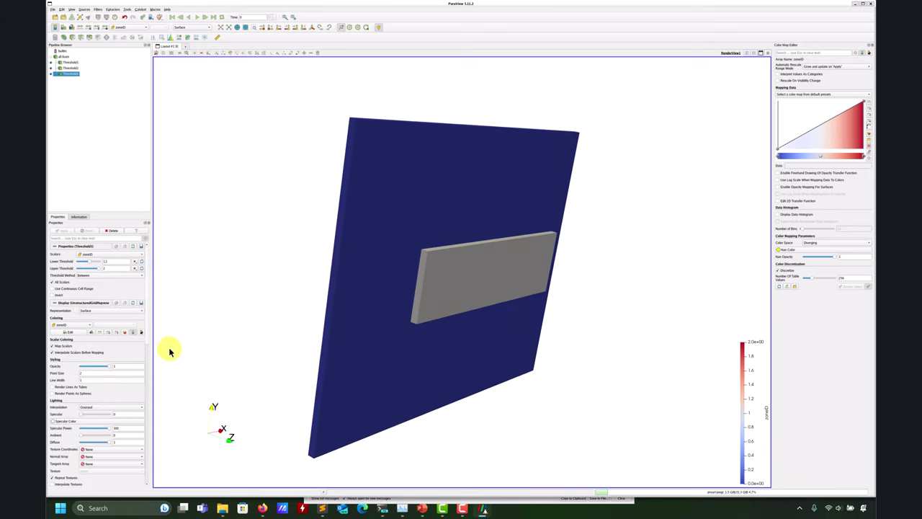
pyautogui.scroll(-10, 149, 346)
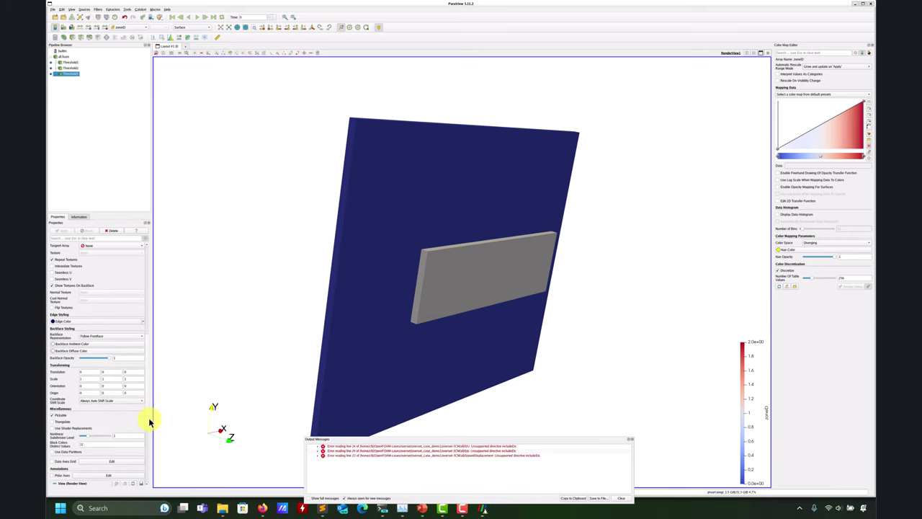
pyautogui.scroll(1, 149, 422)
pyautogui.click(130, 373)
pyautogui.write('4')
pyautogui.press('Return')
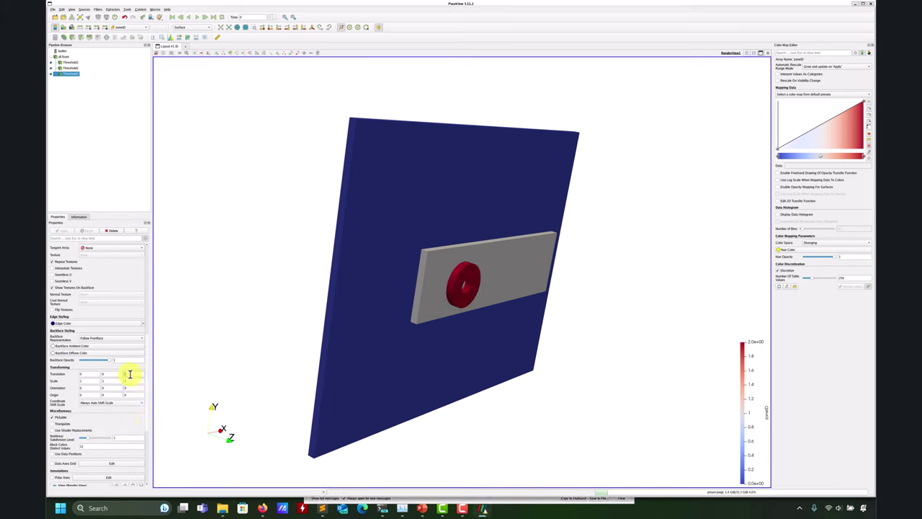
pyautogui.moveTo(340, 260)
pyautogui.mouseDown()
pyautogui.moveTo(464, 286)
pyautogui.moveTo(330, 266)
pyautogui.mouseUp()
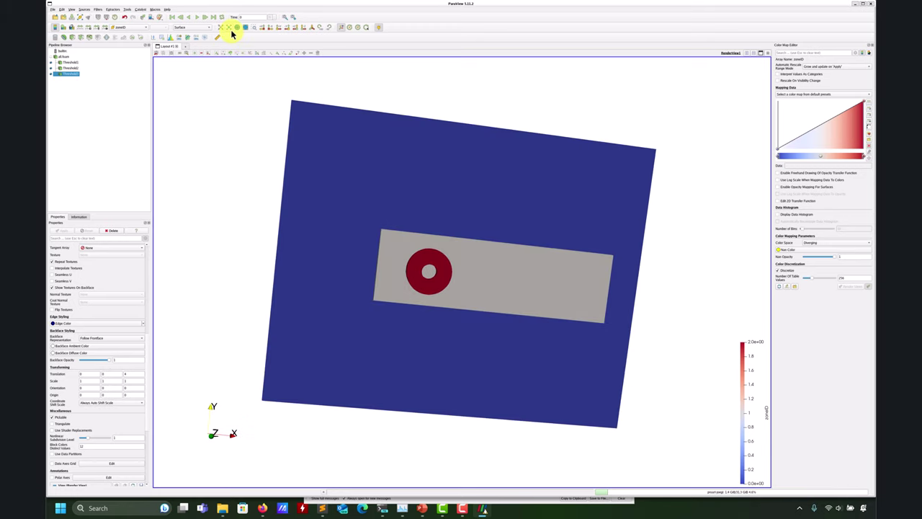
pyautogui.click(304, 28)
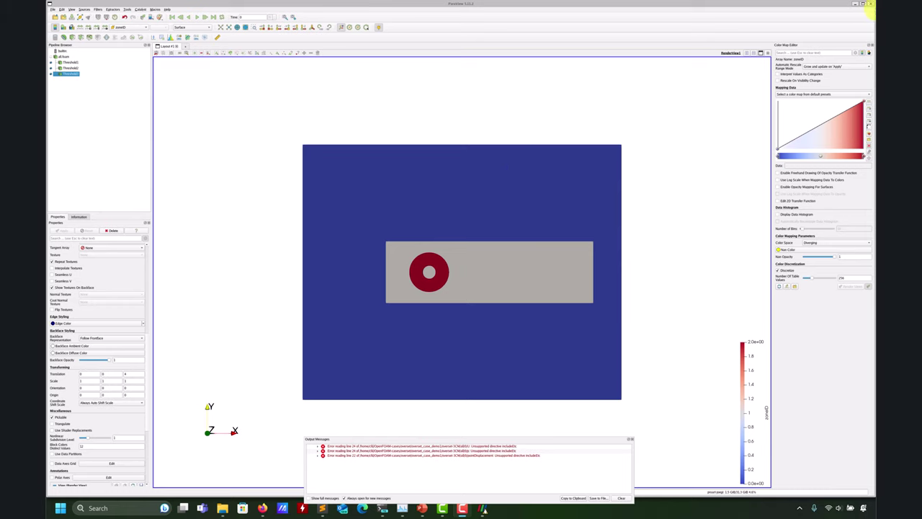
# Close ParaView and list the contents of the overset-3CM/all case directory in a cleared terminal
pyautogui.click(871, 7)
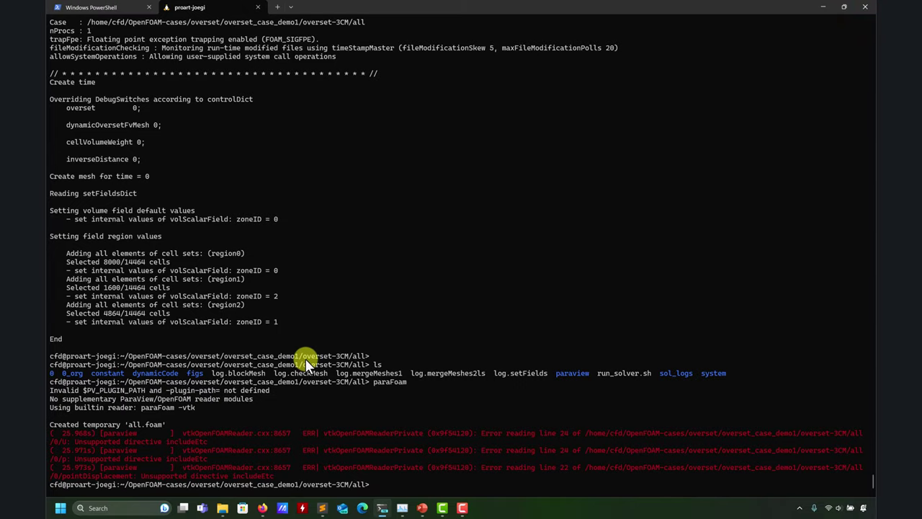
pyautogui.write('ls')
pyautogui.hotkey('ctrl', 'l')
pyautogui.press('Return')
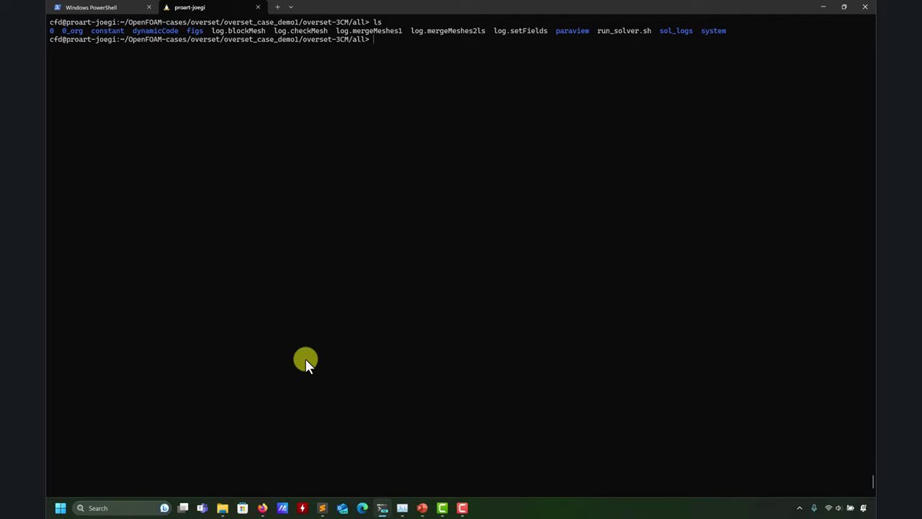
# Switch to File Explorer and open the controlDict file from the all/system folder in Sublime Text
pyautogui.moveTo(325, 512)
pyautogui.click(323, 507)
pyautogui.moveTo(222, 506)
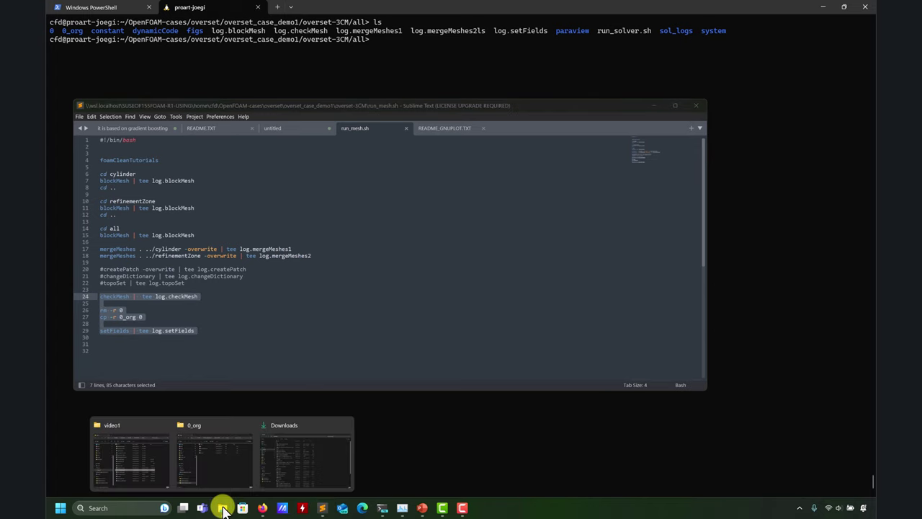
pyautogui.click(201, 471)
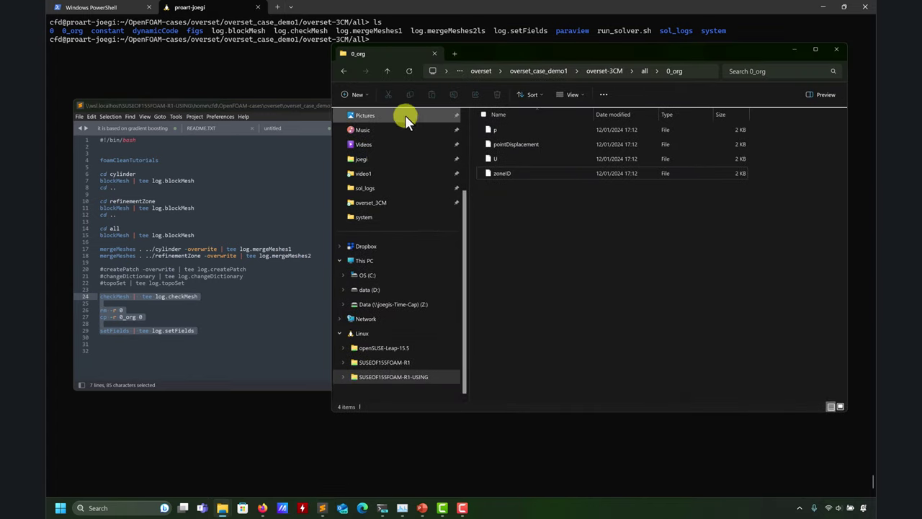
pyautogui.click(390, 69)
pyautogui.doubleClick(495, 231)
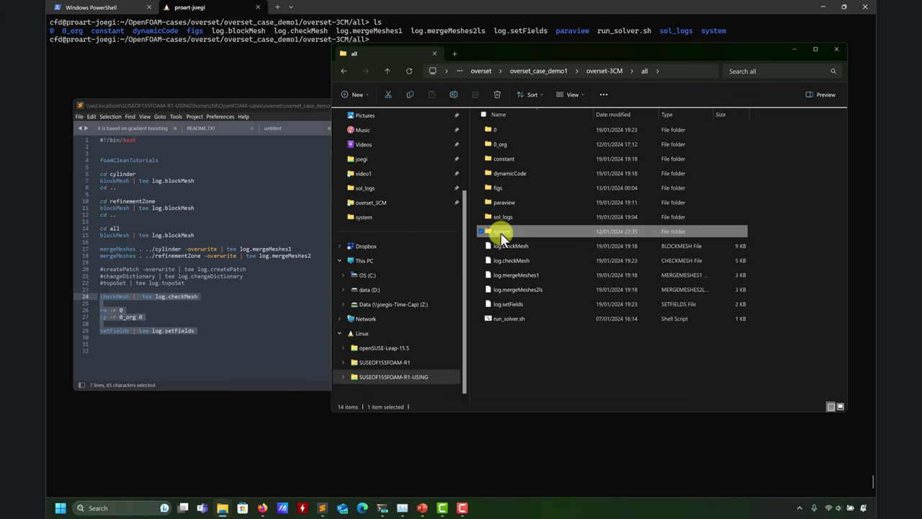
pyautogui.moveTo(509, 159); pyautogui.dragTo(185, 205)
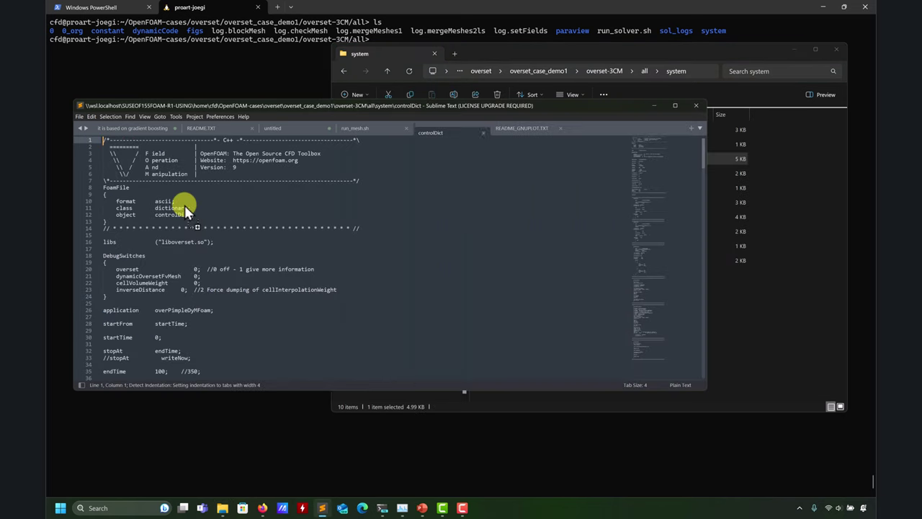
# Examine the liboverset.so library entry, debug switches, application, time-step and write settings in controlDict
pyautogui.scroll(-3, 192, 250)
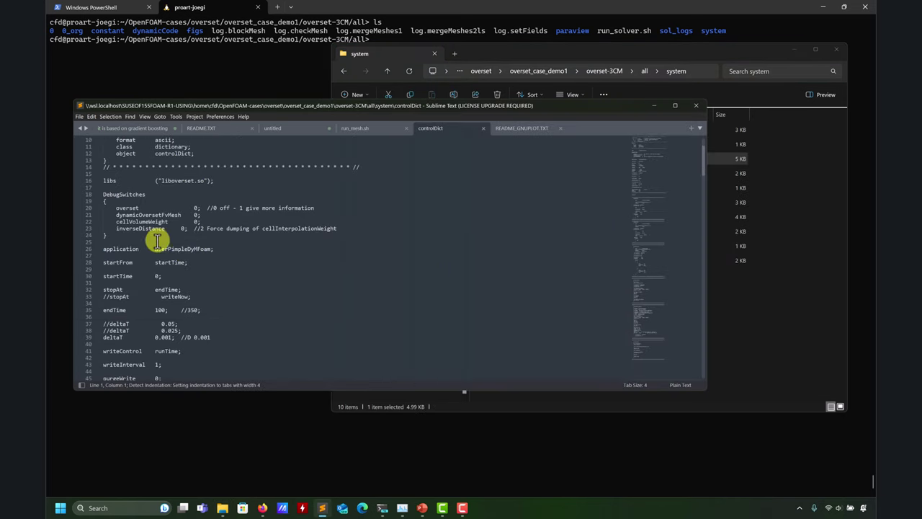
pyautogui.scroll(-2, 148, 211)
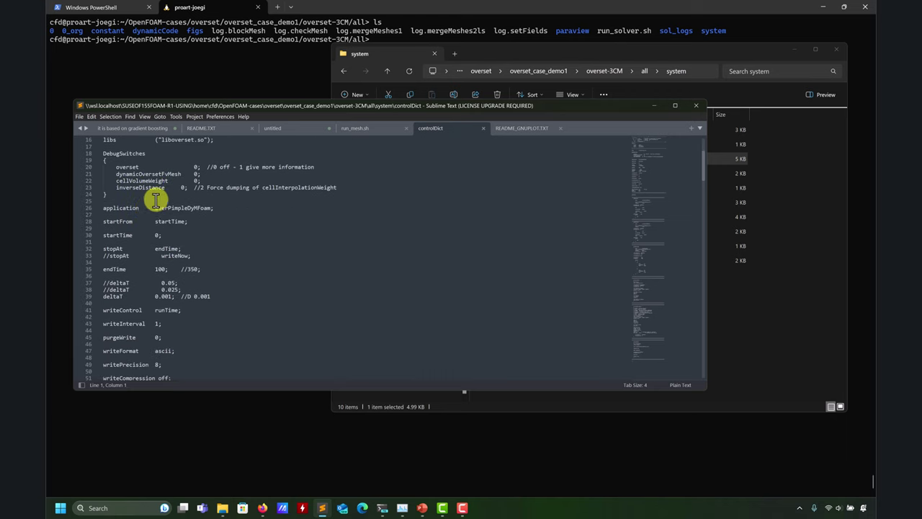
pyautogui.scroll(2, 210, 196)
pyautogui.moveTo(233, 179); pyautogui.dragTo(98, 181)
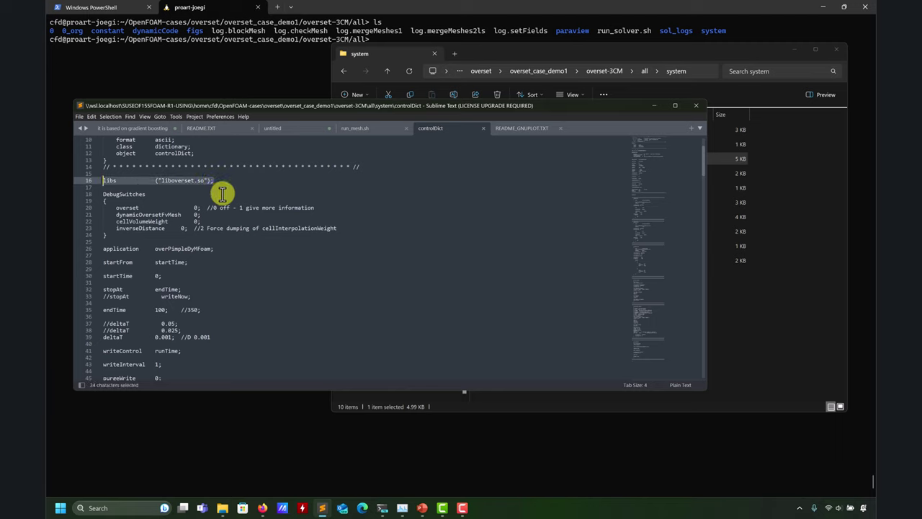
pyautogui.scroll(-3, 119, 224)
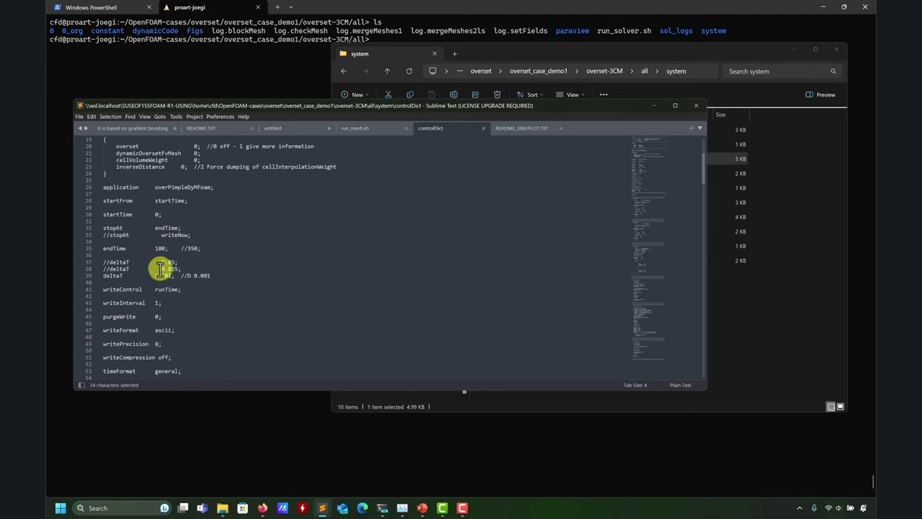
pyautogui.scroll(2, 166, 263)
pyautogui.scroll(-1, 166, 263)
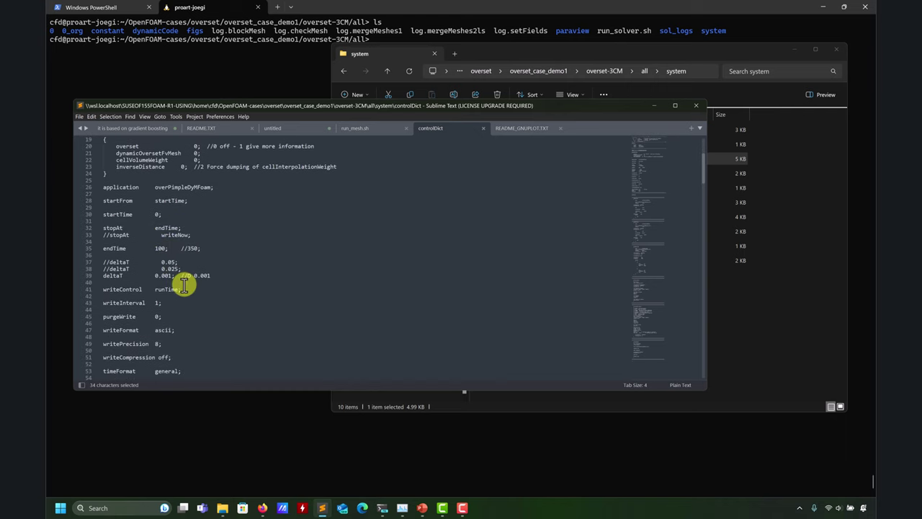
pyautogui.scroll(-2, 181, 292)
pyautogui.scroll(-3, 181, 291)
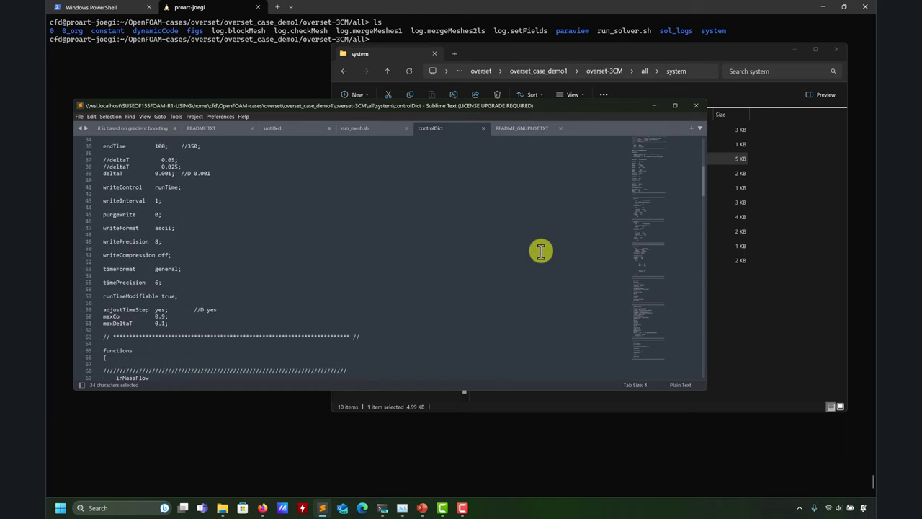
# Uncomment the stopAt writeNow line in controlDict
pyautogui.click(772, 308)
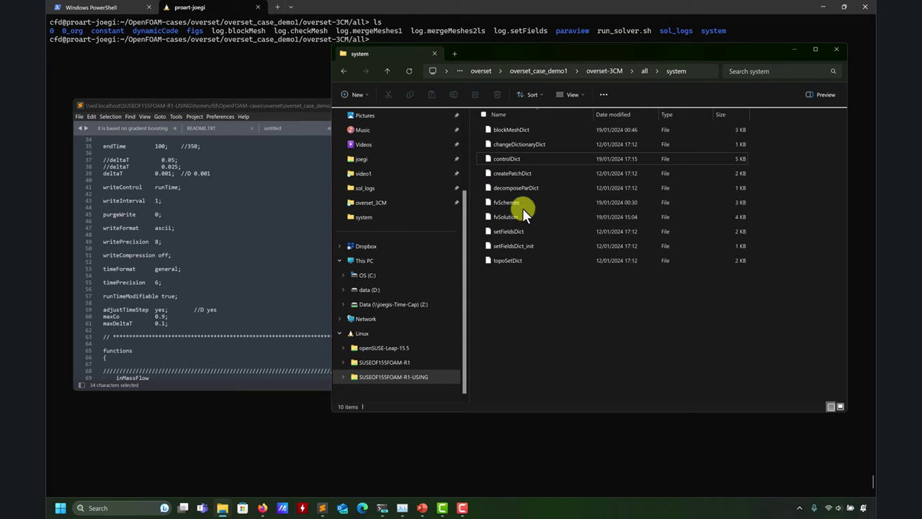
pyautogui.scroll(4, 276, 218)
pyautogui.click(228, 237)
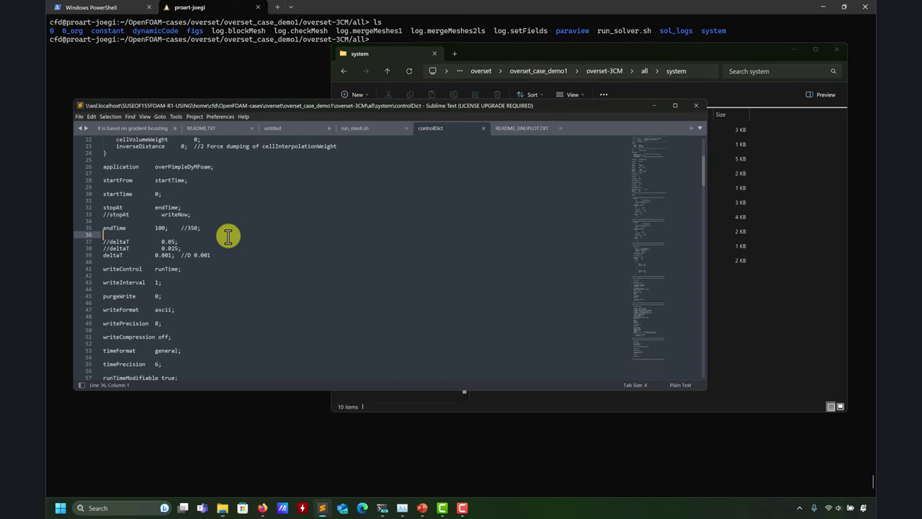
pyautogui.click(111, 216)
pyautogui.press('BackSpace')
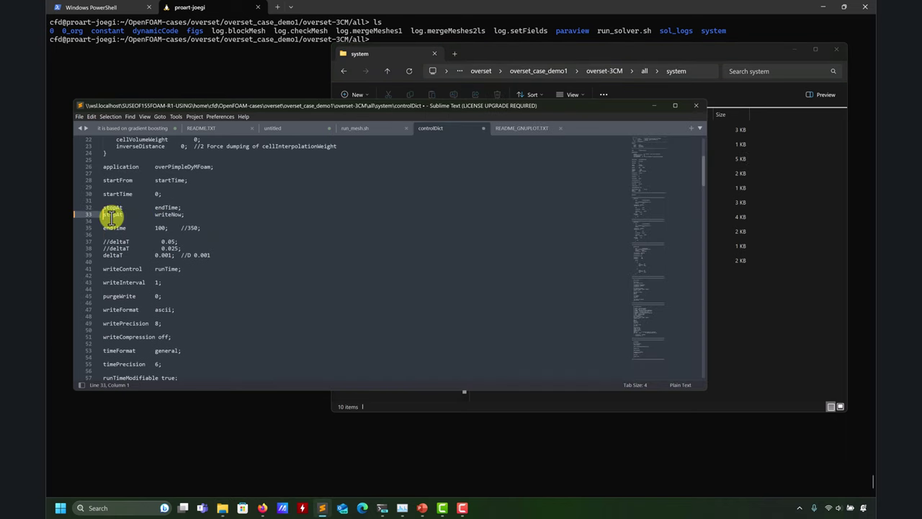
# Switch to the terminal and run the overPimpleDyMFoam solver in the overset-3CM/all case directory
pyautogui.click(116, 69)
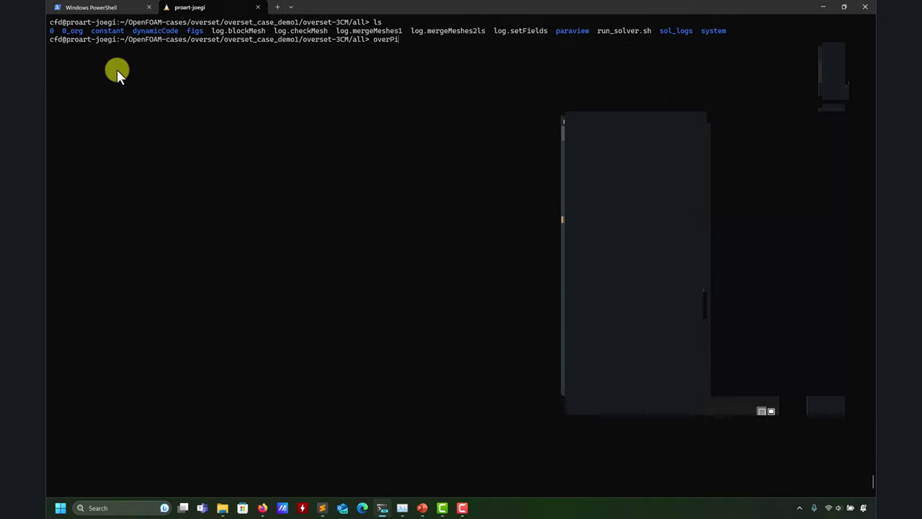
pyautogui.write('overPi')
pyautogui.press('Tab')
pyautogui.press('Return')
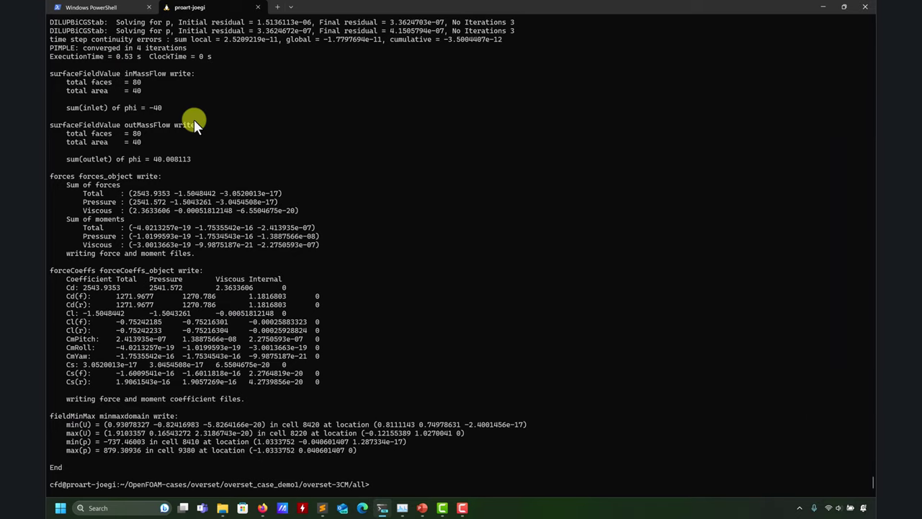
# Examine the detected mesh regions, hole layers and overset cell analysis in the solver output, and list the case directory's contents
pyautogui.scroll(15, 194, 120)
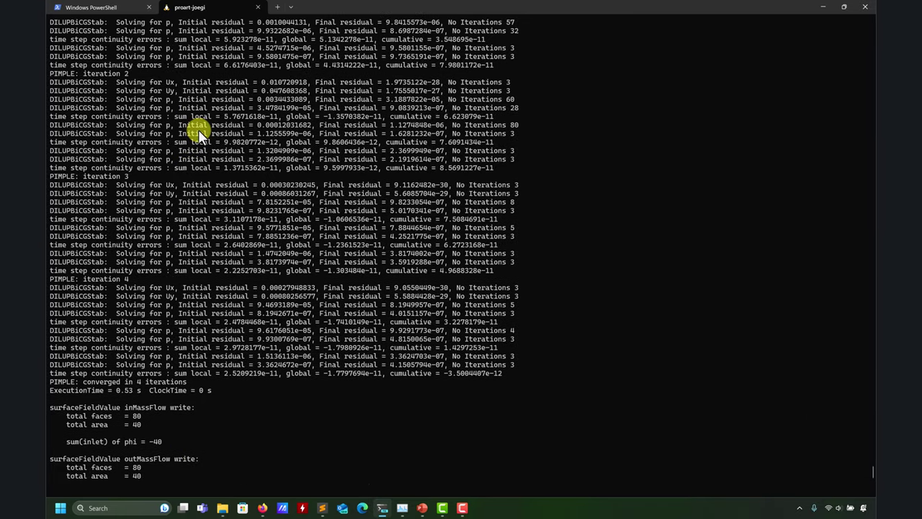
pyautogui.scroll(-15, 200, 131)
pyautogui.scroll(15, 201, 131)
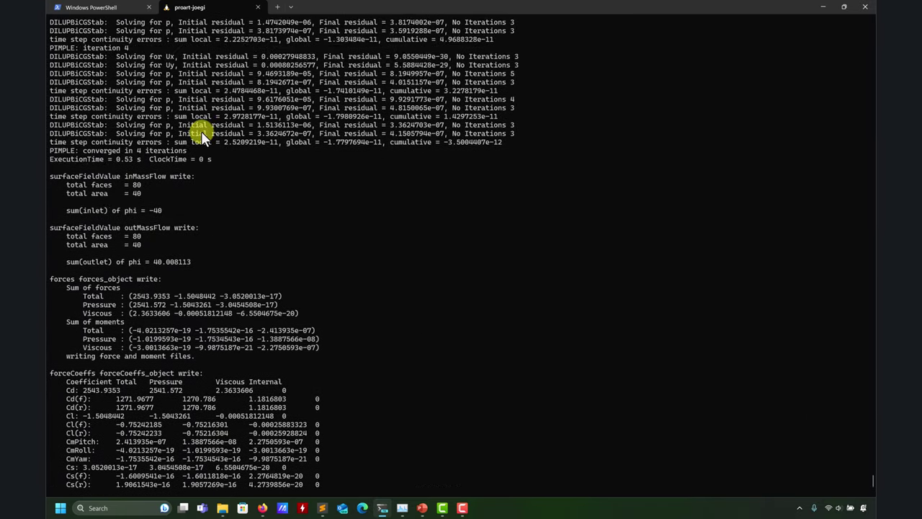
pyautogui.scroll(11, 201, 136)
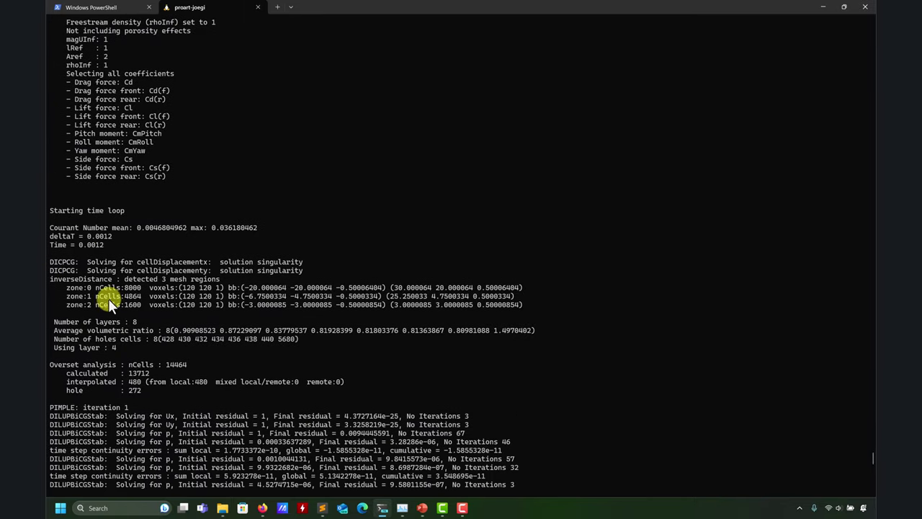
pyautogui.scroll(-2, 122, 306)
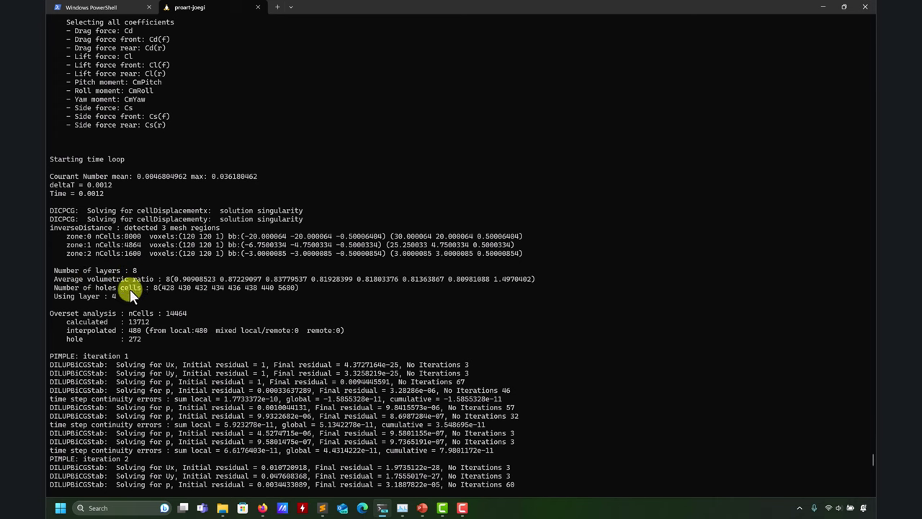
pyautogui.scroll(-20, 136, 284)
pyautogui.press('Return')
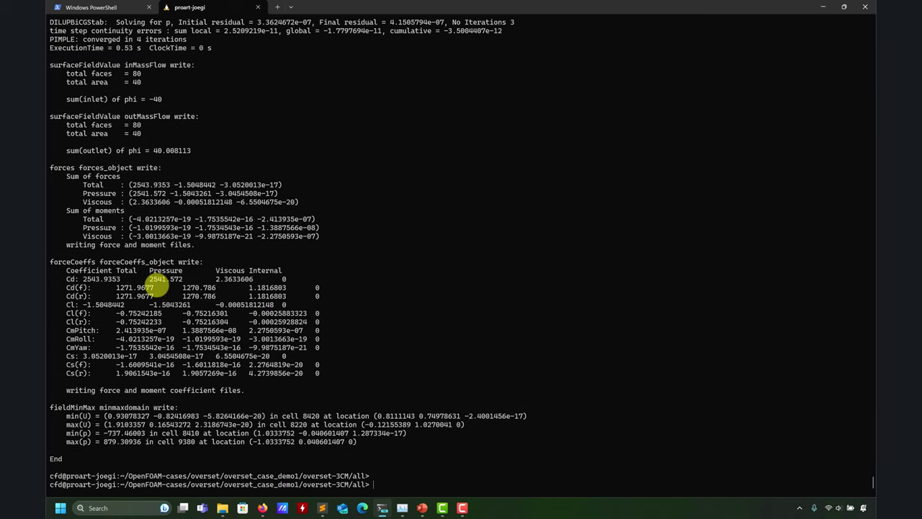
pyautogui.write('ls')
pyautogui.press('Return')
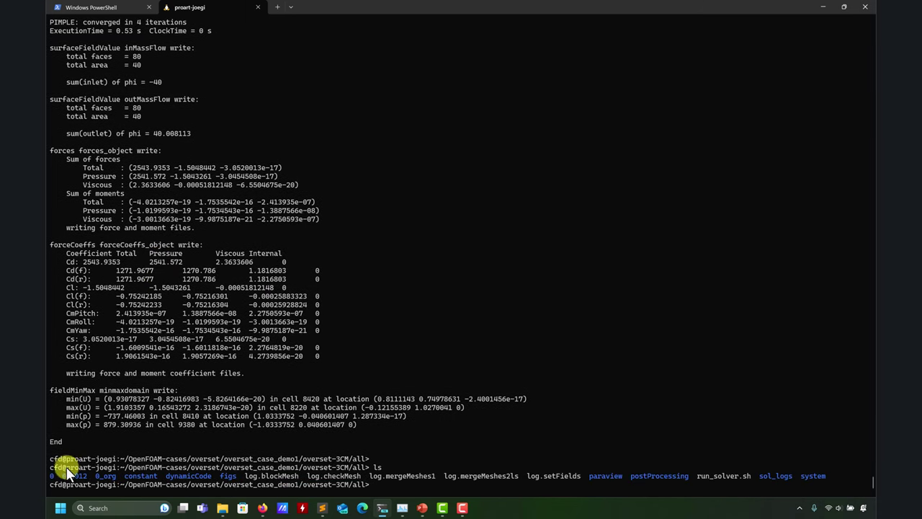
# Launch ParaView with paraFoam and load the case's internal mesh with all its field arrays
pyautogui.write('paraview')
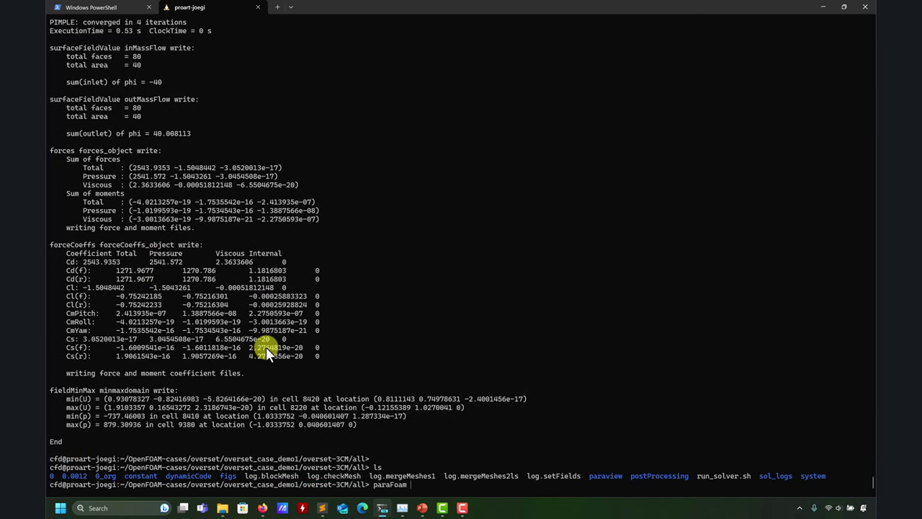
pyautogui.press('Return')
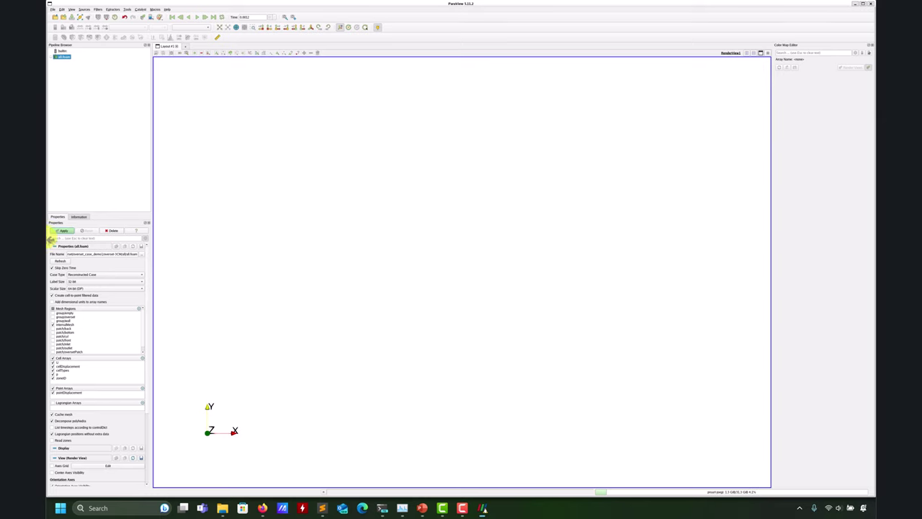
pyautogui.click(62, 231)
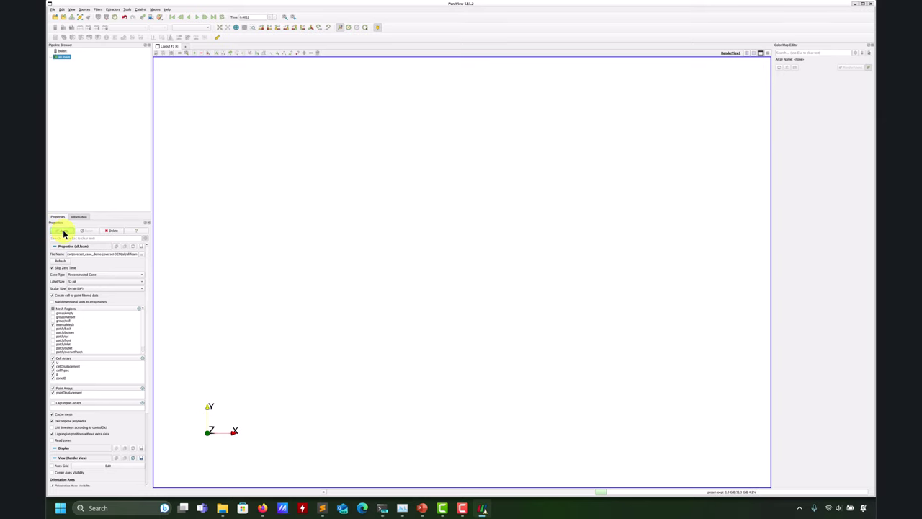
pyautogui.moveTo(305, 252); pyautogui.dragTo(342, 248)
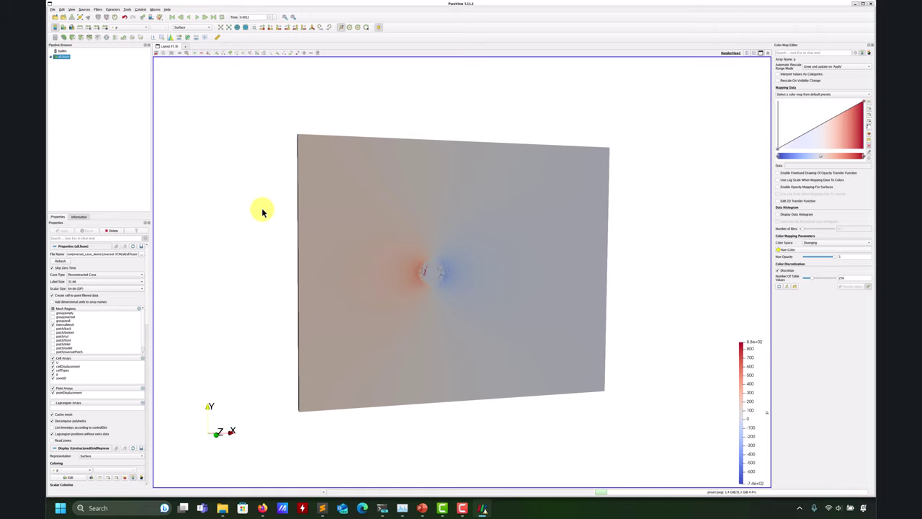
# Discard the newly added threshold filter and colour the whole mesh by the cell-based cellTypes array
pyautogui.click(91, 41)
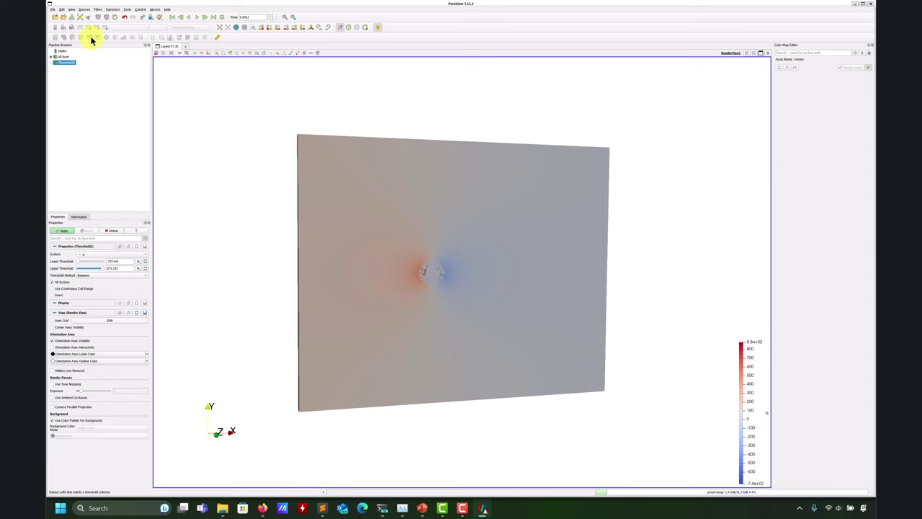
pyautogui.click(113, 231)
pyautogui.click(137, 28)
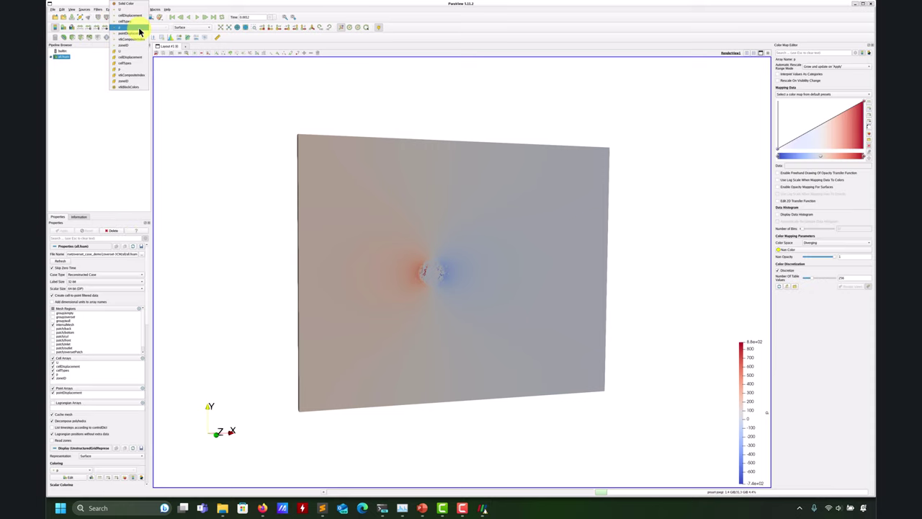
pyautogui.click(129, 67)
pyautogui.moveTo(323, 189); pyautogui.dragTo(319, 212)
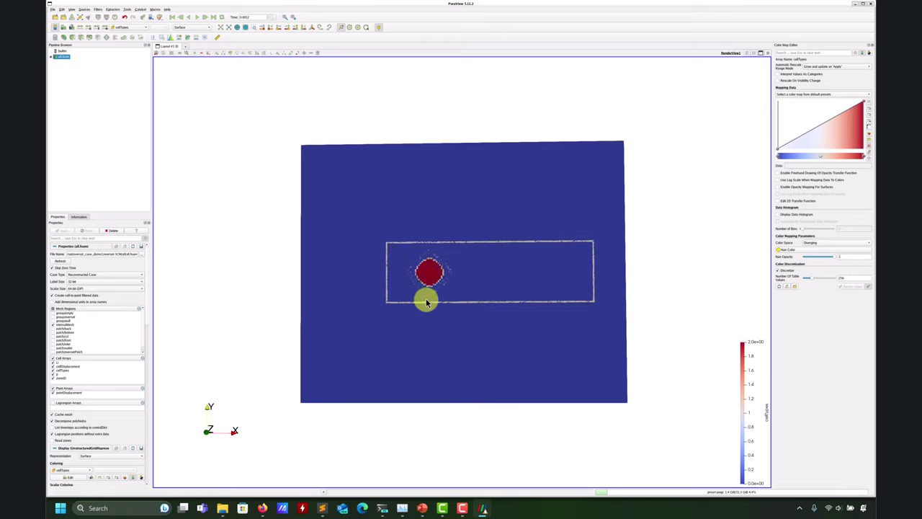
pyautogui.moveTo(391, 319); pyautogui.dragTo(408, 336)
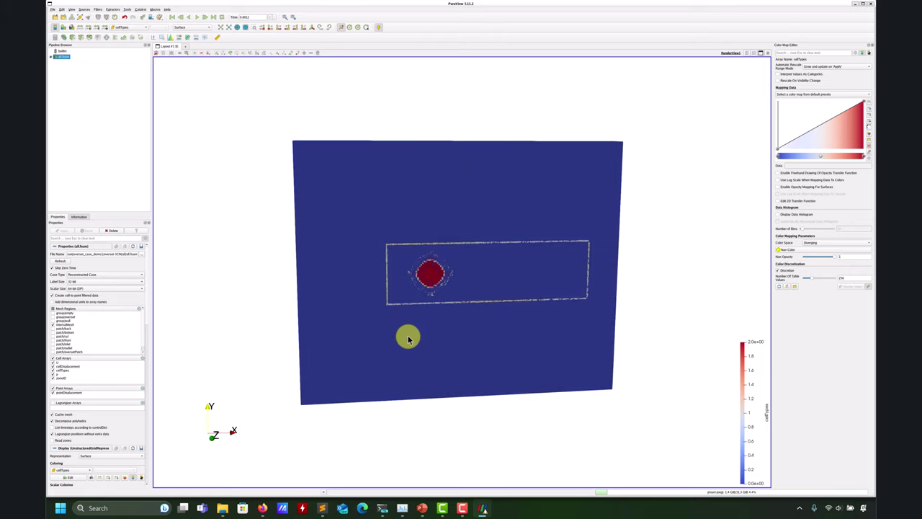
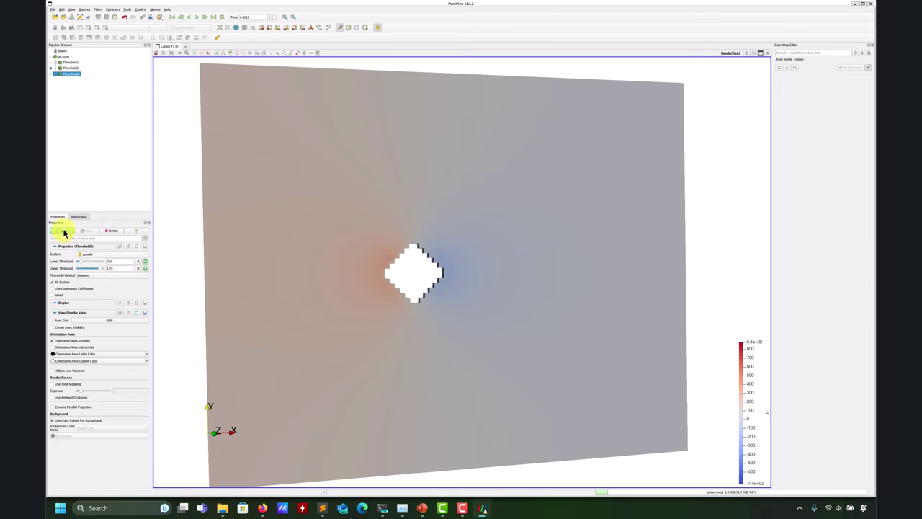
# Set the Z translation of the refinement-zone threshold (Threshold3) to 2 to offset it from the background mesh
pyautogui.scroll(-3, 411, 267)
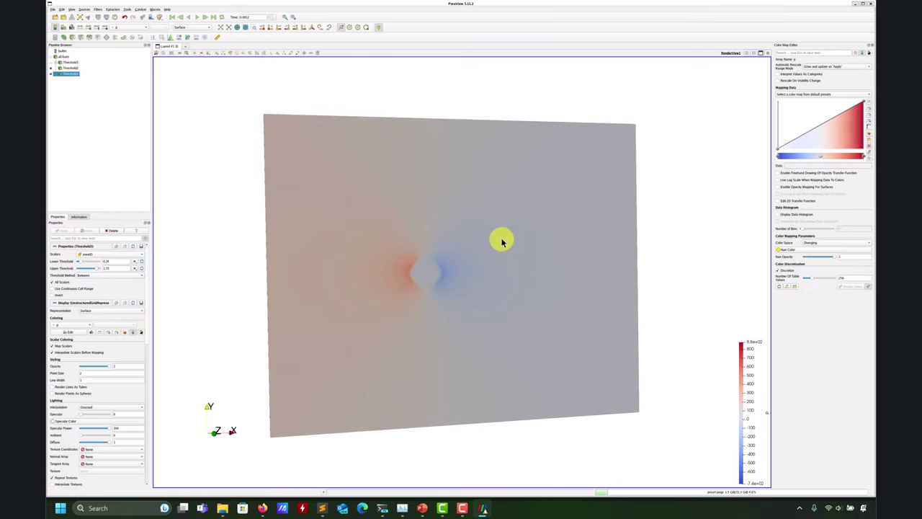
pyautogui.moveTo(226, 264); pyautogui.dragTo(281, 278)
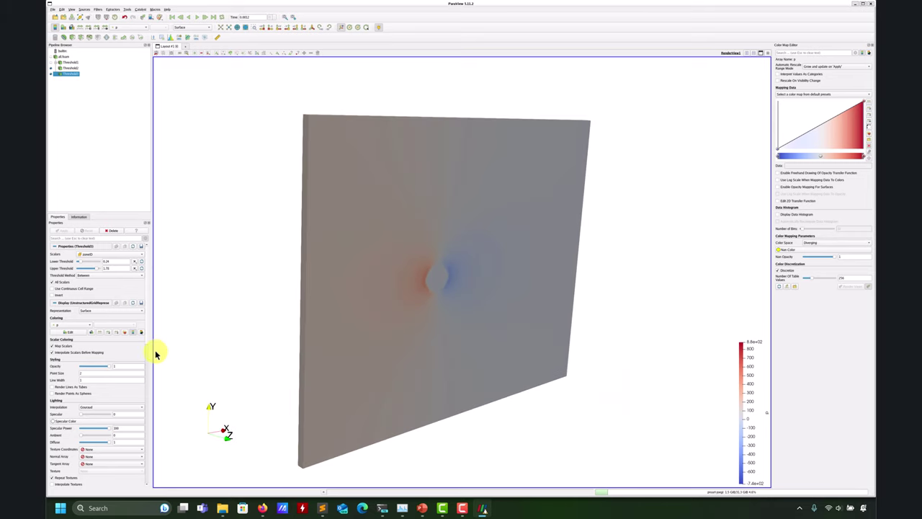
pyautogui.scroll(-8, 148, 339)
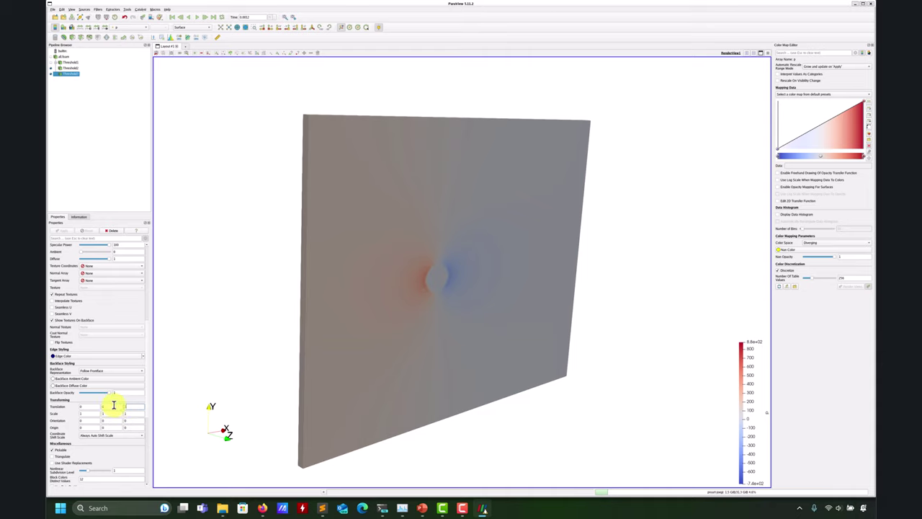
pyautogui.write('2')
pyautogui.press('Return')
pyautogui.moveTo(496, 201); pyautogui.dragTo(405, 264)
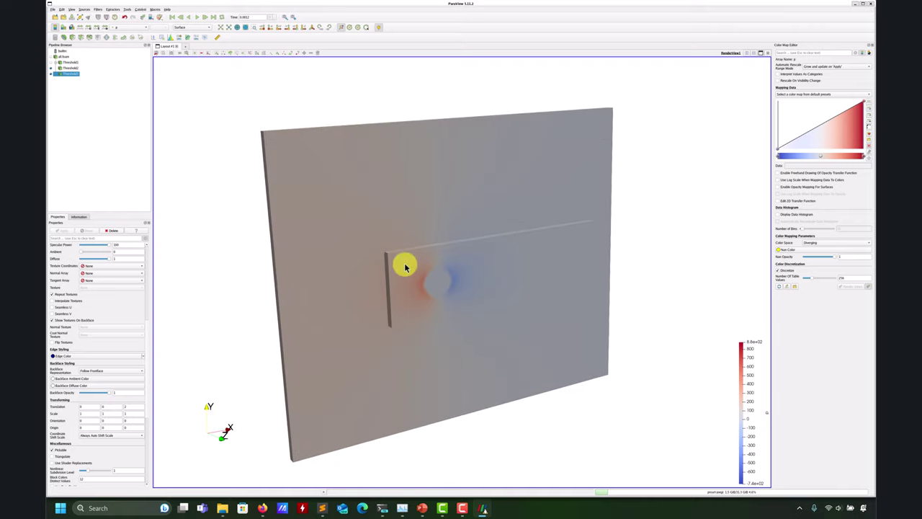
# Add a threshold on the cell-based cellTypes array to the refinement zone, with a lower limit of 0 and an upper limit below 2
pyautogui.click(93, 41)
pyautogui.click(136, 255)
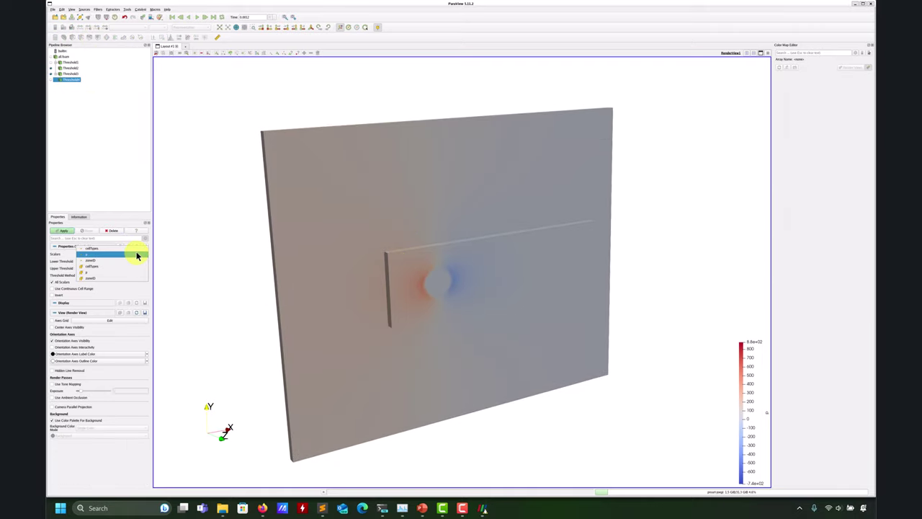
pyautogui.click(110, 268)
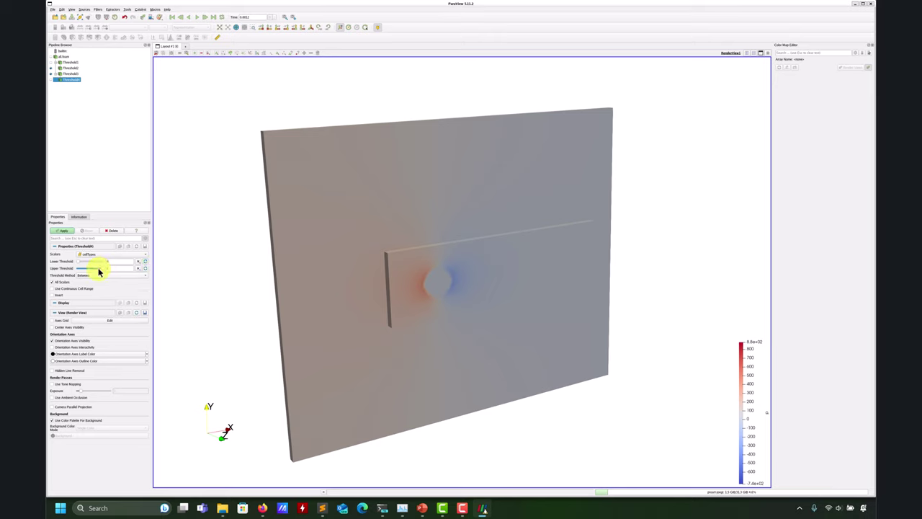
pyautogui.click(64, 231)
pyautogui.moveTo(237, 280); pyautogui.dragTo(467, 299)
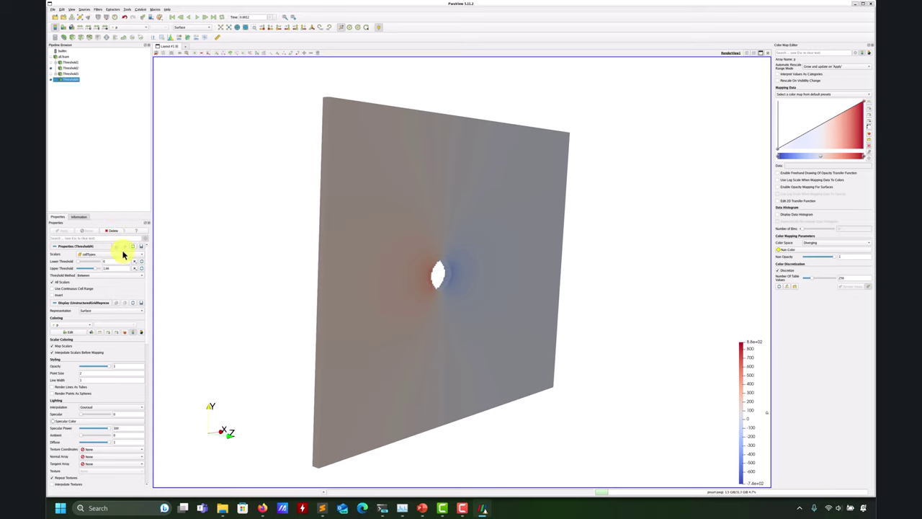
# Rescale the pressure colour map to the data range of Threshold4 and hide the background threshold (Threshold2)
pyautogui.click(82, 30)
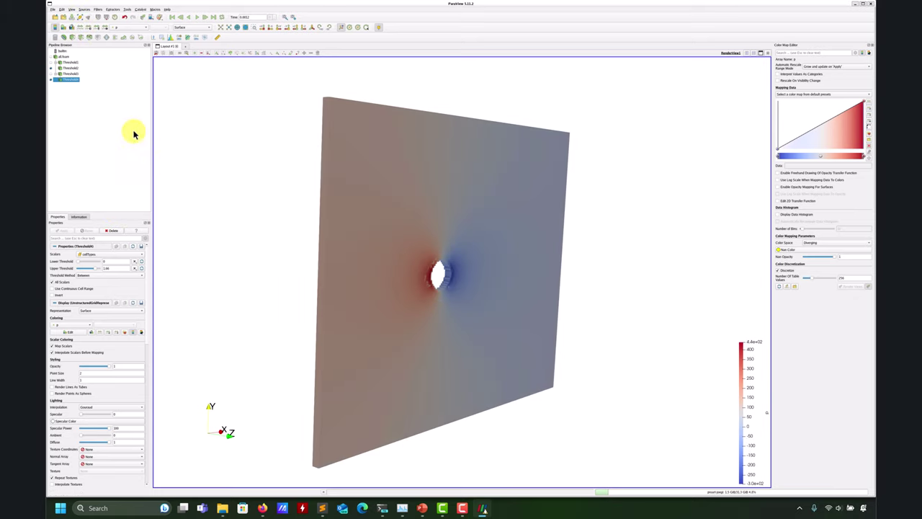
pyautogui.click(50, 67)
pyautogui.moveTo(370, 175); pyautogui.dragTo(552, 248)
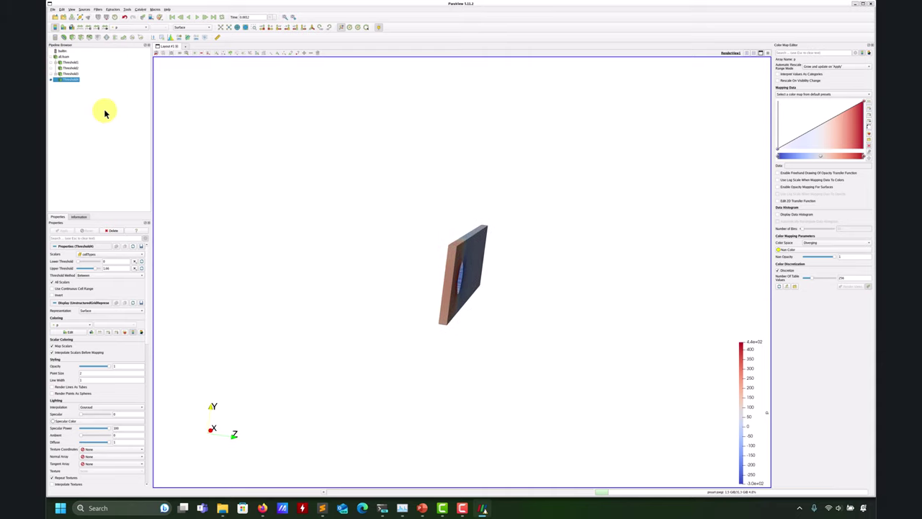
# Show the background threshold (Threshold2) and set the Z translation of the hole-free refinement-zone threshold (Threshold4) to 2
pyautogui.click(53, 74)
pyautogui.moveTo(385, 225); pyautogui.dragTo(187, 170)
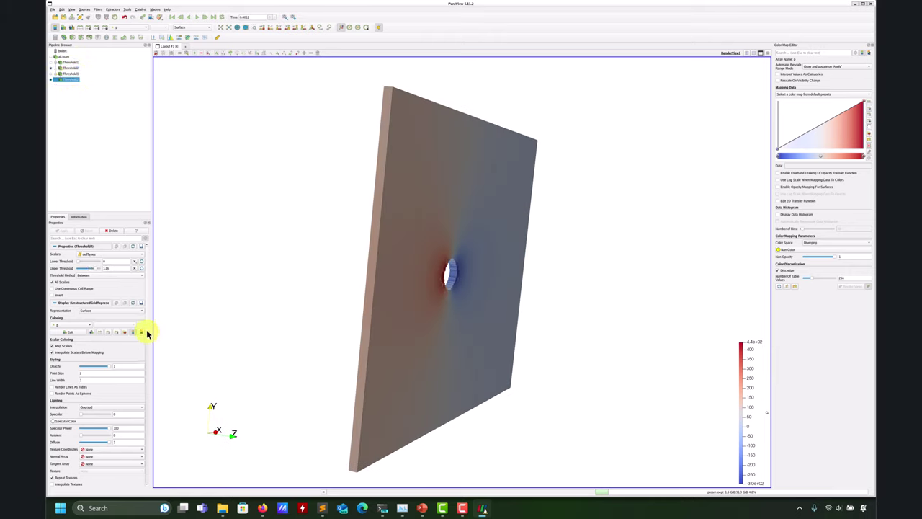
pyautogui.scroll(-2, 147, 333)
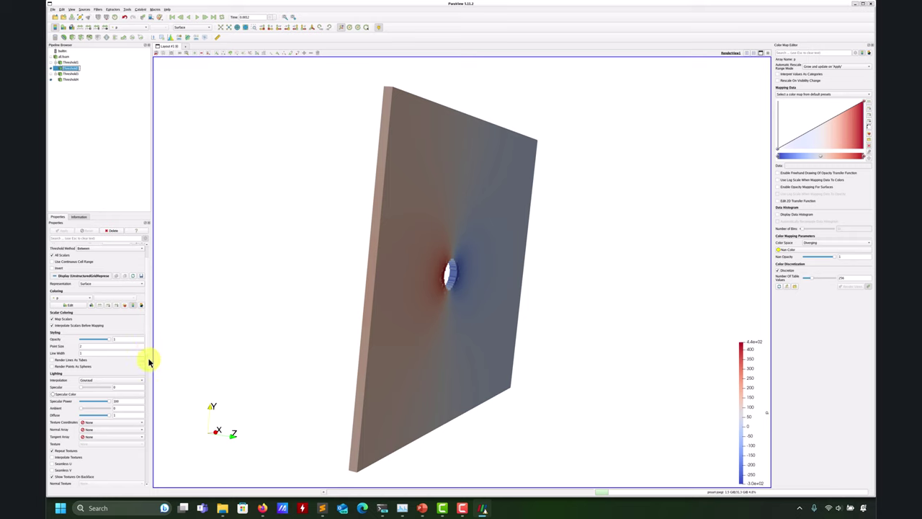
pyautogui.scroll(-10, 148, 354)
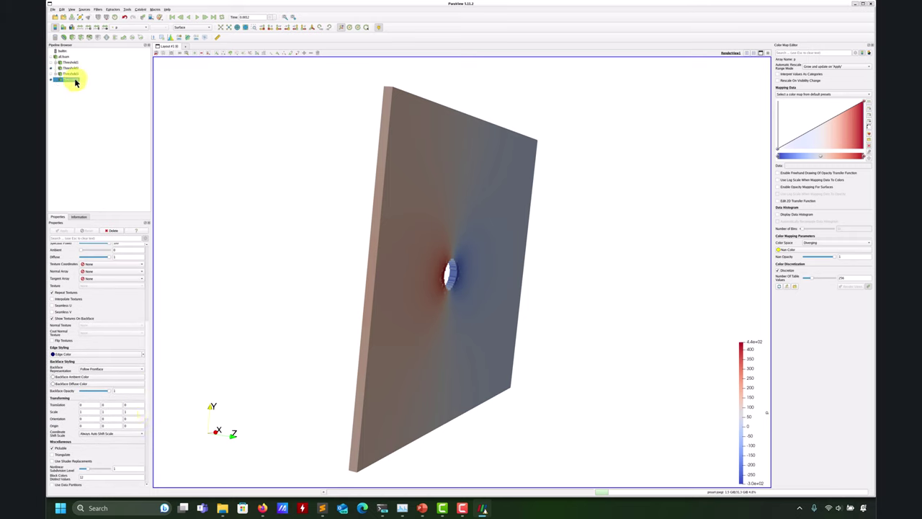
pyautogui.doubleClick(72, 79)
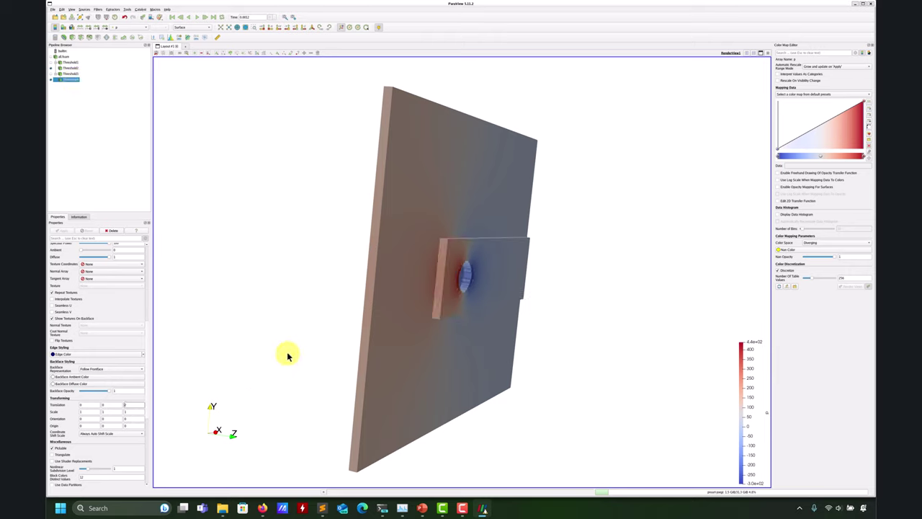
pyautogui.moveTo(408, 274); pyautogui.dragTo(416, 276)
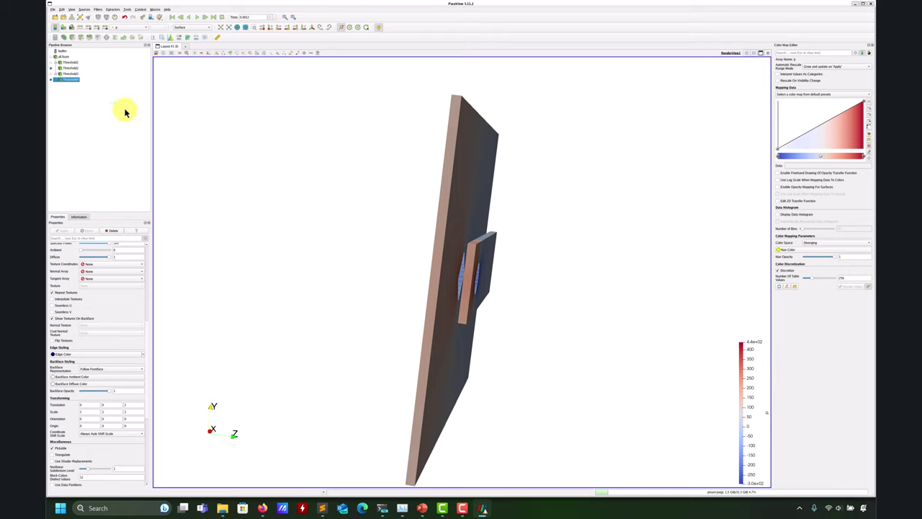
pyautogui.moveTo(521, 284); pyautogui.dragTo(389, 278)
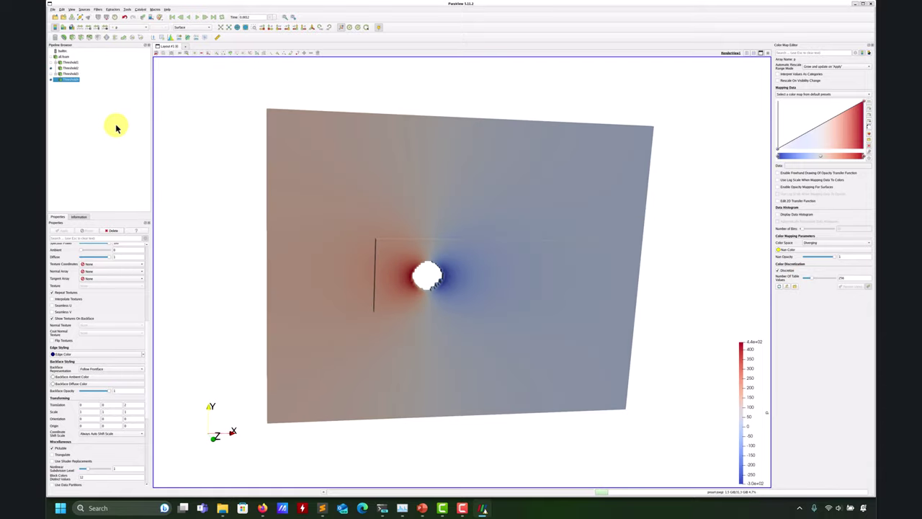
# Add a threshold to all.foam on the cell-based zoneID array, with a lower limit of 1.2 and an upper limit of 2
pyautogui.click(63, 56)
pyautogui.click(90, 37)
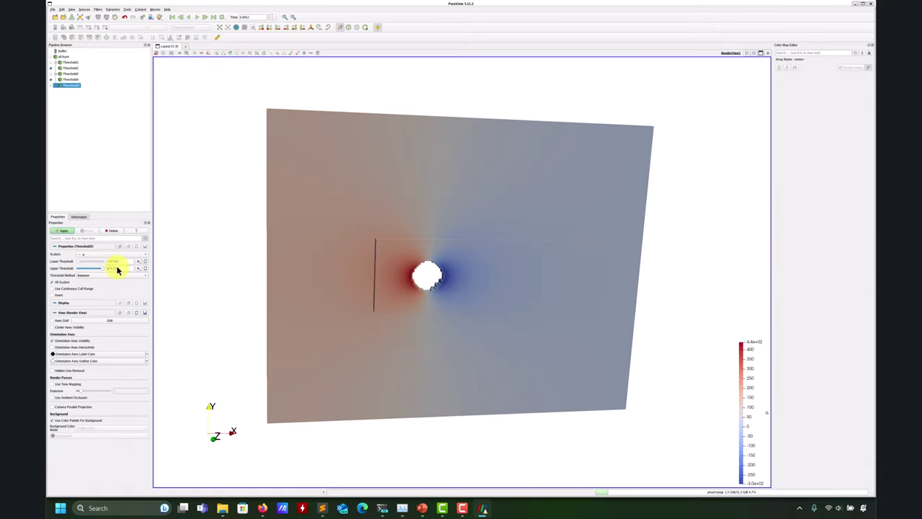
pyautogui.click(119, 254)
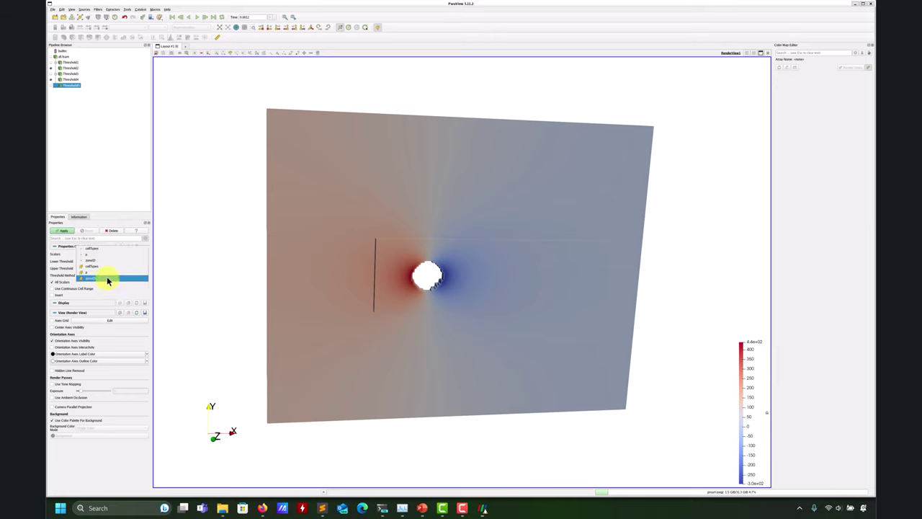
pyautogui.click(107, 278)
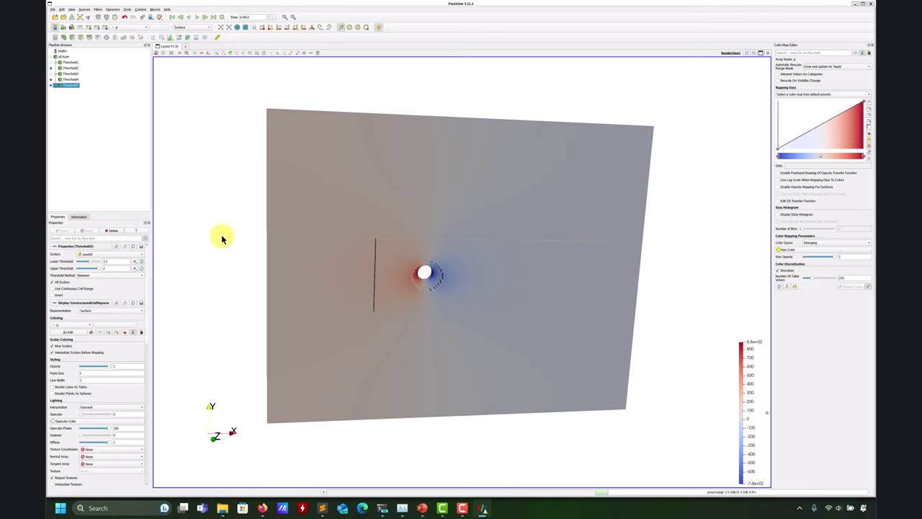
# Set the Z translation of the cylinder-zone threshold (Threshold5) to 4 to offset it from the other zones
pyautogui.moveTo(220, 236); pyautogui.dragTo(385, 269)
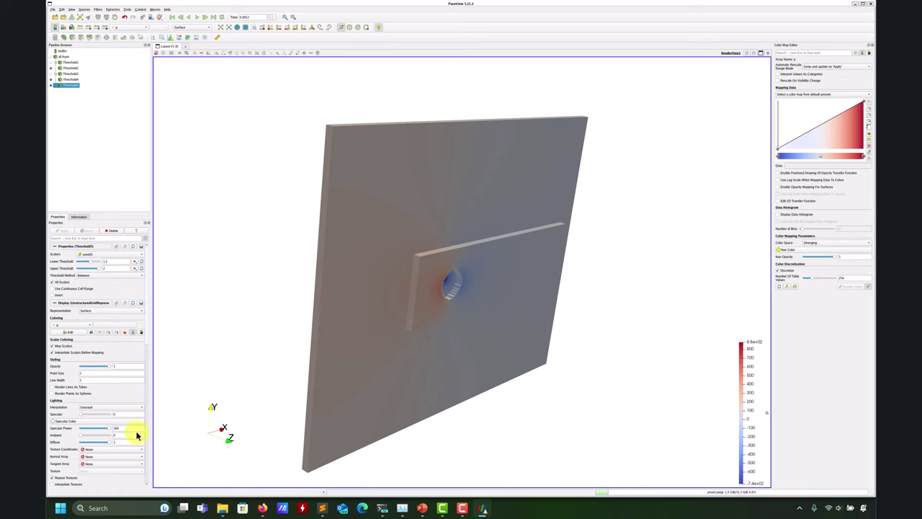
pyautogui.scroll(-10, 147, 336)
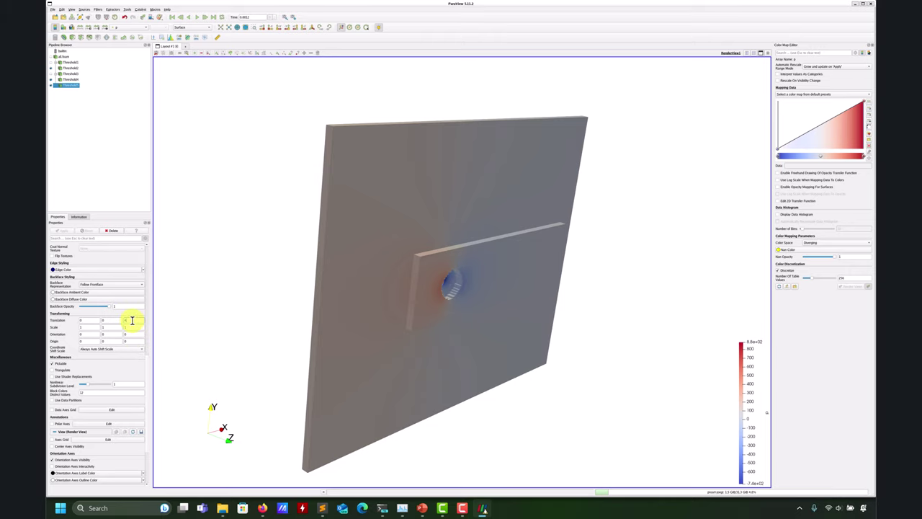
pyautogui.moveTo(478, 168); pyautogui.dragTo(398, 158)
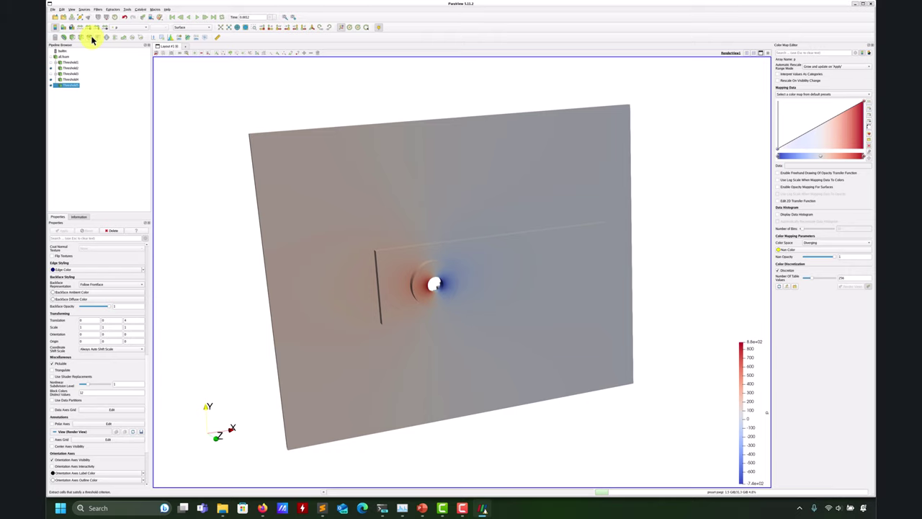
pyautogui.moveTo(418, 274); pyautogui.dragTo(295, 161)
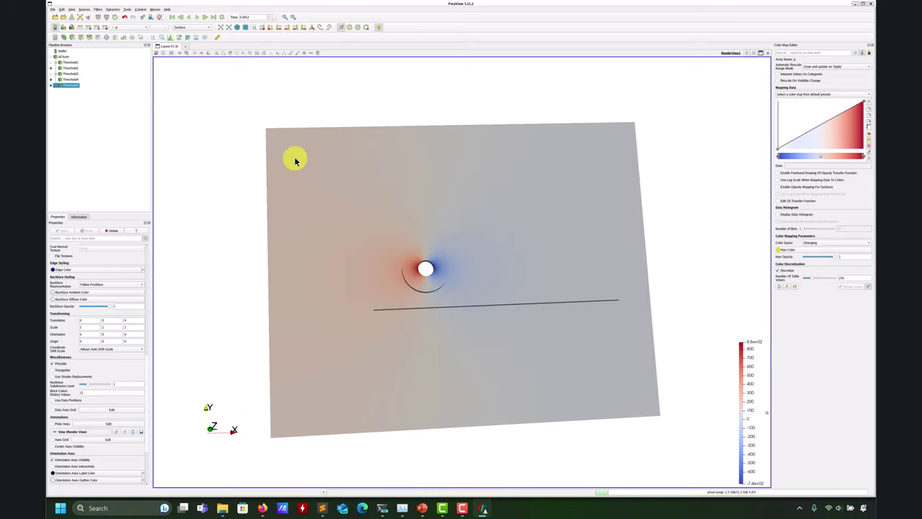
# Align the view along the Z axis and colour the cylinder-zone threshold (Threshold5) by the magnitude of U
pyautogui.click(302, 28)
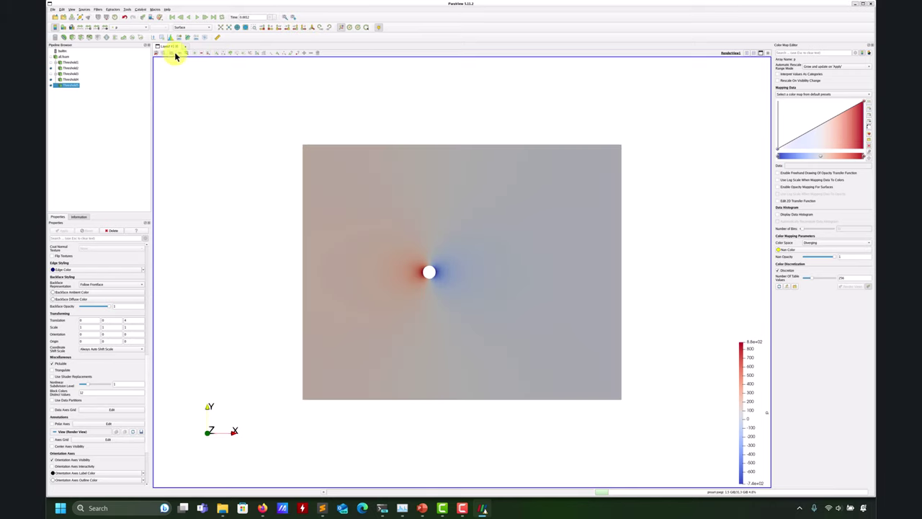
pyautogui.scroll(4, 209, 79)
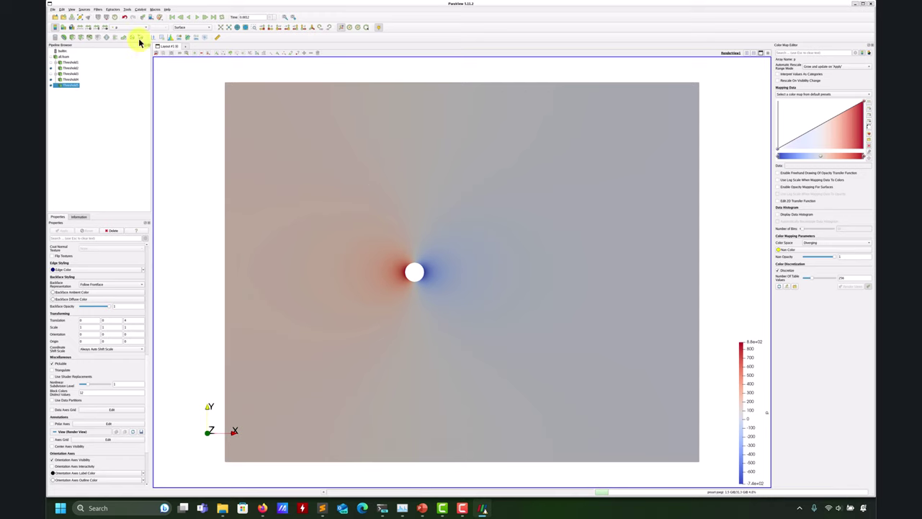
pyautogui.click(133, 28)
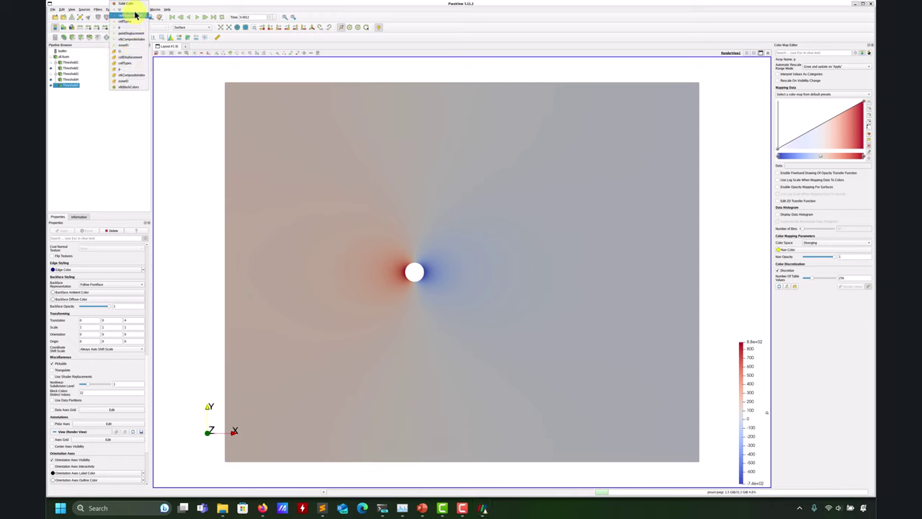
pyautogui.click(135, 15)
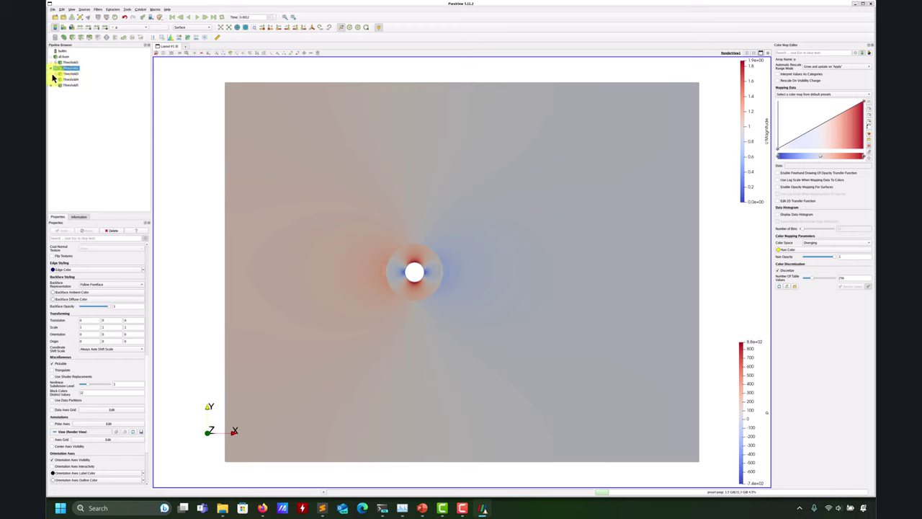
# Colour the background threshold (Threshold2) by the cellDisplacement magnitude, then close ParaView
pyautogui.click(128, 27)
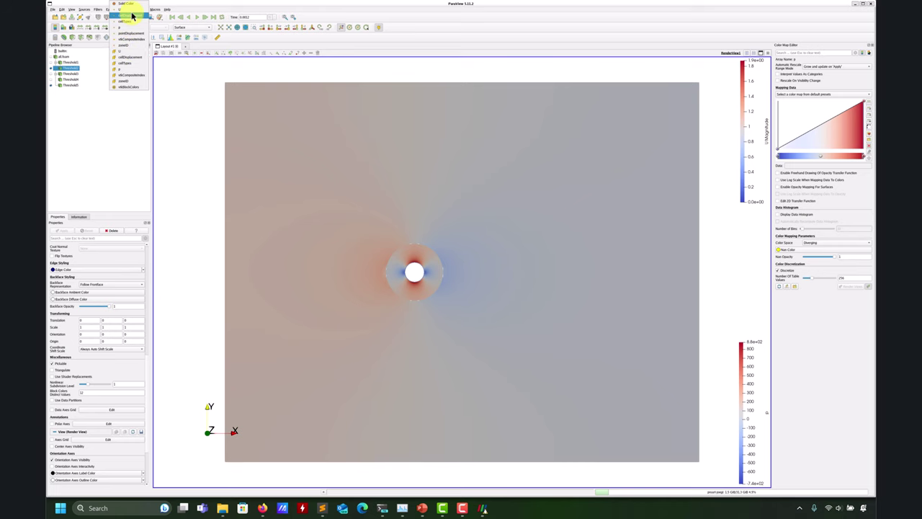
pyautogui.click(132, 16)
pyautogui.moveTo(367, 216); pyautogui.dragTo(504, 261)
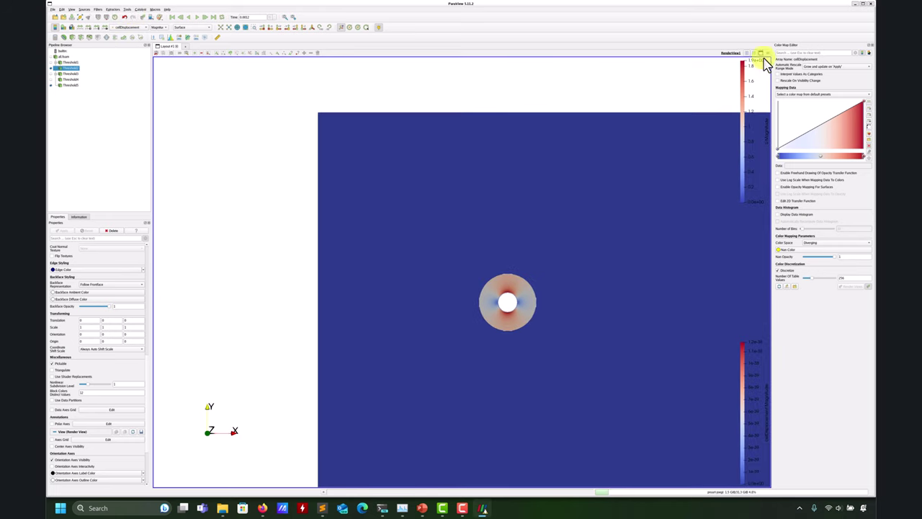
pyautogui.click(870, 5)
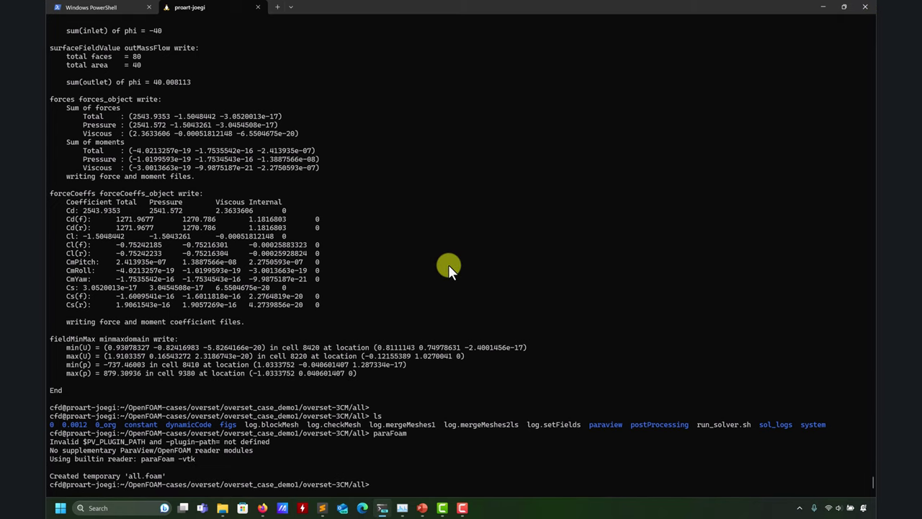
# Switch to Sublime Text, comment out the "stopAt writeNow;" line in controlDict and save the file
pyautogui.click(321, 508)
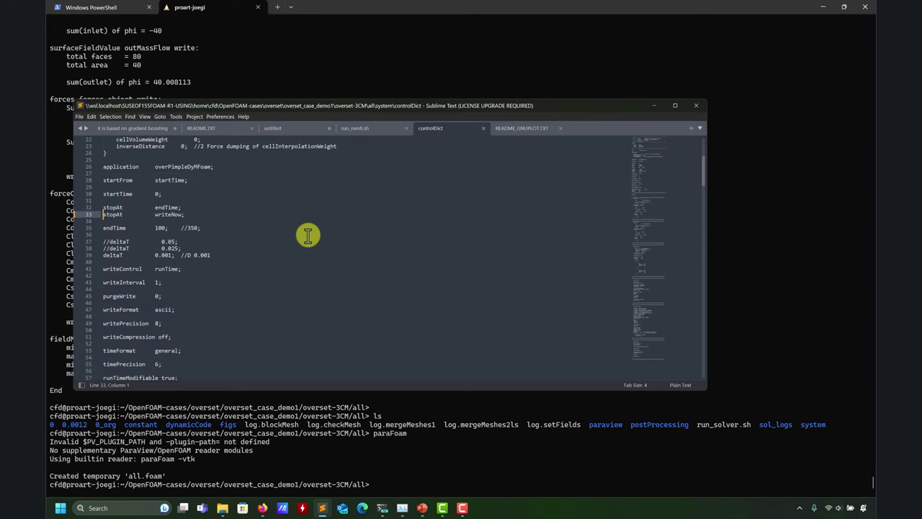
pyautogui.write('//')
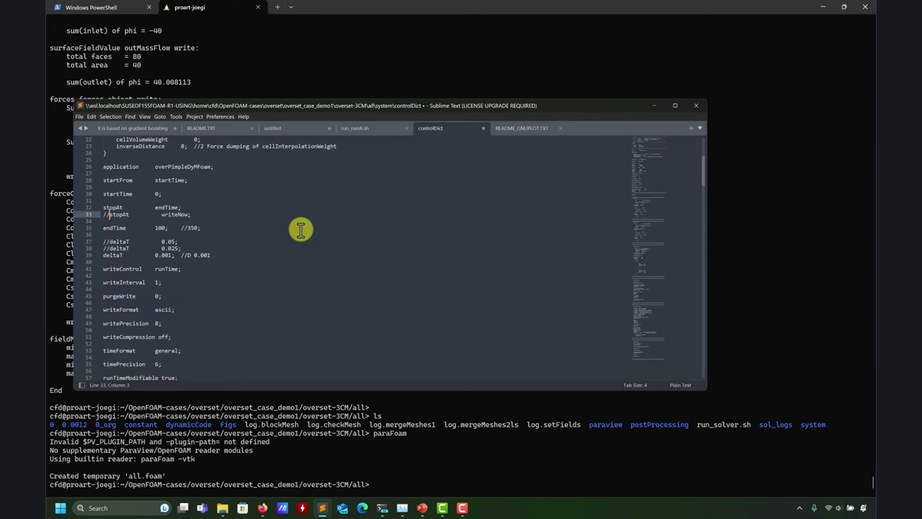
pyautogui.hotkey('ctrl', 's')
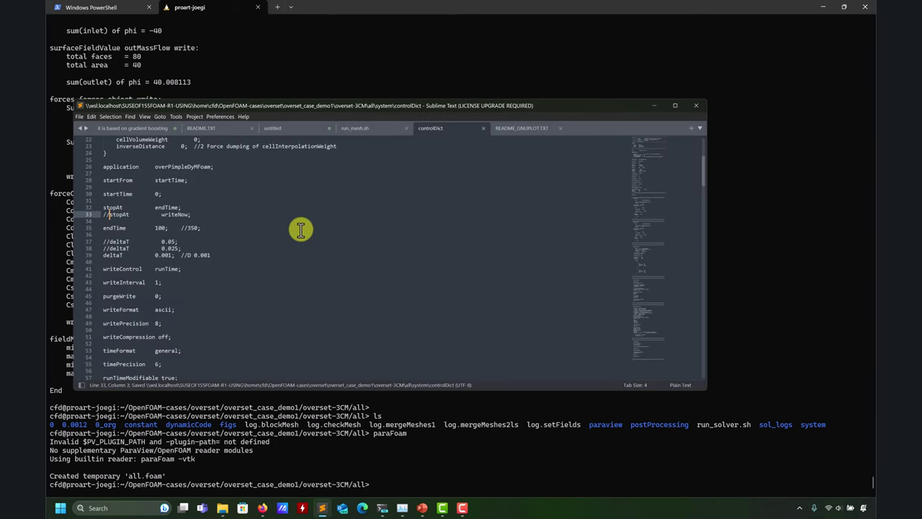
# Open the zoneID file from the case's 0_org folder
pyautogui.click(224, 509)
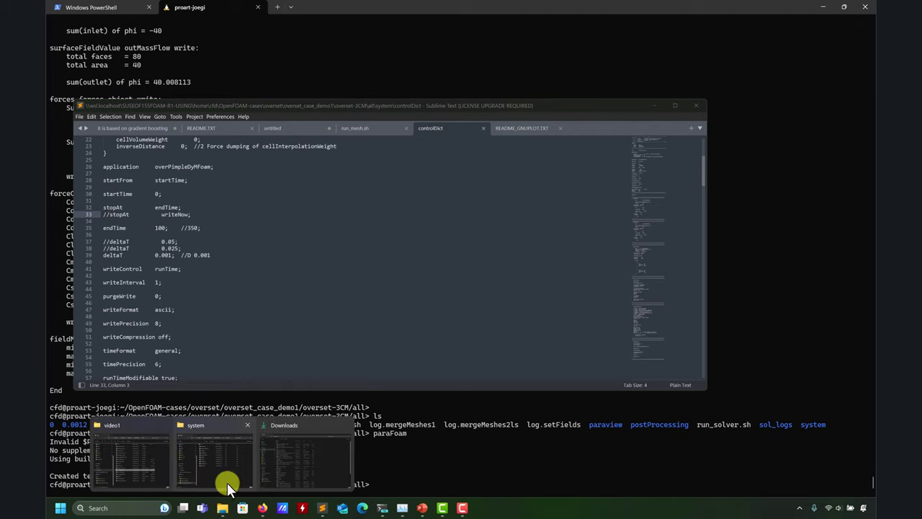
pyautogui.click(220, 477)
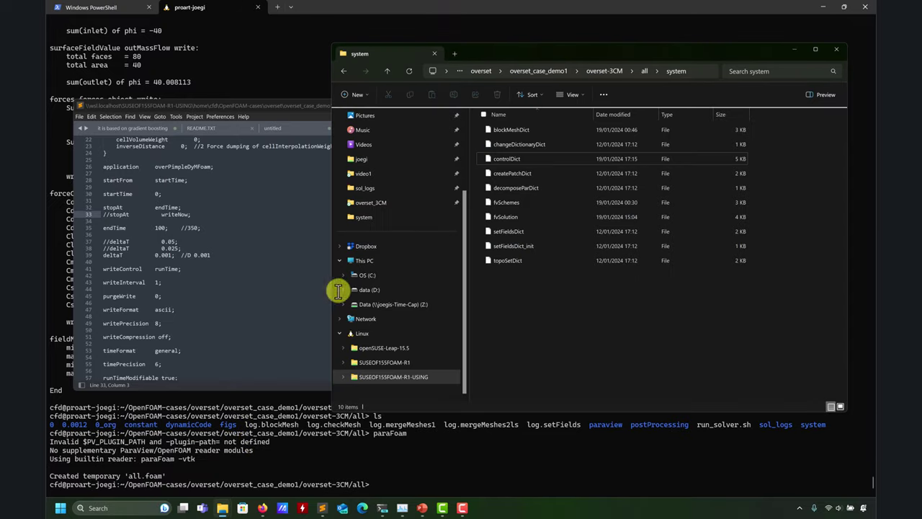
pyautogui.click(387, 70)
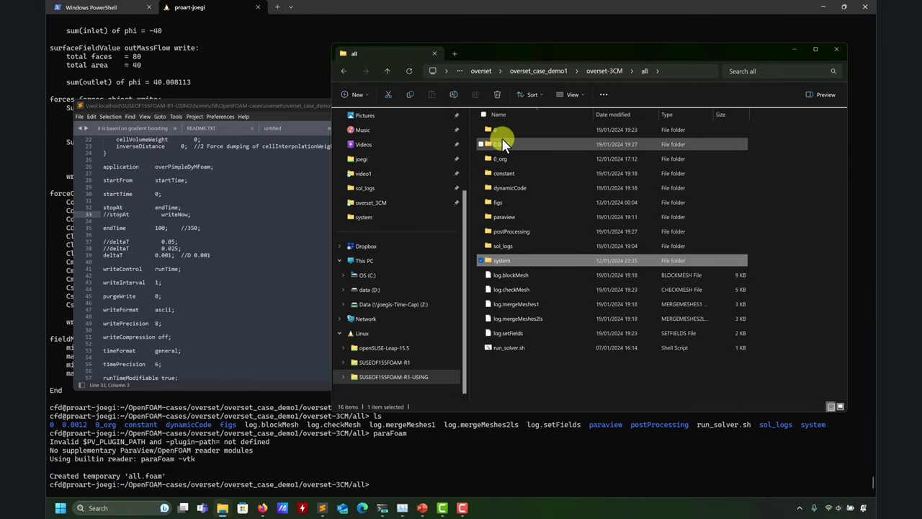
pyautogui.doubleClick(499, 158)
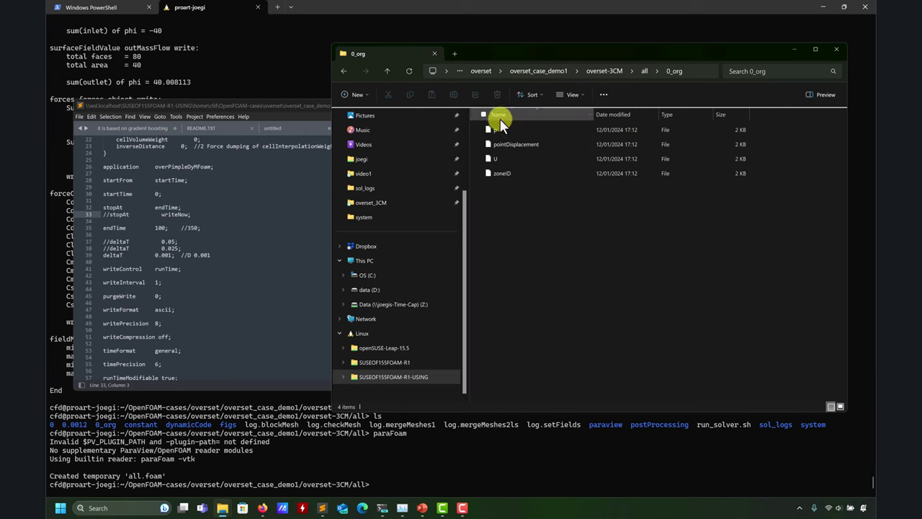
pyautogui.doubleClick(499, 173)
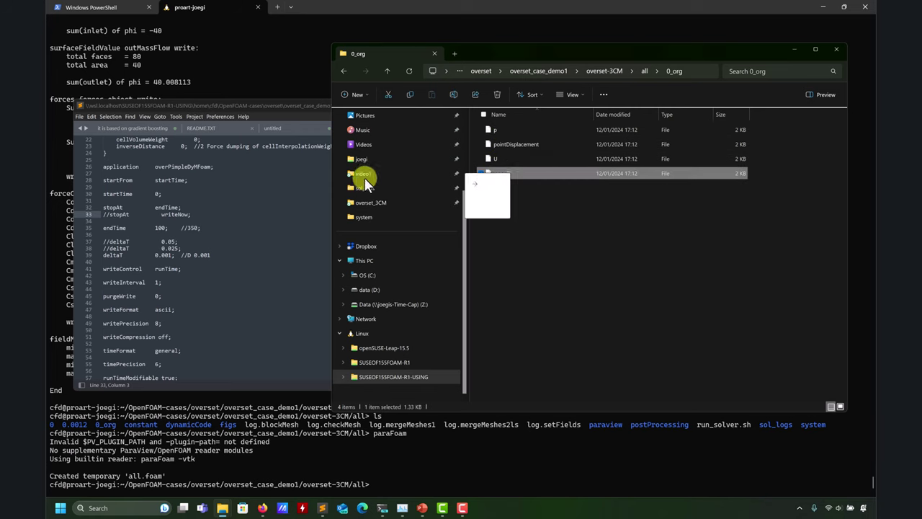
pyautogui.click(754, 235)
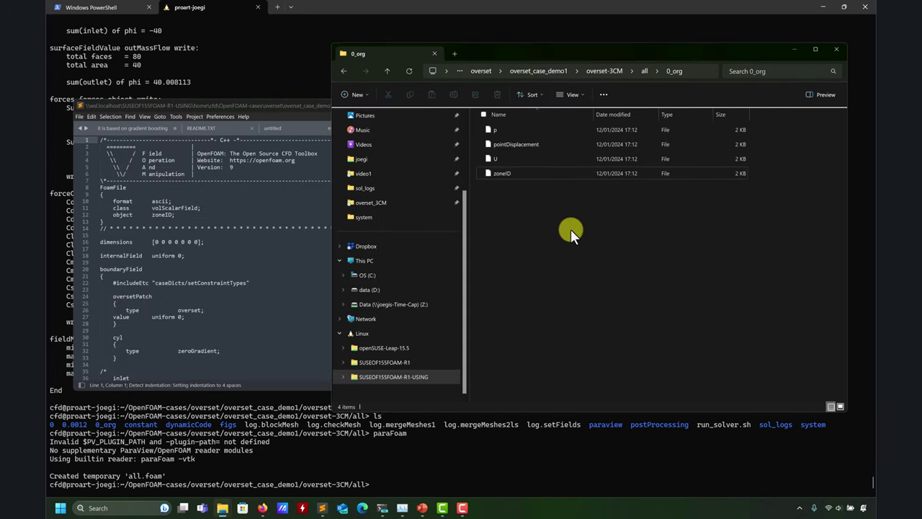
# Examine the boundary conditions in zoneID, including the cyl patch and the ".*" wildcard entry
pyautogui.click(225, 285)
pyautogui.scroll(-2, 195, 282)
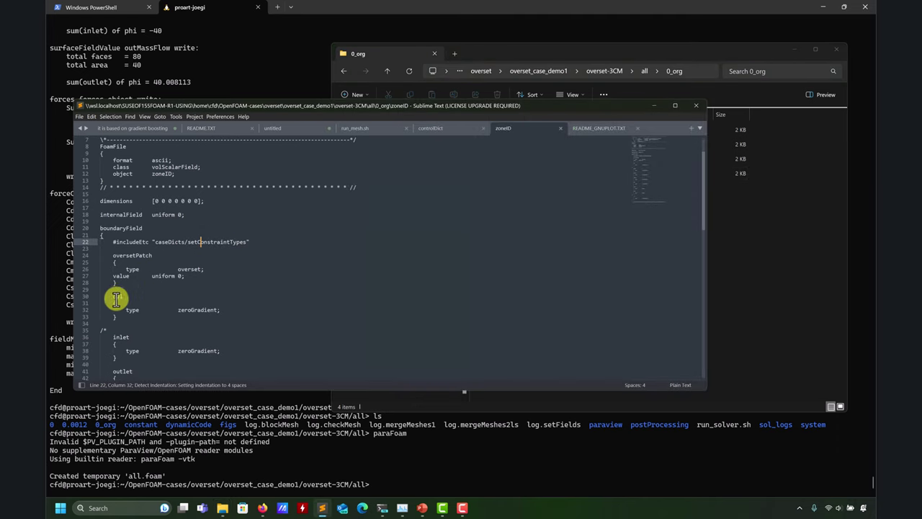
pyautogui.moveTo(123, 297); pyautogui.dragTo(108, 299)
pyautogui.scroll(-5, 121, 268)
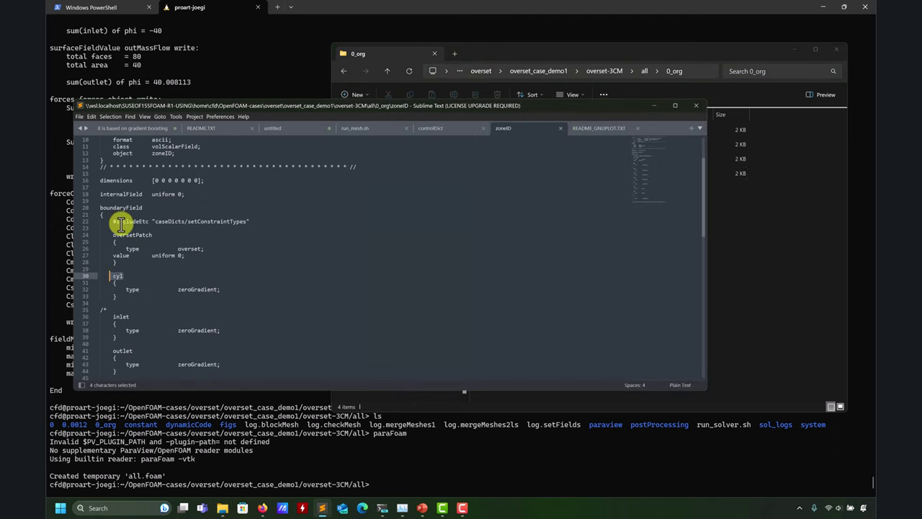
pyautogui.scroll(-9, 121, 268)
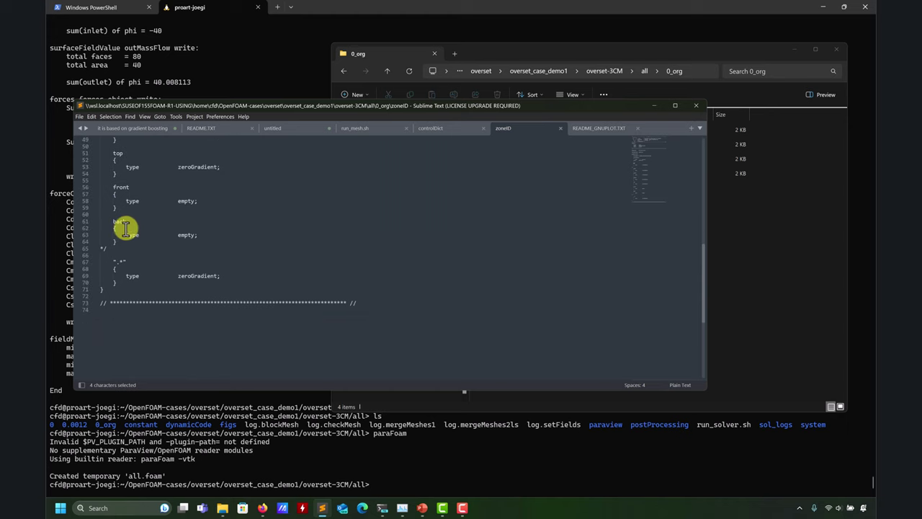
pyautogui.moveTo(103, 264); pyautogui.dragTo(159, 266)
pyautogui.scroll(10, 240, 276)
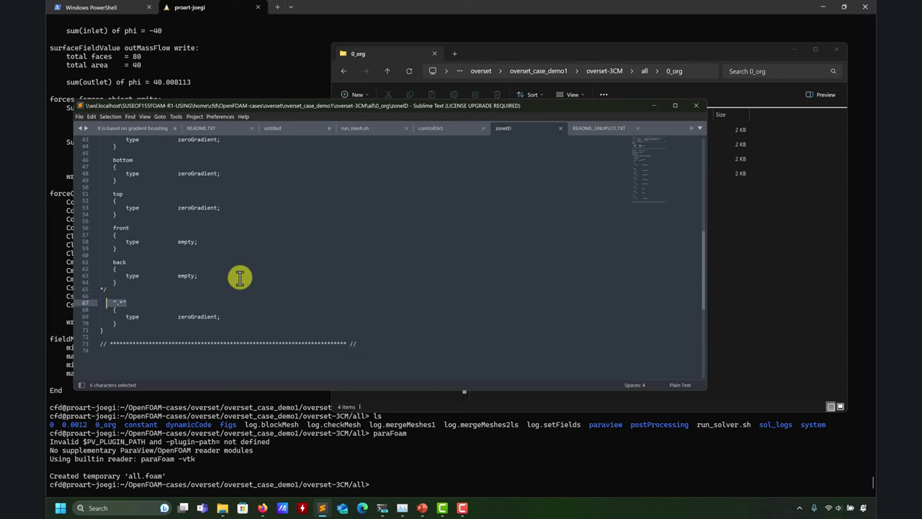
# Open the pointDisplacement file from 0_org and examine its oversetPatch, cyl and wildcard boundary conditions
pyautogui.click(717, 292)
pyautogui.moveTo(511, 144); pyautogui.dragTo(287, 227)
pyautogui.scroll(-5, 263, 242)
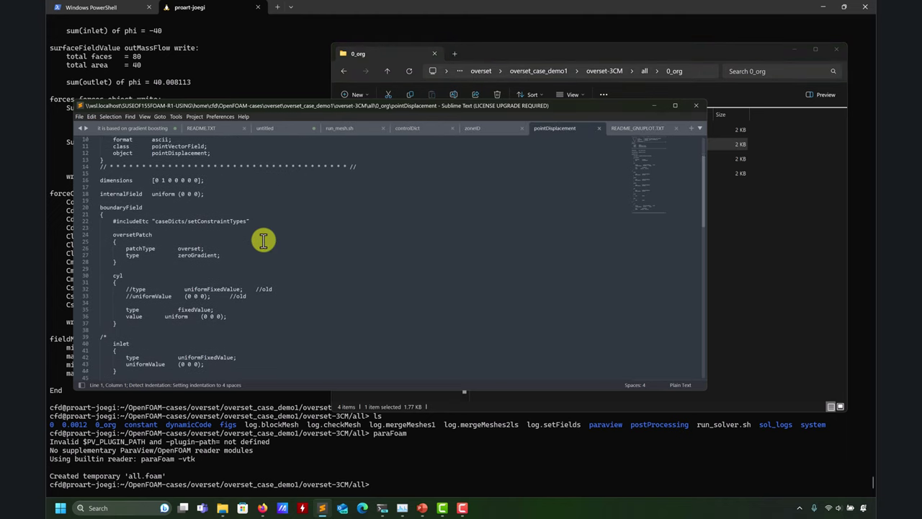
pyautogui.scroll(-16, 264, 242)
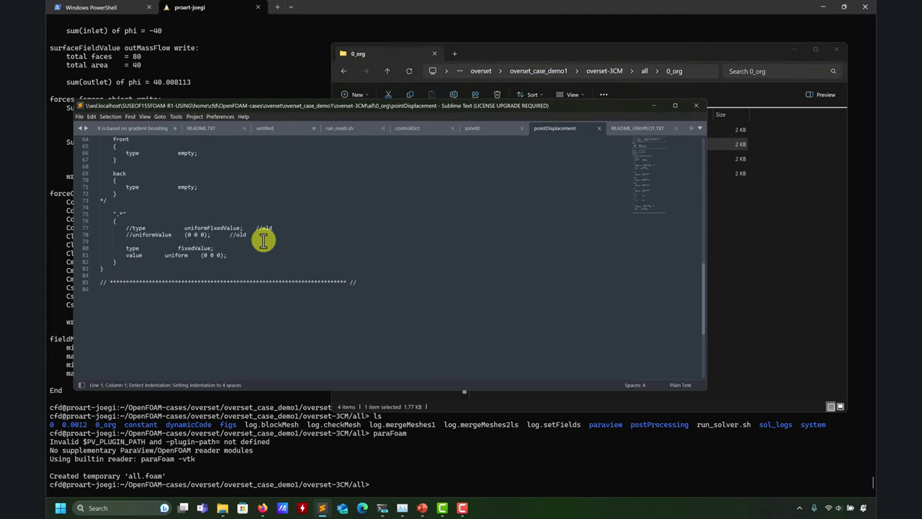
# Switch to the terminal and list the available commands starting with "over"
pyautogui.scroll(4, 263, 241)
pyautogui.click(236, 464)
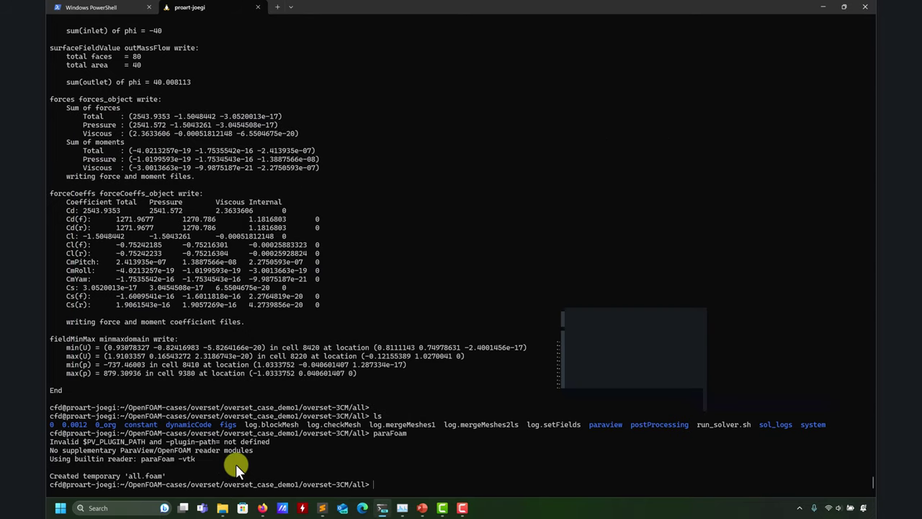
pyautogui.write('over')
pyautogui.press('Tab')
pyautogui.press('Tab')
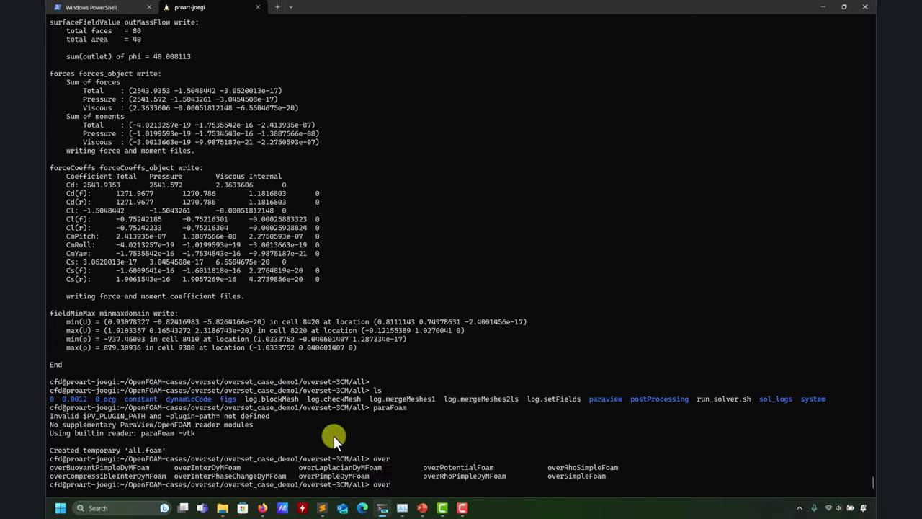
# Return to the pointDisplacement file in Sublime Text and examine its oversetPatch and cyl boundary conditions again
pyautogui.click(324, 508)
pyautogui.click(326, 508)
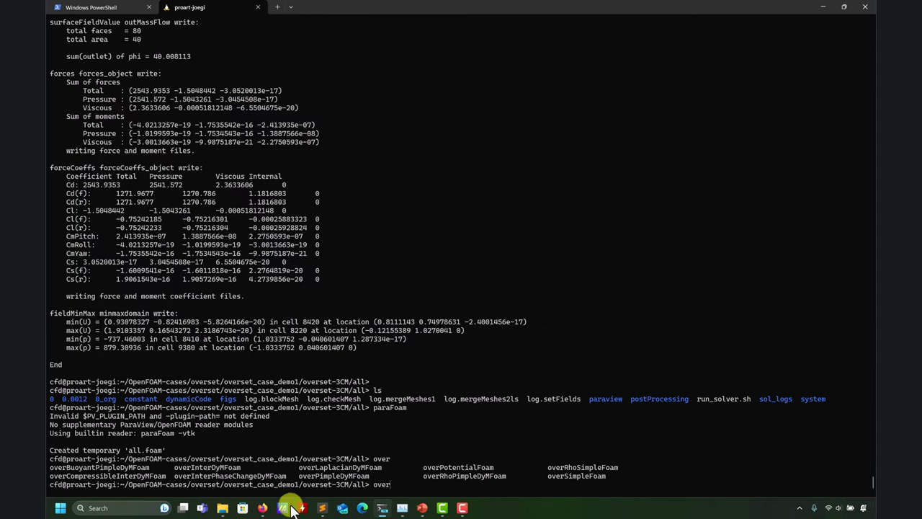
pyautogui.moveTo(222, 508)
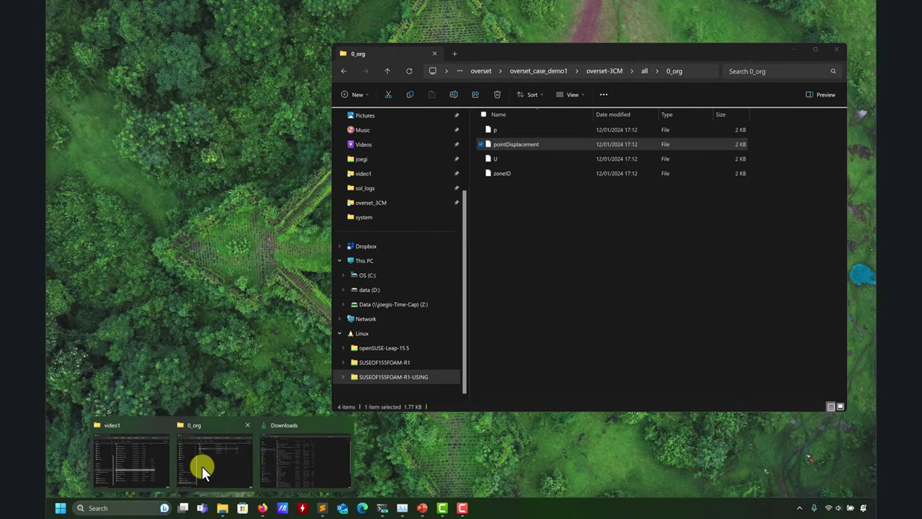
pyautogui.click(202, 466)
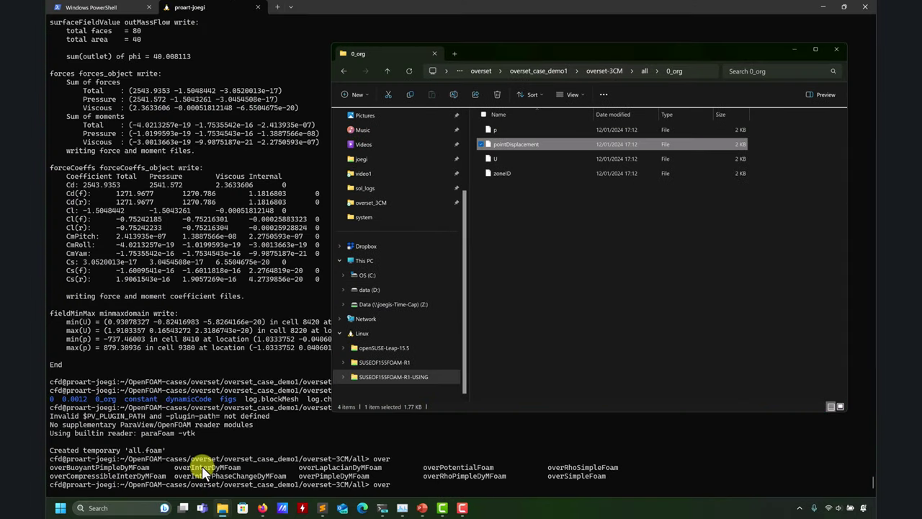
pyautogui.click(323, 508)
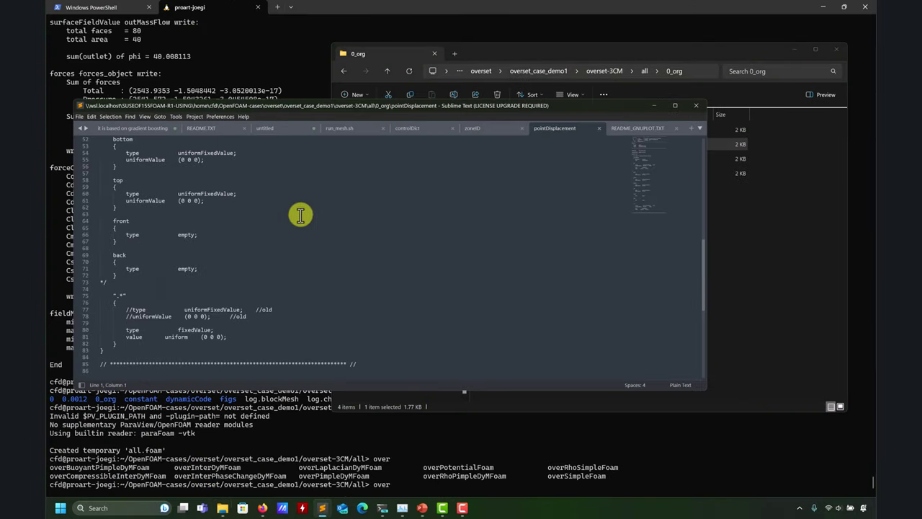
pyautogui.scroll(2, 237, 264)
pyautogui.scroll(4, 236, 268)
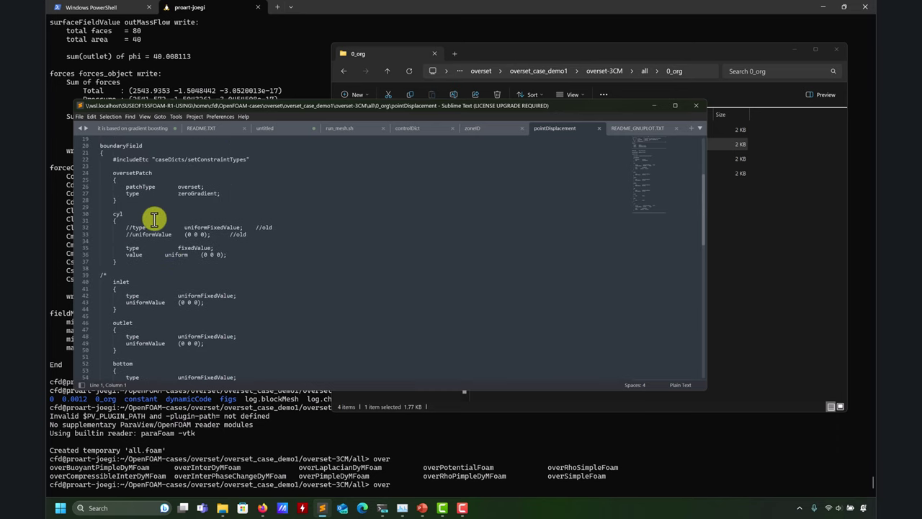
pyautogui.scroll(3, 205, 237)
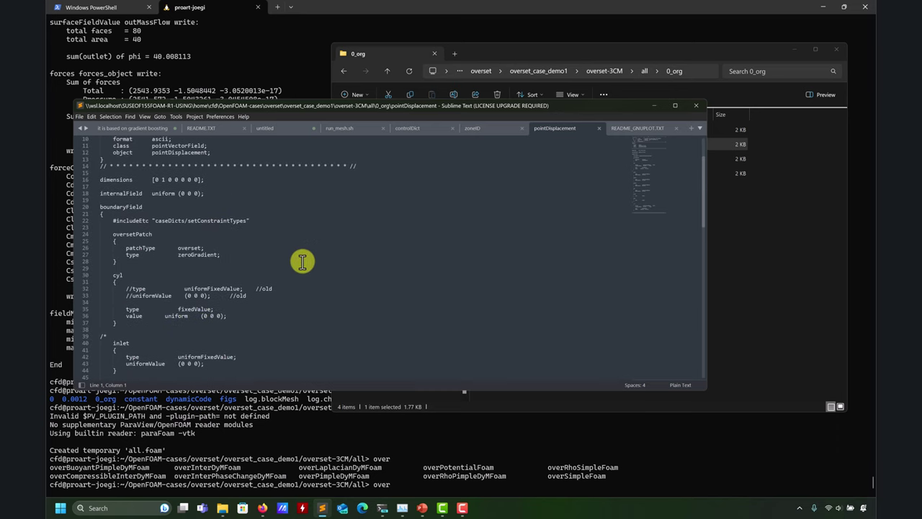
# Open the dynamicMeshDict file from the case's constant folder in File Explorer
pyautogui.click(731, 276)
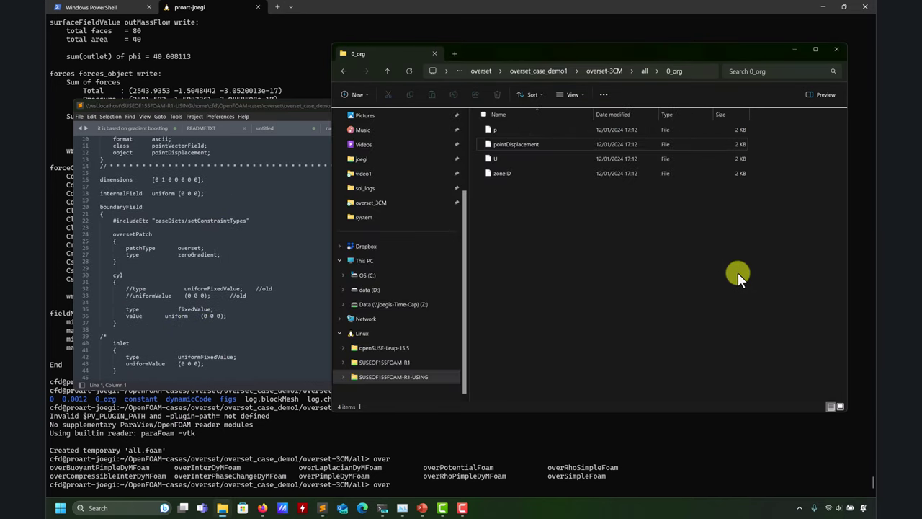
pyautogui.click(388, 70)
pyautogui.click(510, 175)
pyautogui.doubleClick(511, 174)
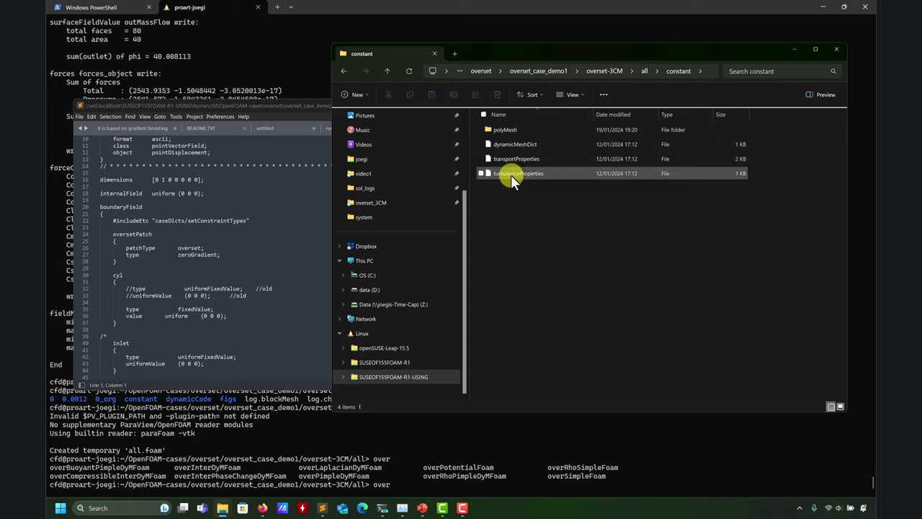
pyautogui.doubleClick(499, 144)
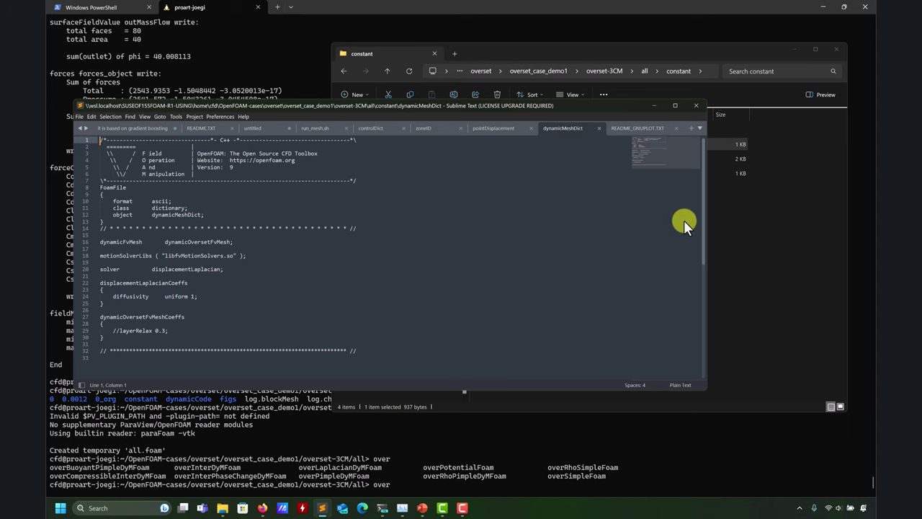
# Open the controlDict, fvSchemes and fvSolution files from the case's system folder
pyautogui.click(756, 239)
pyautogui.click(391, 72)
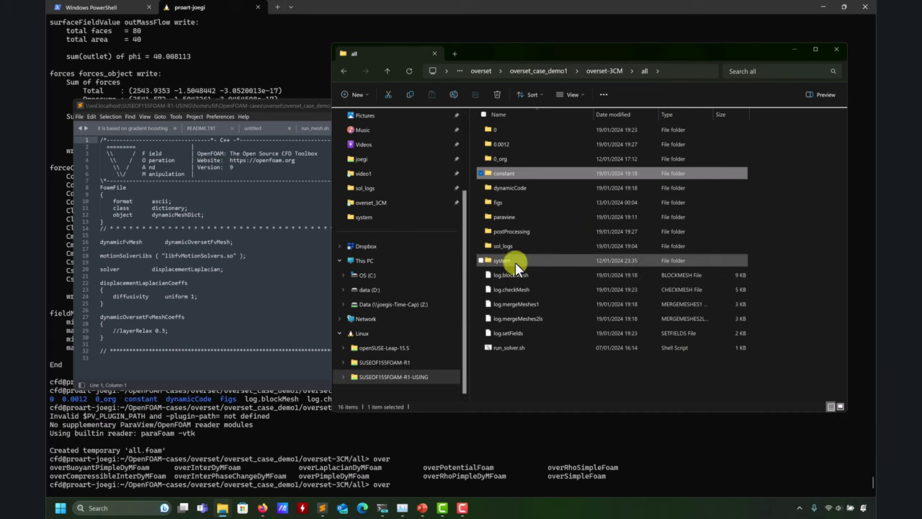
pyautogui.doubleClick(516, 261)
pyautogui.click(508, 157)
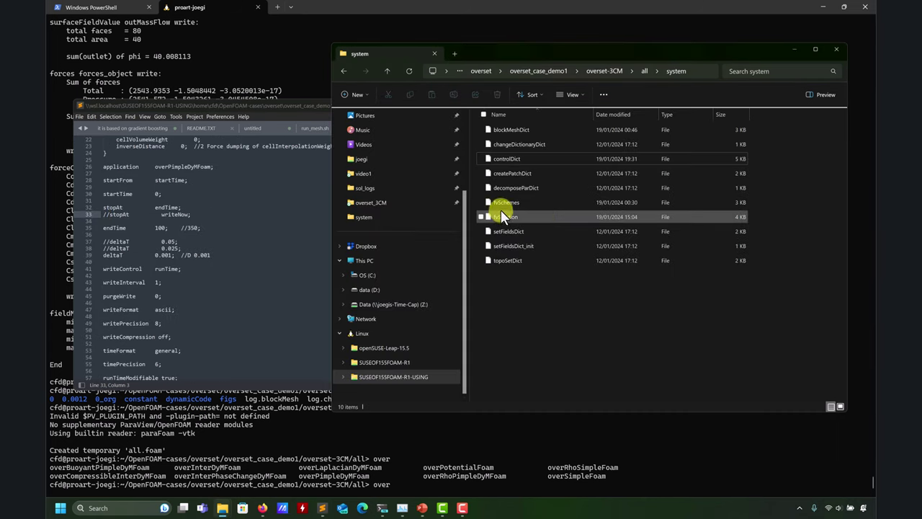
pyautogui.click(506, 203)
pyautogui.click(715, 350)
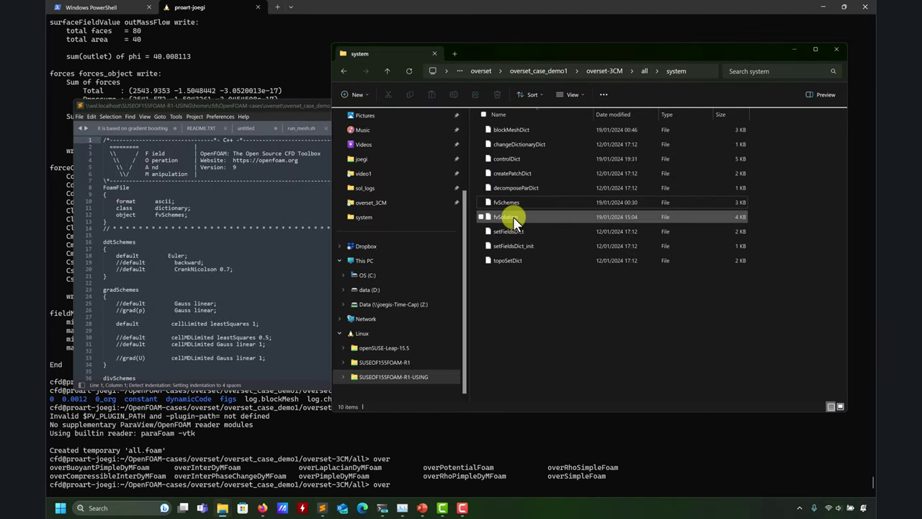
pyautogui.doubleClick(513, 216)
# Maximize the editor and examine controlDict, highlighting the liboverset.so library entry and the DebugSwitches block, through to the function objects
pyautogui.click(353, 130)
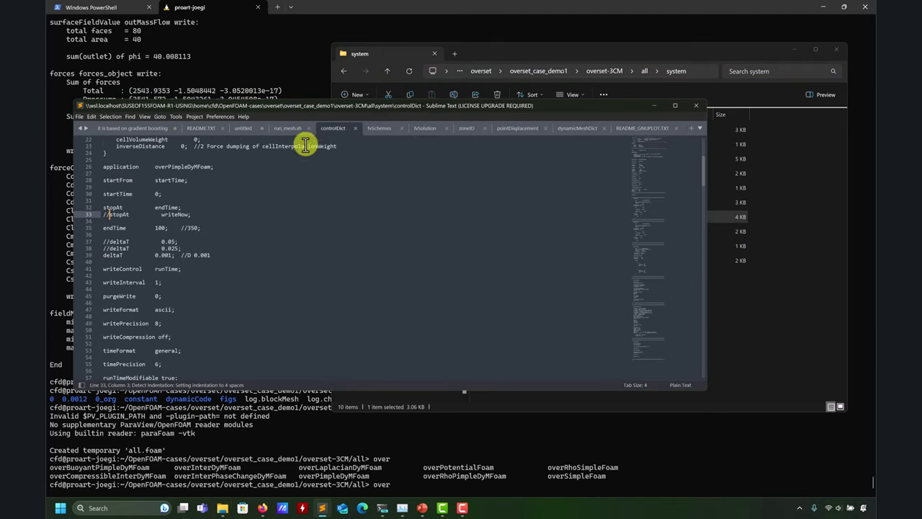
pyautogui.click(675, 105)
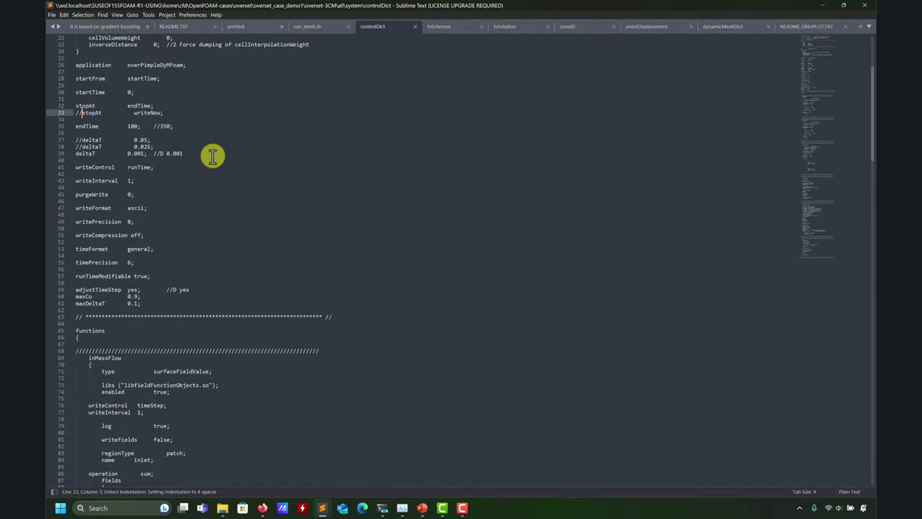
pyautogui.scroll(5, 212, 154)
pyautogui.scroll(3, 212, 154)
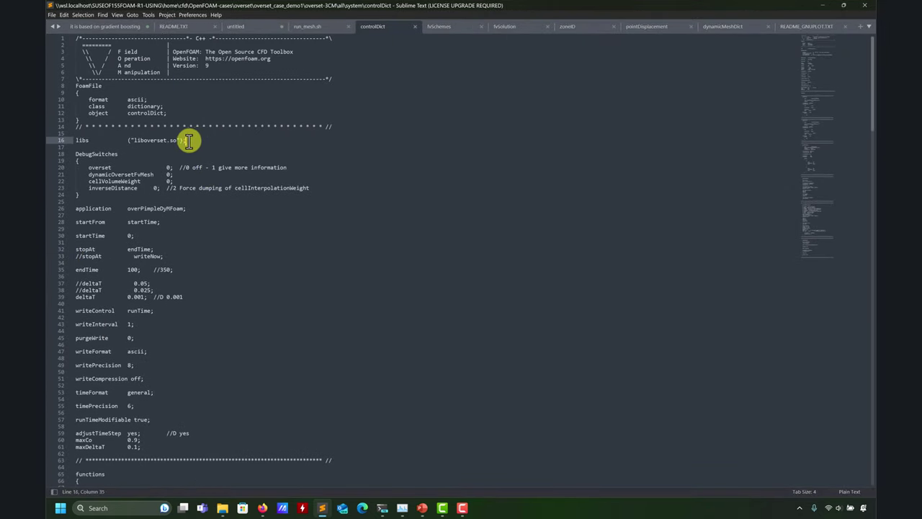
pyautogui.moveTo(187, 139); pyautogui.dragTo(74, 139)
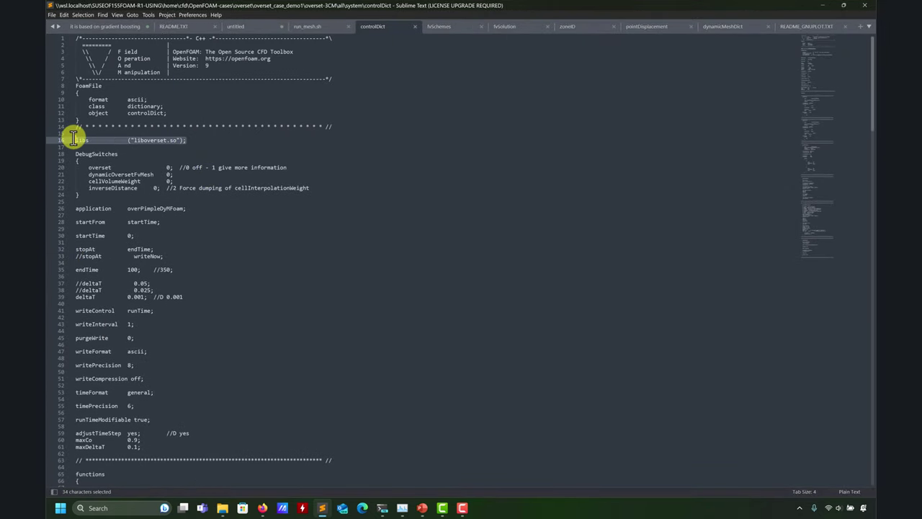
pyautogui.moveTo(81, 201); pyautogui.dragTo(69, 157)
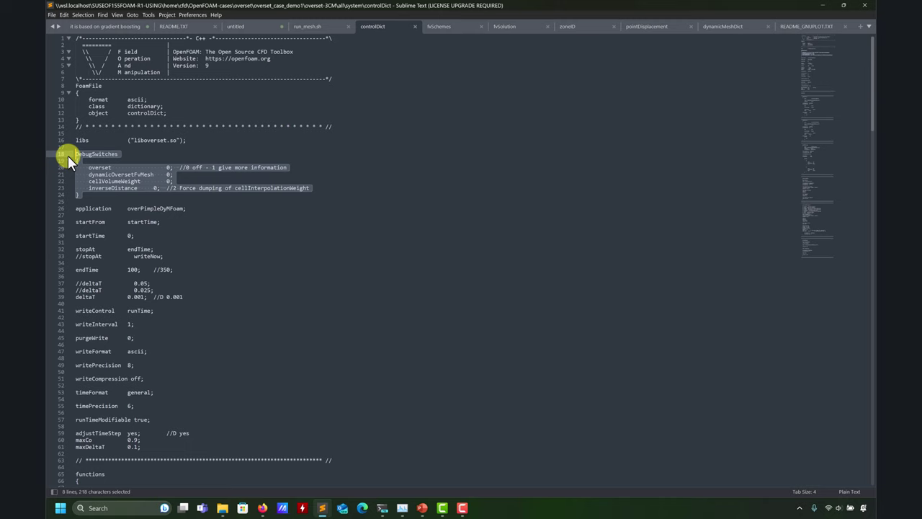
pyautogui.click(147, 180)
pyautogui.scroll(-3, 147, 181)
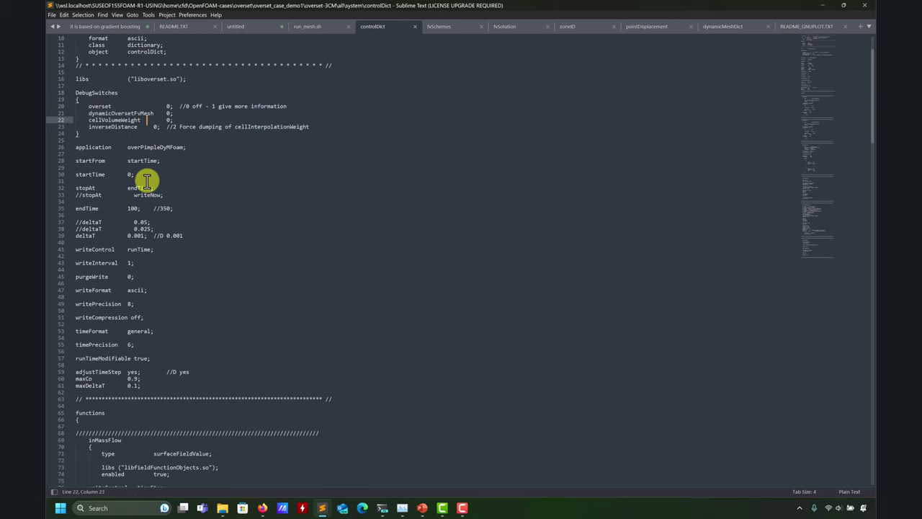
pyautogui.scroll(-6, 155, 171)
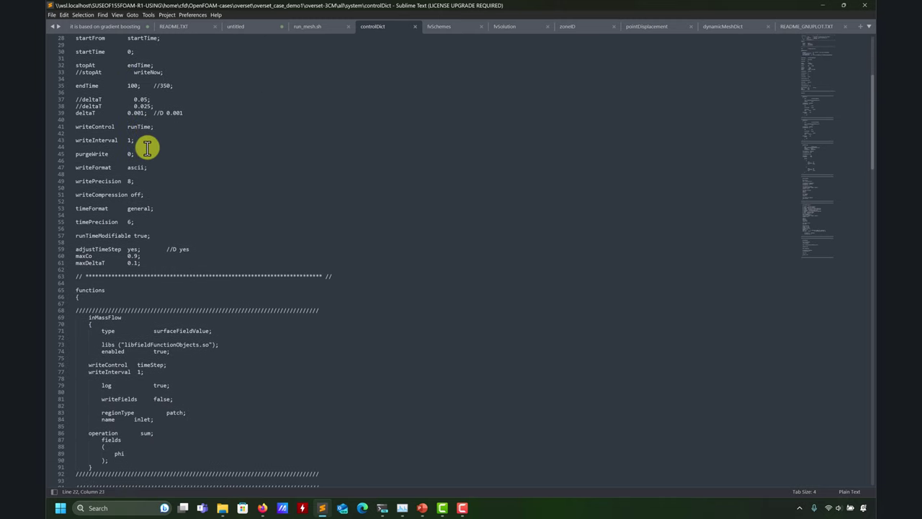
pyautogui.scroll(-19, 147, 149)
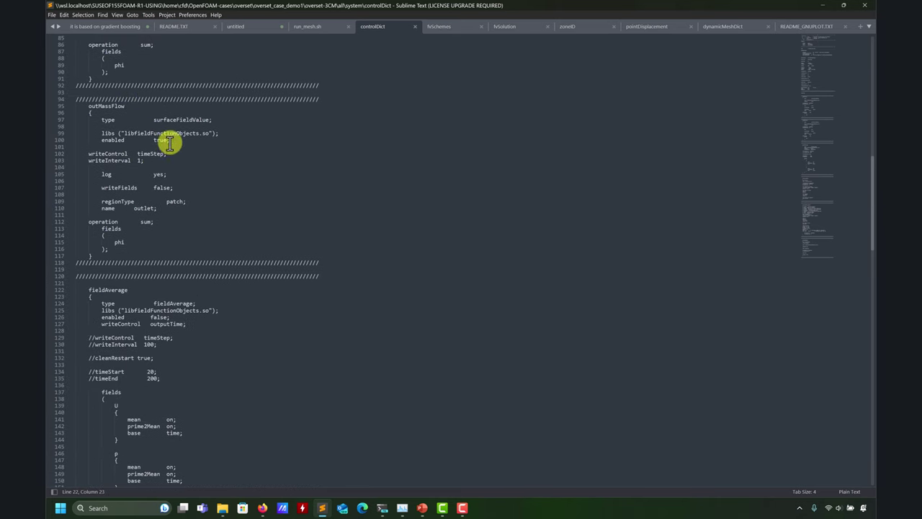
# Examine the schemes in fvSchemes, highlighting the holeLayers and useLayer entries and the method options of the oversetInterpolation block
pyautogui.click(438, 27)
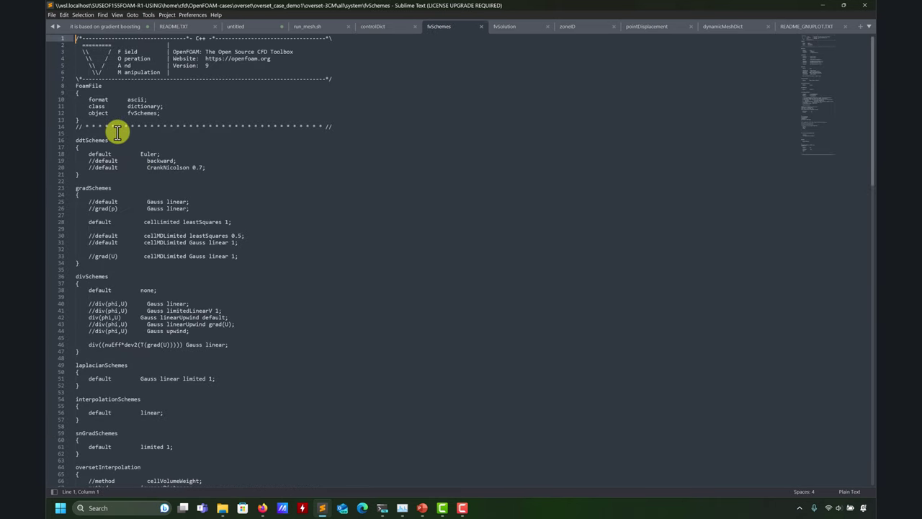
pyautogui.scroll(-6, 117, 132)
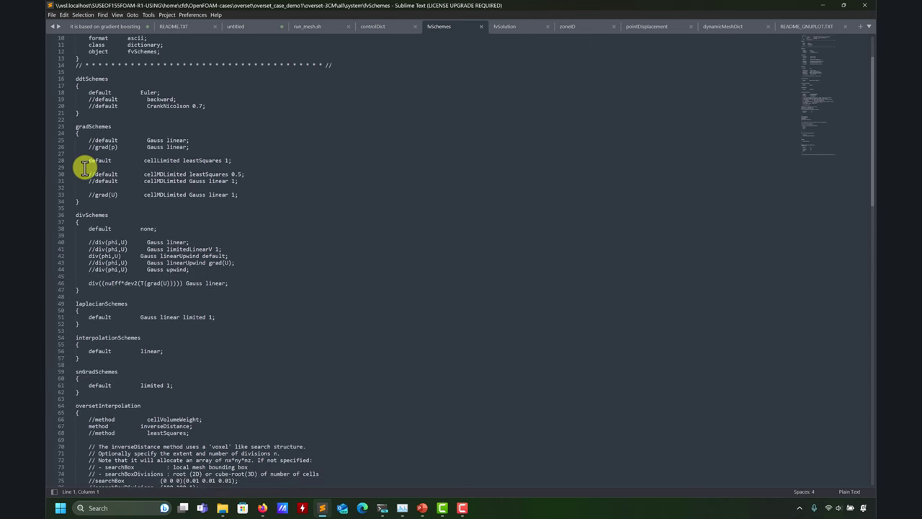
pyautogui.scroll(-7, 84, 169)
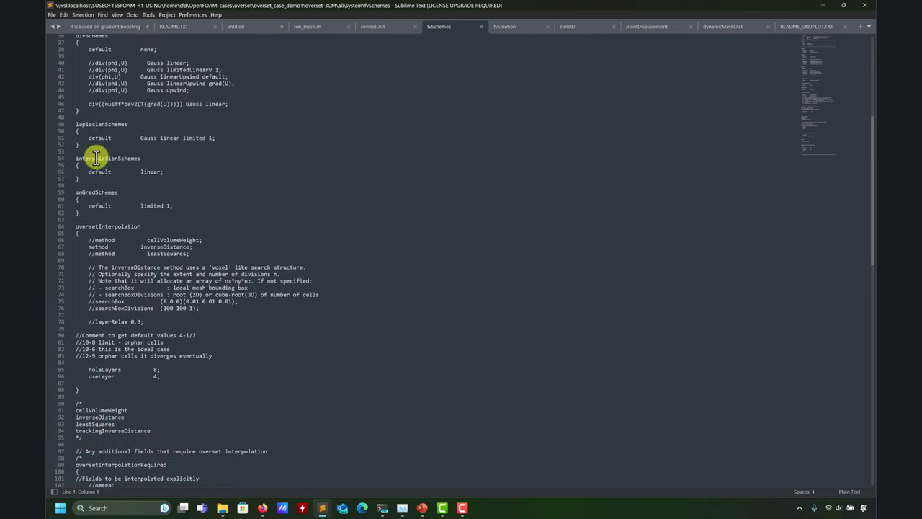
pyautogui.click(73, 194)
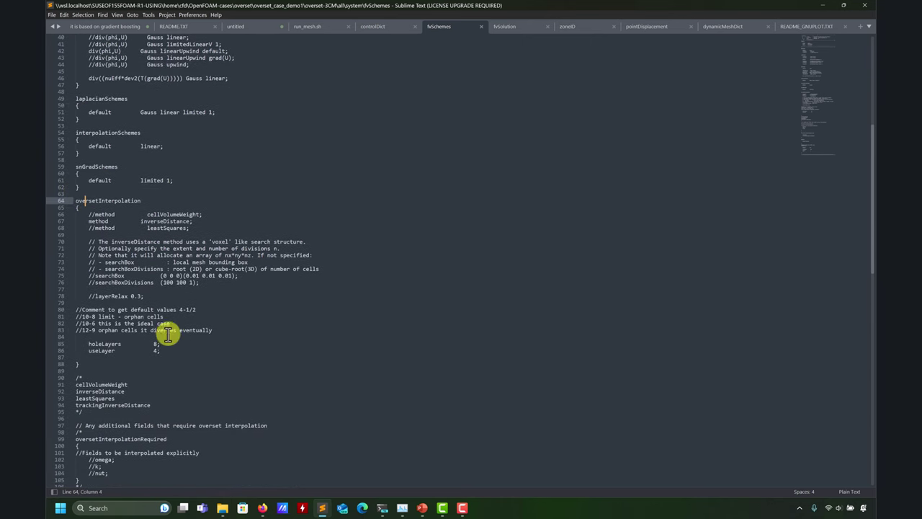
pyautogui.click(166, 352)
pyautogui.moveTo(168, 352); pyautogui.dragTo(48, 346)
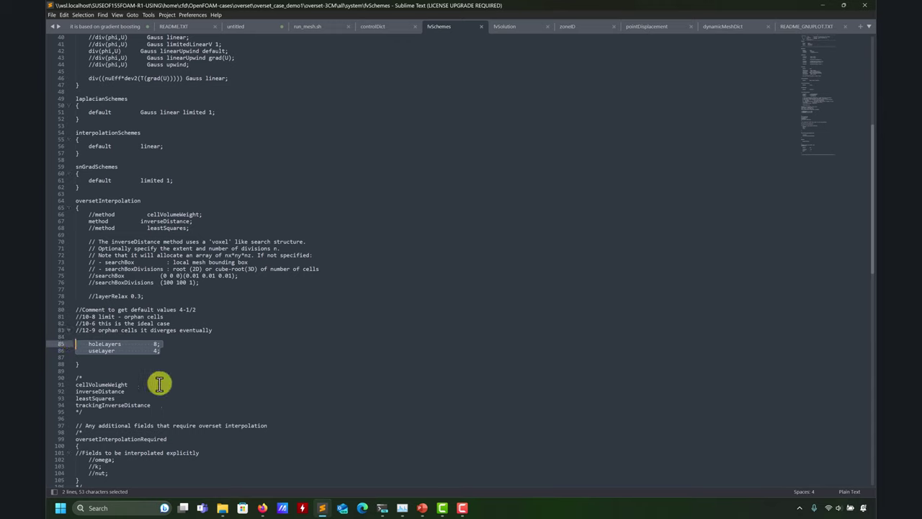
pyautogui.click(182, 349)
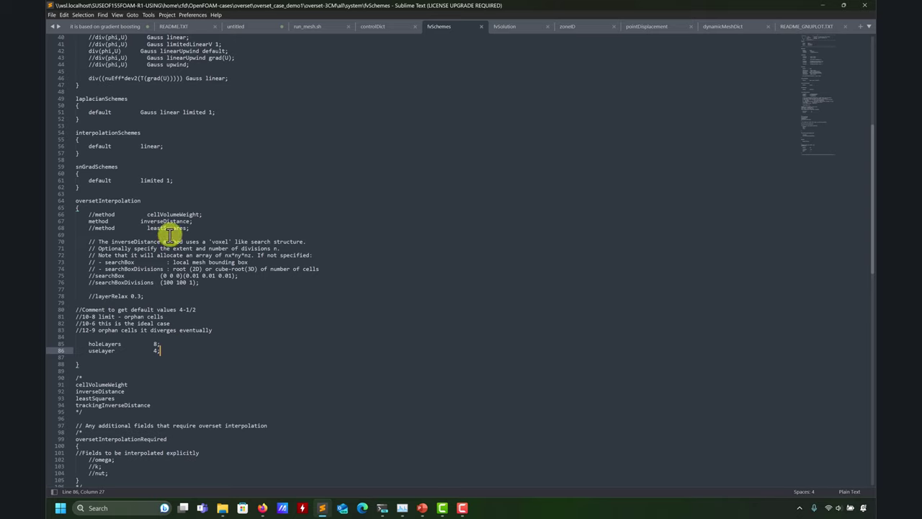
pyautogui.moveTo(189, 228); pyautogui.dragTo(70, 217)
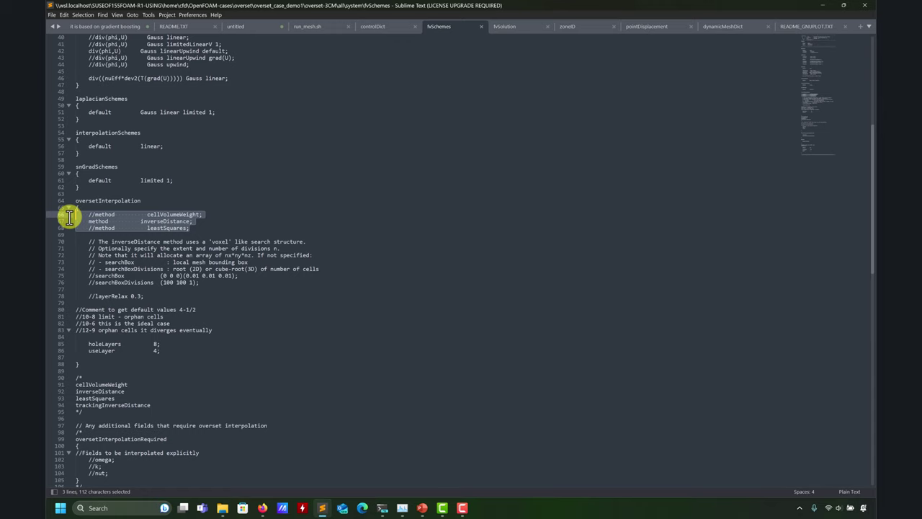
pyautogui.click(192, 222)
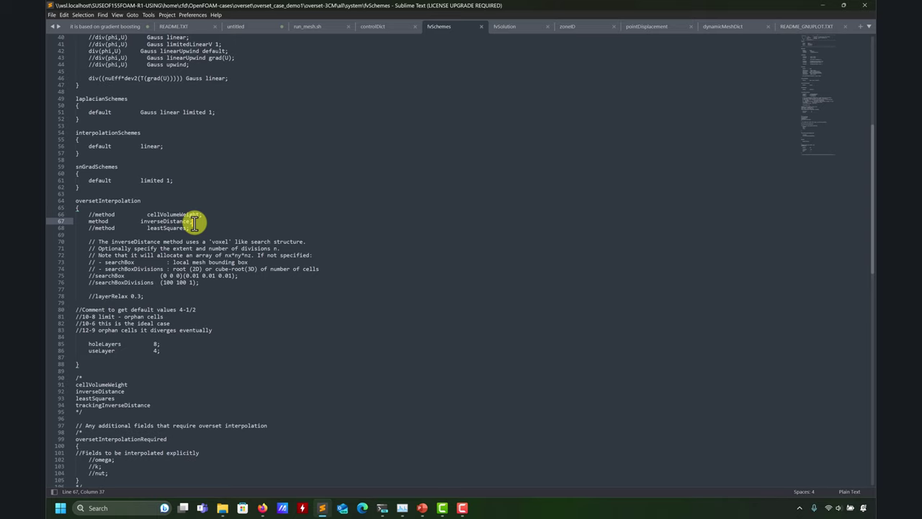
# Highlight and examine the commented oversetInterpolationRequired and oversetInterpolationSuppressed blocks in fvSchemes
pyautogui.scroll(-7, 195, 223)
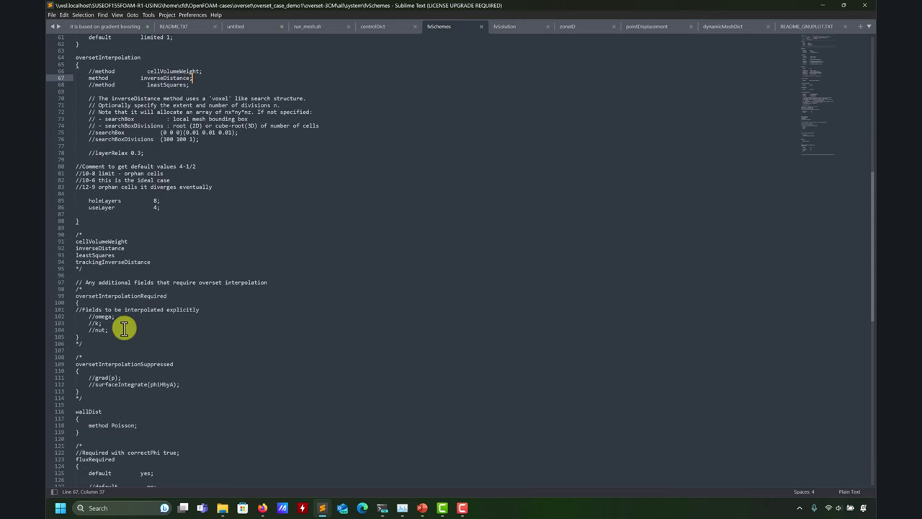
pyautogui.scroll(-2, 124, 325)
pyautogui.moveTo(47, 363); pyautogui.dragTo(68, 248)
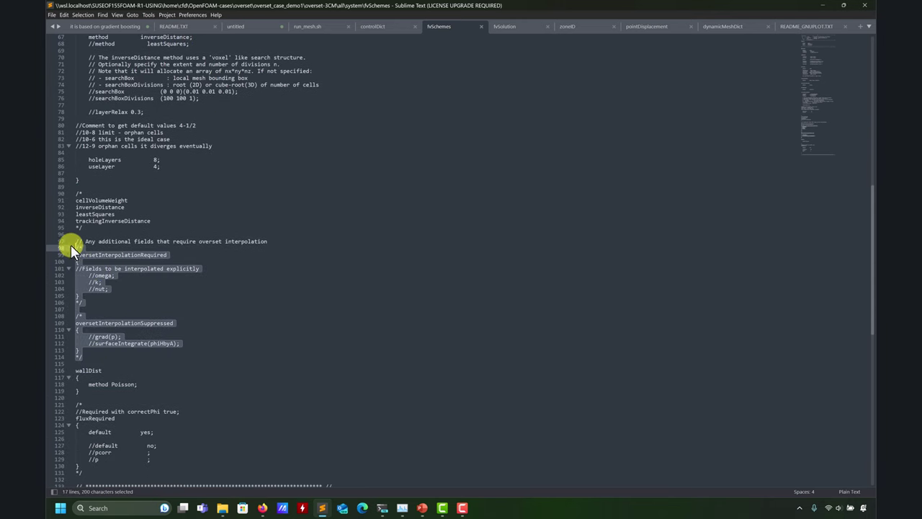
pyautogui.scroll(-2, 165, 284)
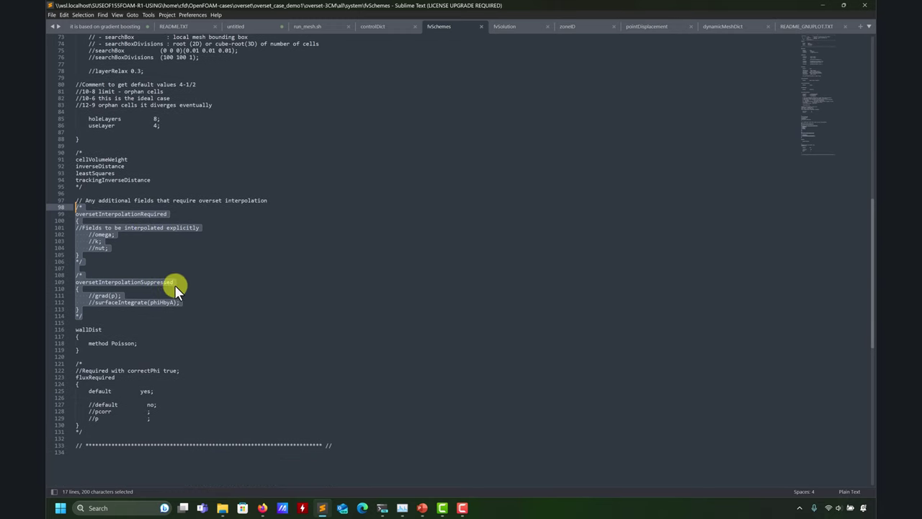
pyautogui.scroll(6, 245, 292)
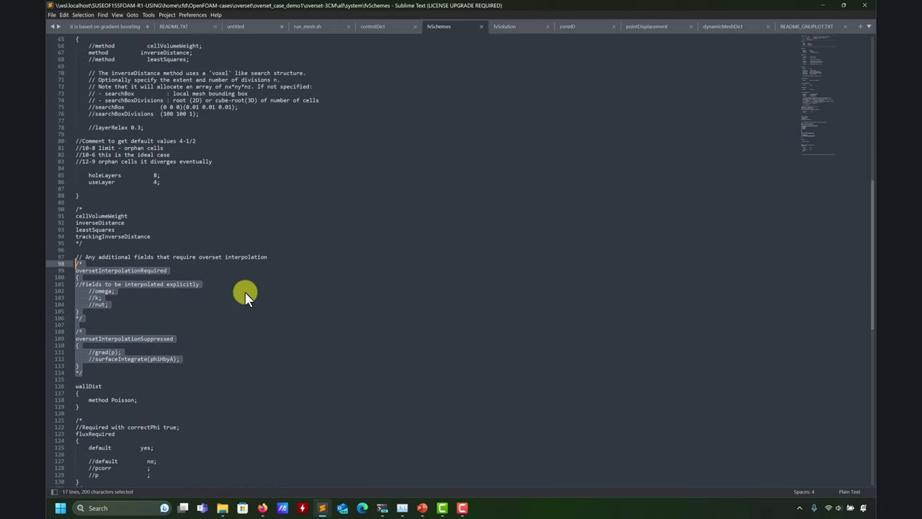
# Examine the overset-3CM fvSolution file, highlighting the cellDisplacement solver block and continuing to the correctPhi entry in the PIMPLE block
pyautogui.click(506, 26)
pyautogui.scroll(-3, 185, 173)
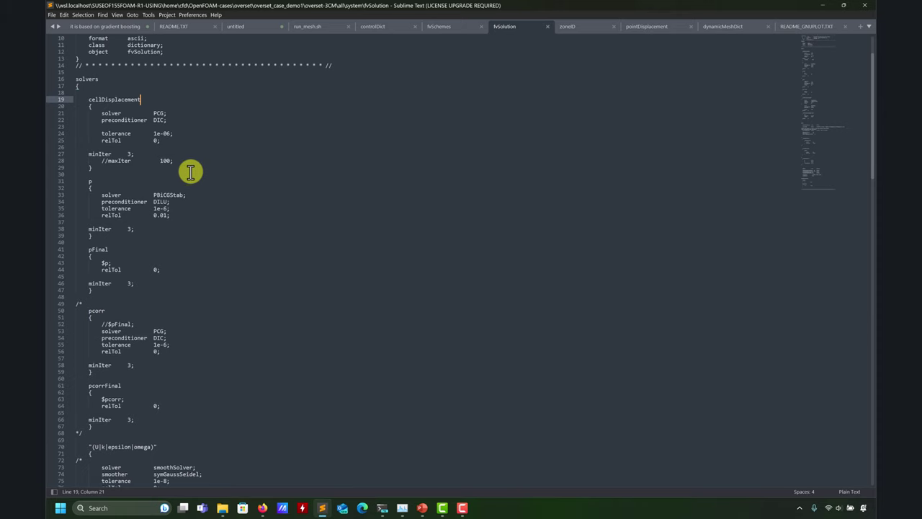
pyautogui.moveTo(93, 168); pyautogui.dragTo(66, 99)
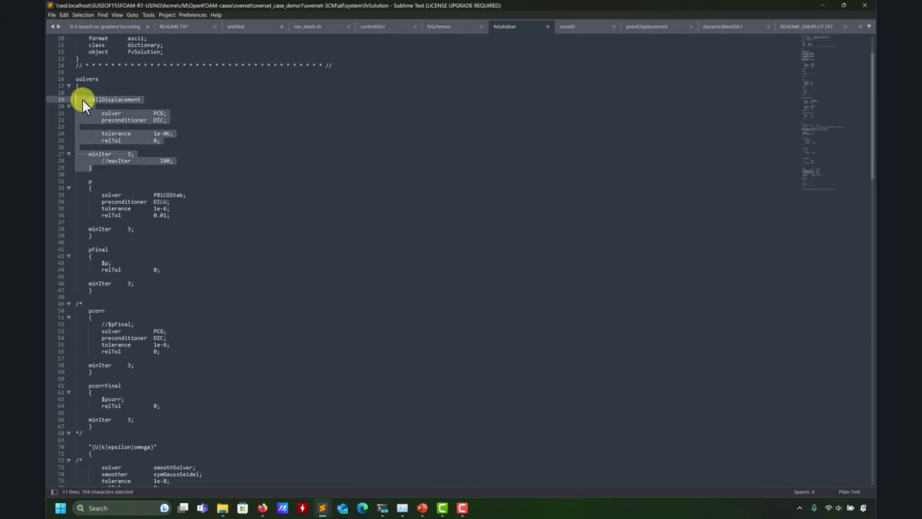
pyautogui.scroll(-3, 154, 166)
pyautogui.scroll(3, 153, 166)
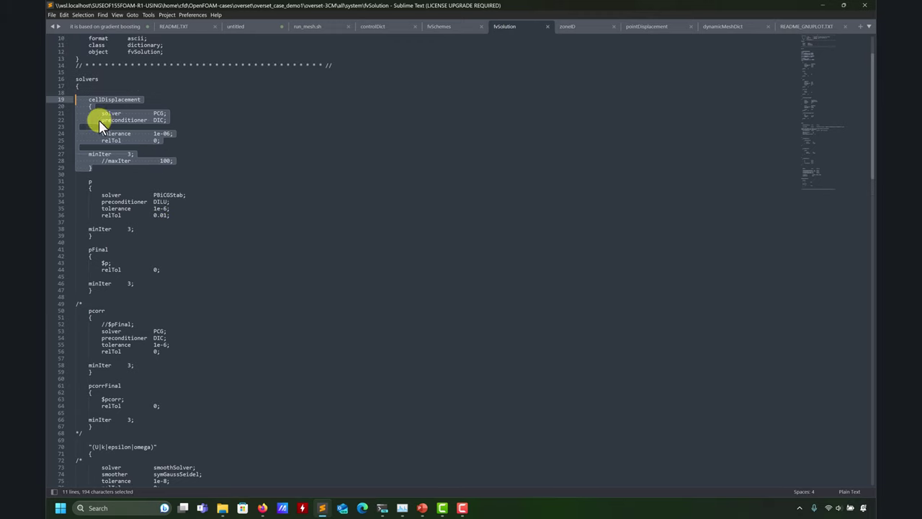
pyautogui.scroll(-20, 149, 119)
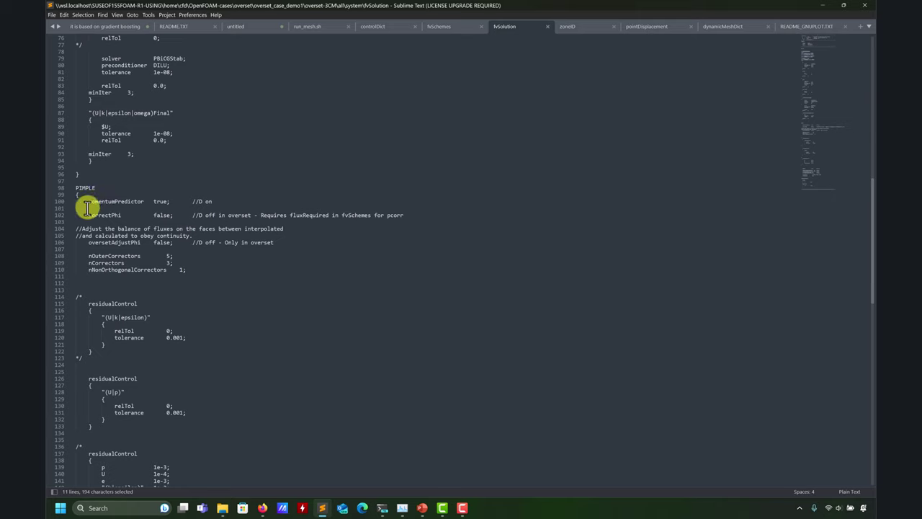
pyautogui.doubleClick(161, 215)
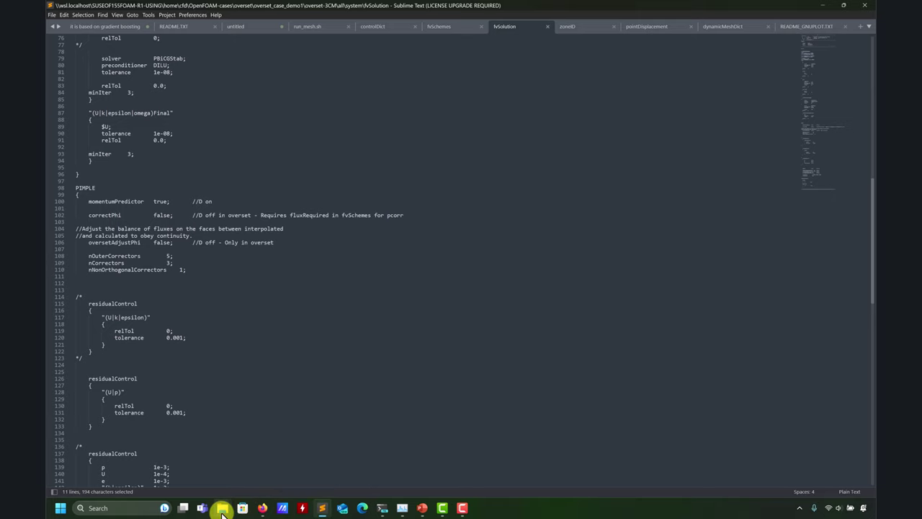
# Switch to the file explorer and open the system folder inside overset-2CM's background case
pyautogui.moveTo(222, 511)
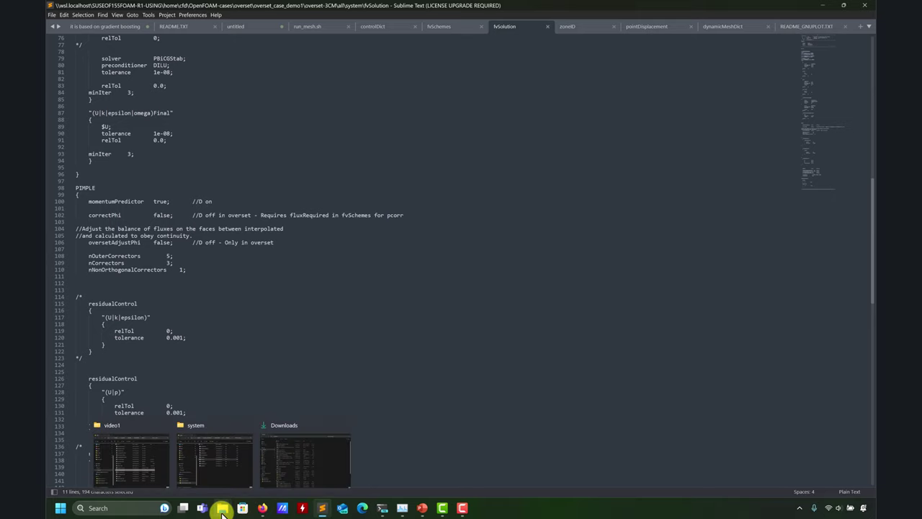
pyautogui.click(216, 461)
pyautogui.moveTo(633, 47); pyautogui.dragTo(588, 83)
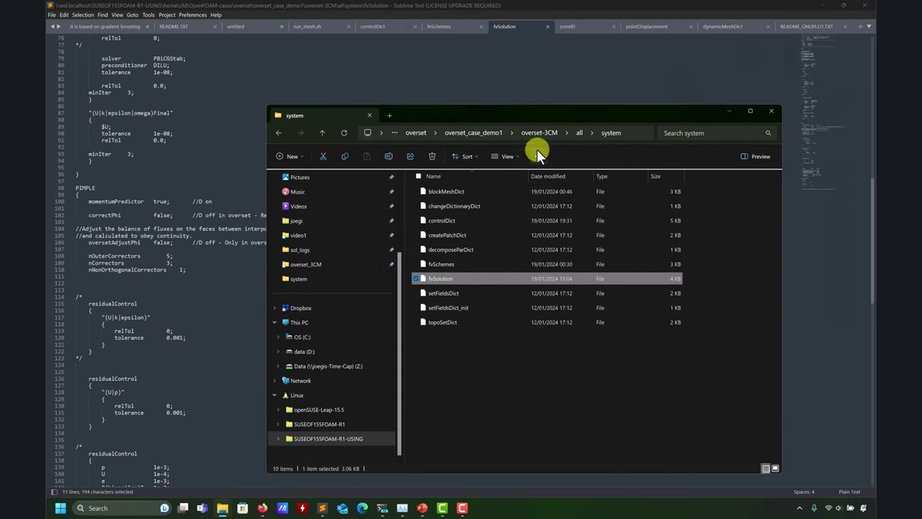
pyautogui.click(495, 133)
pyautogui.click(453, 193)
pyautogui.doubleClick(453, 195)
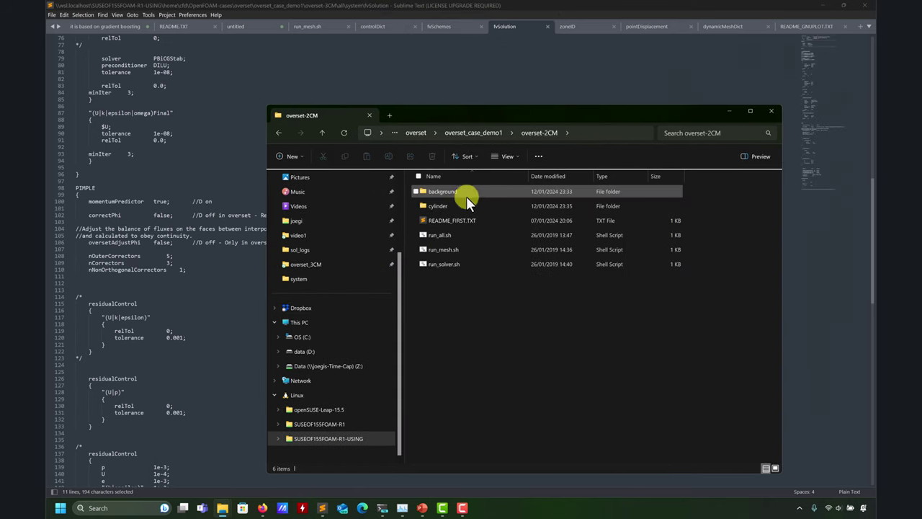
pyautogui.doubleClick(446, 191)
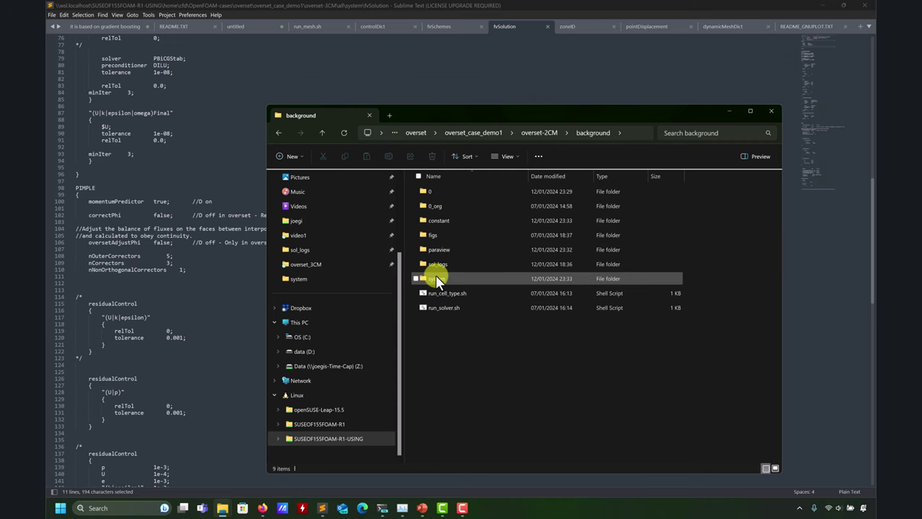
pyautogui.doubleClick(436, 279)
# Open the overset-2CM background fvSchemes file in the text editor and examine its oversetInterpolation block
pyautogui.moveTo(441, 279); pyautogui.dragTo(136, 239)
pyautogui.scroll(-13, 264, 257)
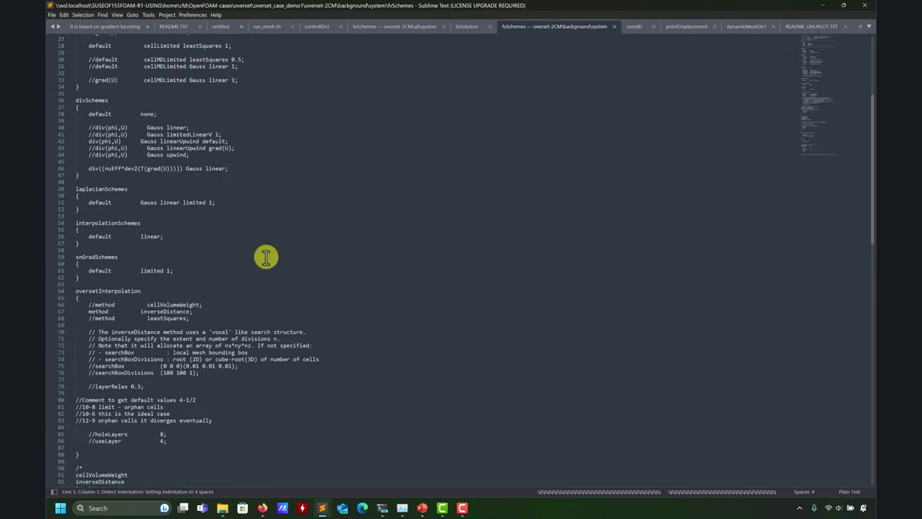
pyautogui.scroll(-6, 242, 261)
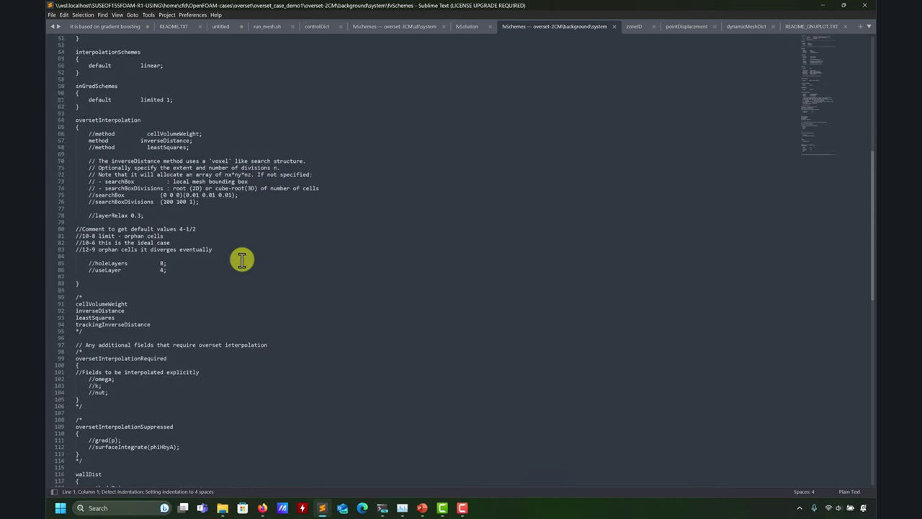
# Open the overset-2CM background fvSolution file in the text editor and go to its PIMPLE block
pyautogui.moveTo(223, 510)
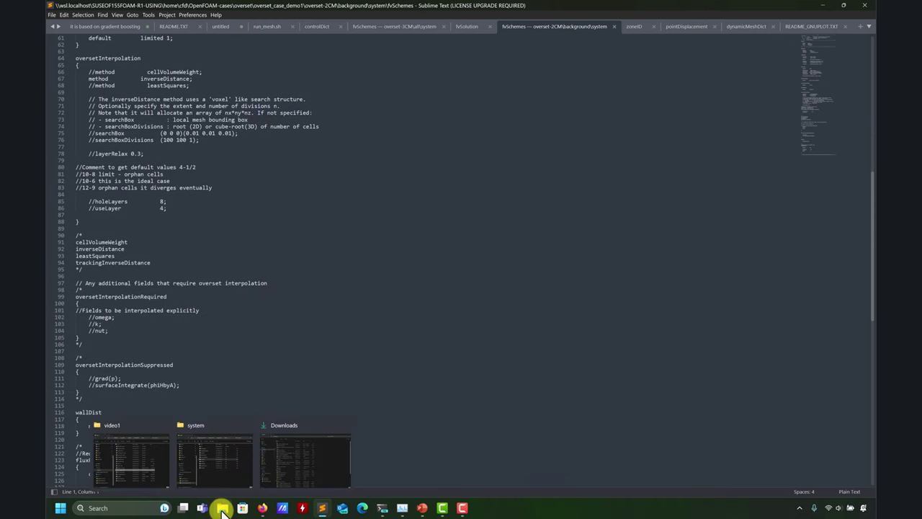
pyautogui.click(215, 465)
pyautogui.doubleClick(447, 295)
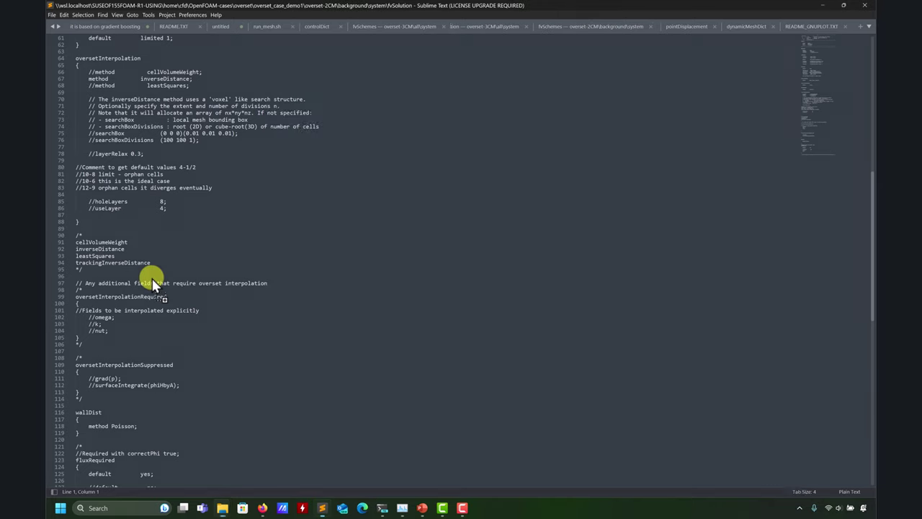
pyautogui.scroll(-8, 152, 277)
pyautogui.scroll(-5, 152, 277)
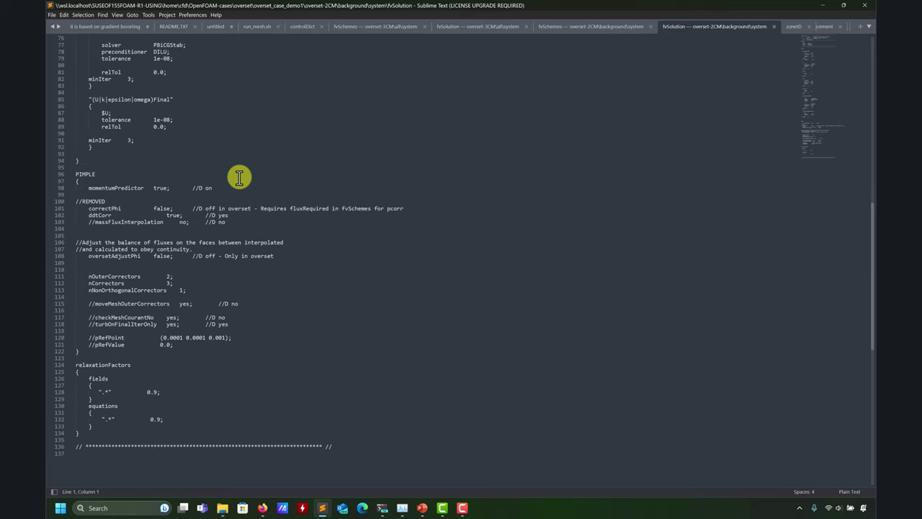
# Copy the PIMPLE lines from the //REMOVED comment through massFluxInterpolation in the overset-2CM fvSolution file
pyautogui.click(79, 202)
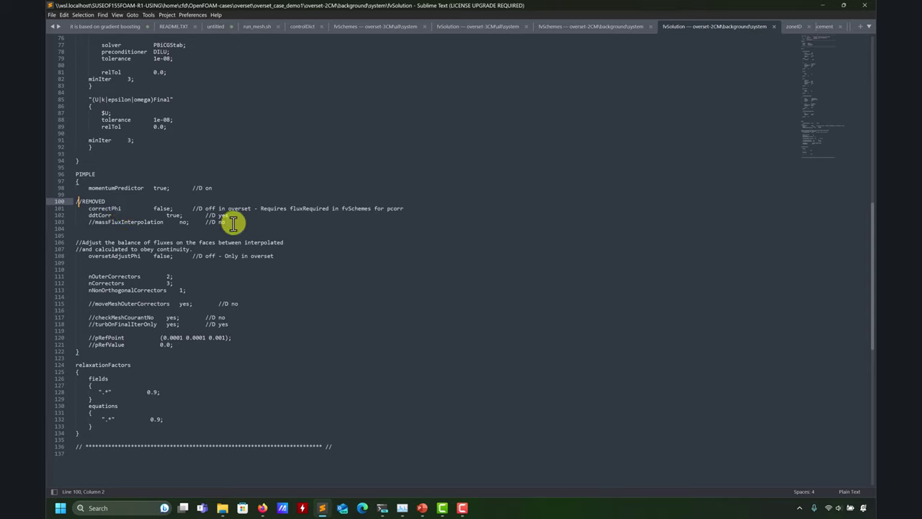
pyautogui.moveTo(233, 224); pyautogui.dragTo(52, 204)
pyautogui.hotkey('ctrl', 'c')
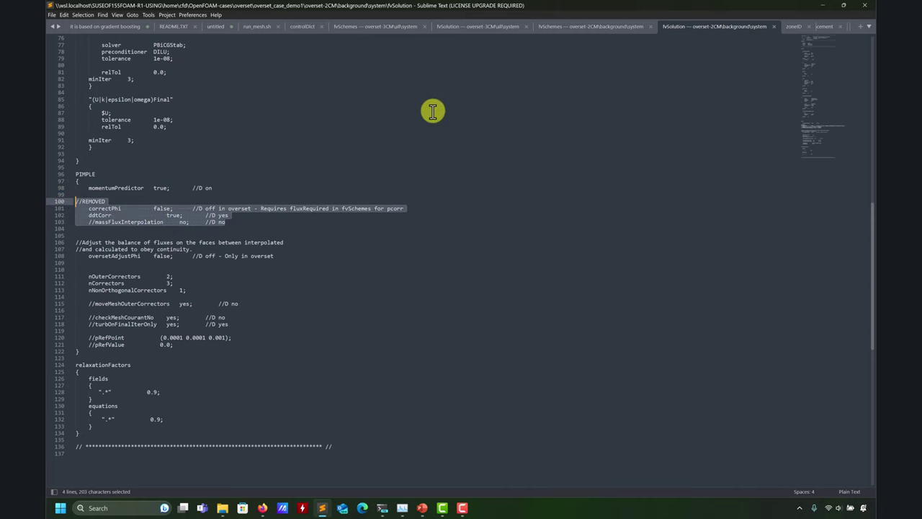
# Close the overset-2CM fvSchemes file and place the cursor on the blank line below momentumPredictor in the overset-3CM fvSolution file
pyautogui.click(550, 32)
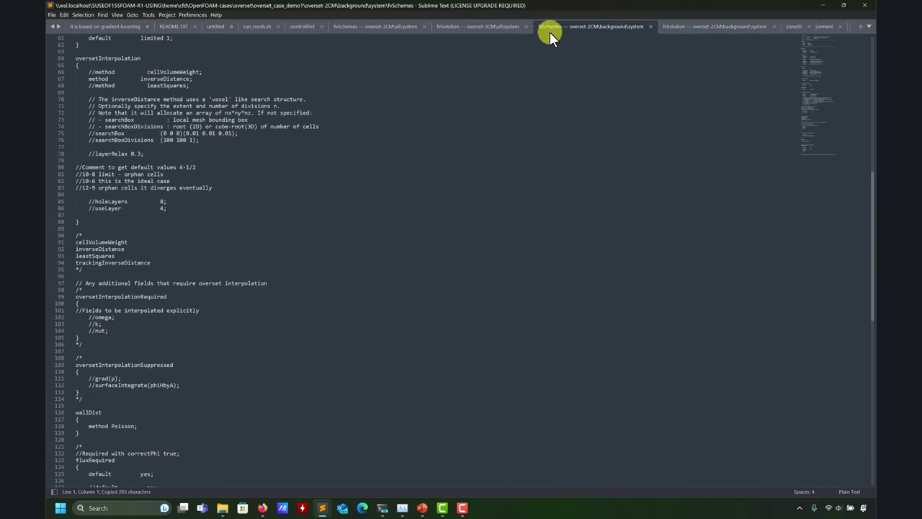
pyautogui.click(653, 25)
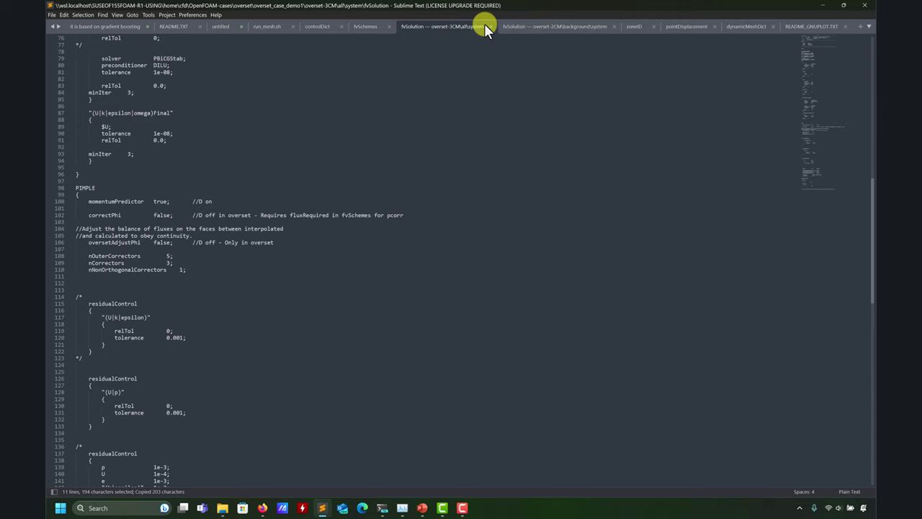
pyautogui.click(526, 26)
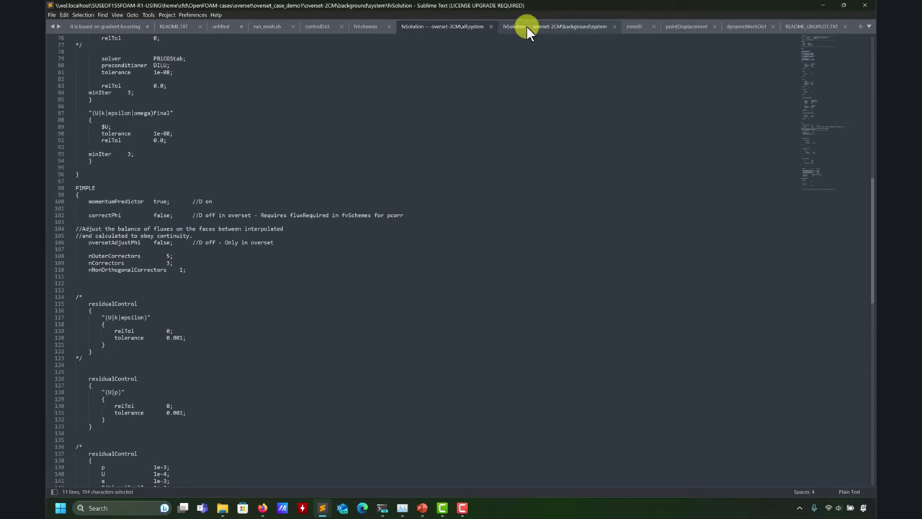
pyautogui.click(443, 26)
pyautogui.click(100, 208)
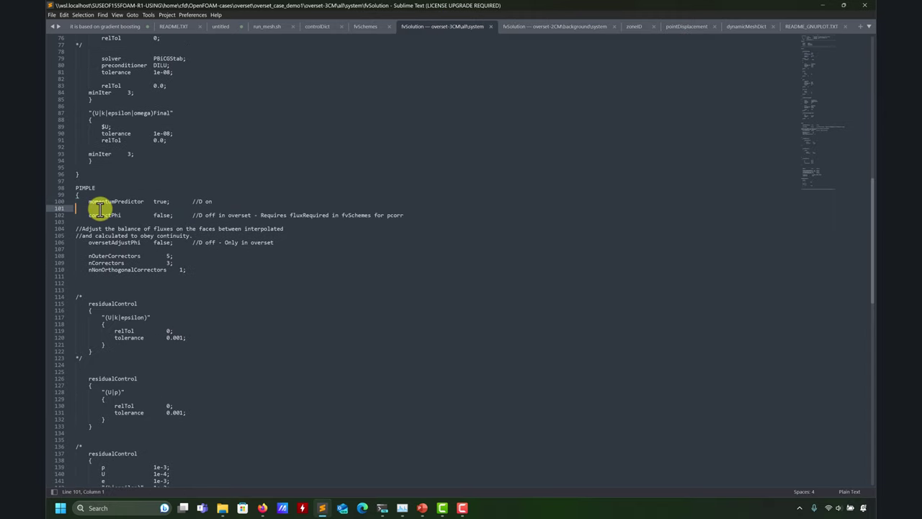
# Paste the copied REMOVED block with correctPhi, ddtCorr and massFluxInterpolation below momentumPredictor in the overset-3CM fvSolution, delete the original correctPhi line, and save
pyautogui.hotkey('ctrl', 'v')
pyautogui.press('Return')
pyautogui.press('Return')
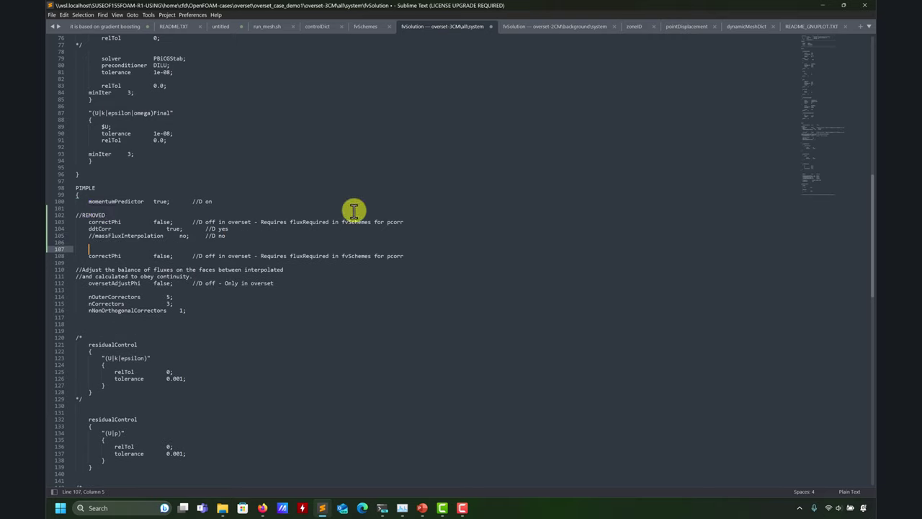
pyautogui.moveTo(401, 256); pyautogui.dragTo(123, 254)
pyautogui.press('BackSpace')
pyautogui.press('BackSpace')
pyautogui.press('BackSpace')
pyautogui.press('BackSpace')
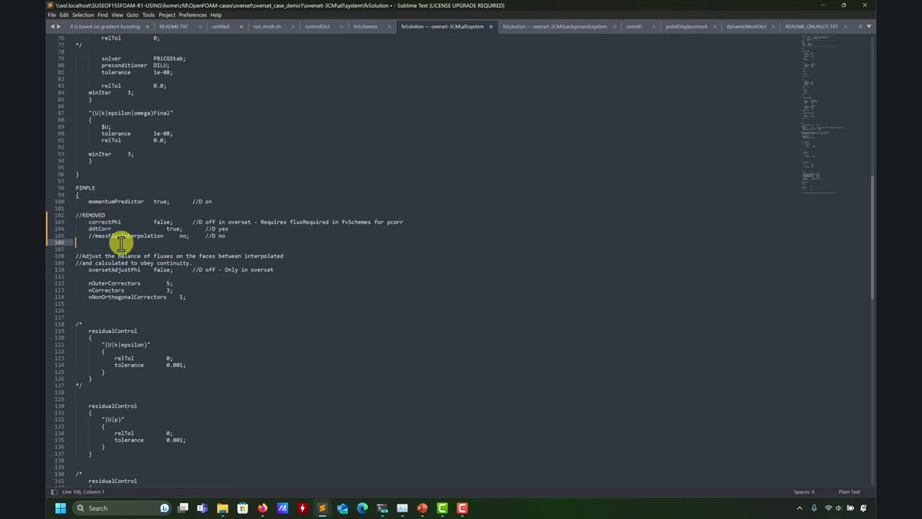
pyautogui.press('BackSpace')
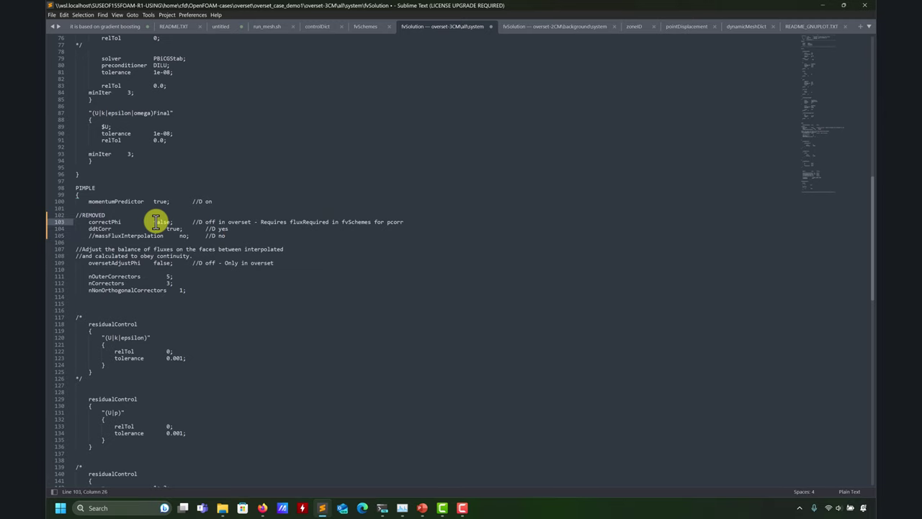
pyautogui.hotkey('ctrl', 's')
# Replace the overset-3CM oversetAdjustPhi entry and its two comment lines with the copy from the overset-2CM fvSolution, and save
pyautogui.click(556, 29)
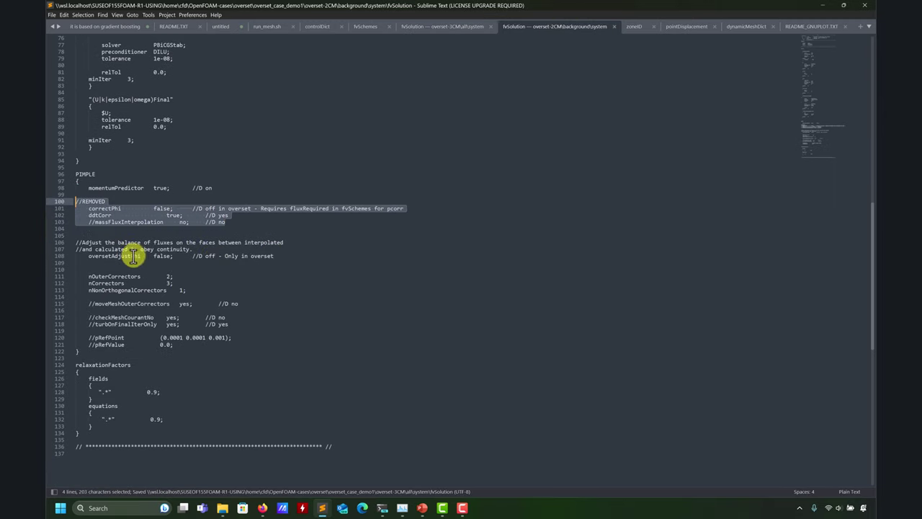
pyautogui.moveTo(278, 256); pyautogui.dragTo(64, 245)
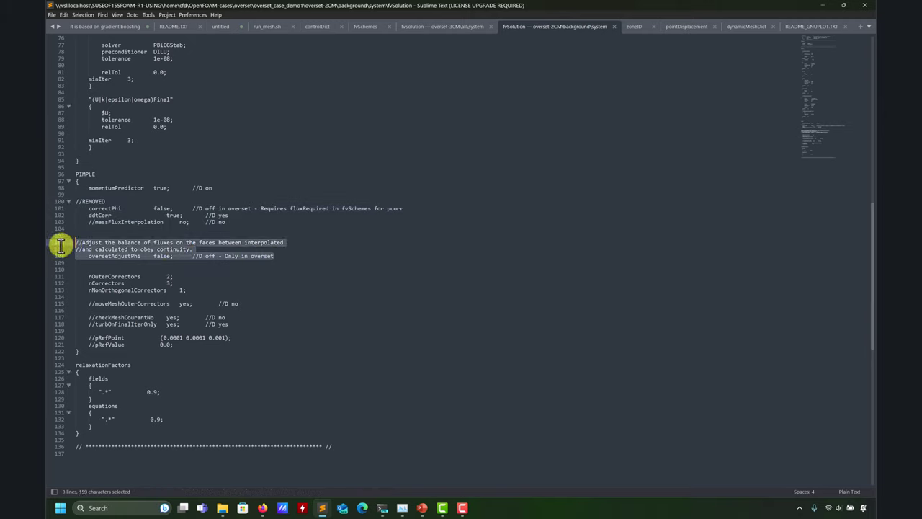
pyautogui.hotkey('ctrl', 'c')
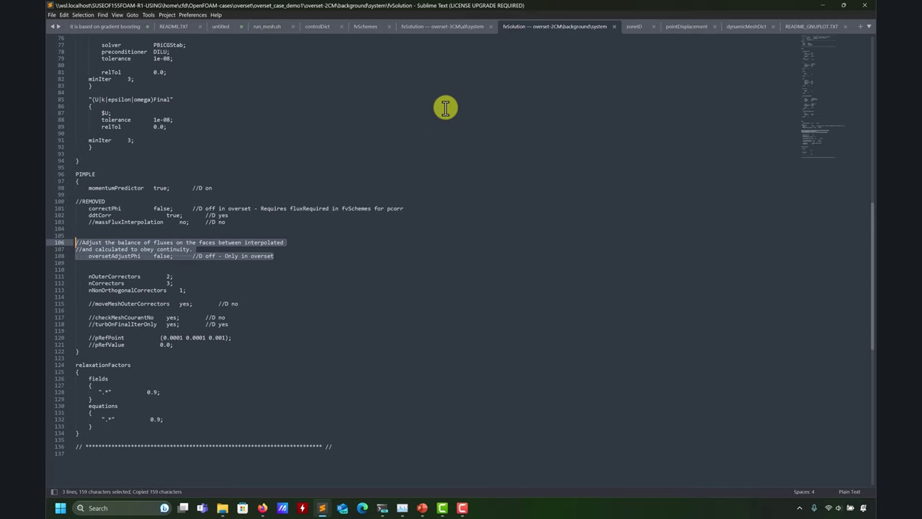
pyautogui.click(438, 26)
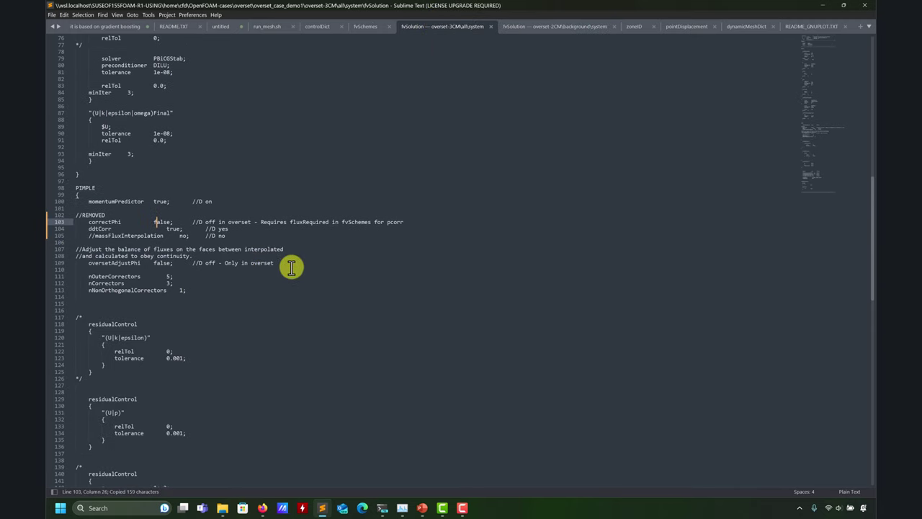
pyautogui.moveTo(274, 263); pyautogui.dragTo(63, 247)
pyautogui.hotkey('ctrl', 'v')
pyautogui.hotkey('ctrl', 's')
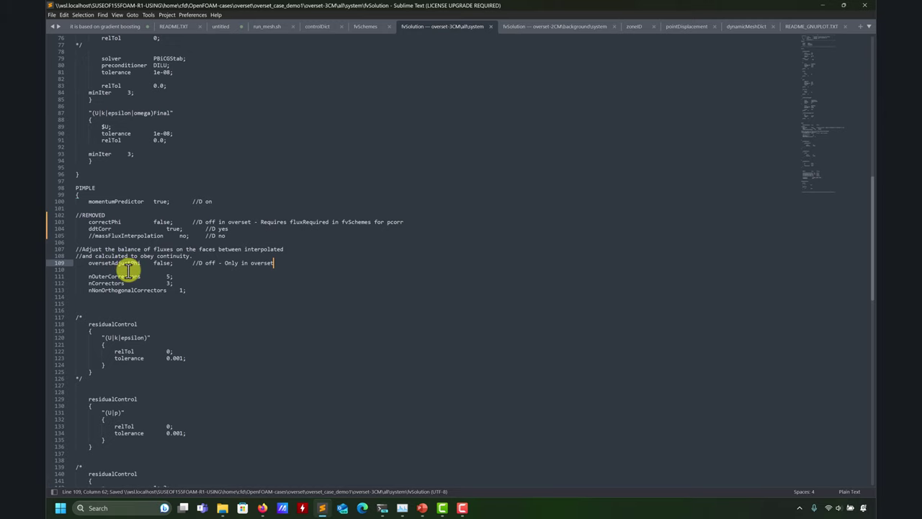
# Compare the two fvSolution files and delete the duplicate ddtCorr line below the residualControl blocks in the overset-3CM one
pyautogui.click(548, 29)
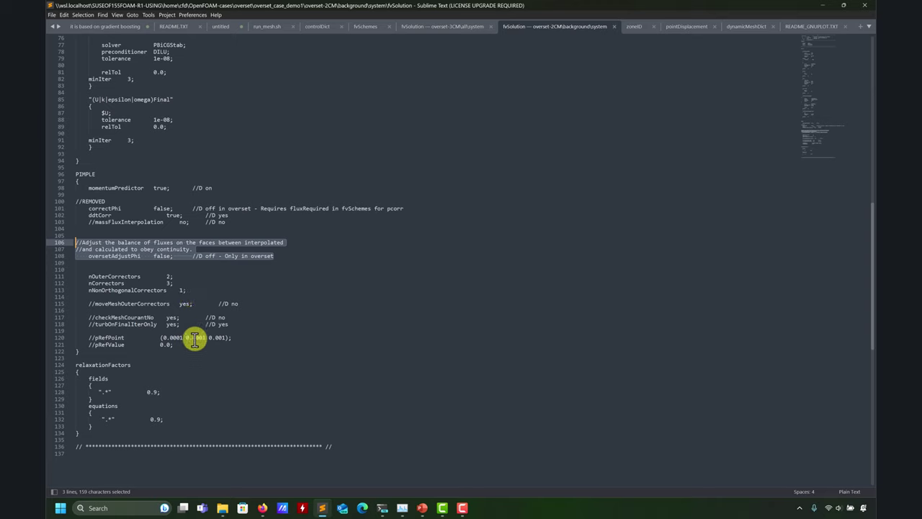
pyautogui.click(128, 318)
pyautogui.click(436, 29)
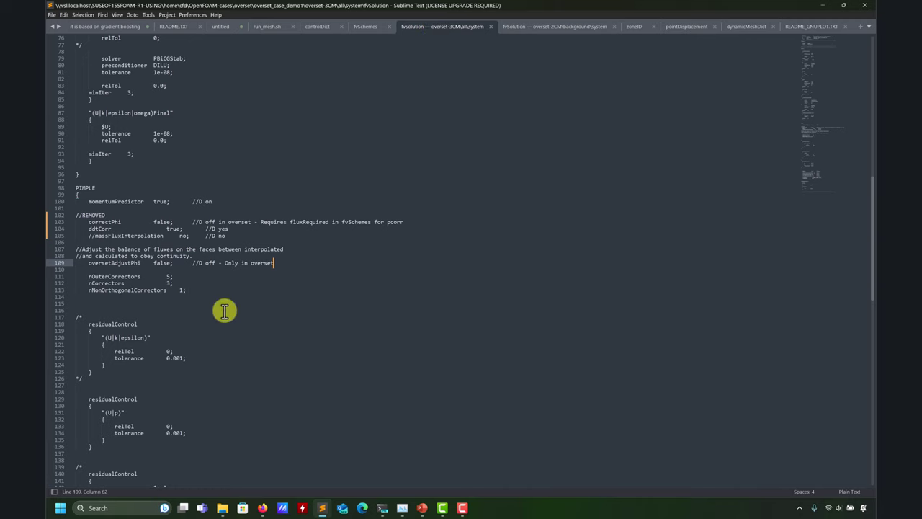
pyautogui.scroll(-7, 115, 308)
pyautogui.scroll(-3, 116, 308)
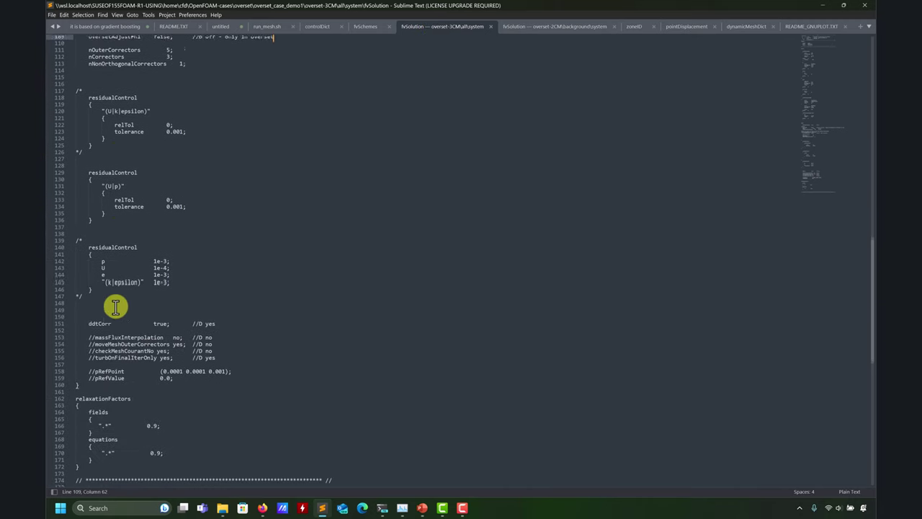
pyautogui.scroll(4, 115, 305)
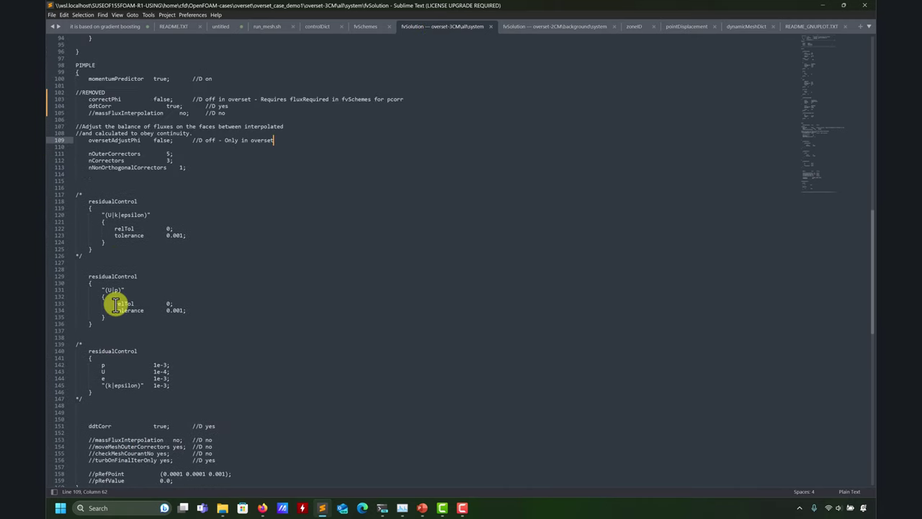
pyautogui.scroll(-4, 115, 304)
pyautogui.moveTo(232, 344); pyautogui.dragTo(55, 345)
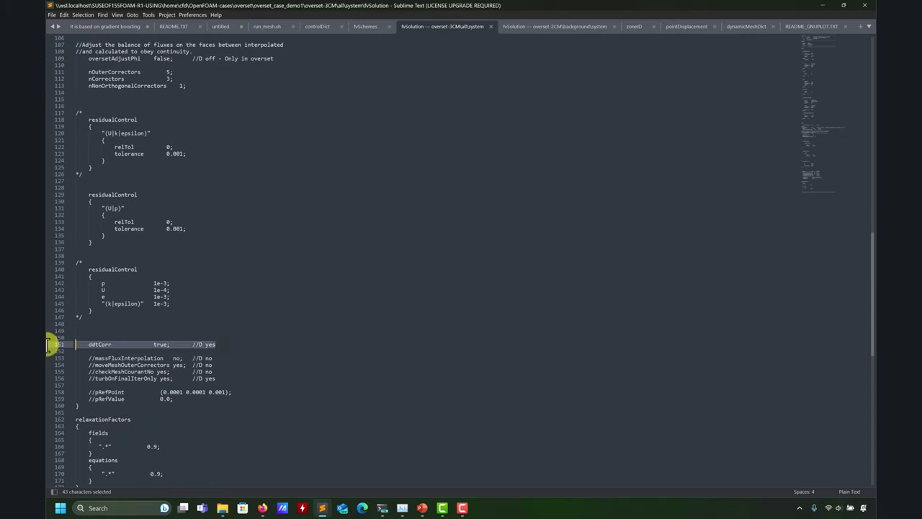
pyautogui.press('BackSpace')
pyautogui.scroll(4, 232, 345)
pyautogui.press('BackSpace')
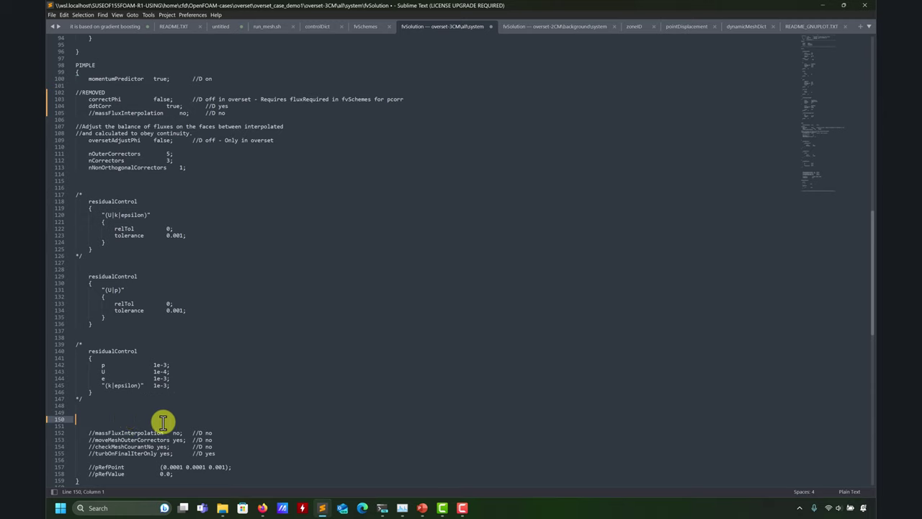
# Delete the duplicate commented massFluxInterpolation line and the surplus blank lines above moveMeshOuterCorrectors, and save the file
pyautogui.moveTo(220, 433); pyautogui.dragTo(58, 432)
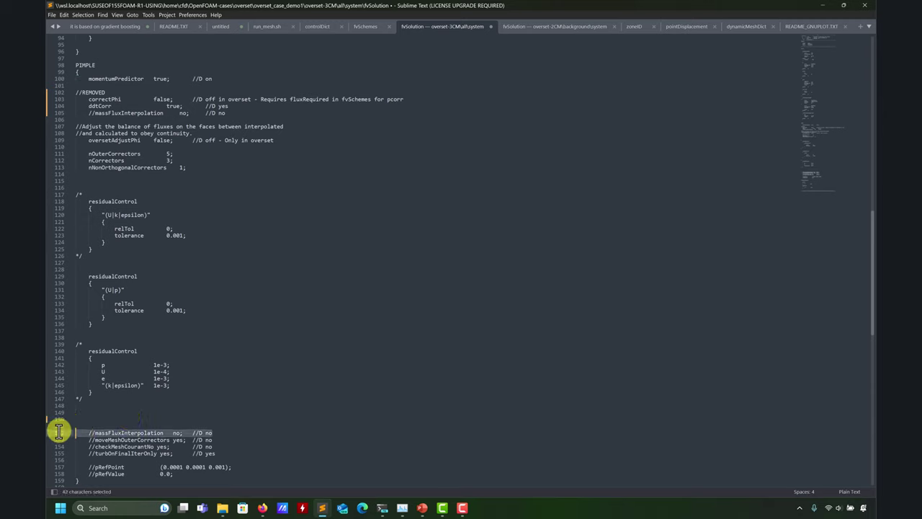
pyautogui.press('BackSpace')
pyautogui.press('BackSpace')
pyautogui.press('BackSpace')
pyautogui.press('BackSpace')
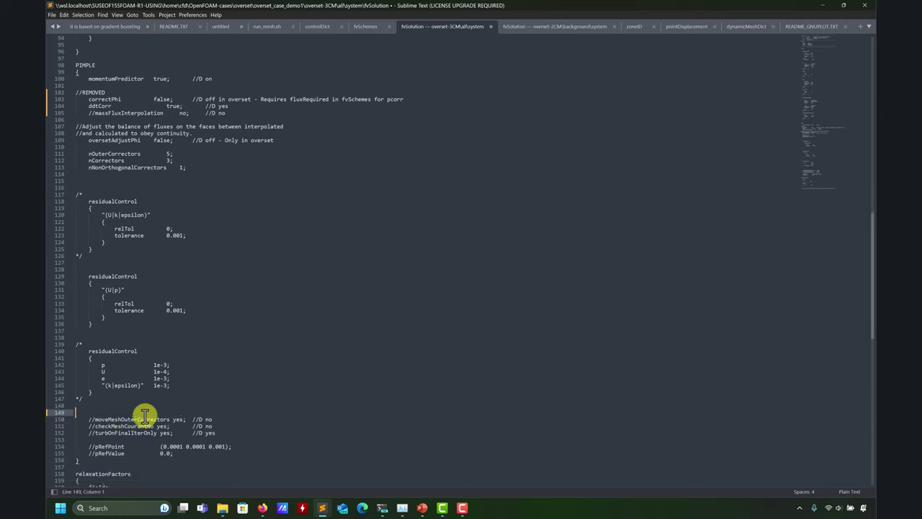
pyautogui.hotkey('ctrl', 's')
# Replace the overset-3CM moveMeshOuterCorrectors, checkMeshCourantNo and turbOnFinalIterOnly comment lines with those from the overset-2CM fvSolution, and save
pyautogui.click(546, 27)
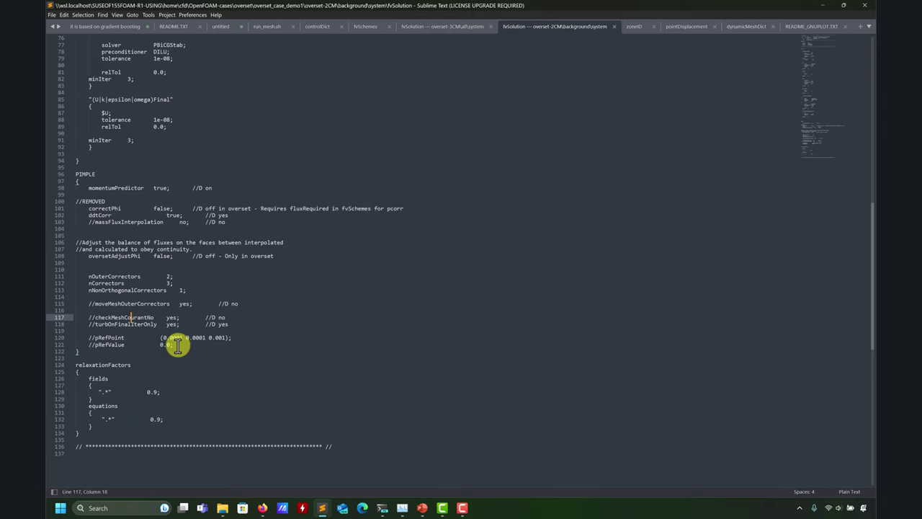
pyautogui.moveTo(237, 324); pyautogui.dragTo(62, 307)
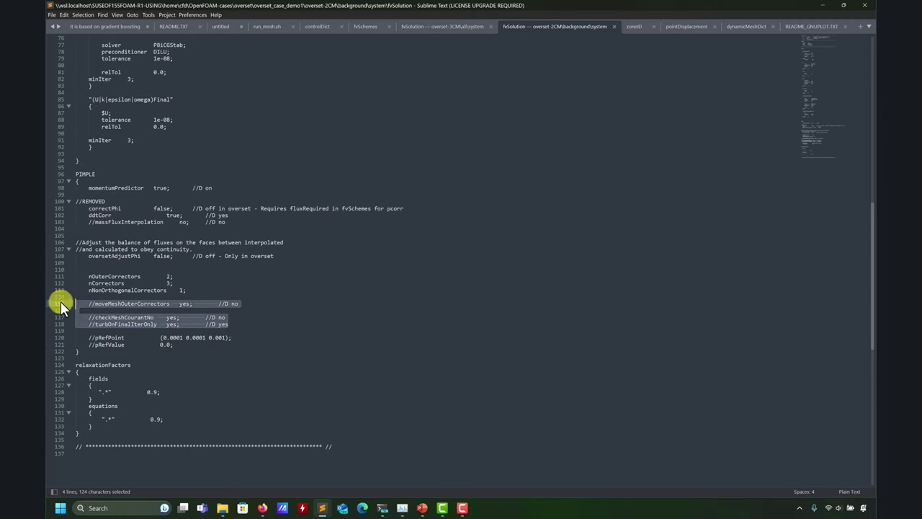
pyautogui.hotkey('ctrl', 'c')
pyautogui.click(440, 26)
pyautogui.scroll(-4, 237, 332)
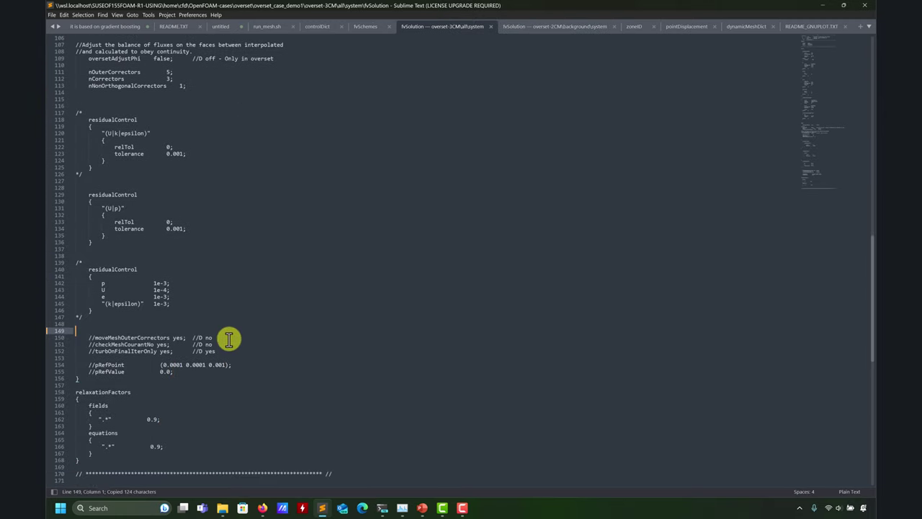
pyautogui.moveTo(227, 352); pyautogui.dragTo(65, 336)
pyautogui.hotkey('ctrl', 'v')
pyautogui.hotkey('ctrl', 's')
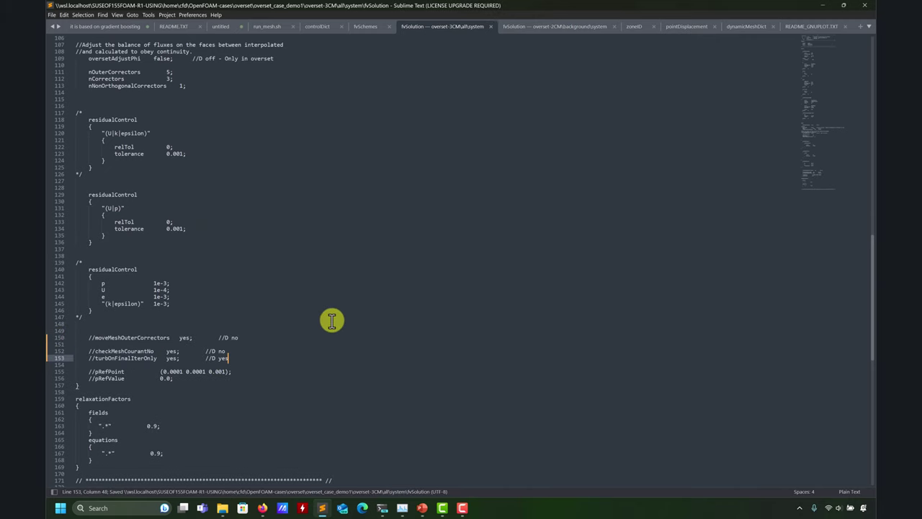
# Close both fvSolution files along with fvSchemes and controlDict
pyautogui.scroll(3, 368, 285)
pyautogui.scroll(5, 367, 285)
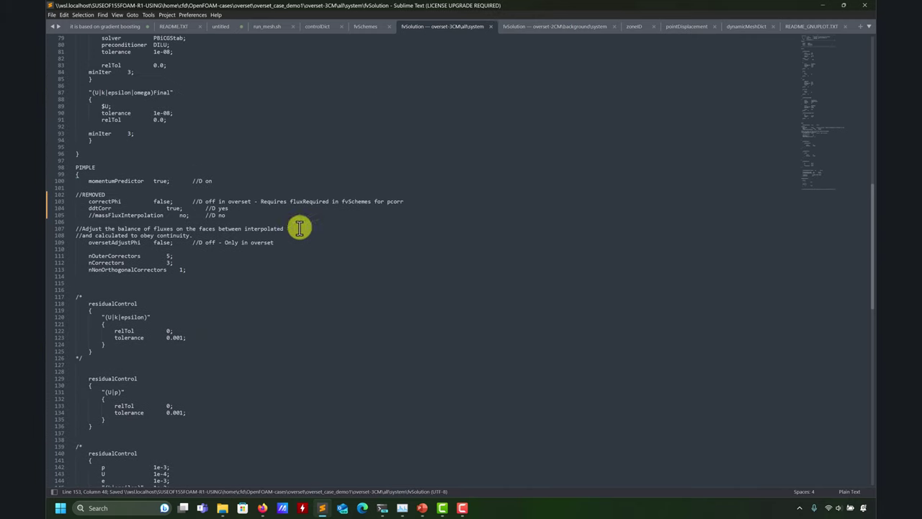
pyautogui.click(491, 26)
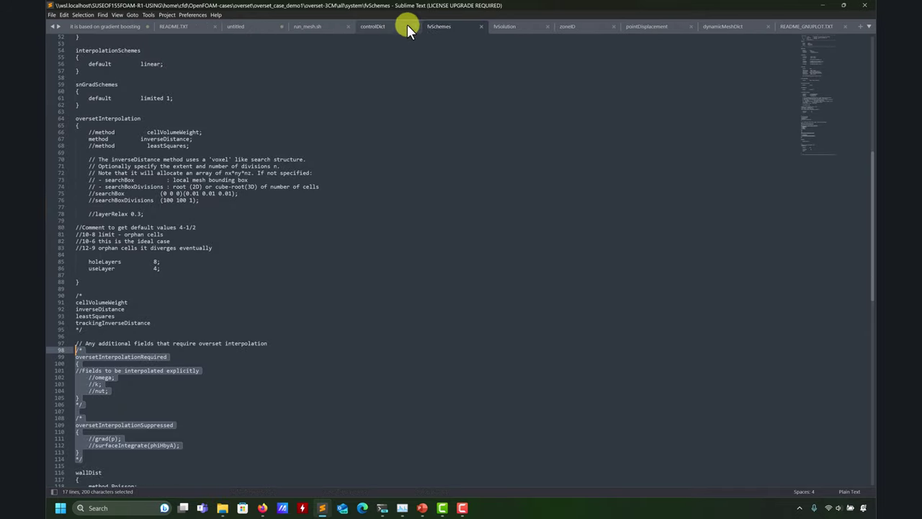
pyautogui.click(482, 26)
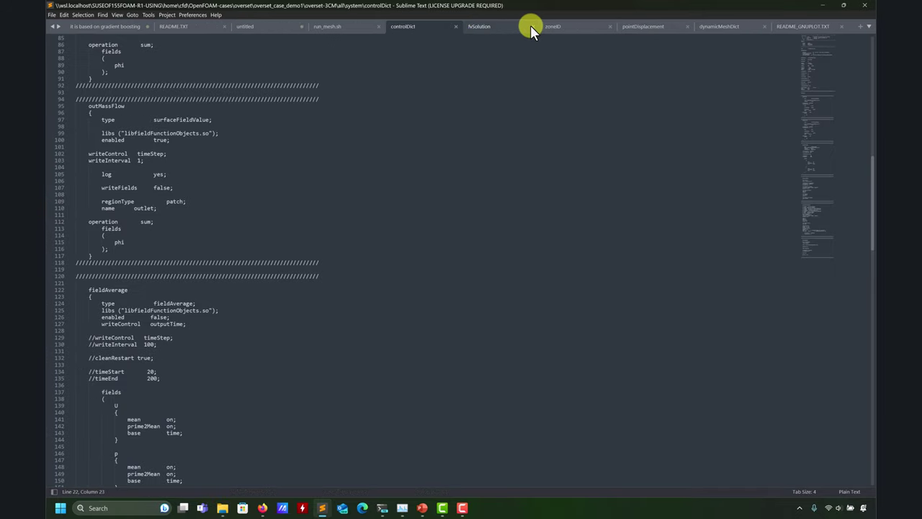
pyautogui.click(532, 27)
pyautogui.click(454, 27)
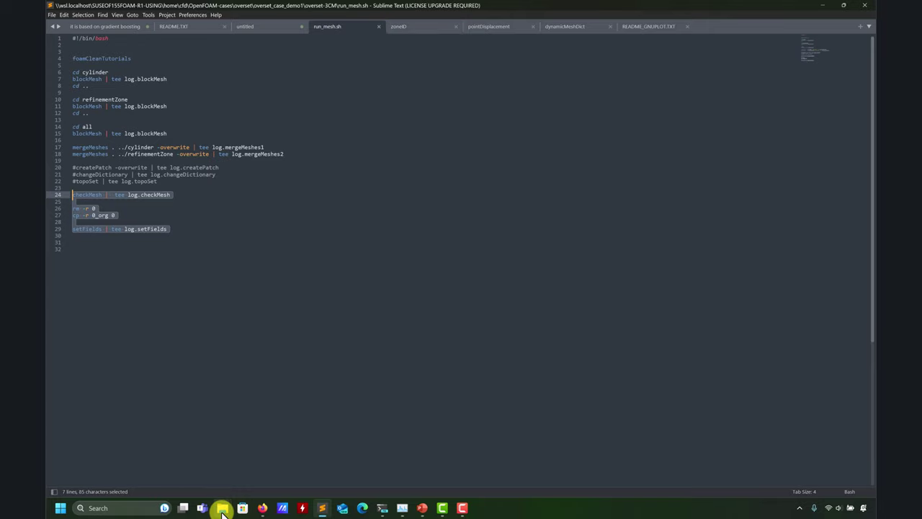
# Open the U and p files from the 0_org folder of the overset-2CM background case
pyautogui.moveTo(221, 510)
pyautogui.click(211, 470)
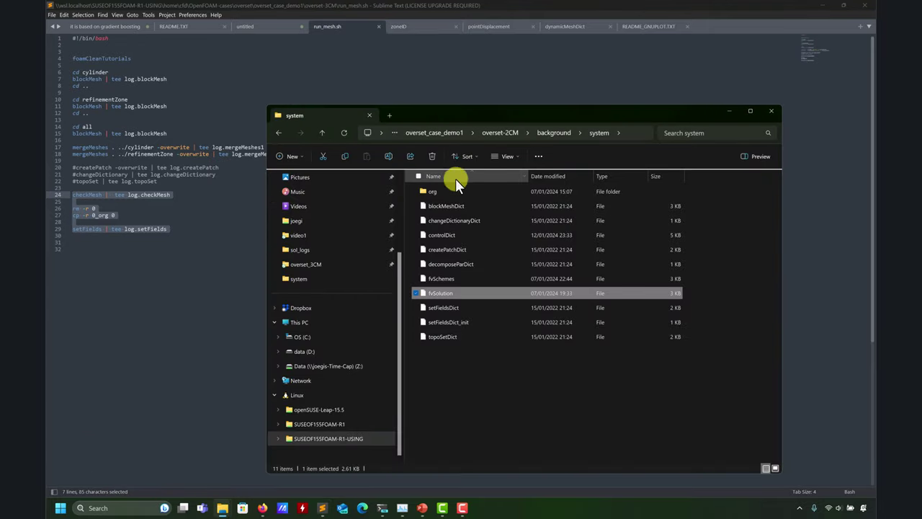
pyautogui.click(326, 133)
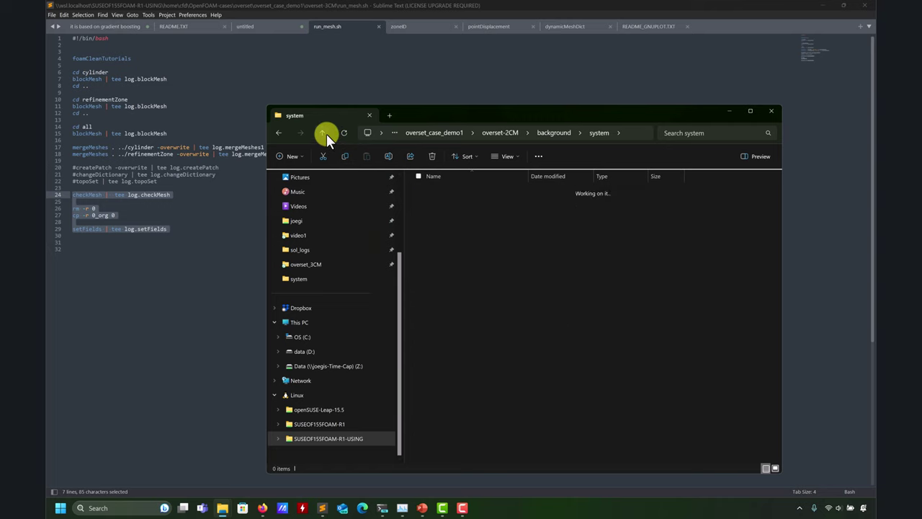
pyautogui.doubleClick(431, 205)
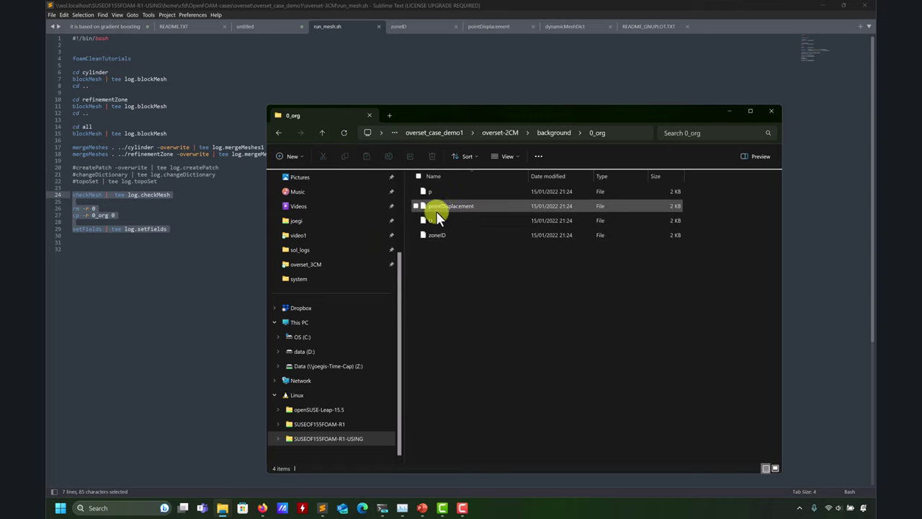
pyautogui.doubleClick(428, 222)
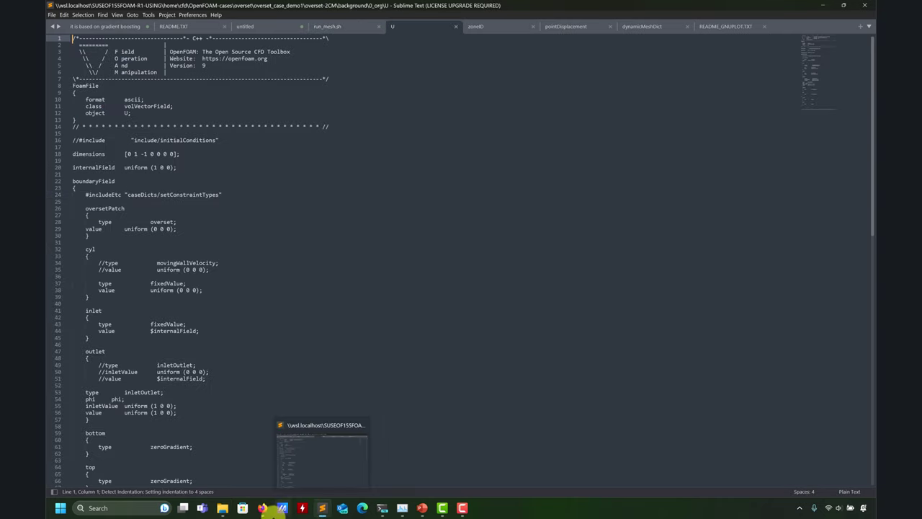
pyautogui.moveTo(225, 509)
pyautogui.click(219, 473)
pyautogui.click(432, 190)
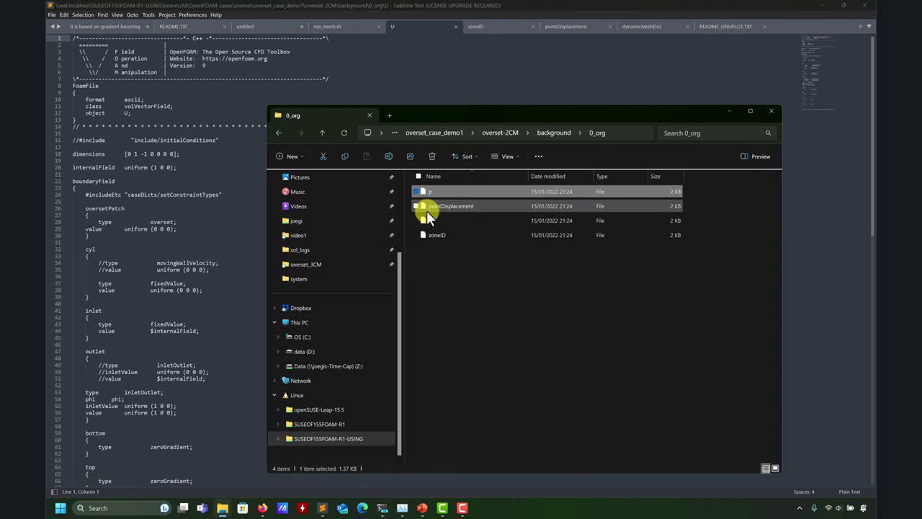
pyautogui.press('Return')
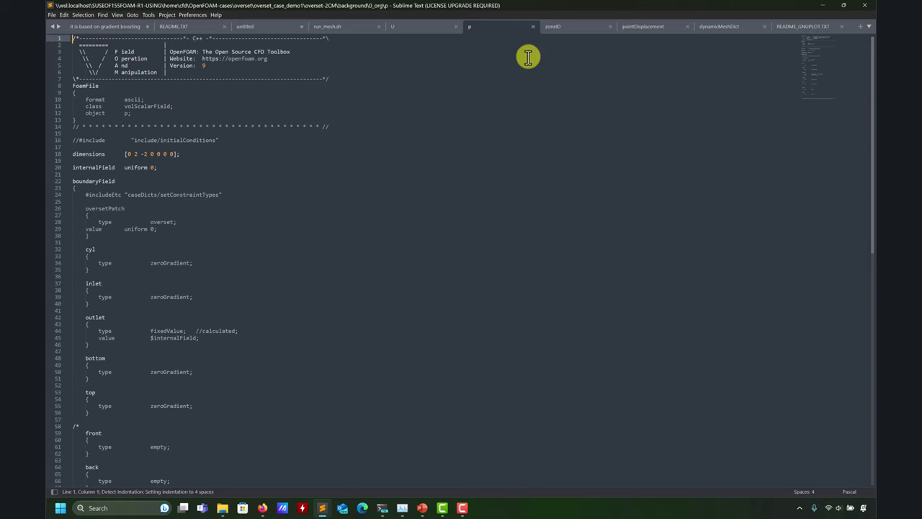
# Place the overset-3CM pointDisplacement file beside p and examine its oversetPatch boundary condition
pyautogui.click(582, 27)
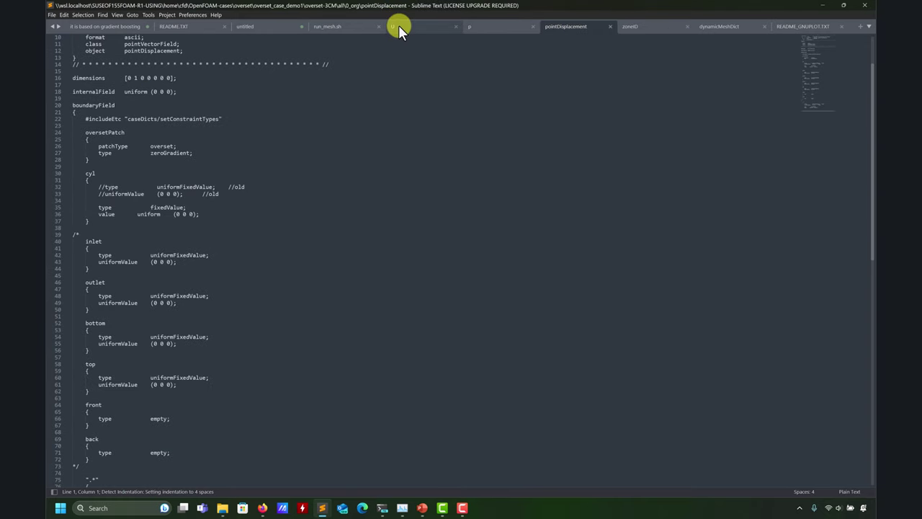
pyautogui.moveTo(90, 159); pyautogui.dragTo(48, 134)
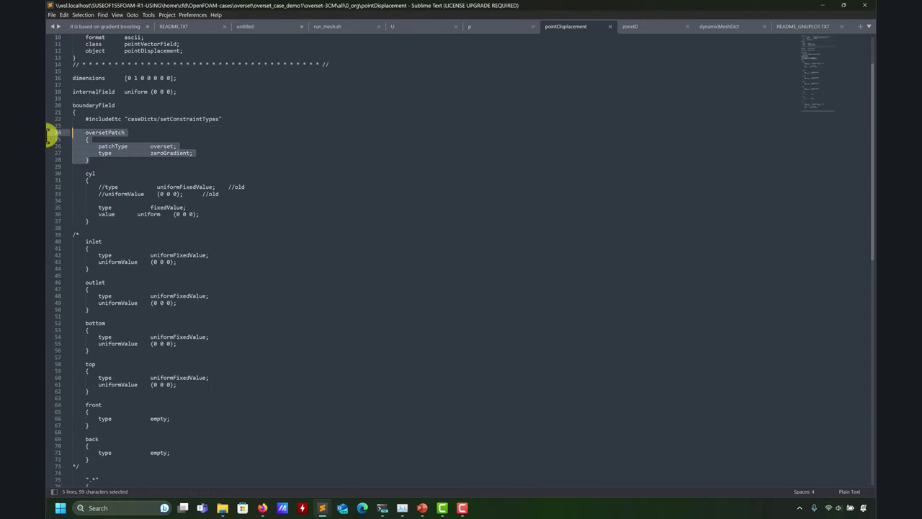
pyautogui.click(95, 154)
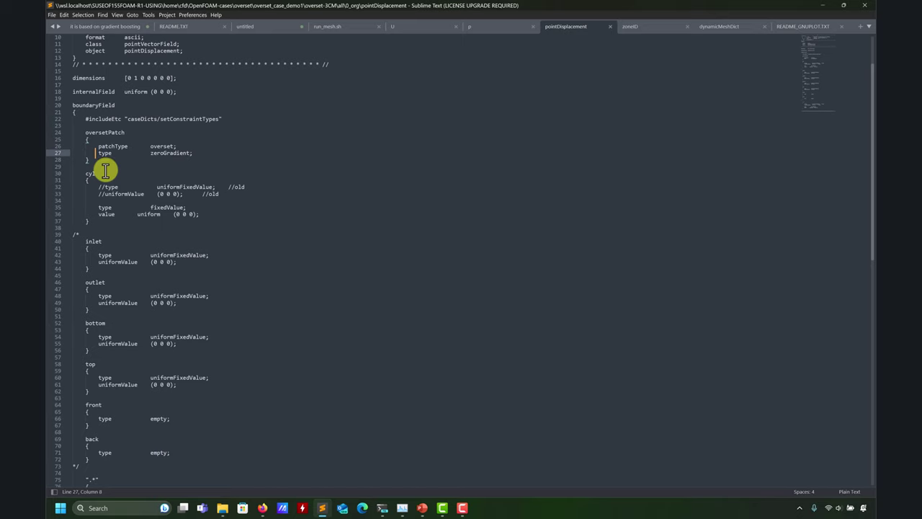
pyautogui.moveTo(92, 159); pyautogui.dragTo(52, 135)
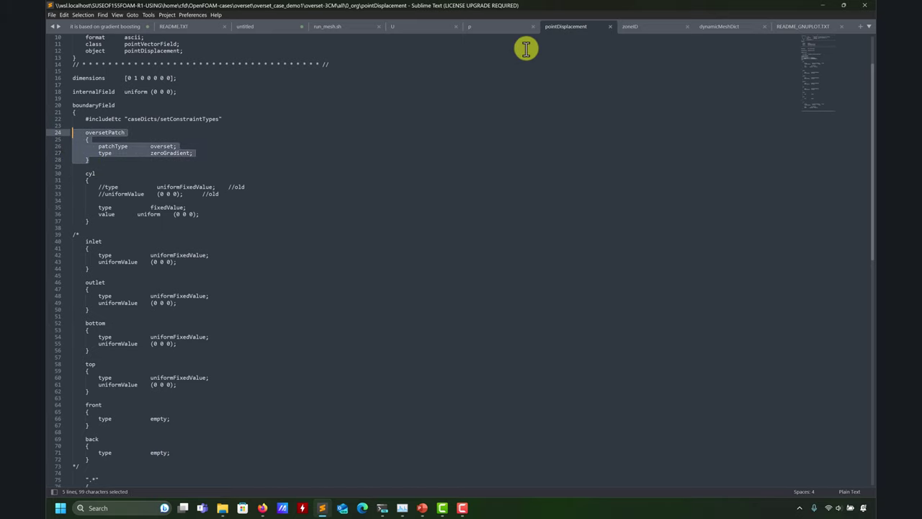
pyautogui.click(114, 136)
pyautogui.doubleClick(116, 131)
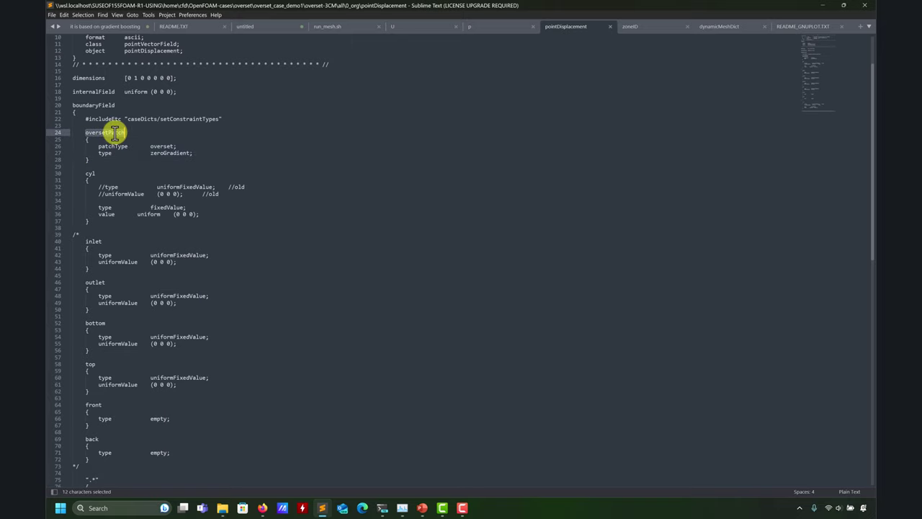
# Check the oversetPatch name and patchType in pointDisplacement against the oversetPatch block in p
pyautogui.doubleClick(162, 145)
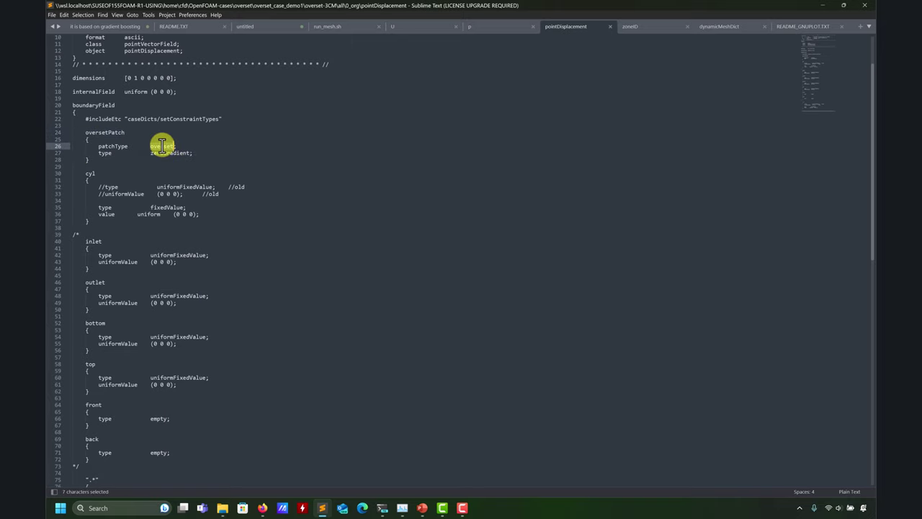
pyautogui.doubleClick(107, 133)
pyautogui.click(472, 25)
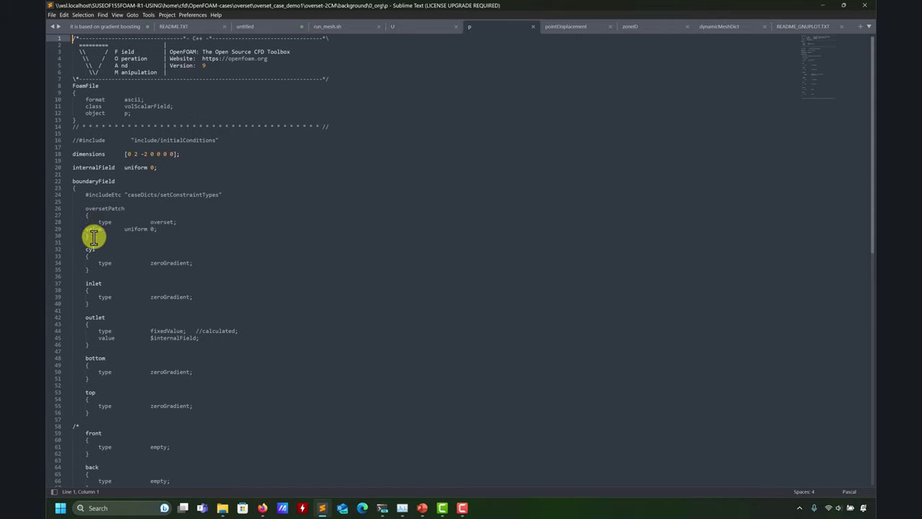
pyautogui.moveTo(93, 240); pyautogui.dragTo(59, 214)
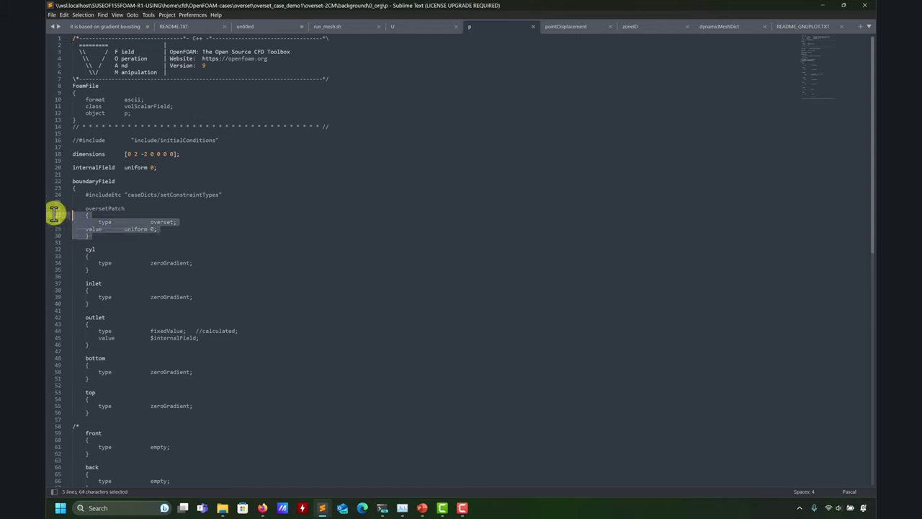
# Examine the type and value lines of the oversetPatch entry in U and the matching value line in p
pyautogui.click(412, 29)
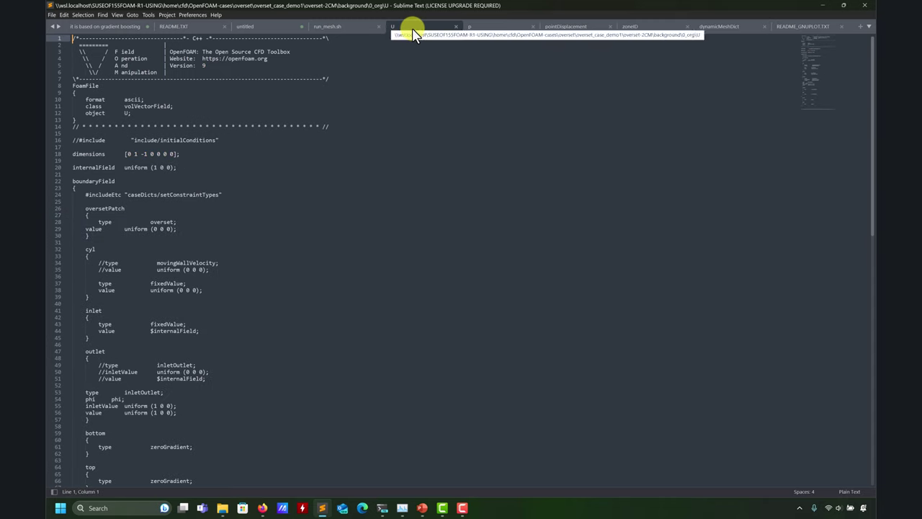
pyautogui.moveTo(177, 229); pyautogui.dragTo(48, 220)
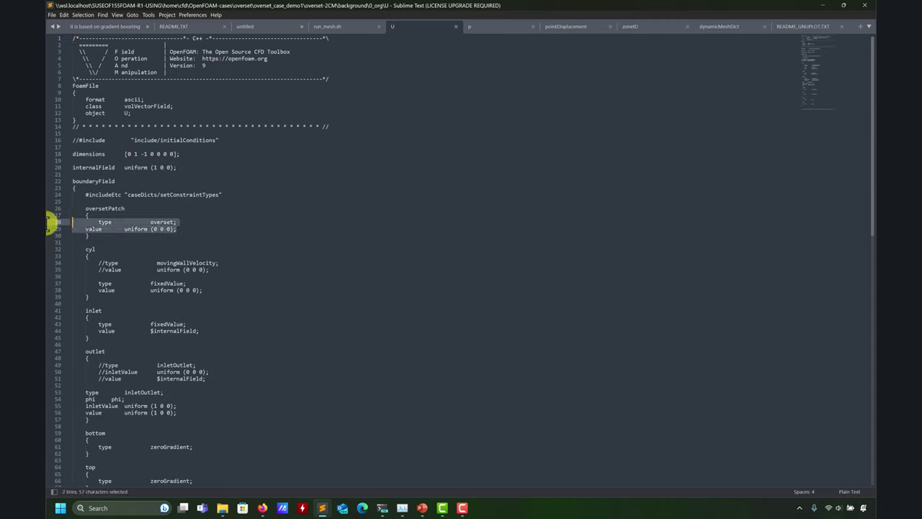
pyautogui.moveTo(177, 229); pyautogui.dragTo(58, 226)
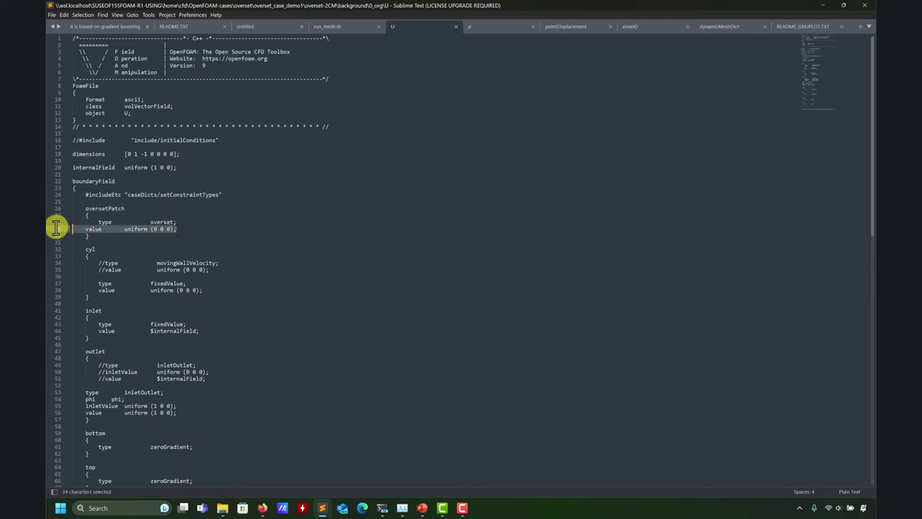
pyautogui.click(494, 27)
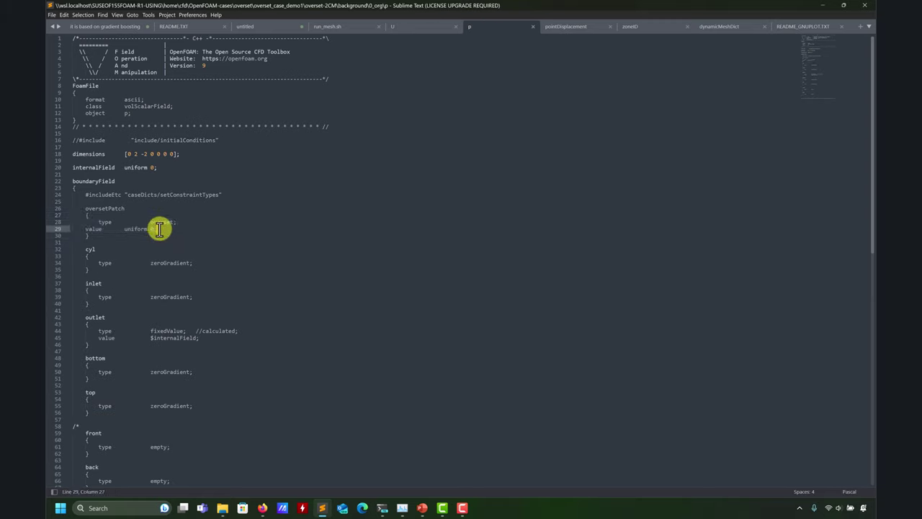
pyautogui.moveTo(158, 229); pyautogui.dragTo(58, 226)
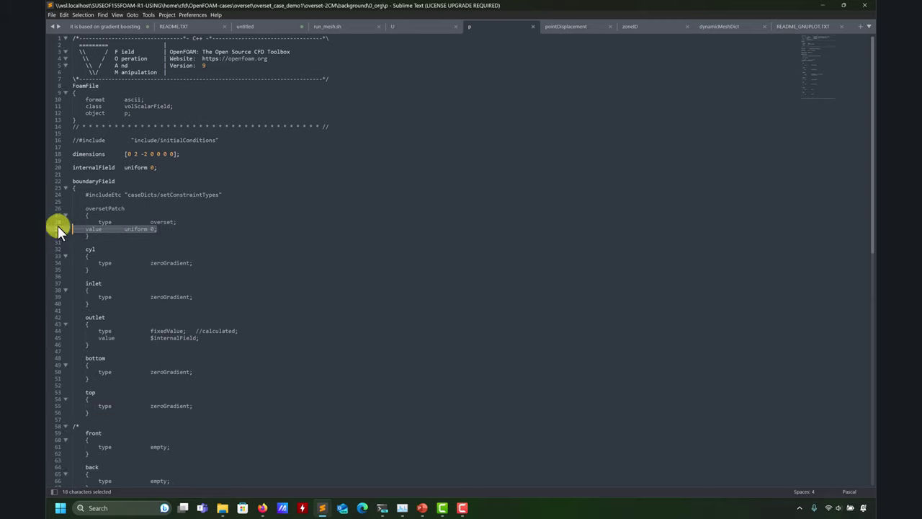
# Compare the oversetPatch patchType and type lines in pointDisplacement with the p file
pyautogui.click(562, 29)
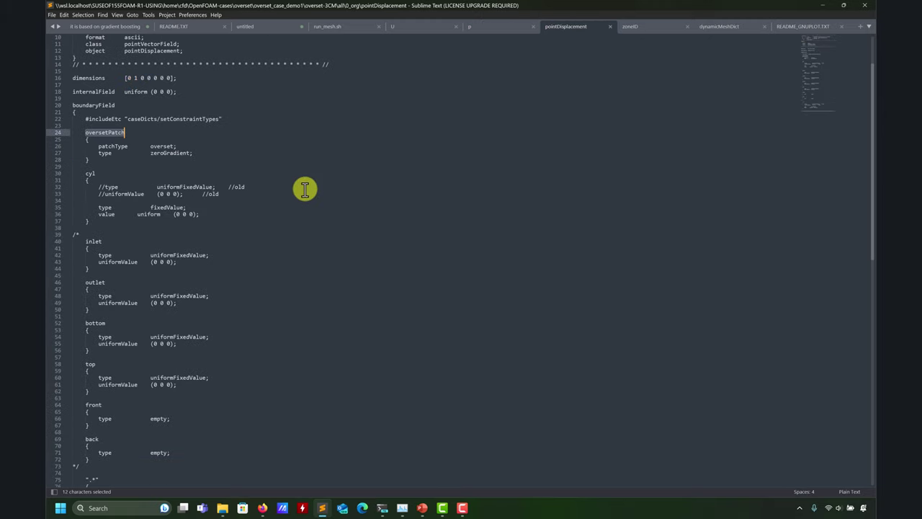
pyautogui.moveTo(192, 152); pyautogui.dragTo(61, 146)
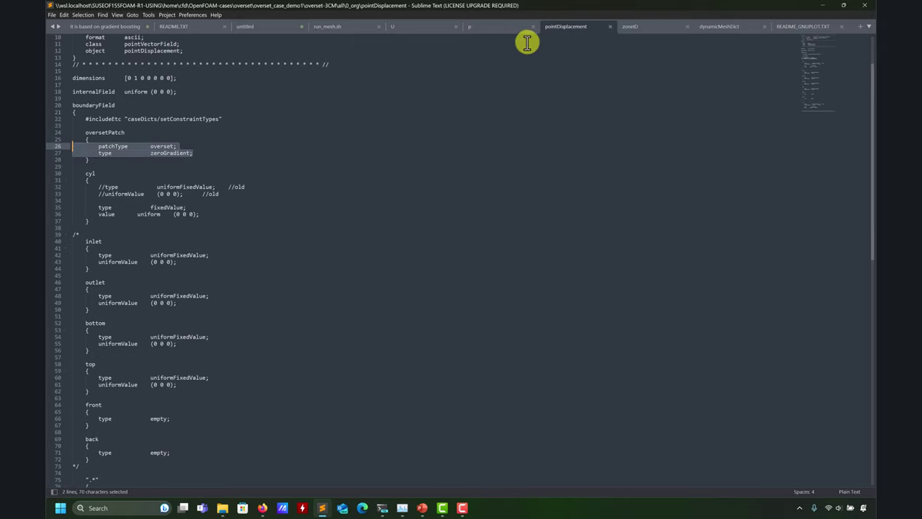
pyautogui.click(469, 27)
pyautogui.click(569, 27)
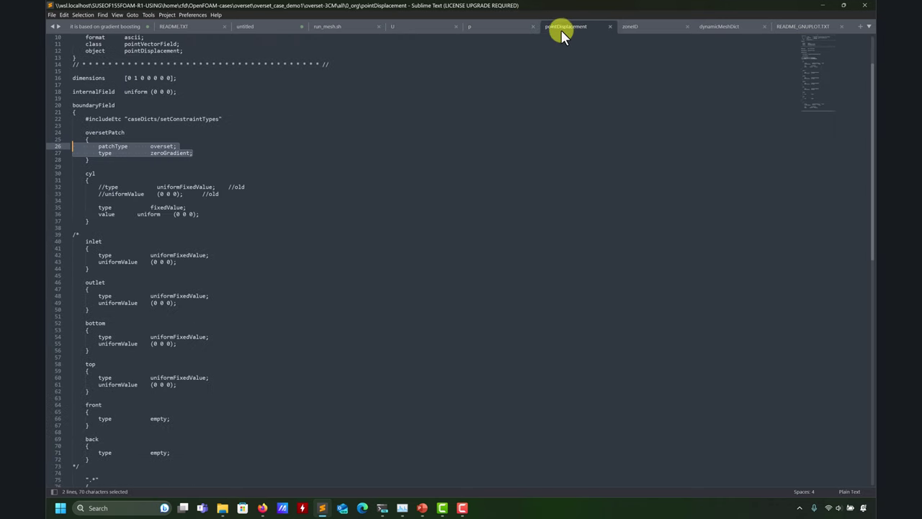
# Switch to File Explorer and look in the constant folder of the overset-2CM background case
pyautogui.click(224, 507)
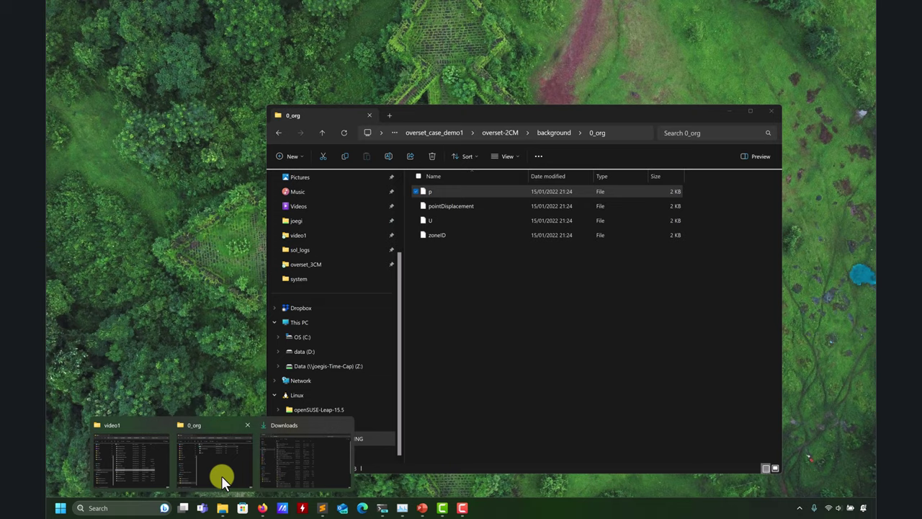
pyautogui.click(221, 475)
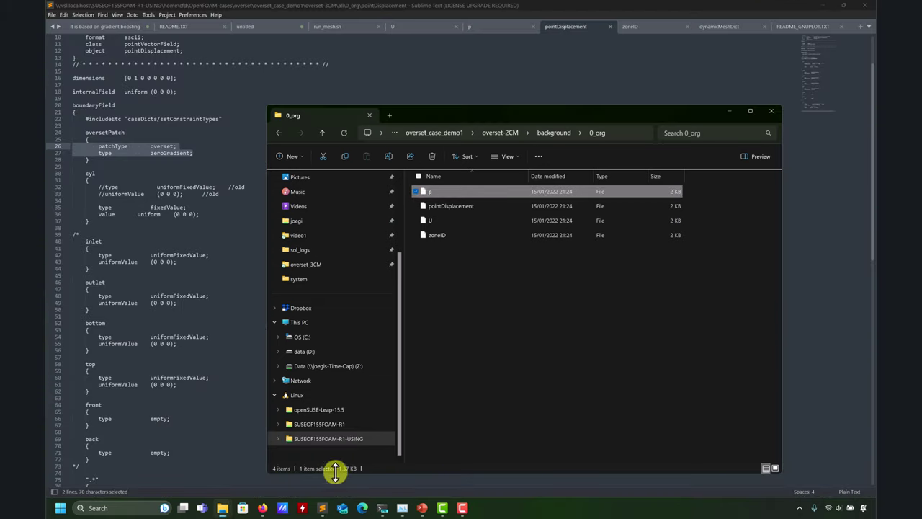
pyautogui.click(549, 131)
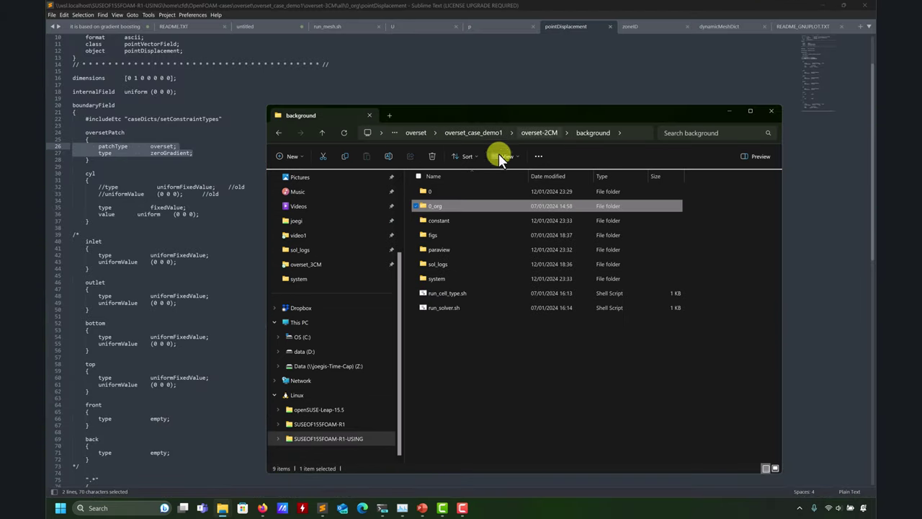
pyautogui.click(445, 222)
pyautogui.doubleClick(445, 222)
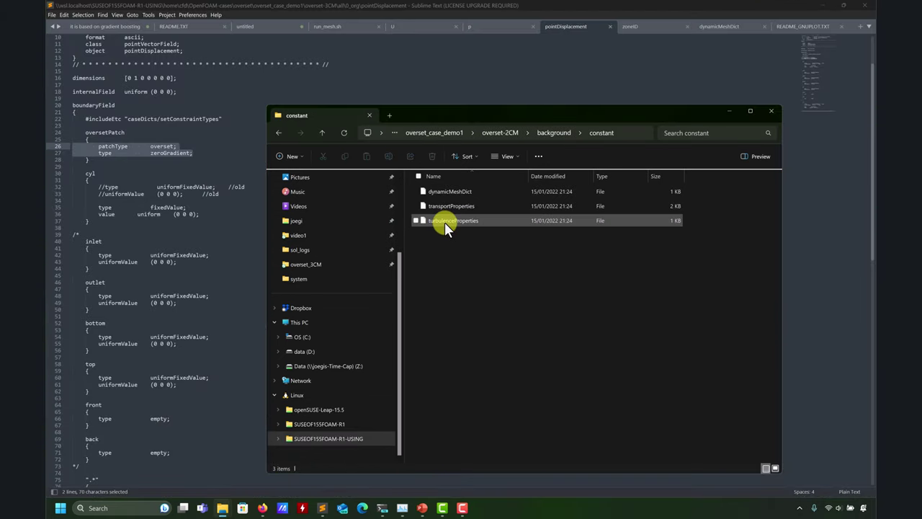
# Go up to the overset_case_demo1 folder and open the all folder of the overset-3CM case
pyautogui.click(328, 132)
pyautogui.click(328, 132)
pyautogui.click(328, 132)
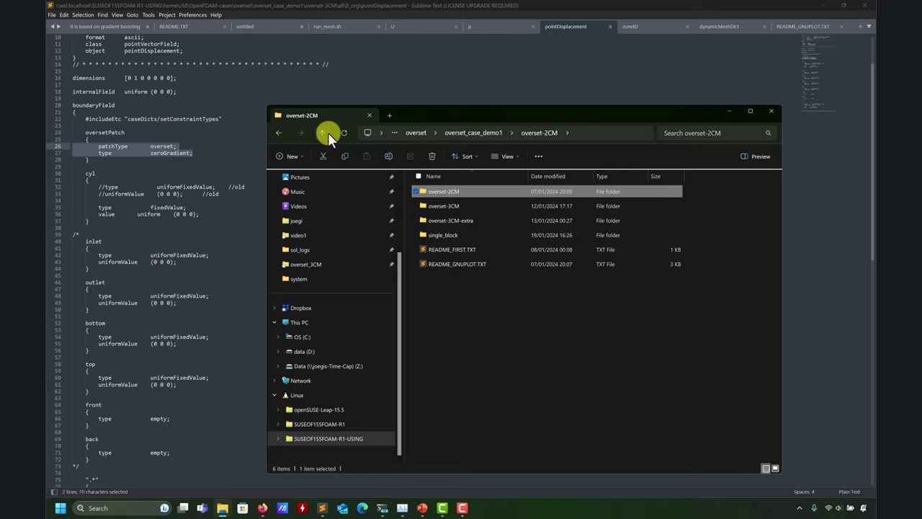
pyautogui.doubleClick(459, 205)
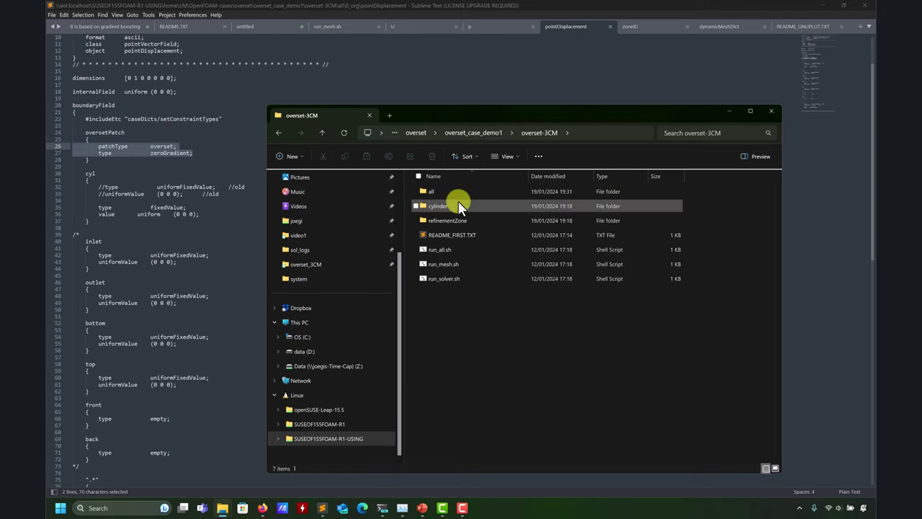
pyautogui.doubleClick(434, 190)
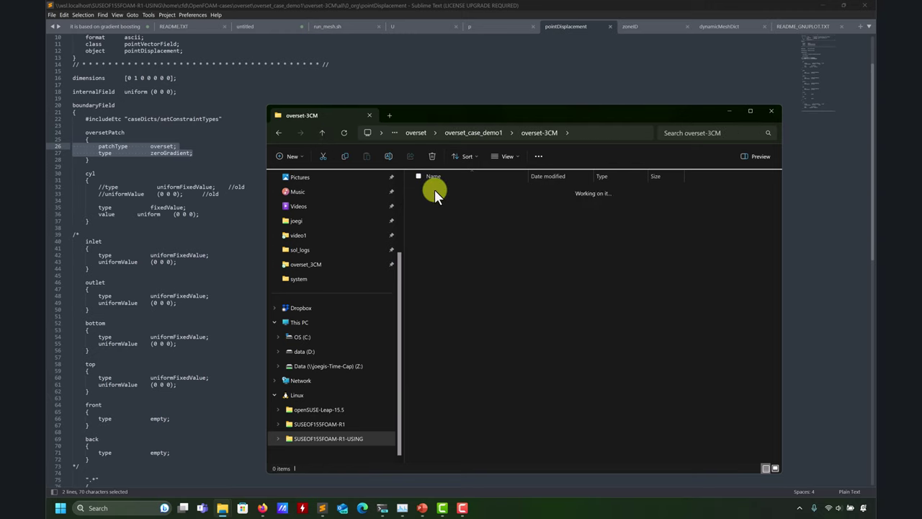
# Close the U, p, pointDisplacement and zoneID files in Sublime Text
pyautogui.click(458, 25)
pyautogui.click(457, 26)
pyautogui.click(455, 25)
pyautogui.click(455, 25)
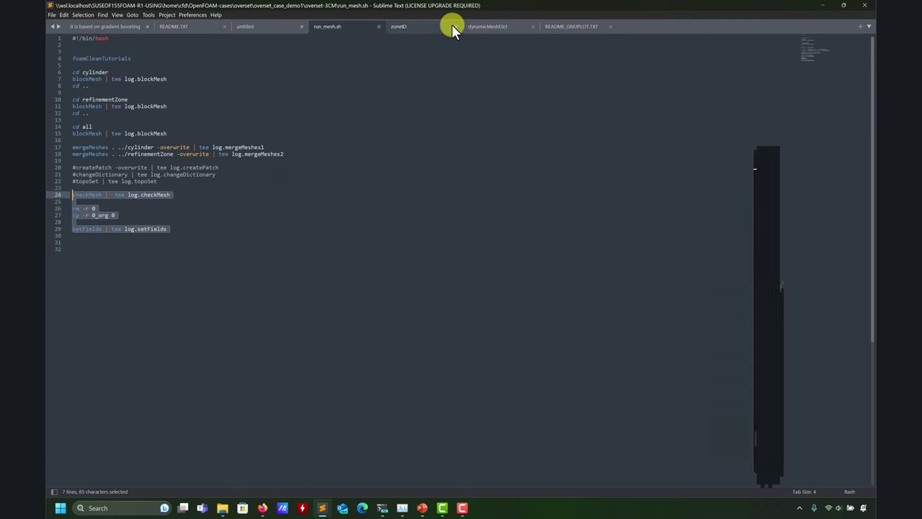
# Open the boundary file from the constant/polyMesh folder of the overset-3CM all case
pyautogui.moveTo(221, 507)
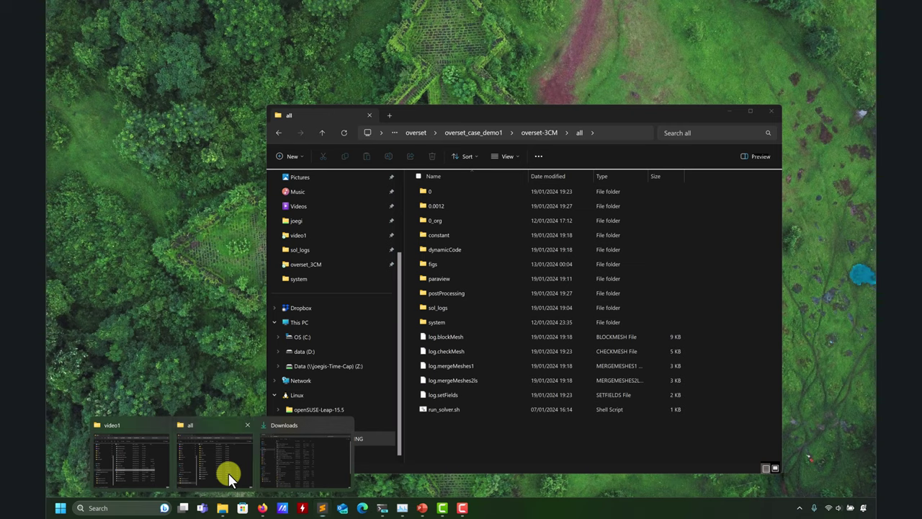
pyautogui.click(228, 473)
pyautogui.doubleClick(439, 235)
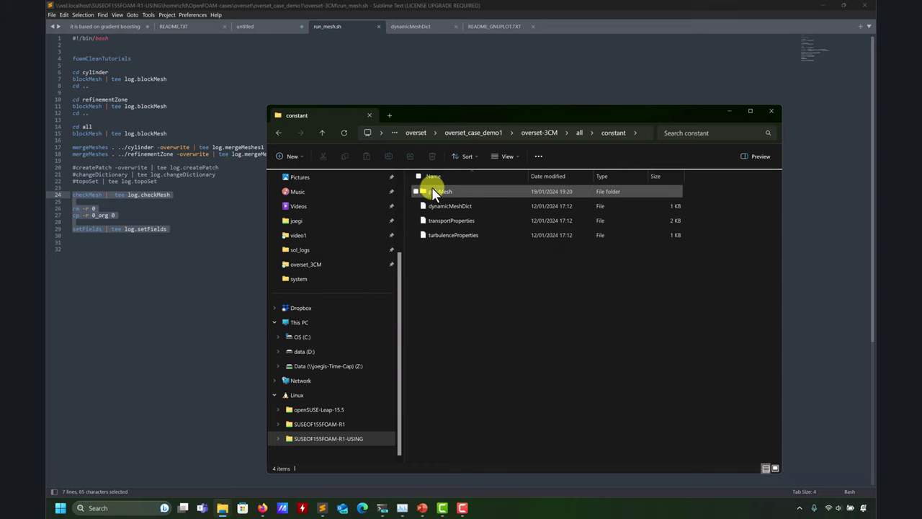
pyautogui.doubleClick(434, 192)
pyautogui.doubleClick(435, 208)
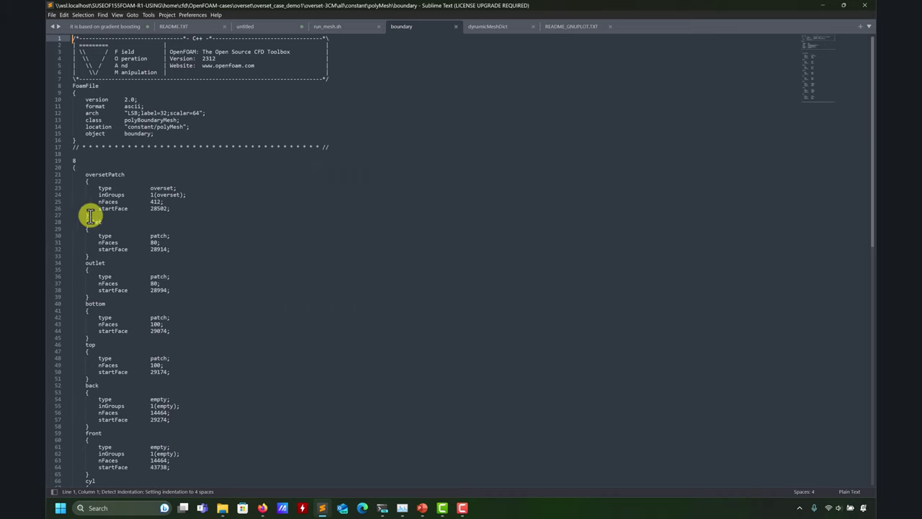
# Examine the order of the patches in the boundary file, focusing on the oversetPatch entry
pyautogui.scroll(-6, 115, 231)
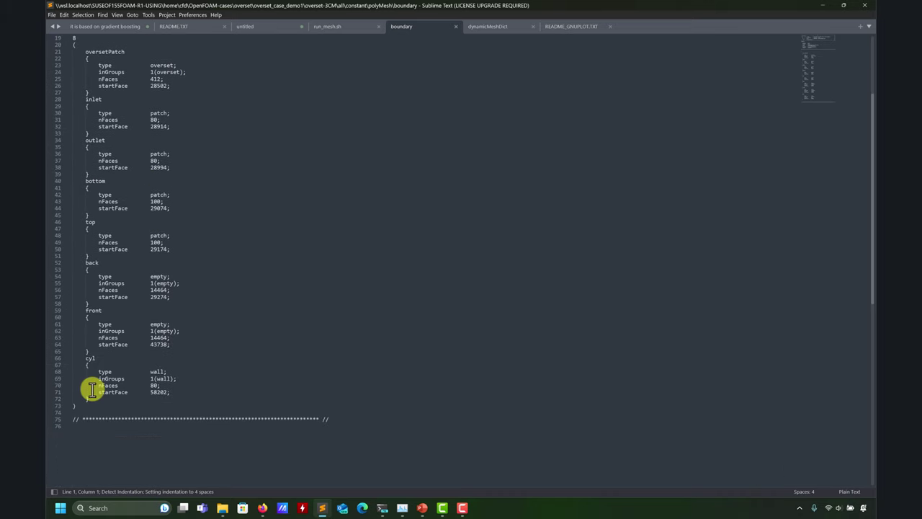
pyautogui.scroll(2, 93, 386)
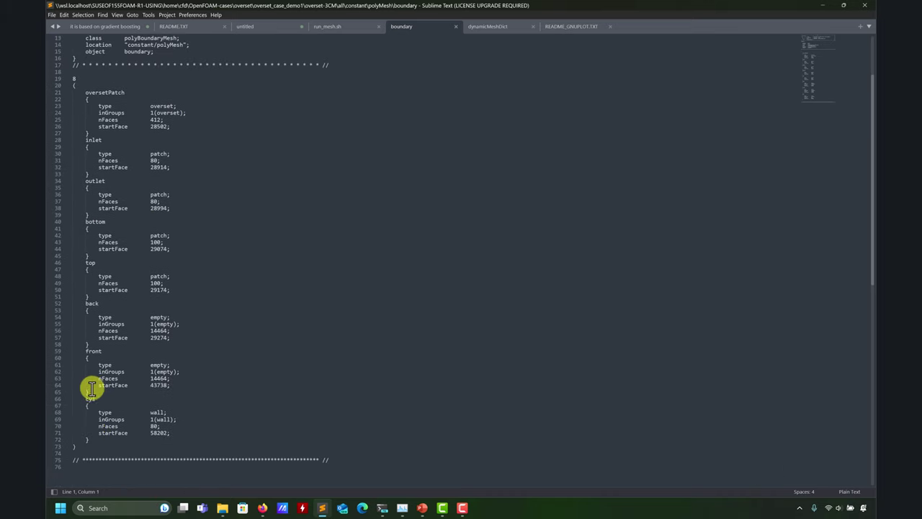
pyautogui.doubleClick(112, 92)
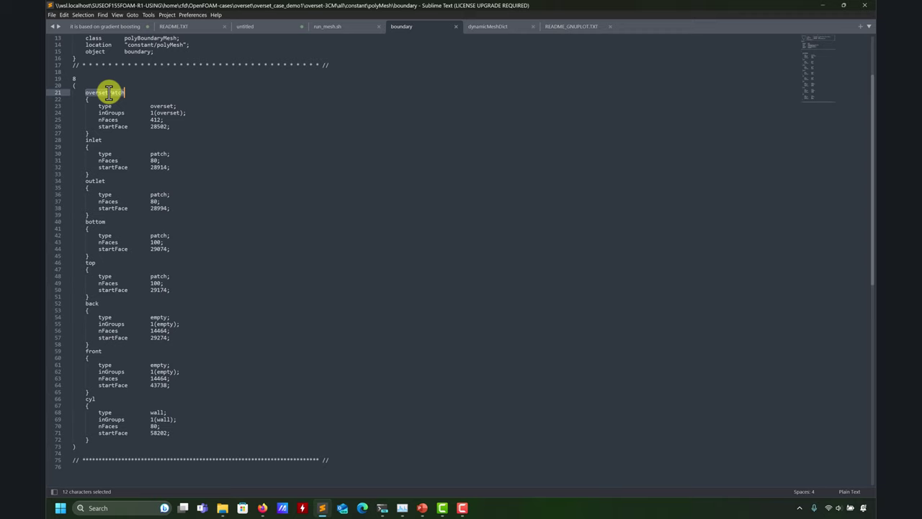
pyautogui.click(95, 127)
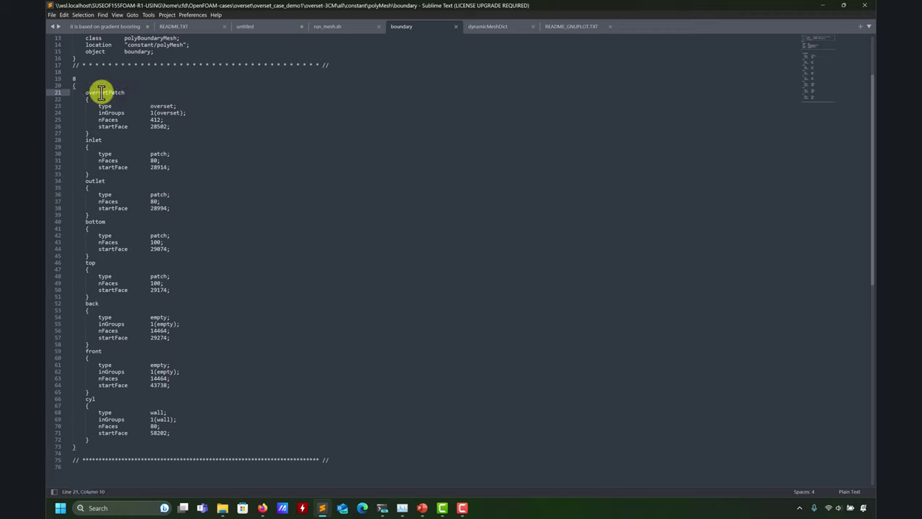
pyautogui.click(102, 93)
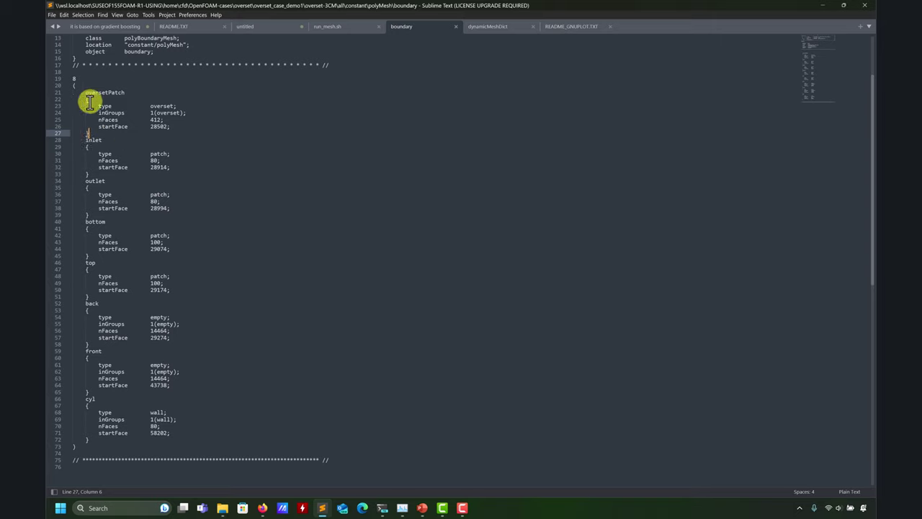
# Open blockMeshDict from the system folder of the overset-3CM cylinder mesh and view its boundary section
pyautogui.moveTo(224, 509)
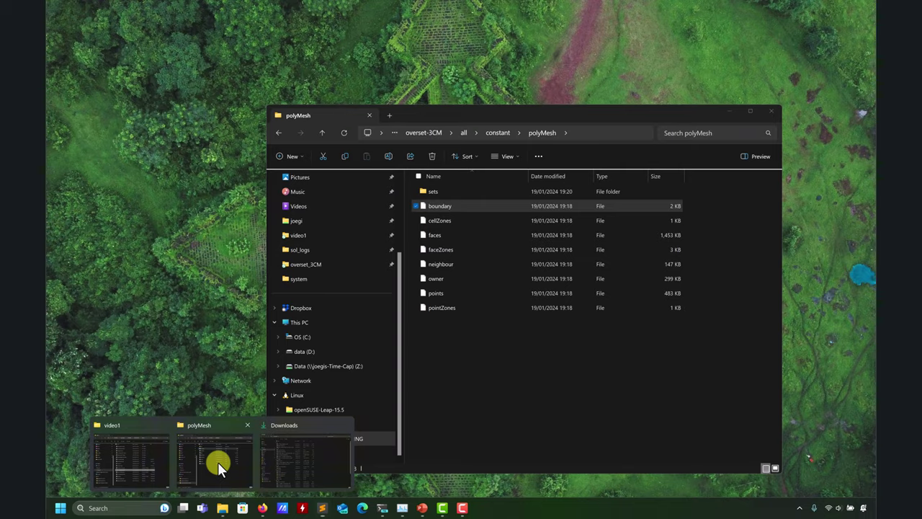
pyautogui.click(216, 462)
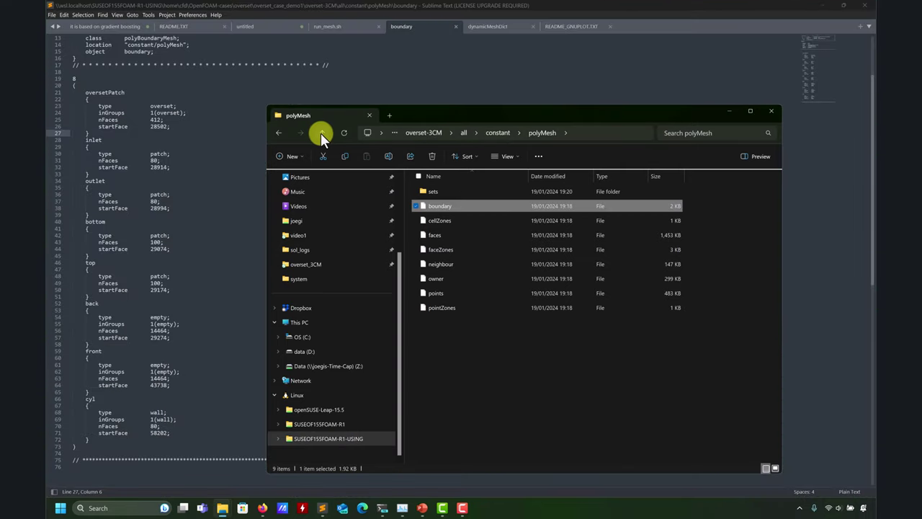
pyautogui.click(322, 133)
pyautogui.click(322, 134)
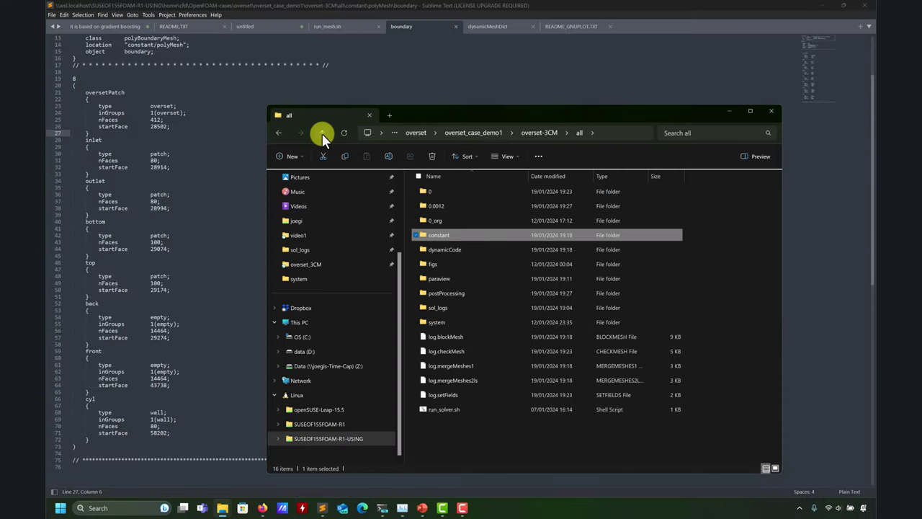
pyautogui.doubleClick(436, 323)
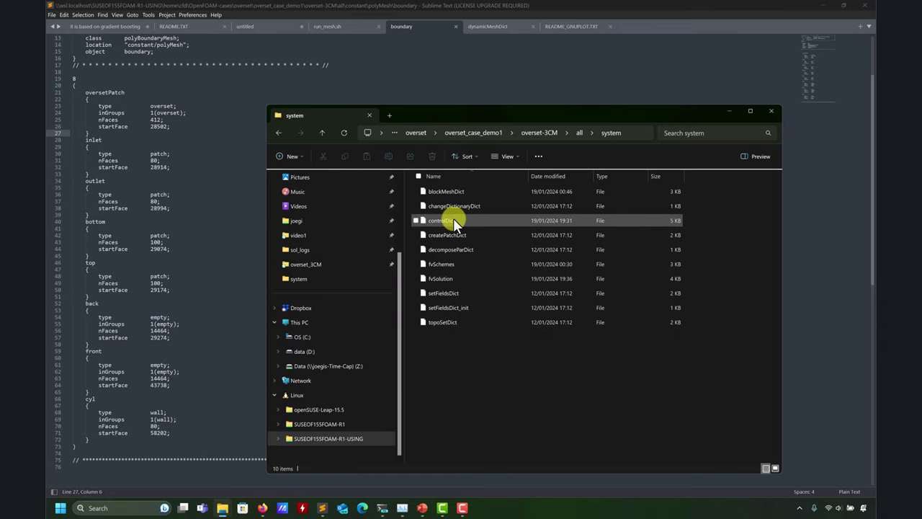
pyautogui.click(551, 133)
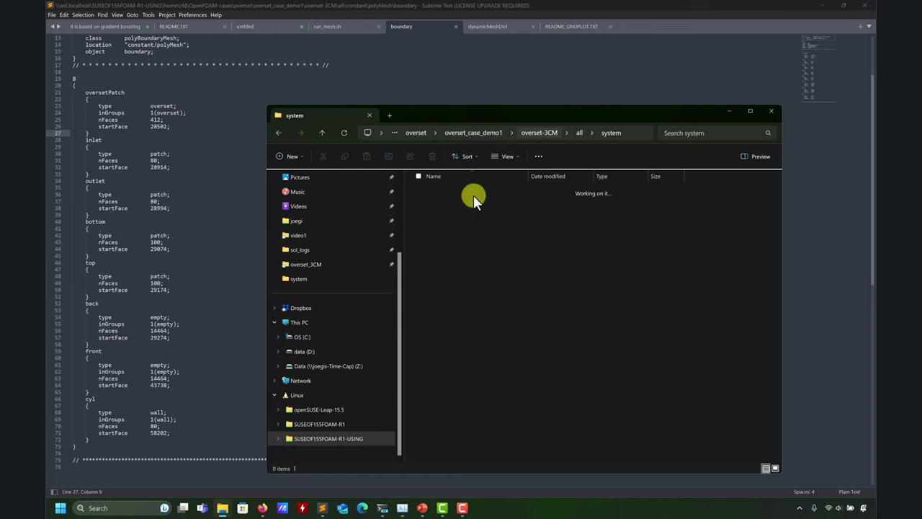
pyautogui.click(442, 208)
pyautogui.doubleClick(443, 208)
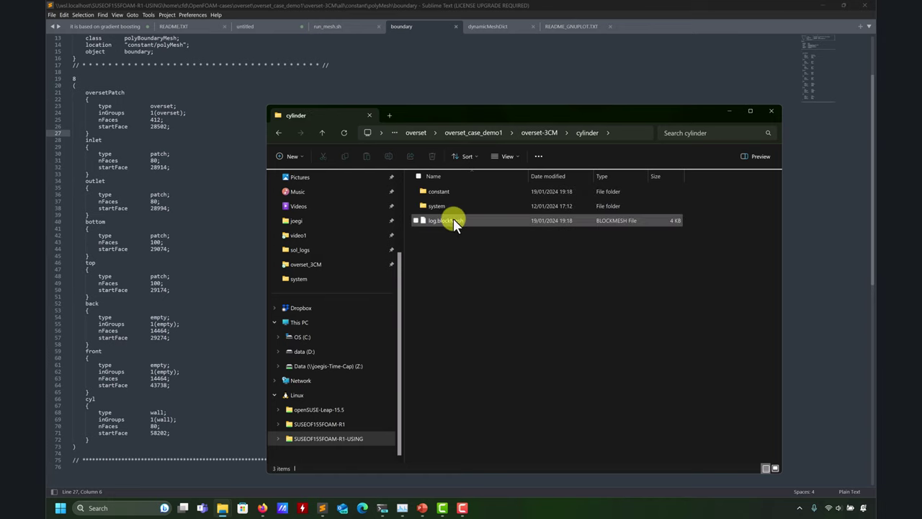
pyautogui.doubleClick(441, 205)
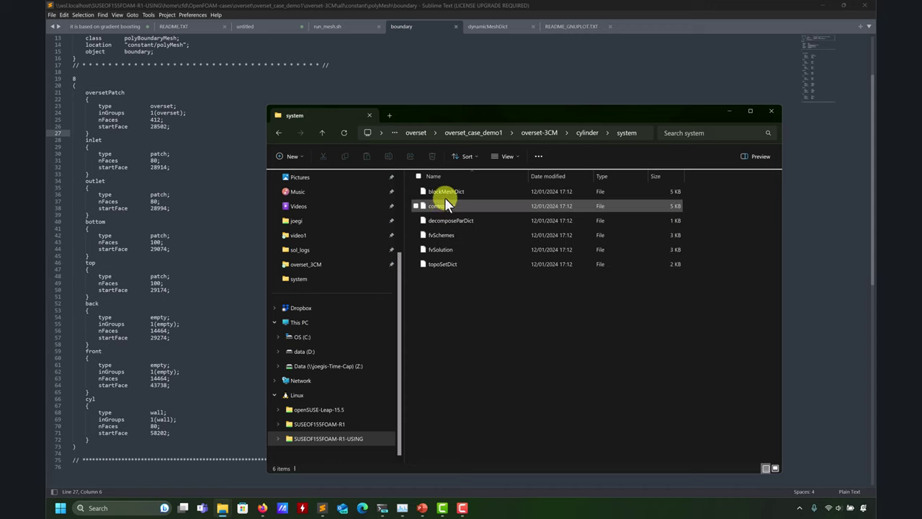
pyautogui.doubleClick(445, 191)
pyautogui.scroll(-20, 148, 259)
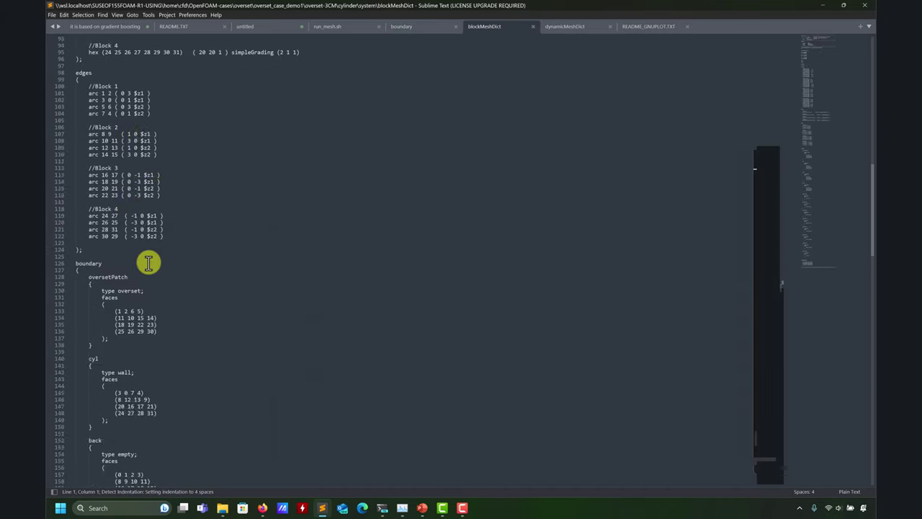
# Examine the oversetPatch entry at the start of the boundary section in the cylinder mesh's blockMeshDict
pyautogui.scroll(20, 152, 265)
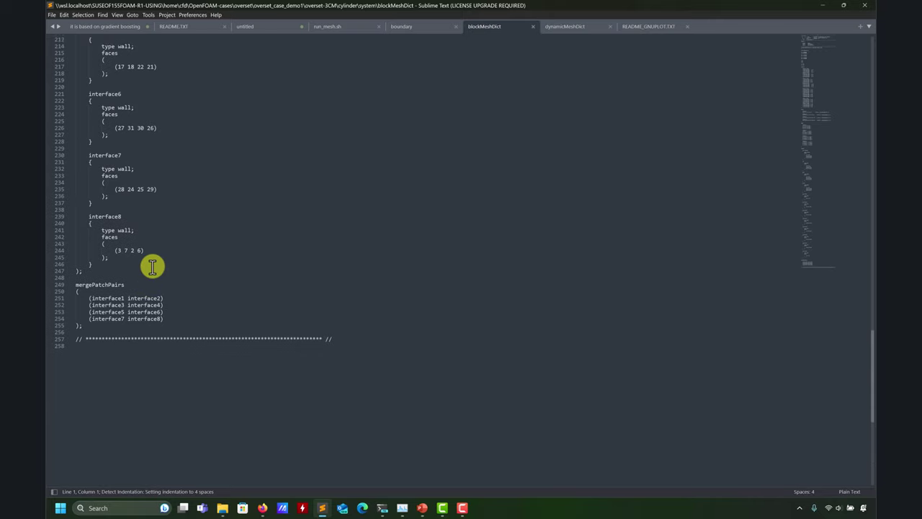
pyautogui.scroll(12, 153, 269)
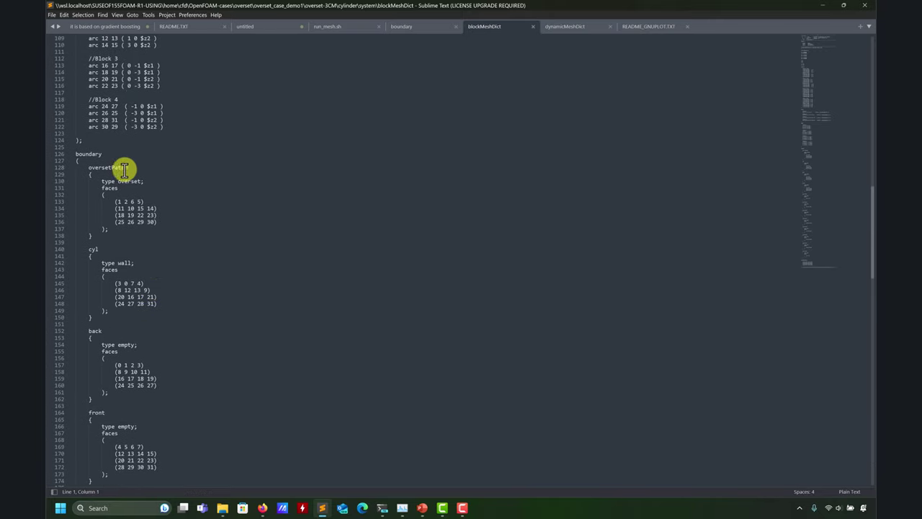
pyautogui.moveTo(93, 235); pyautogui.dragTo(72, 169)
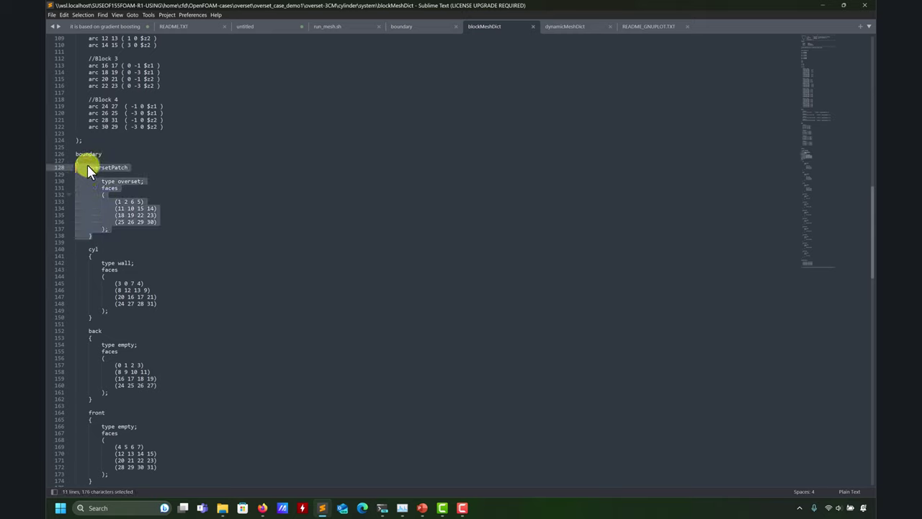
pyautogui.click(87, 165)
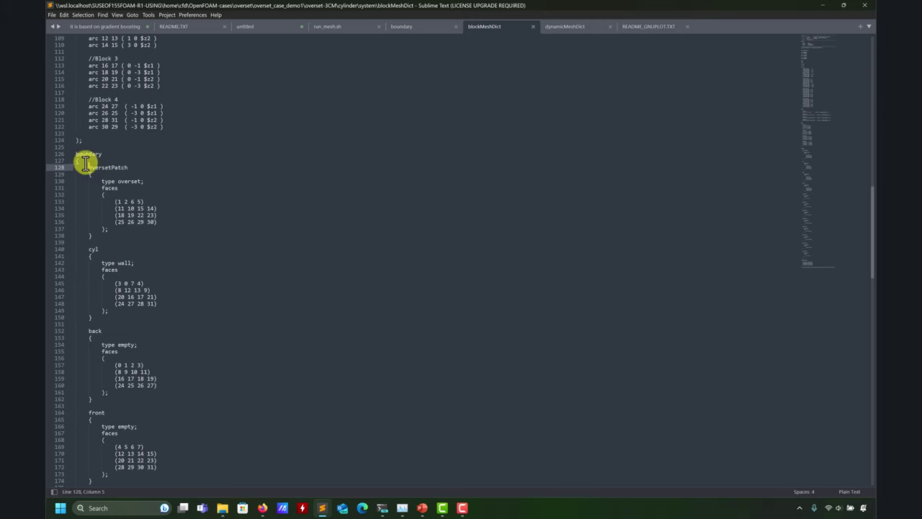
# Open the boundary file from the constant/polyMesh folder of the overset-3CM cylinder mesh
pyautogui.moveTo(225, 505)
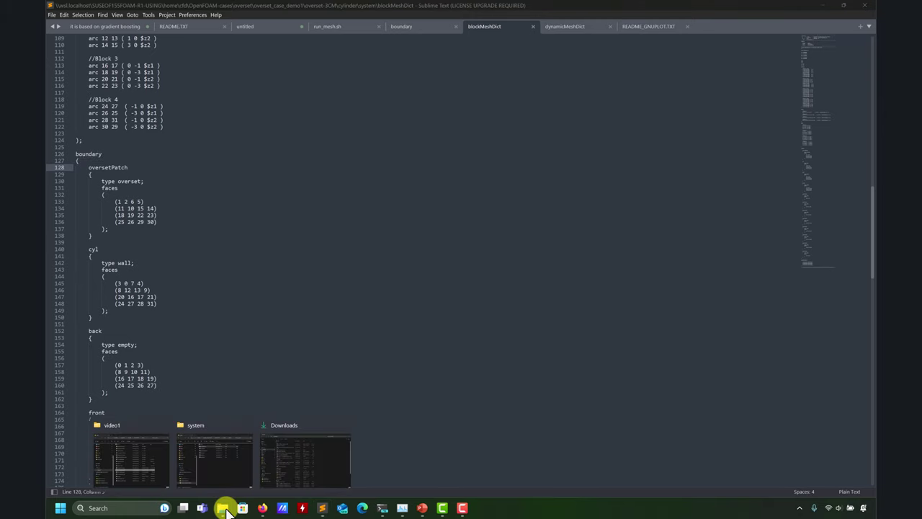
pyautogui.click(225, 481)
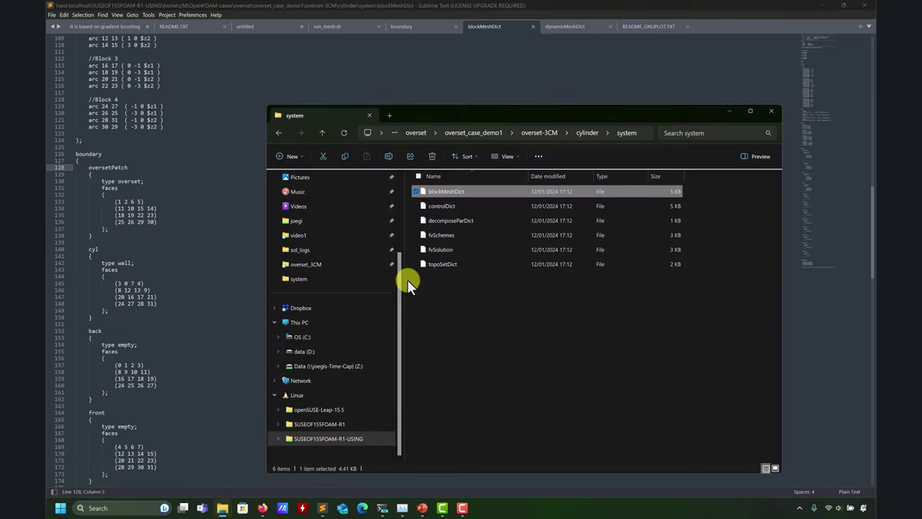
pyautogui.click(587, 132)
pyautogui.doubleClick(435, 192)
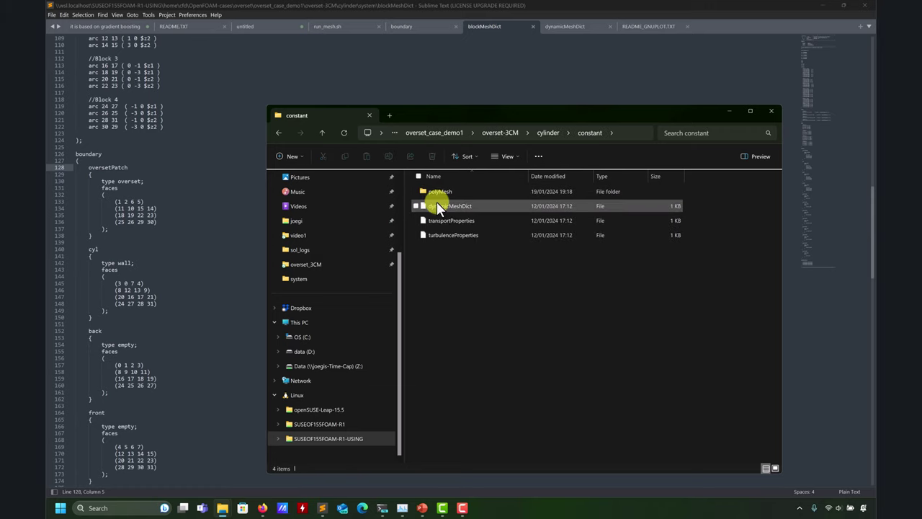
pyautogui.doubleClick(440, 189)
pyautogui.doubleClick(439, 189)
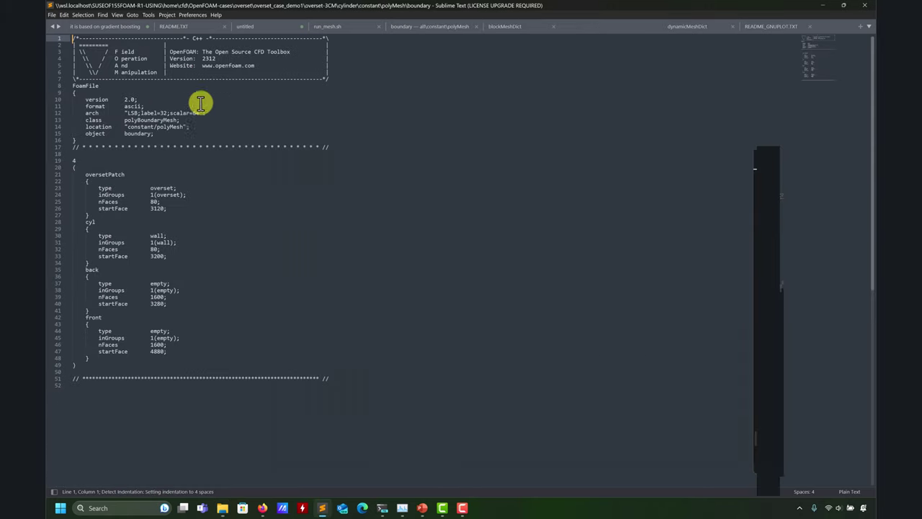
# Open blockMeshDict from the system folder of the overset-3CM refinementZone mesh and view its boundary section
pyautogui.moveTo(219, 502)
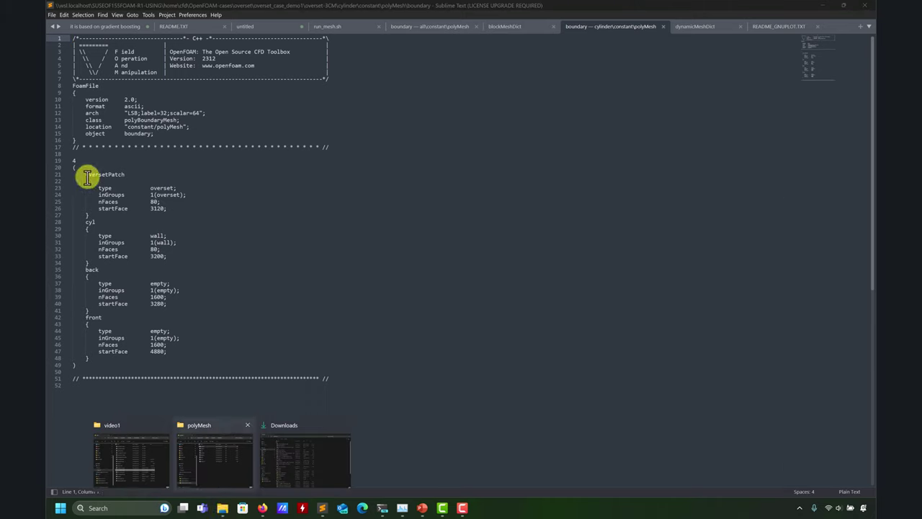
pyautogui.click(217, 454)
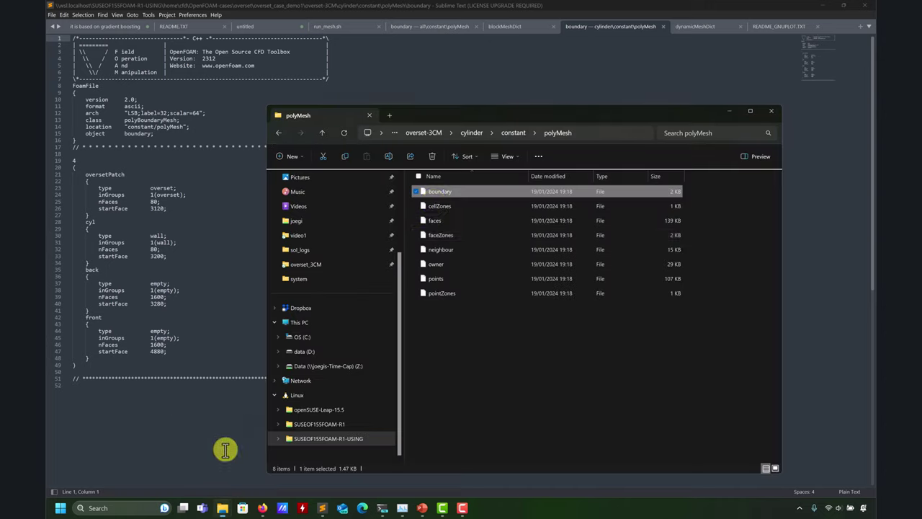
pyautogui.click(322, 132)
pyautogui.click(323, 133)
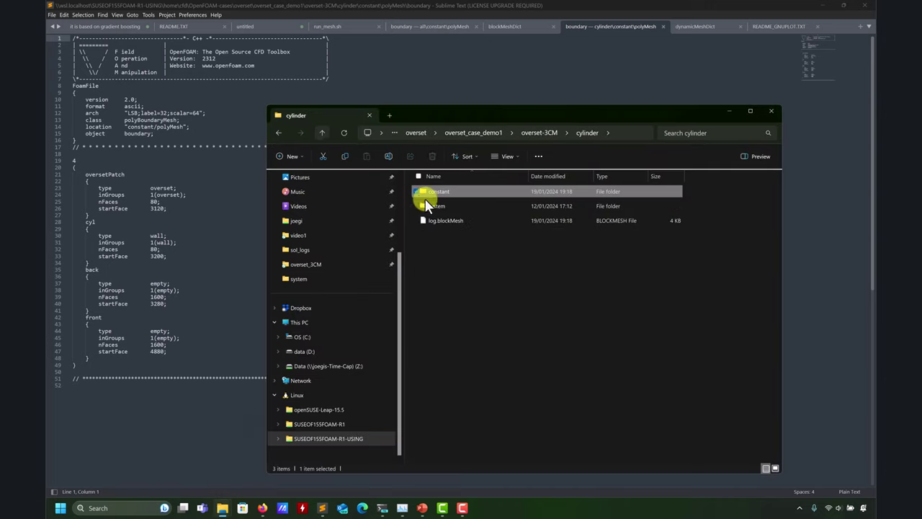
pyautogui.click(322, 132)
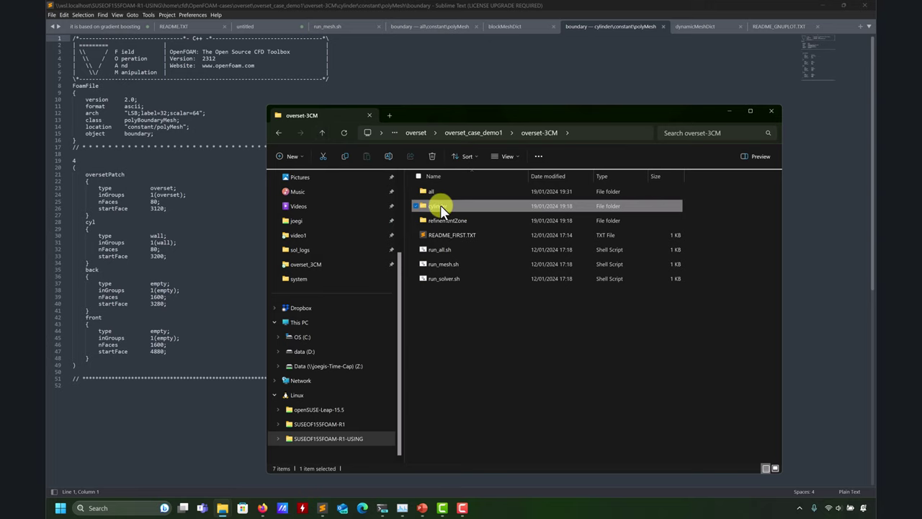
pyautogui.doubleClick(438, 220)
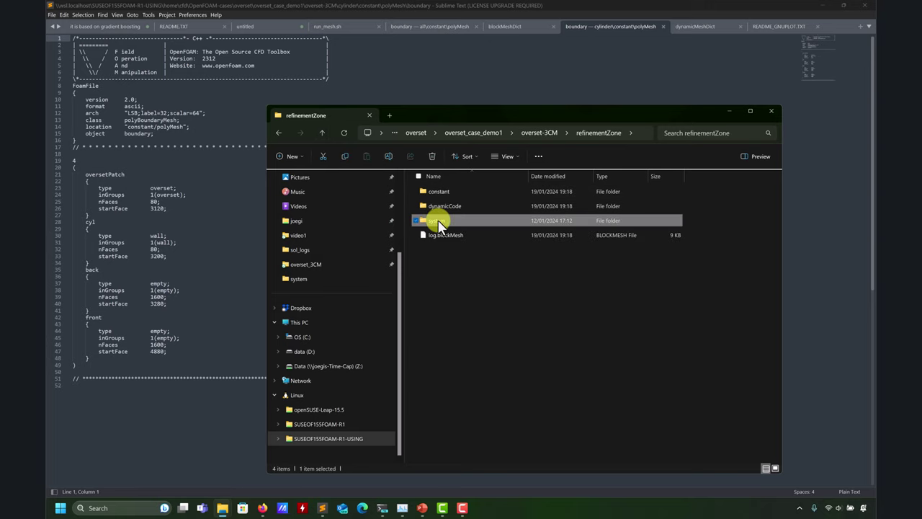
pyautogui.doubleClick(439, 220)
pyautogui.doubleClick(447, 193)
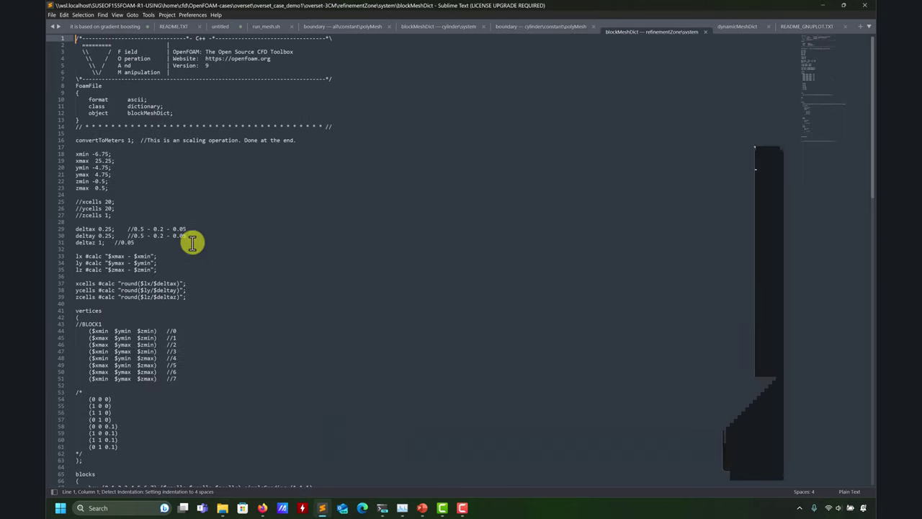
pyautogui.scroll(-20, 191, 245)
pyautogui.scroll(15, 193, 270)
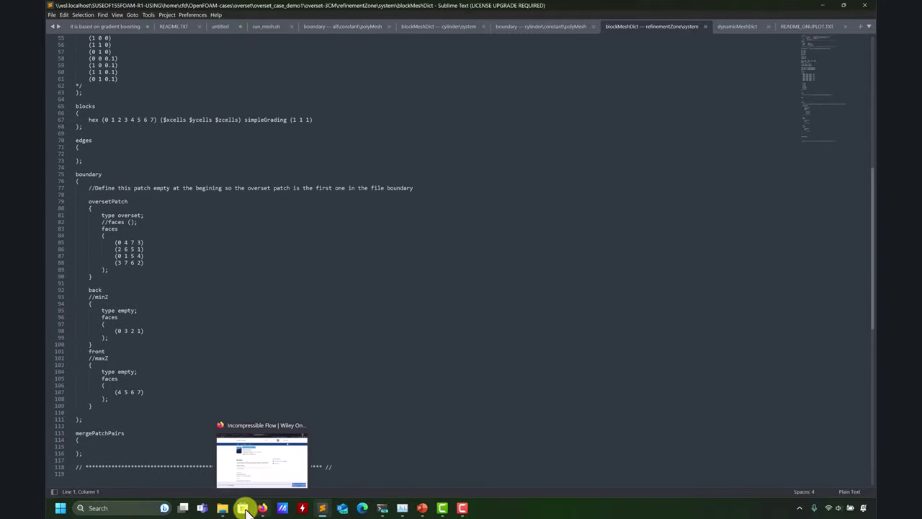
# Open blockMeshDict from the system folder of the overset-3CM all case and view its boundary section
pyautogui.click(213, 466)
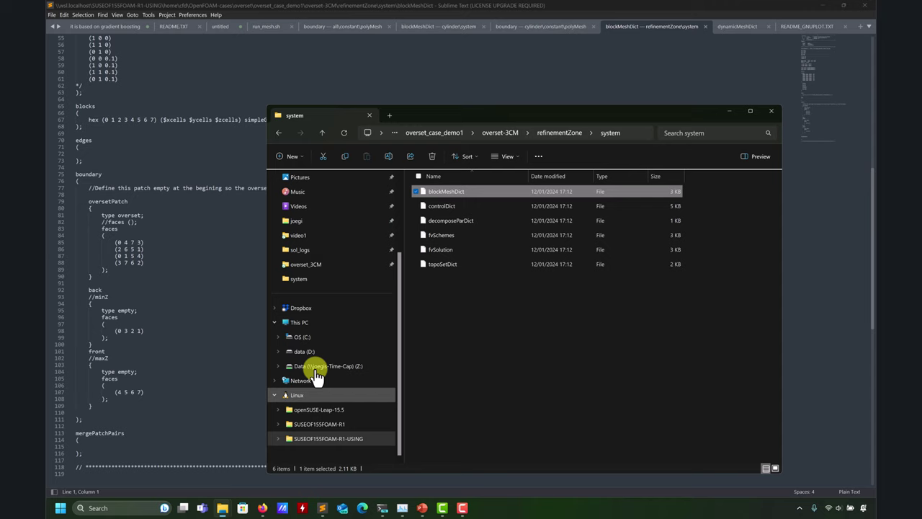
pyautogui.click(321, 134)
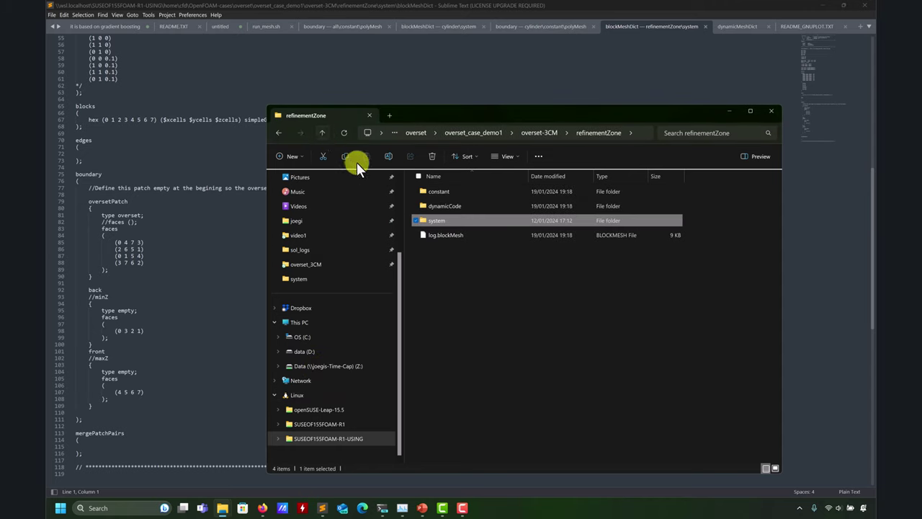
pyautogui.click(321, 134)
pyautogui.doubleClick(432, 190)
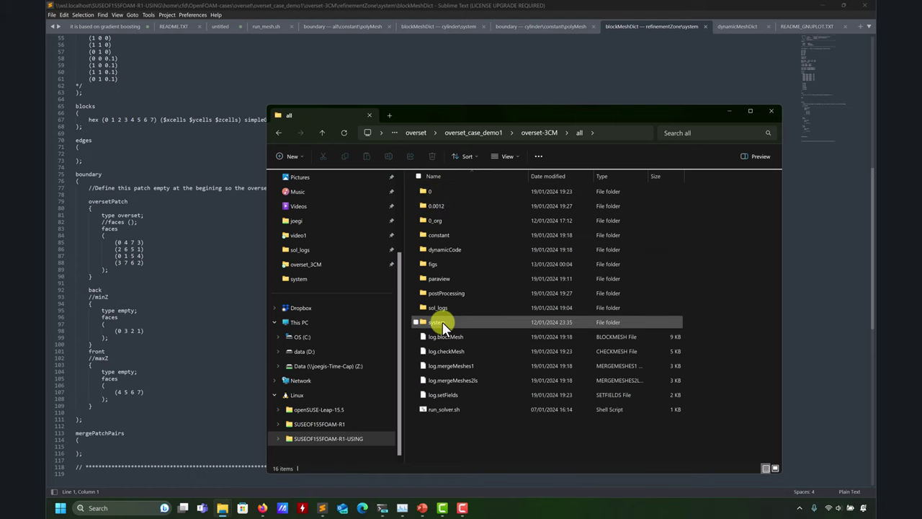
pyautogui.doubleClick(441, 322)
pyautogui.click(442, 193)
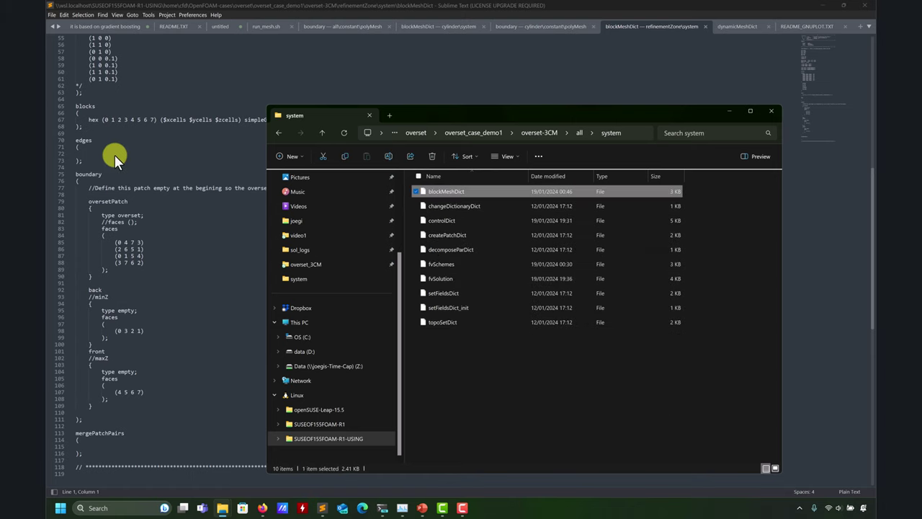
pyautogui.press('Return')
pyautogui.scroll(-15, 134, 308)
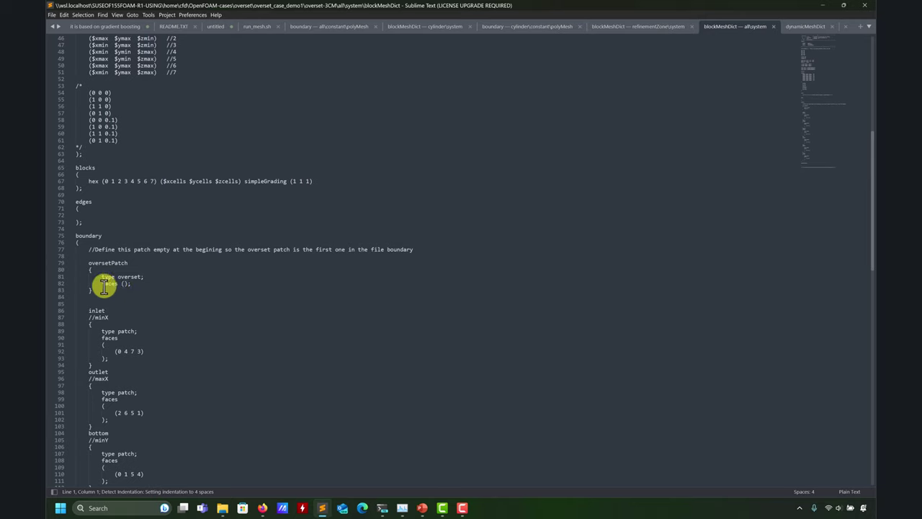
# Examine the oversetPatch definition with its empty faces list in the all case's blockMeshDict
pyautogui.moveTo(97, 296); pyautogui.dragTo(56, 265)
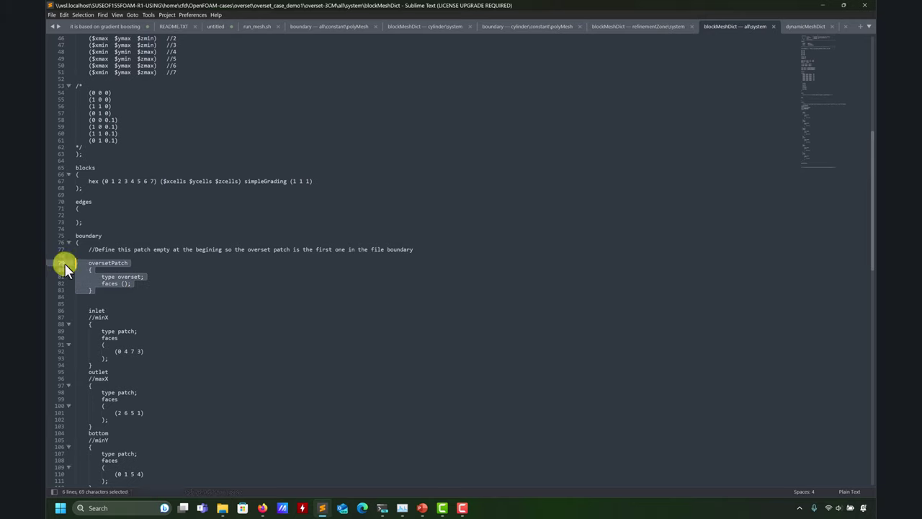
pyautogui.click(132, 281)
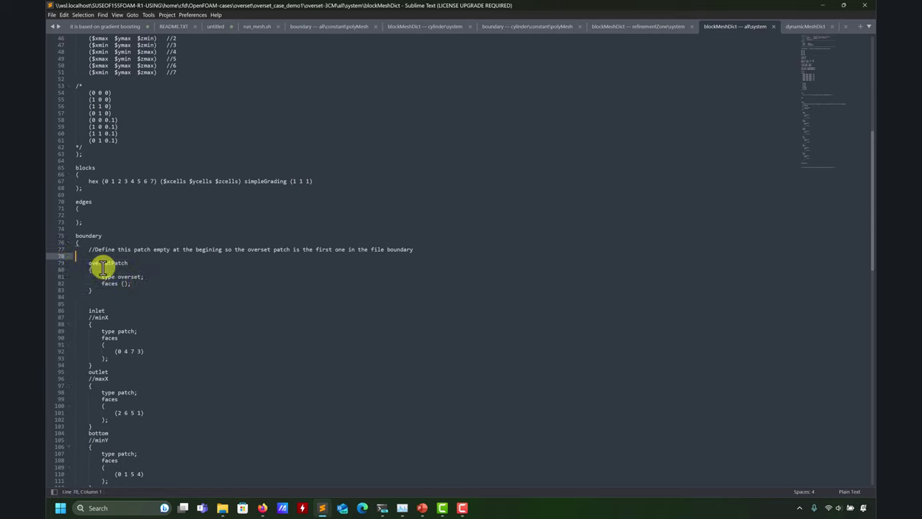
pyautogui.moveTo(93, 295); pyautogui.dragTo(49, 262)
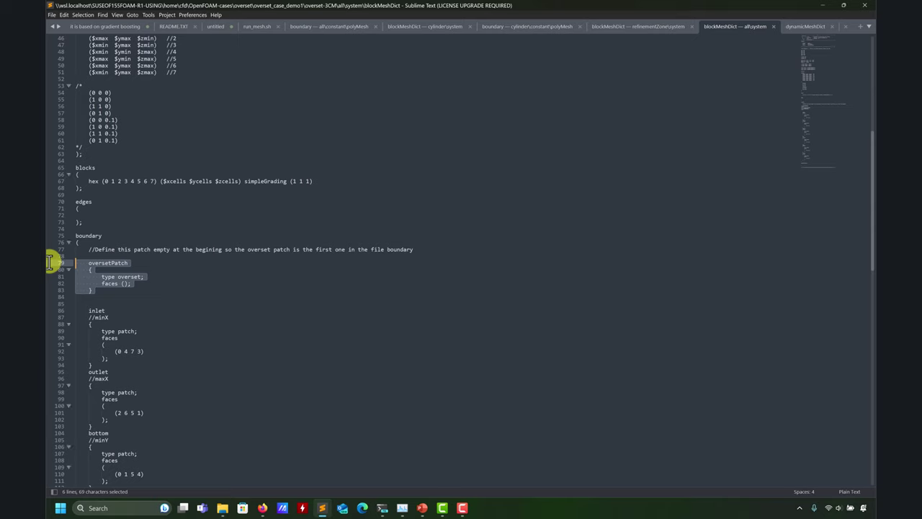
pyautogui.click(89, 263)
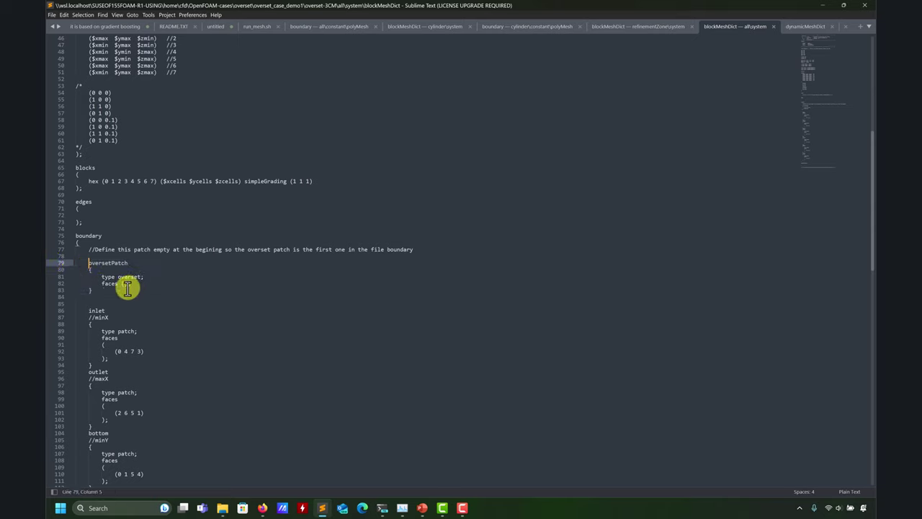
# In the terminal, clean the overset-3CM all case with foamCleanTutorials and generate its background mesh with blockMesh
pyautogui.moveTo(387, 513)
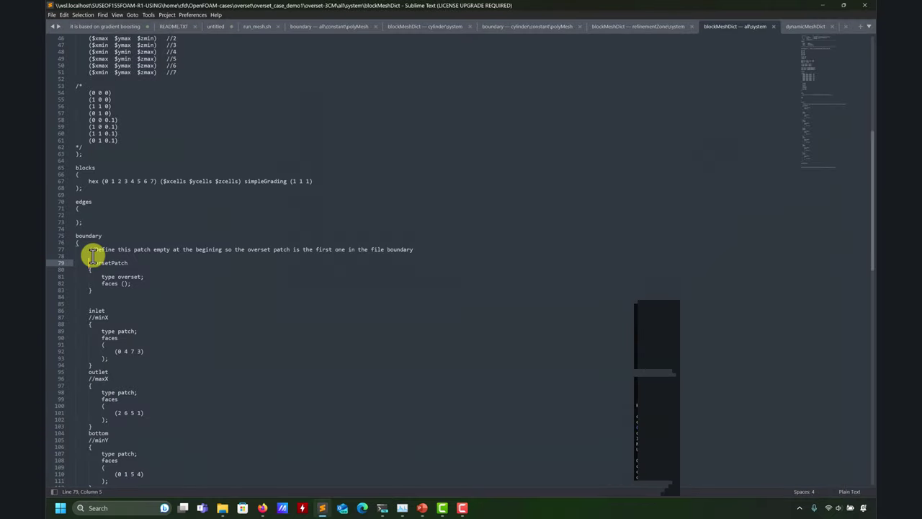
pyautogui.click(384, 508)
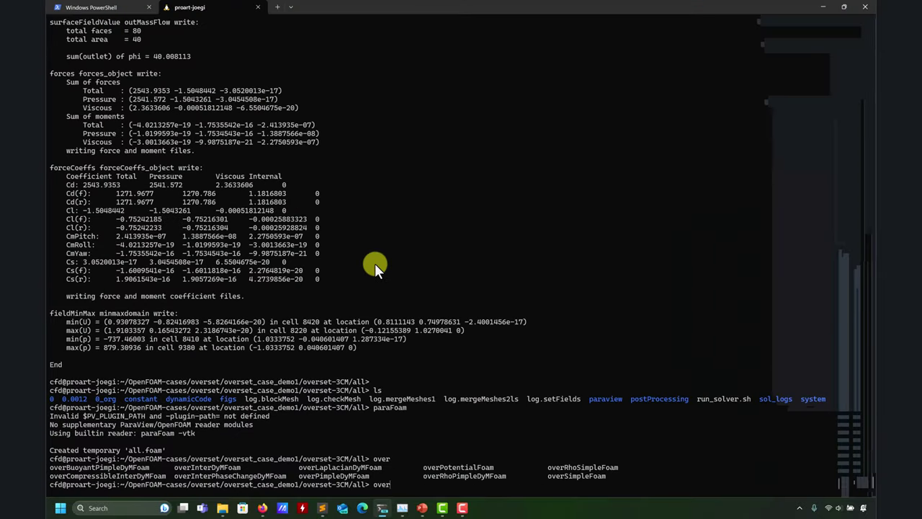
pyautogui.press('BackSpace')
pyautogui.press('BackSpace')
pyautogui.press('BackSpace')
pyautogui.press('BackSpace')
pyautogui.write('foamCleanTutorials')
pyautogui.press('Return')
pyautogui.write('ls')
pyautogui.press('Return')
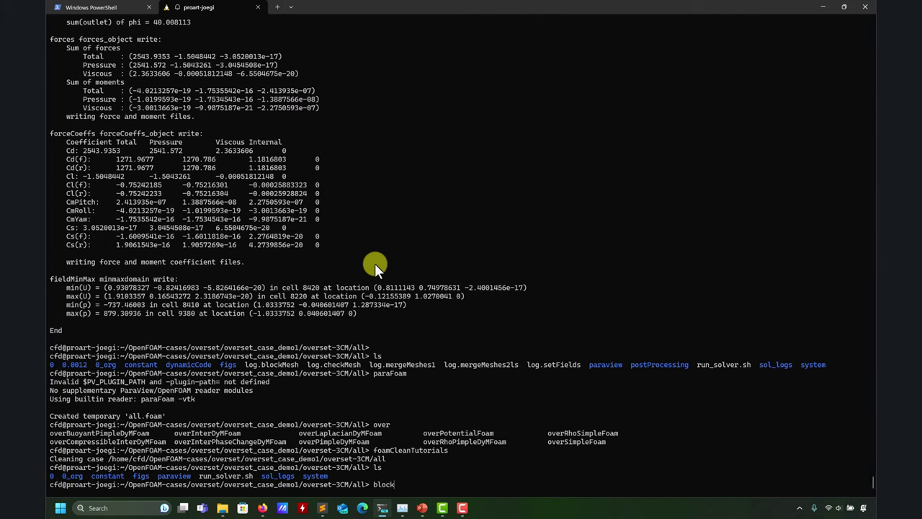
pyautogui.write('blockMesh')
pyautogui.press('Return')
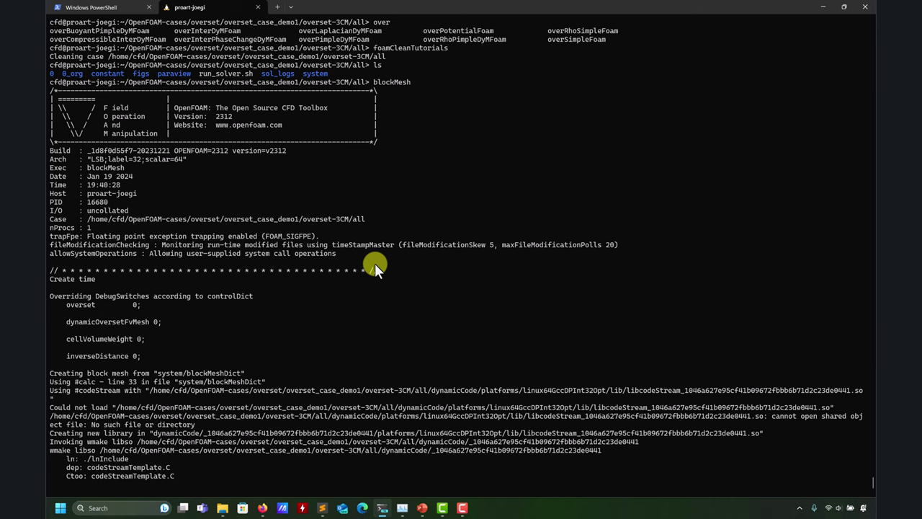
# In Sublime Text, close the refinementZone blockMeshDict and the cylinder boundary and blockMeshDict files, then minimize the editor
pyautogui.click(322, 508)
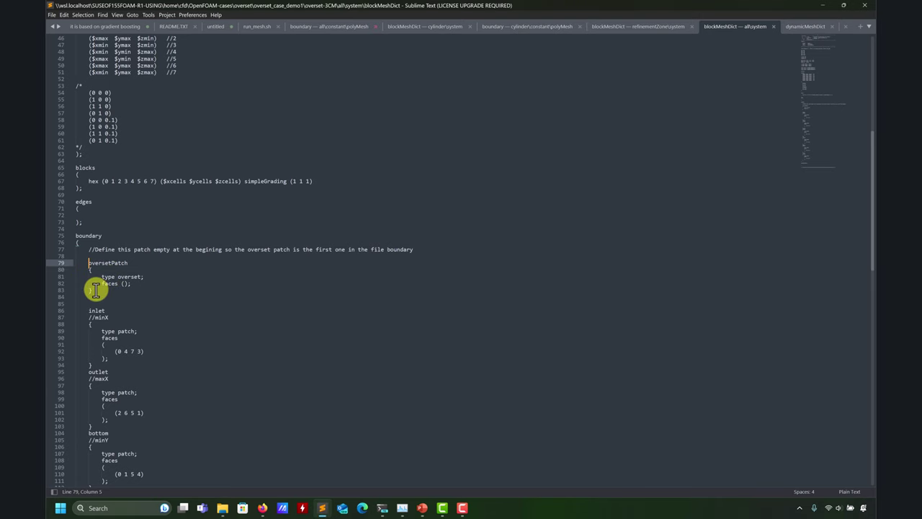
pyautogui.click(692, 26)
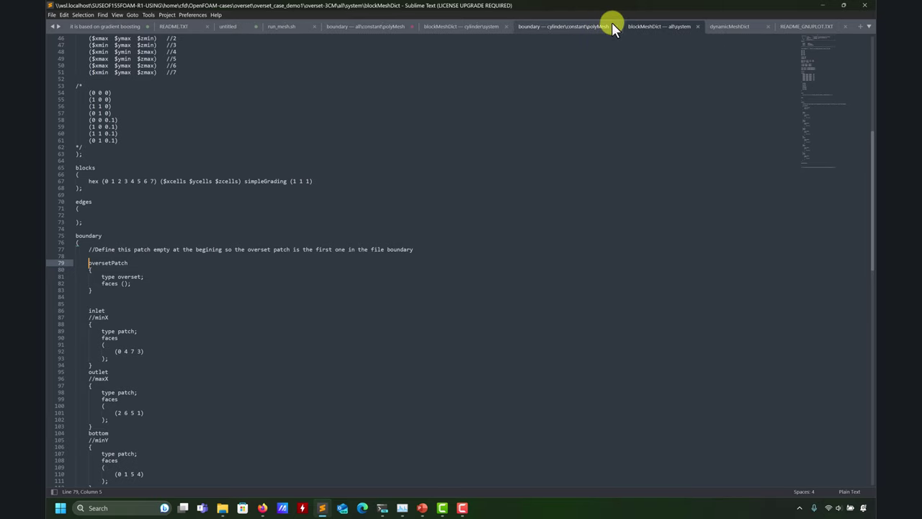
pyautogui.click(612, 26)
pyautogui.click(545, 26)
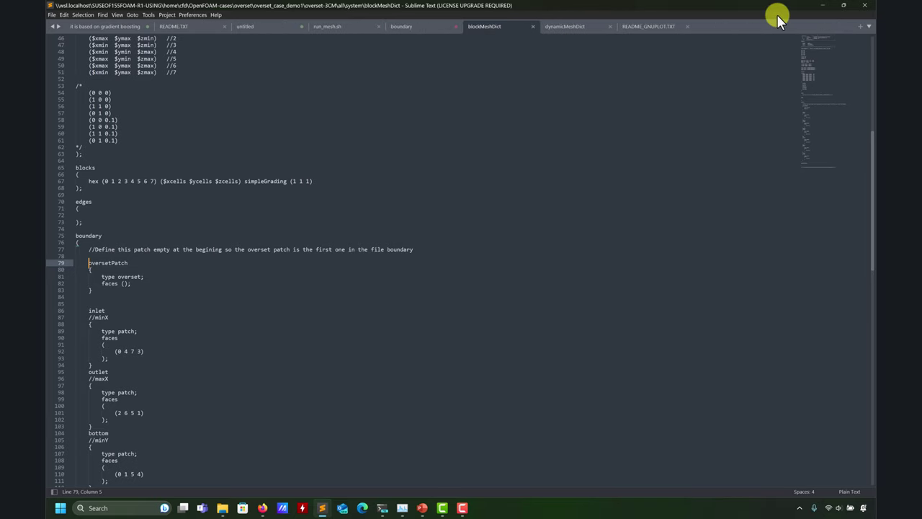
pyautogui.click(823, 6)
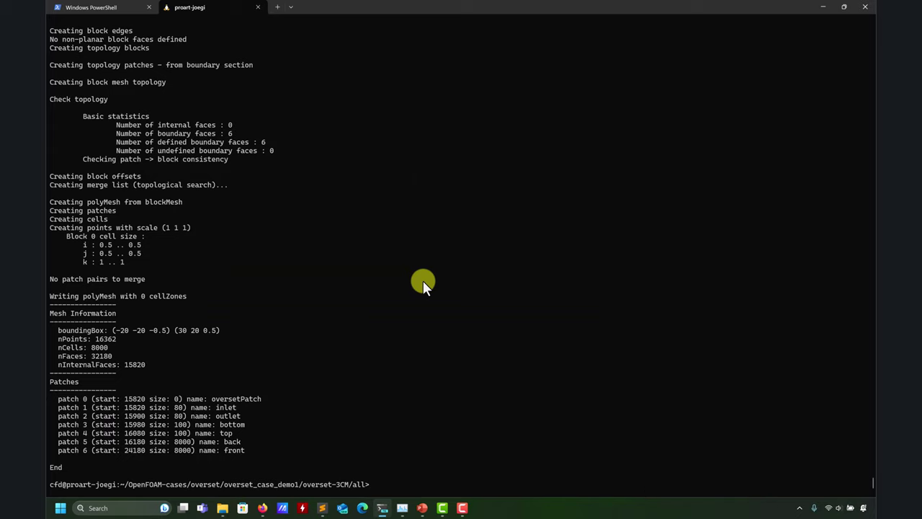
# List the overset-3CM all case's contents and open boundary from its constant/polyMesh folder in Sublime Text
pyautogui.write('ls')
pyautogui.press('Return')
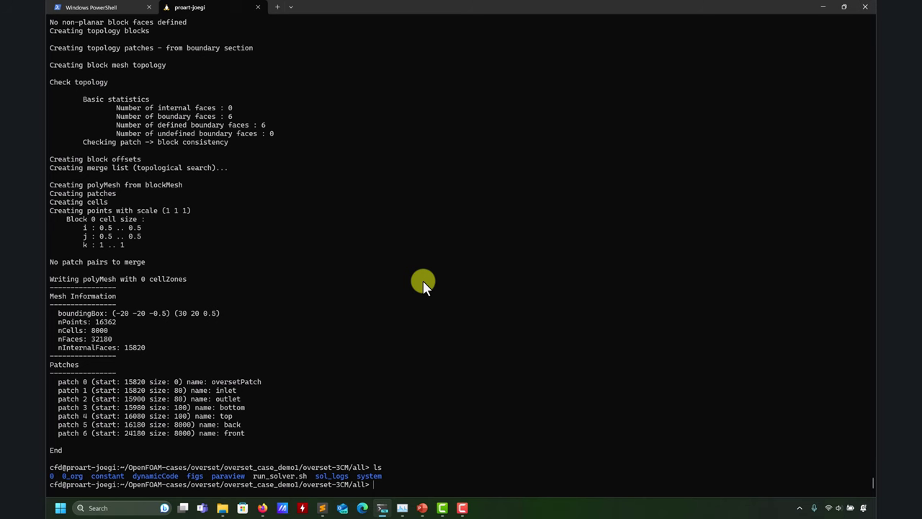
pyautogui.moveTo(223, 508)
pyautogui.click(237, 469)
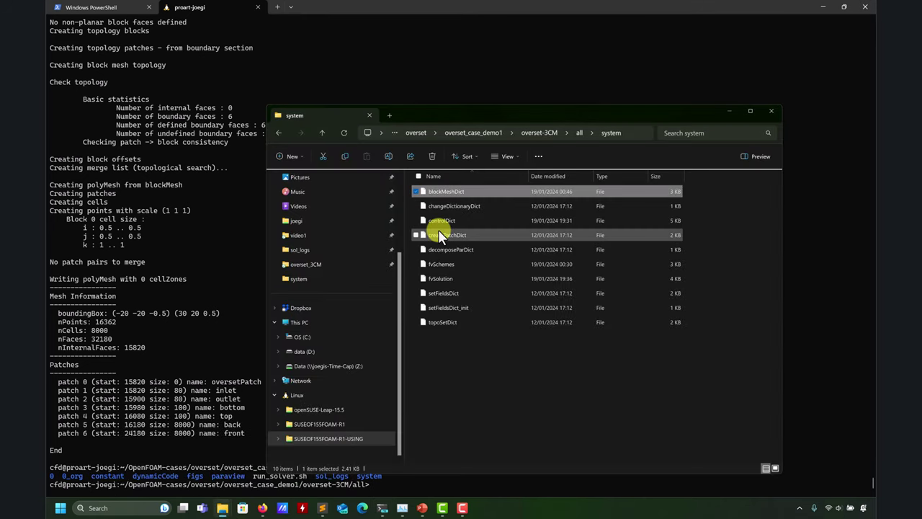
pyautogui.click(577, 135)
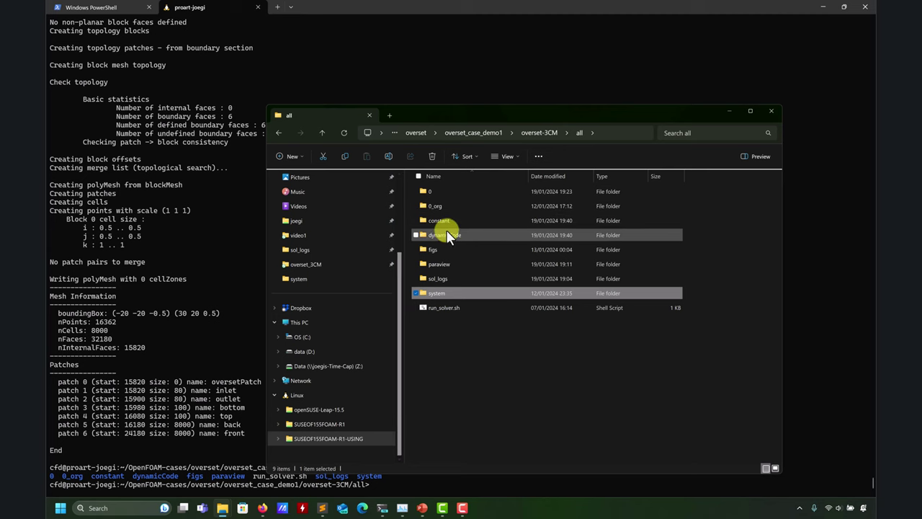
pyautogui.doubleClick(436, 220)
pyautogui.doubleClick(438, 190)
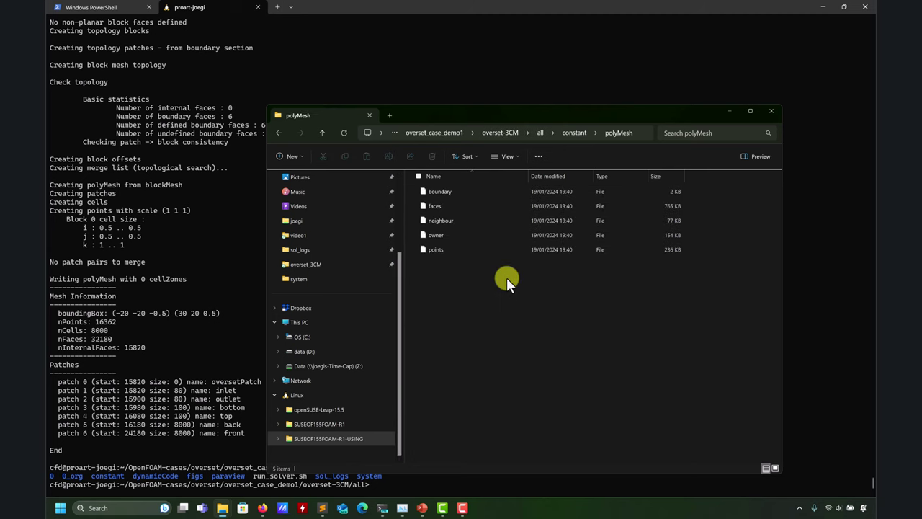
pyautogui.click(322, 506)
pyautogui.doubleClick(582, 5)
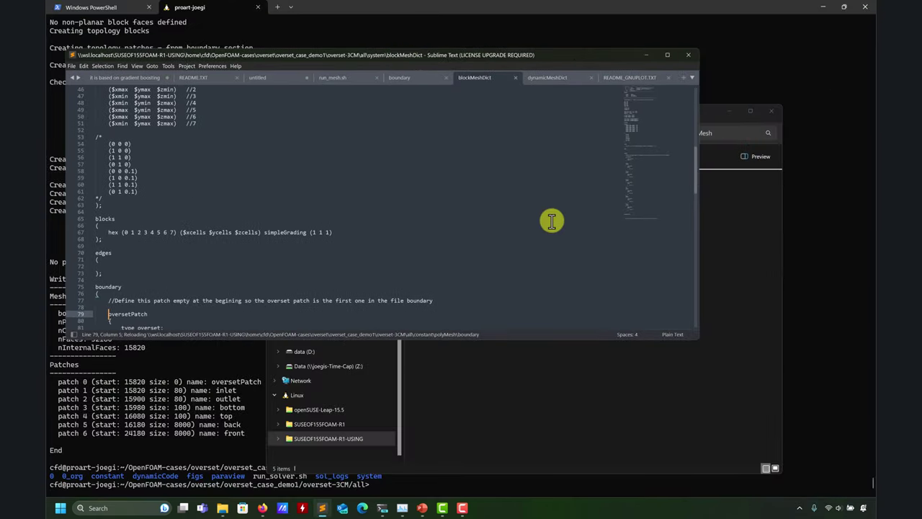
pyautogui.click(593, 395)
pyautogui.moveTo(437, 191); pyautogui.dragTo(216, 175)
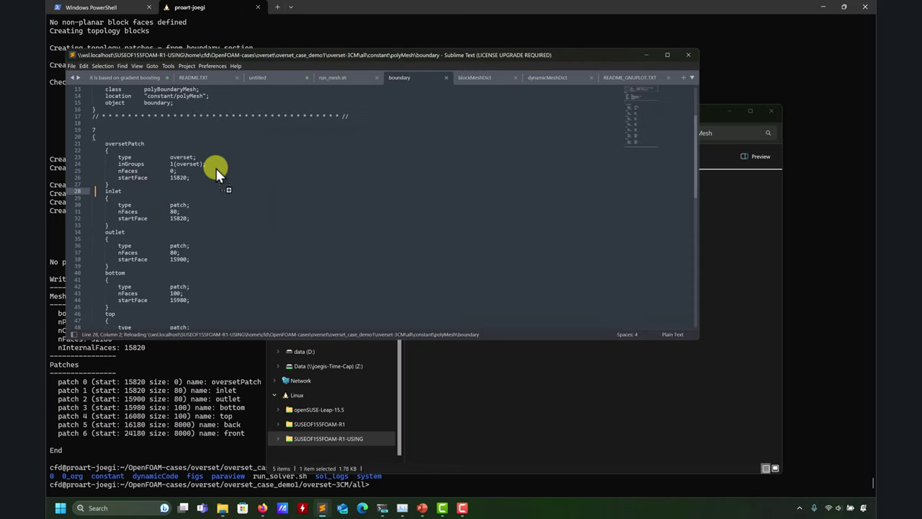
# Examine the patch count, the oversetPatch entry and the order of the remaining patches in boundary
pyautogui.moveTo(119, 182); pyautogui.dragTo(83, 148)
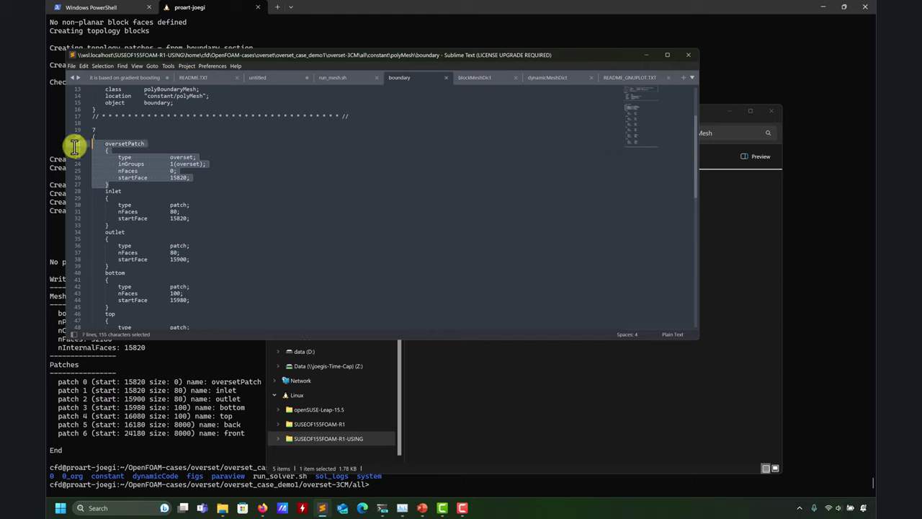
pyautogui.click(159, 176)
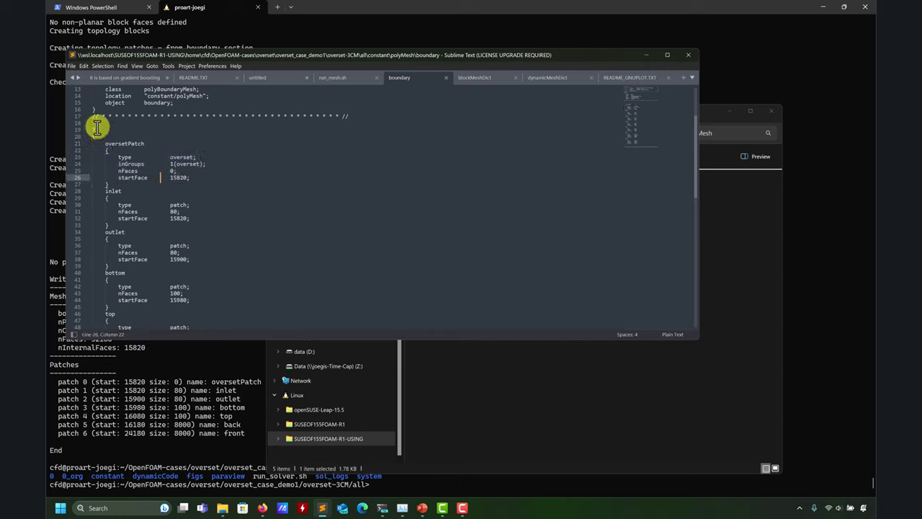
pyautogui.moveTo(96, 128); pyautogui.dragTo(78, 128)
pyautogui.scroll(-6, 173, 181)
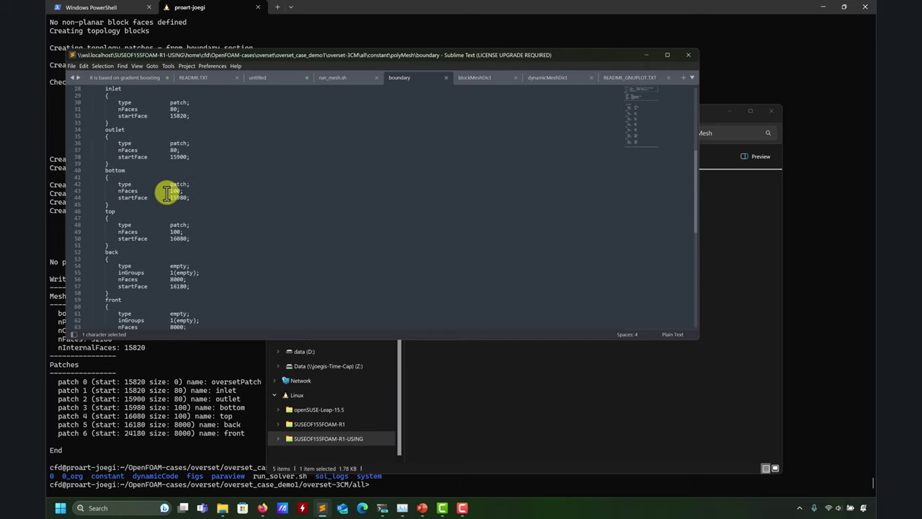
pyautogui.scroll(6, 166, 191)
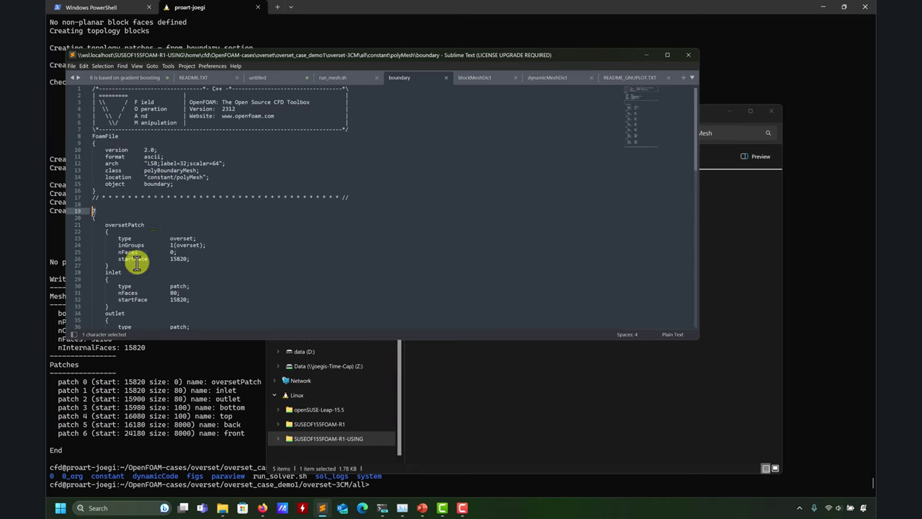
pyautogui.moveTo(150, 224); pyautogui.dragTo(106, 225)
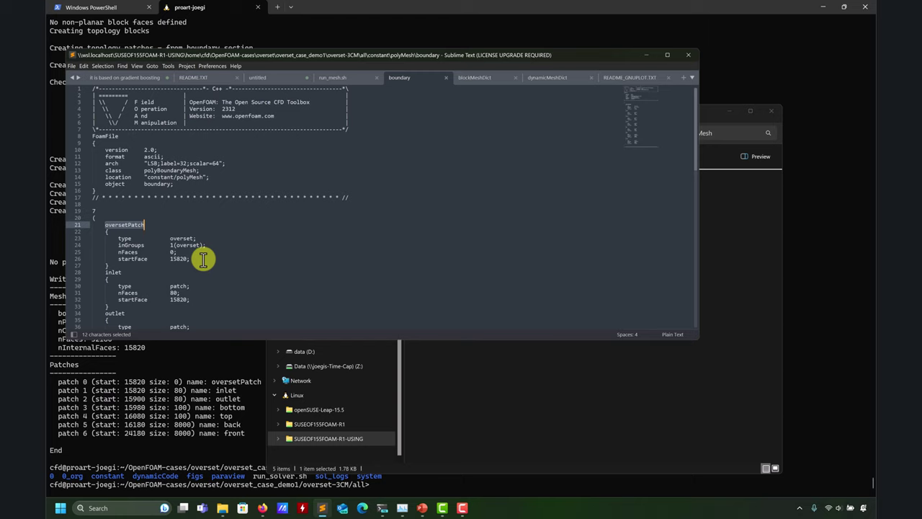
# Try adding a copy of the oversetPatch block at the start of the boundary list, setting the patch count to 8
pyautogui.moveTo(113, 265); pyautogui.dragTo(93, 226)
pyautogui.hotkey('ctrl', 'c')
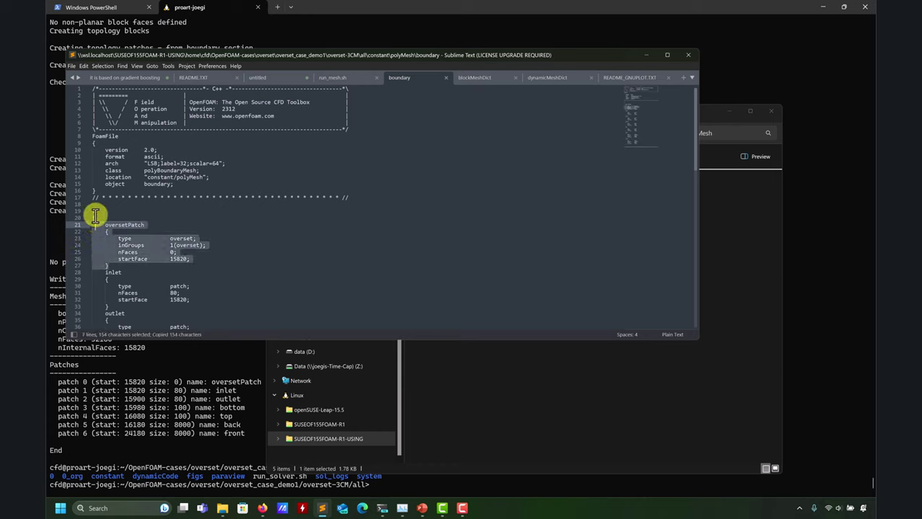
pyautogui.click(95, 210)
pyautogui.hotkey('ctrl', 'v')
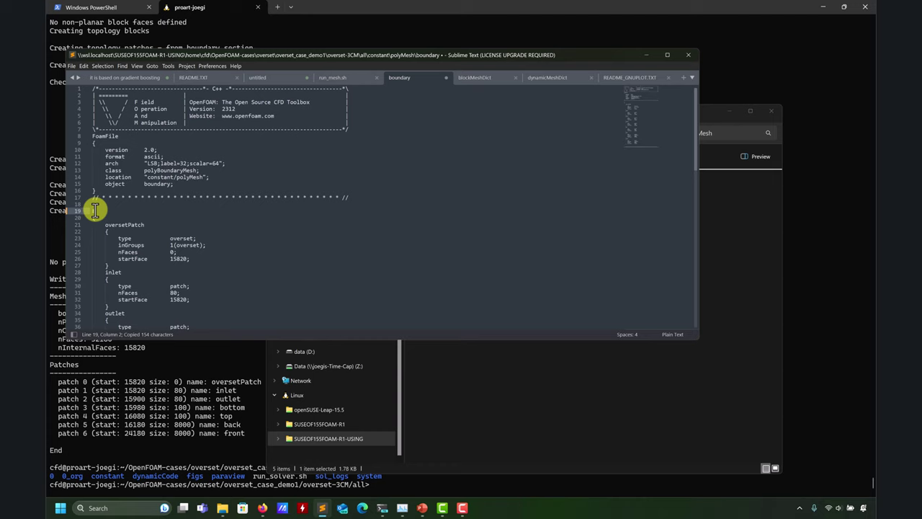
pyautogui.press('Return')
pyautogui.hotkey('ctrl', 'space')
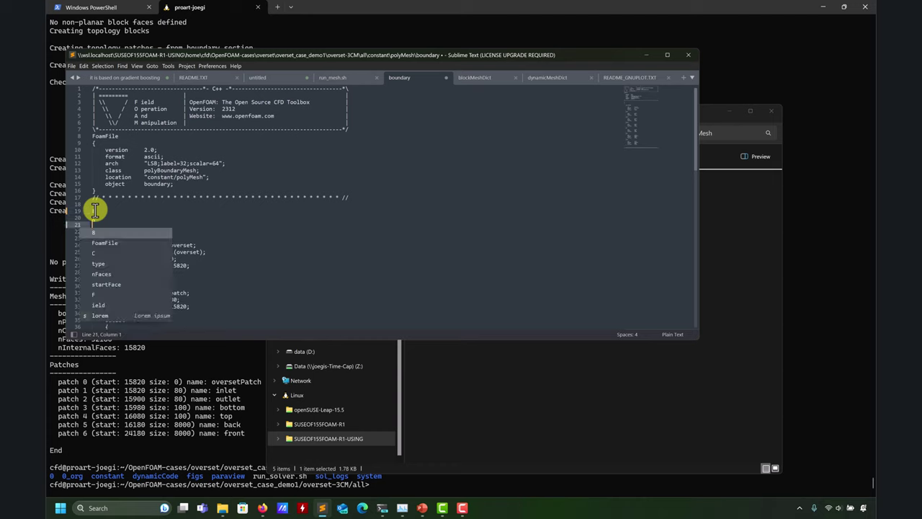
pyautogui.write('\\')
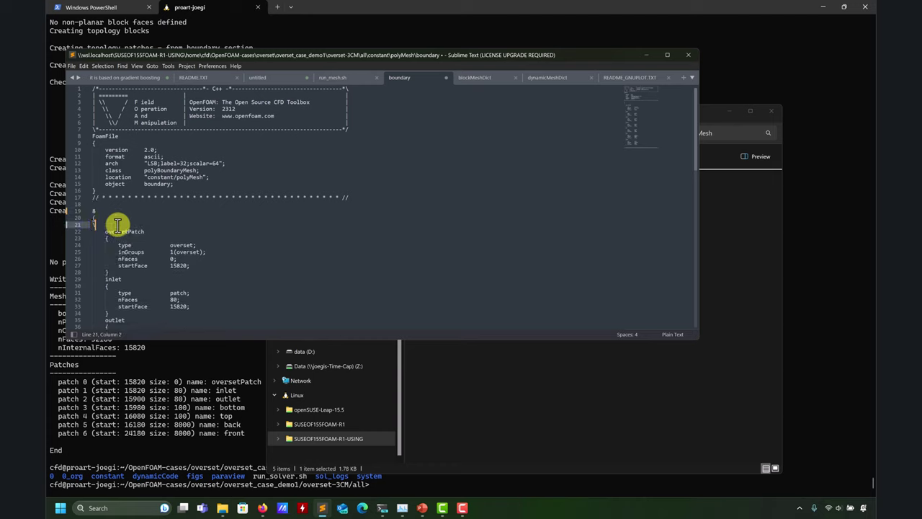
pyautogui.press('BackSpace')
pyautogui.hotkey('ctrl', 'v')
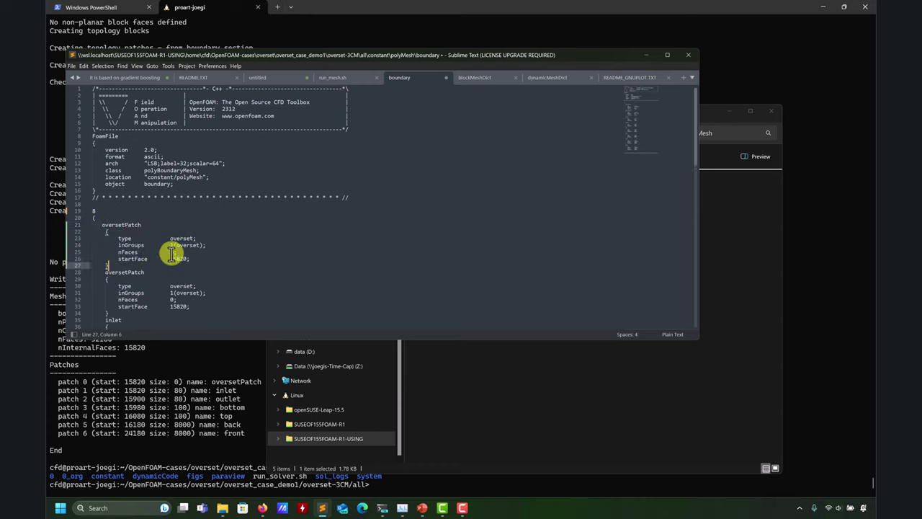
pyautogui.scroll(-3, 170, 252)
pyautogui.click(180, 286)
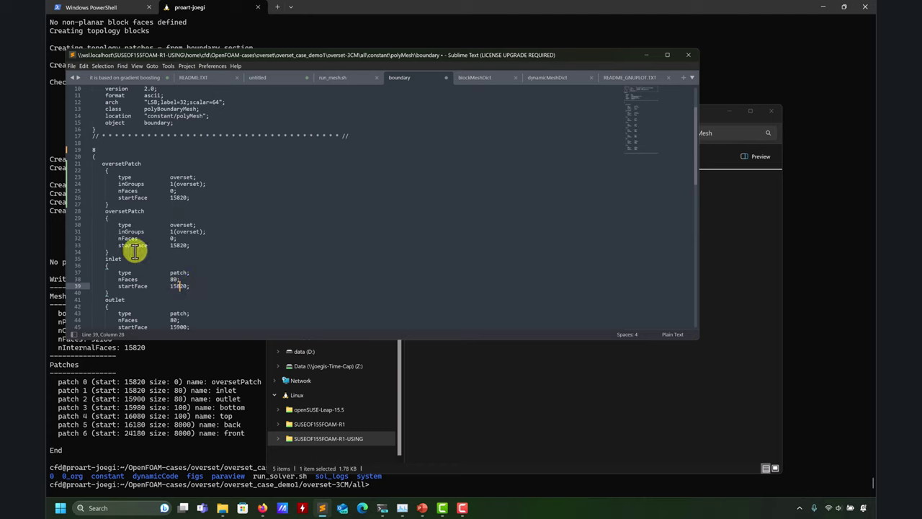
# Undo the manual edits to the boundary file and save it
pyautogui.hotkey('ctrl', 'z')
pyautogui.hotkey('ctrl', 'z')
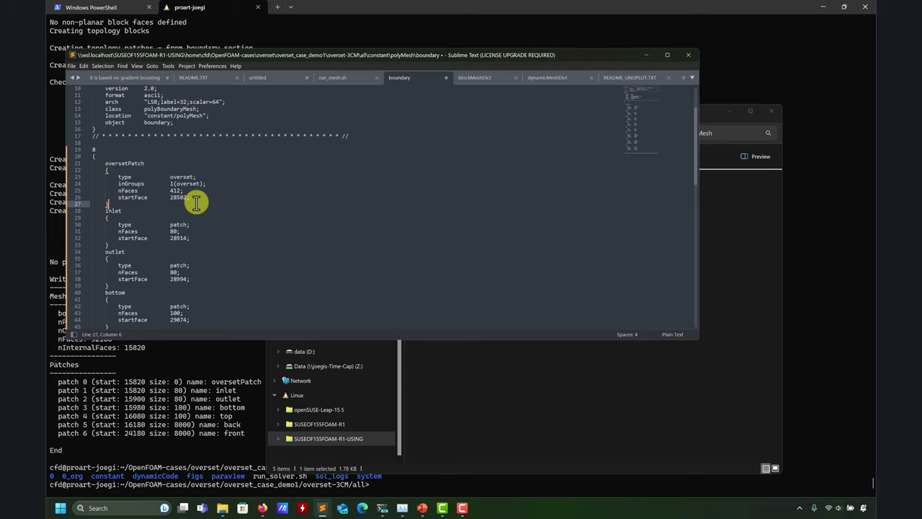
pyautogui.hotkey('ctrl', 's')
# Close the boundary, blockMeshDict, dynamicMeshDict and run_mesh.sh files, then minimize the editor and File Explorer
pyautogui.click(450, 77)
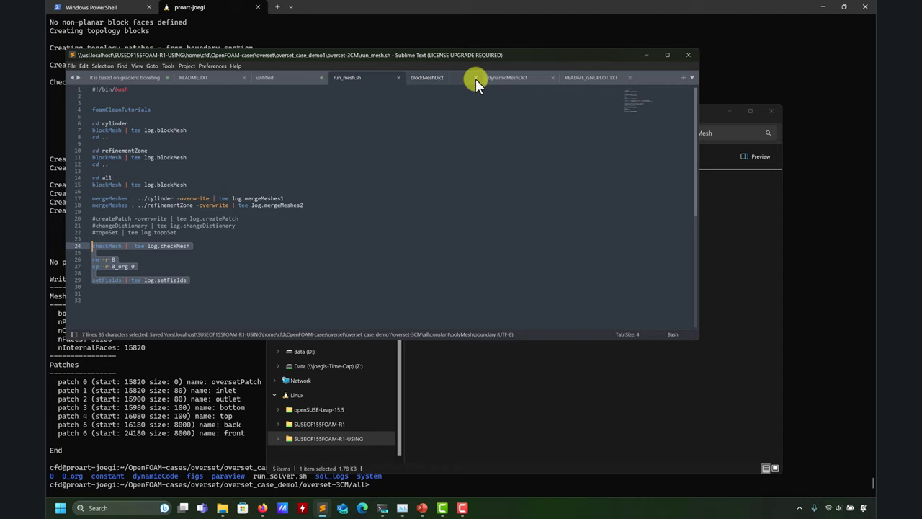
pyautogui.click(475, 78)
pyautogui.click(476, 79)
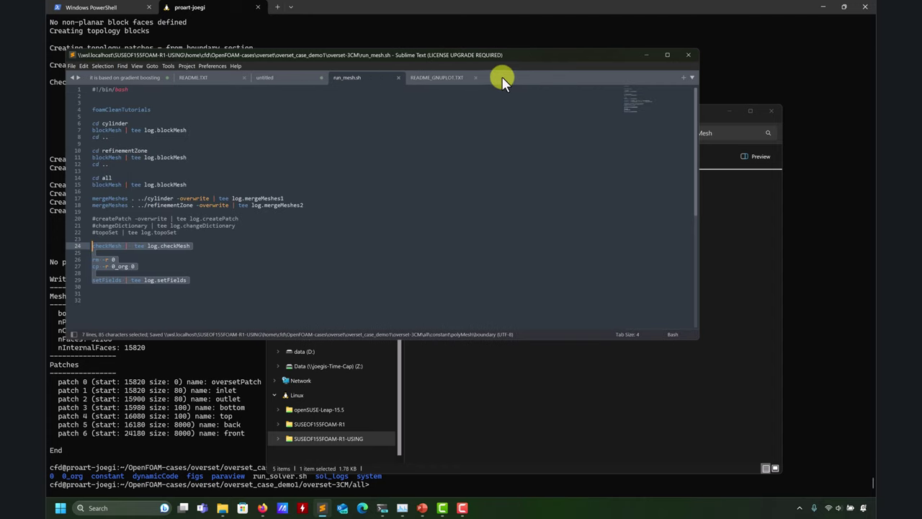
pyautogui.click(398, 78)
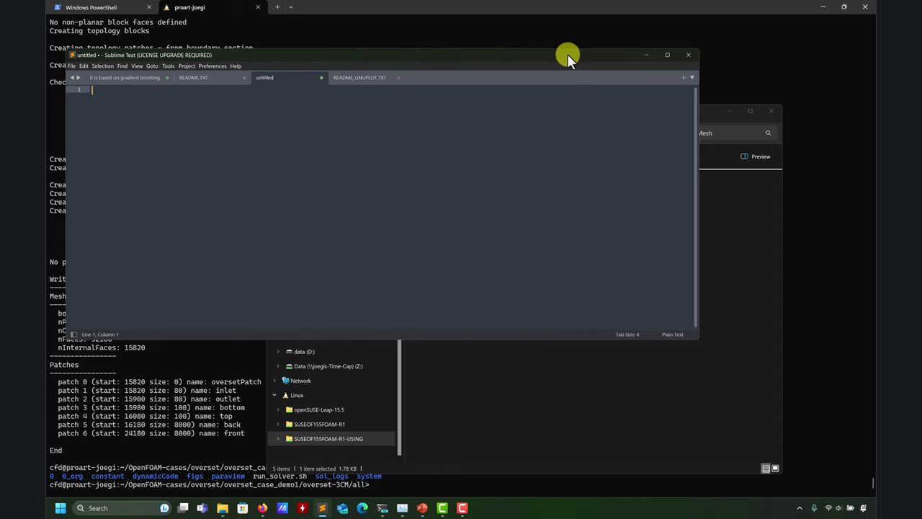
pyautogui.moveTo(567, 53); pyautogui.dragTo(542, 120)
pyautogui.click(592, 117)
pyautogui.click(722, 109)
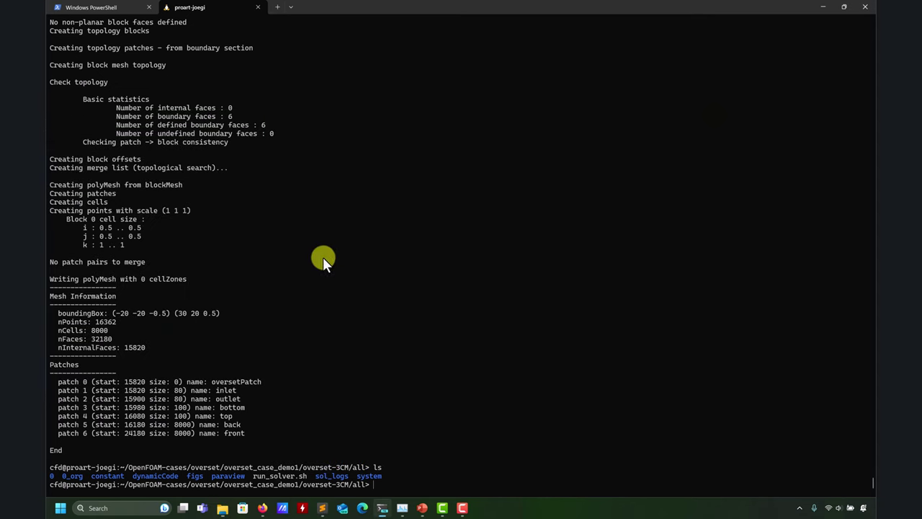
# In the terminal, go up to the overset-3CM folder, list its contents and run run_all.sh with sh
pyautogui.write('ls')
pyautogui.press('Return')
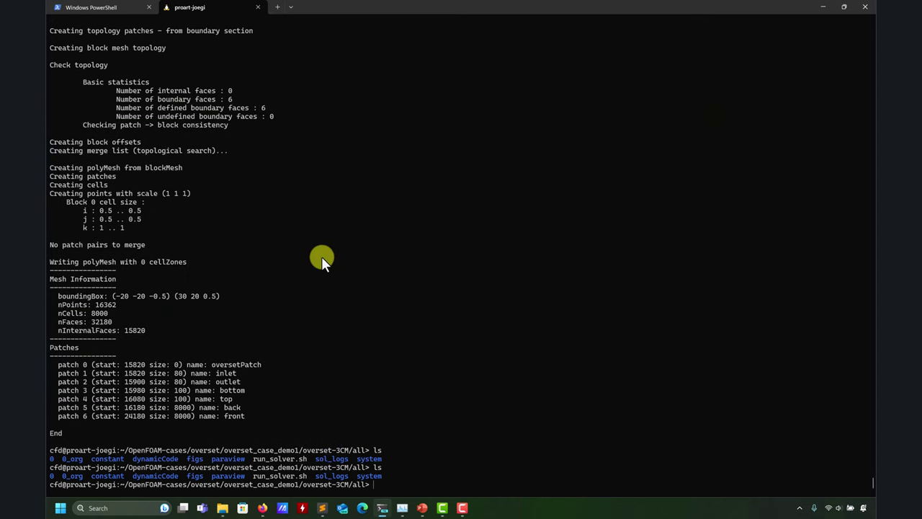
pyautogui.write('cd ..')
pyautogui.press('Return')
pyautogui.write('ls')
pyautogui.press('Return')
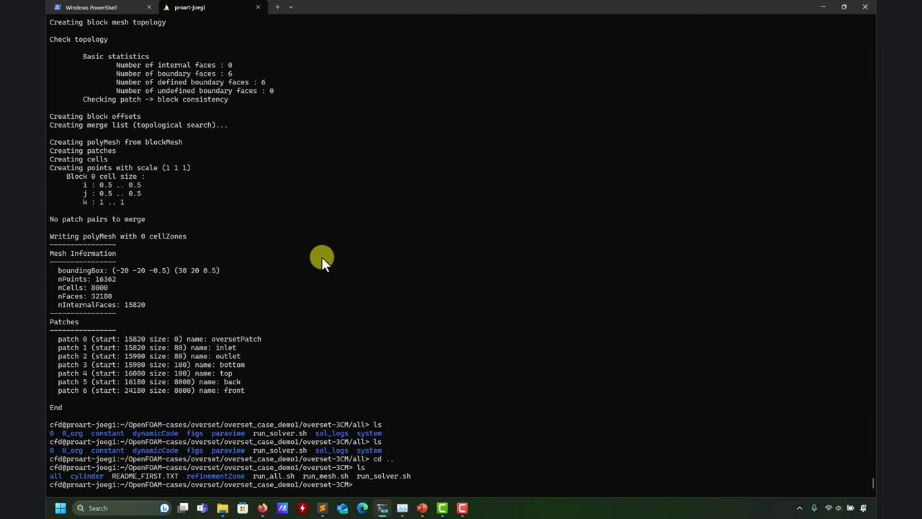
pyautogui.write('sh run_all.sh')
pyautogui.press('Return')
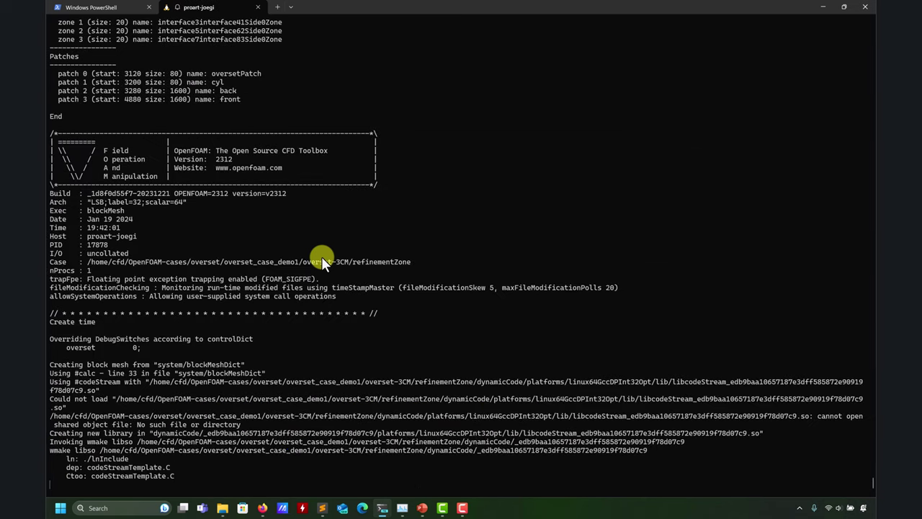
# Bring the Sublime Text and File Explorer windows back in front of the terminal
pyautogui.click(323, 508)
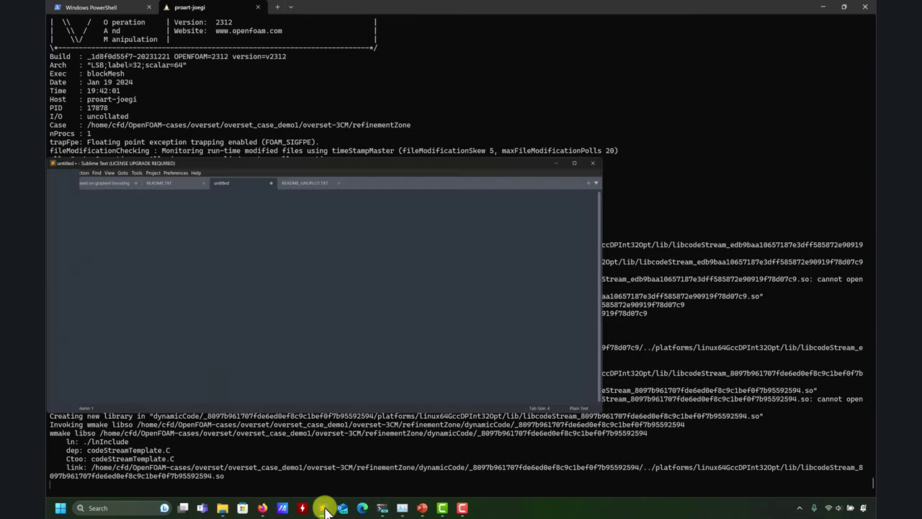
pyautogui.click(324, 508)
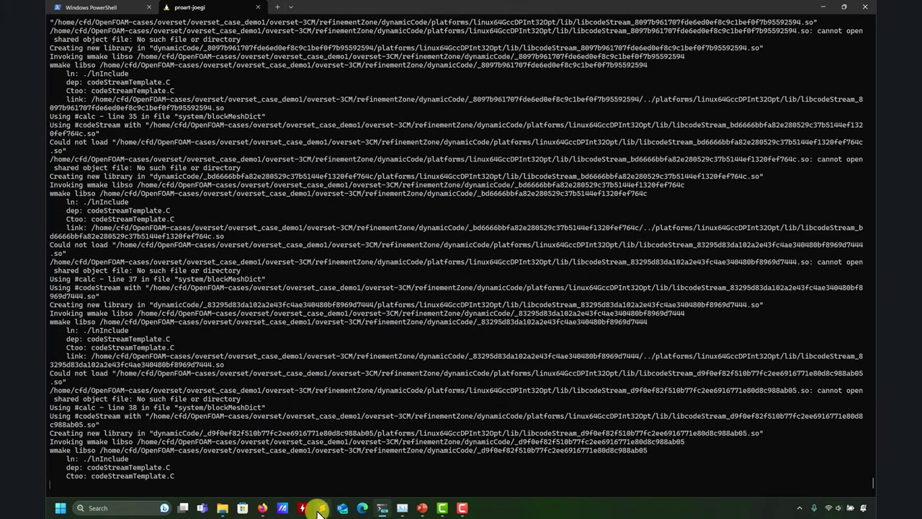
pyautogui.click(321, 508)
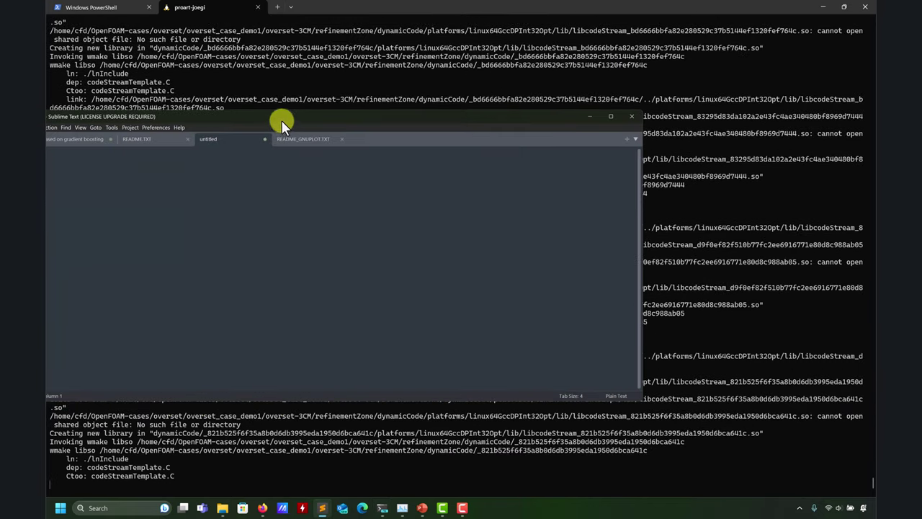
pyautogui.moveTo(281, 119); pyautogui.dragTo(302, 120)
pyautogui.click(217, 507)
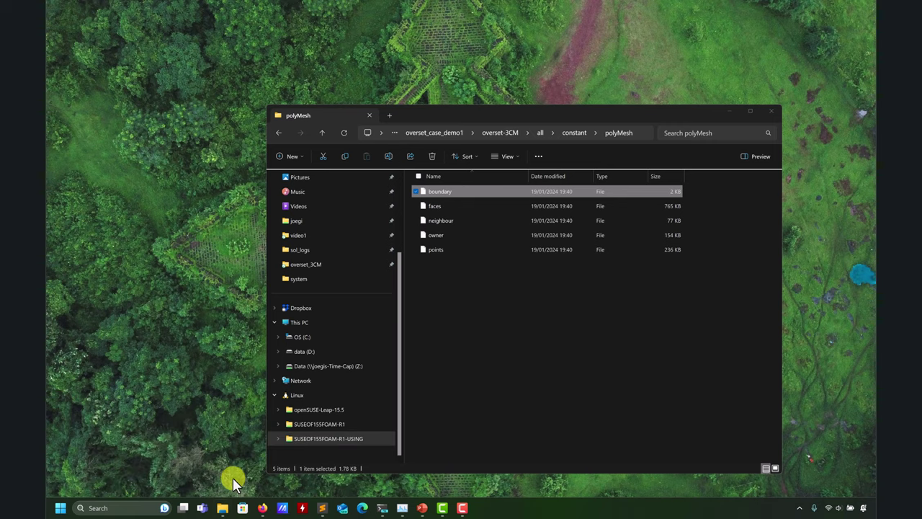
pyautogui.click(233, 477)
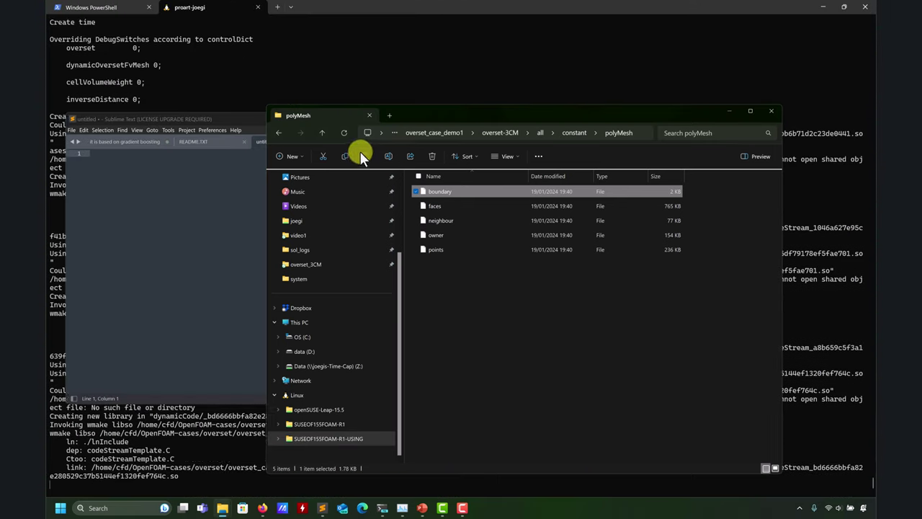
# Open blockMeshDict from the system folder of the all case and view its boundary section with the oversetPatch entry
pyautogui.click(322, 133)
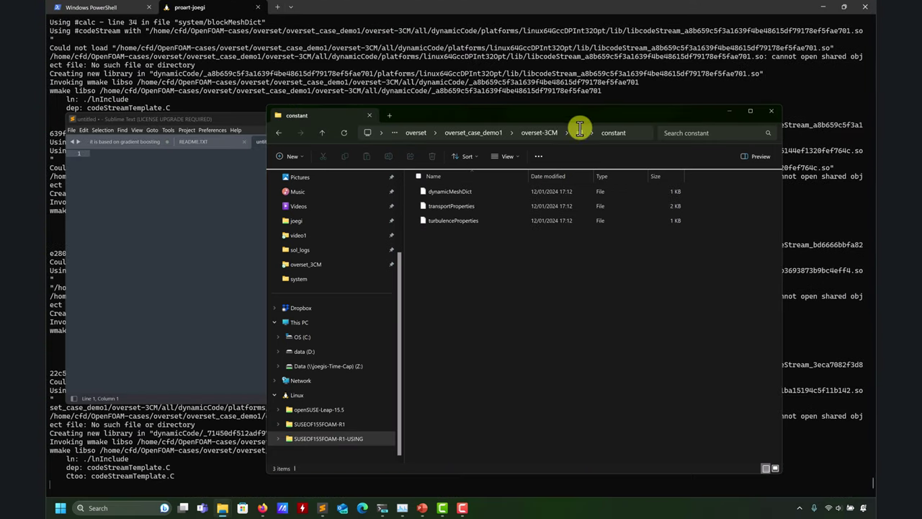
pyautogui.click(580, 132)
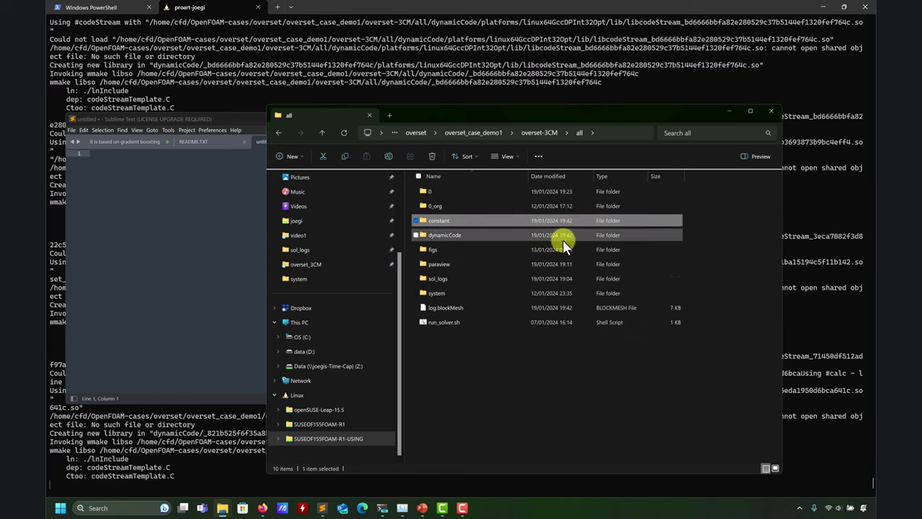
pyautogui.doubleClick(443, 294)
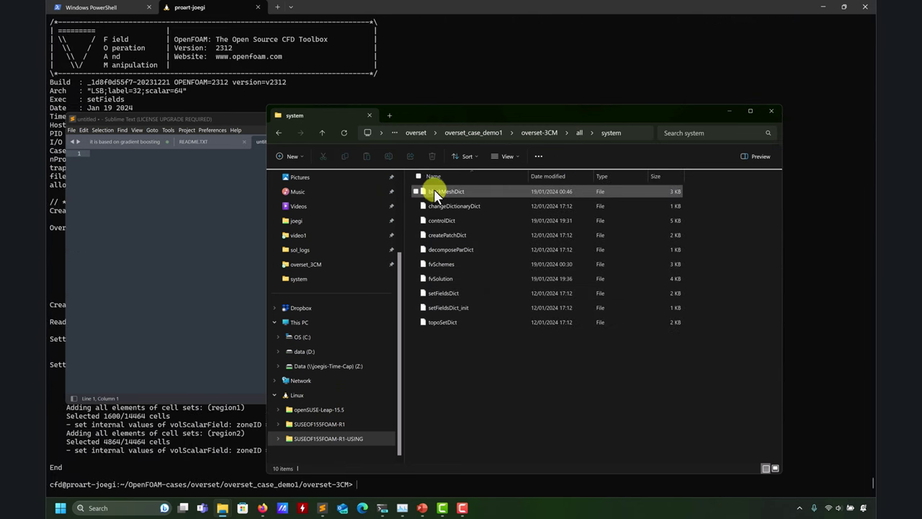
pyautogui.doubleClick(433, 189)
pyautogui.scroll(-20, 176, 259)
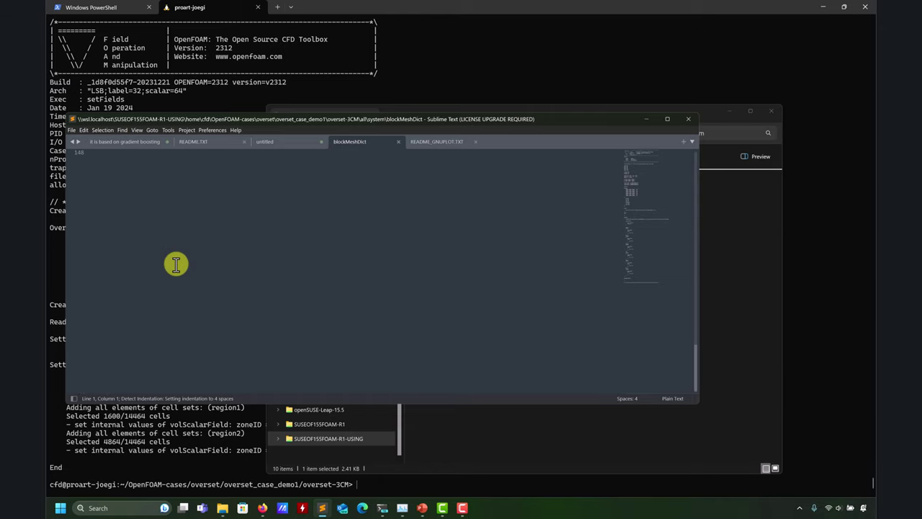
pyautogui.scroll(20, 176, 264)
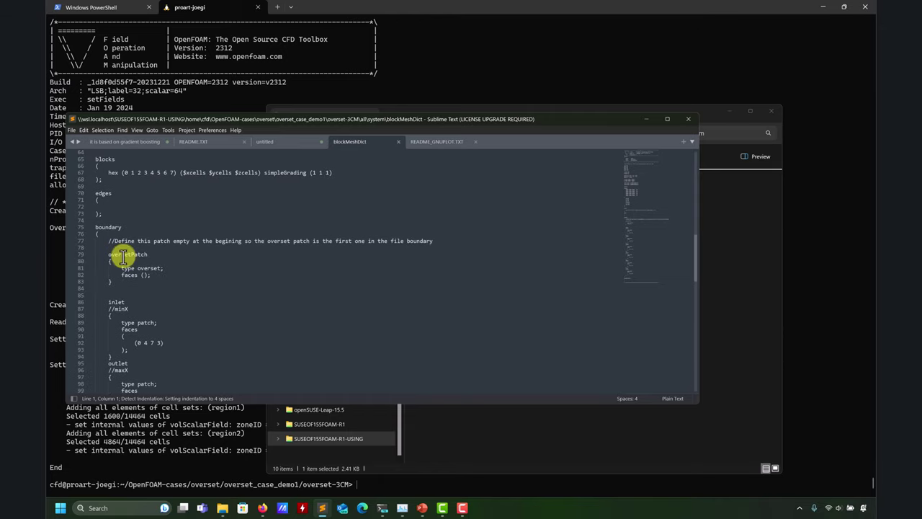
# Comment out the empty oversetPatch entry in blockMeshDict with /* and */, save it and rerun the meshing script in the terminal
pyautogui.click(124, 248)
pyautogui.write('/*')
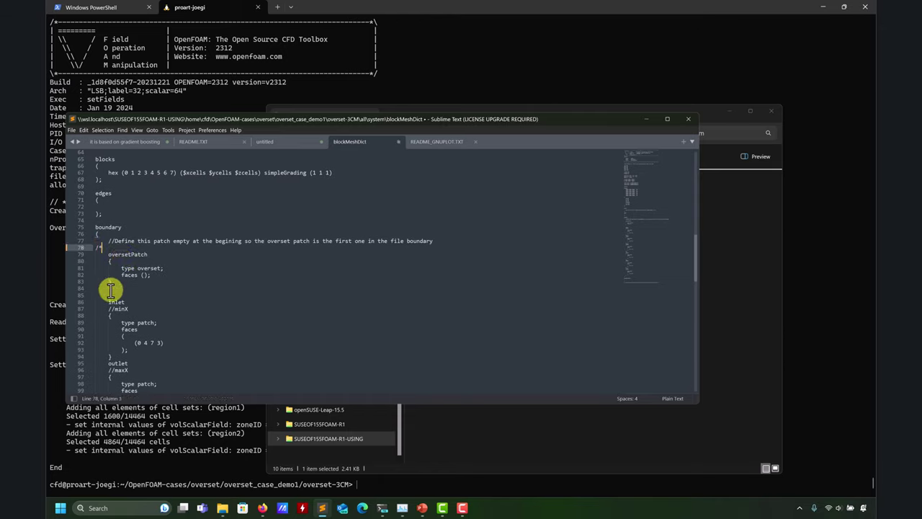
pyautogui.click(101, 288)
pyautogui.write('*/')
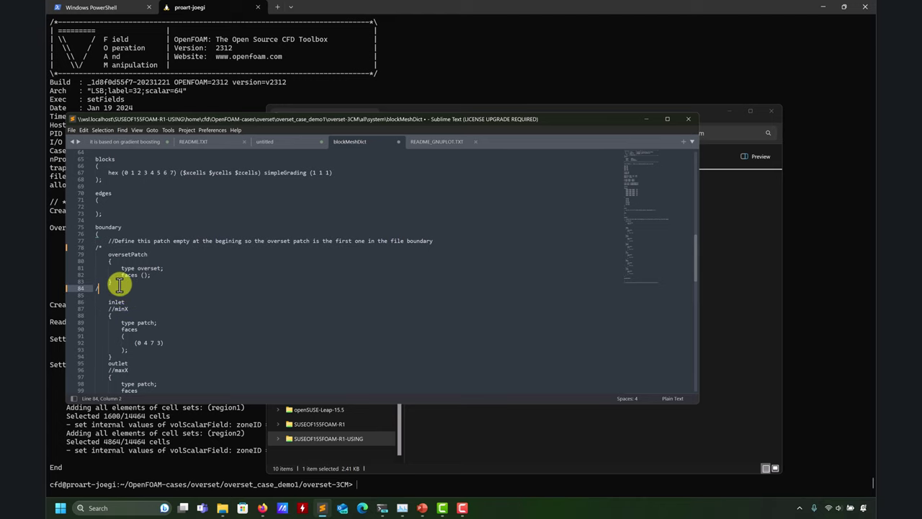
pyautogui.click(197, 50)
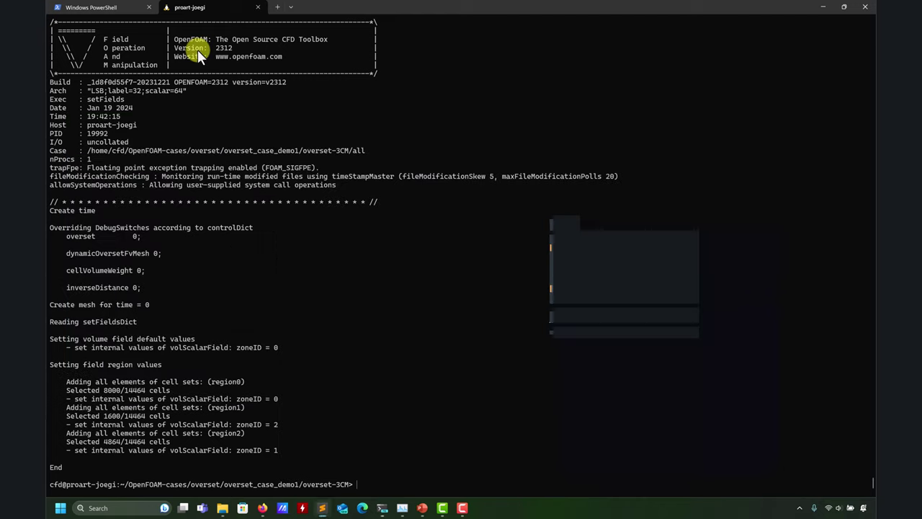
pyautogui.press('Return')
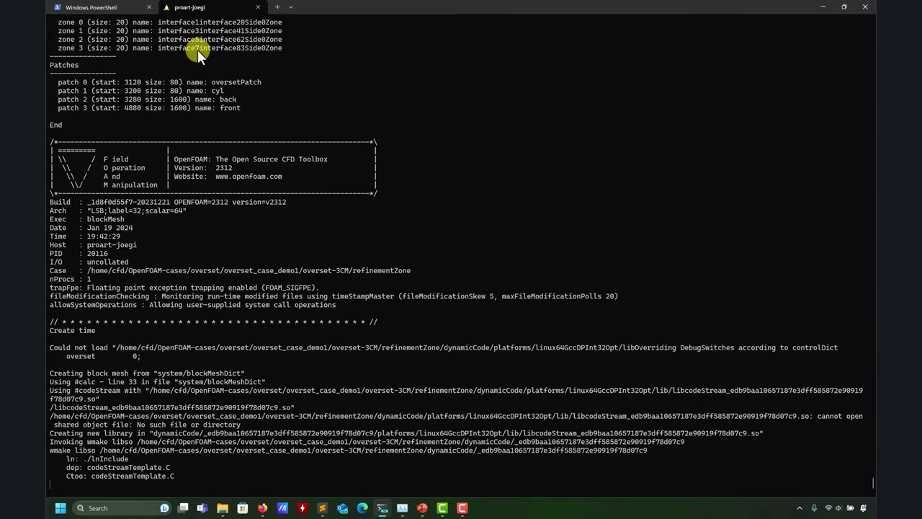
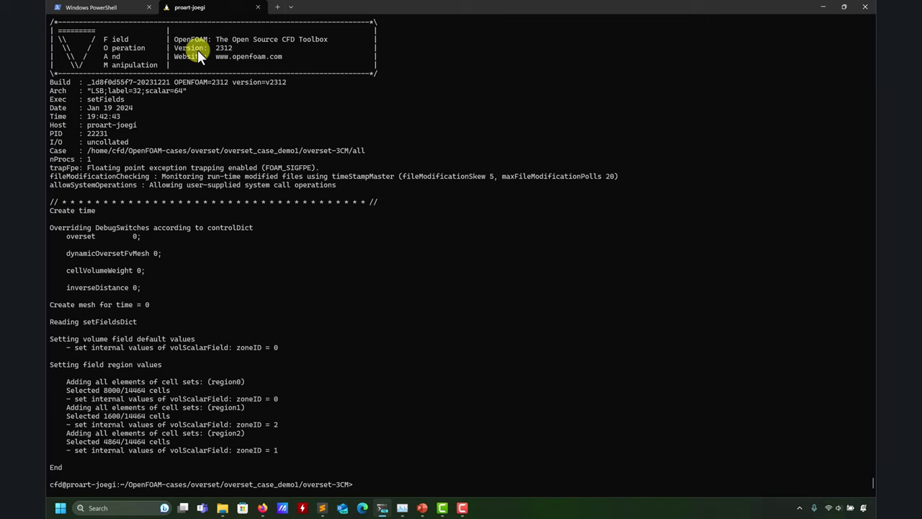
# Open the boundary file from the constant/polyMesh folder of the all case in the editor
pyautogui.click(322, 508)
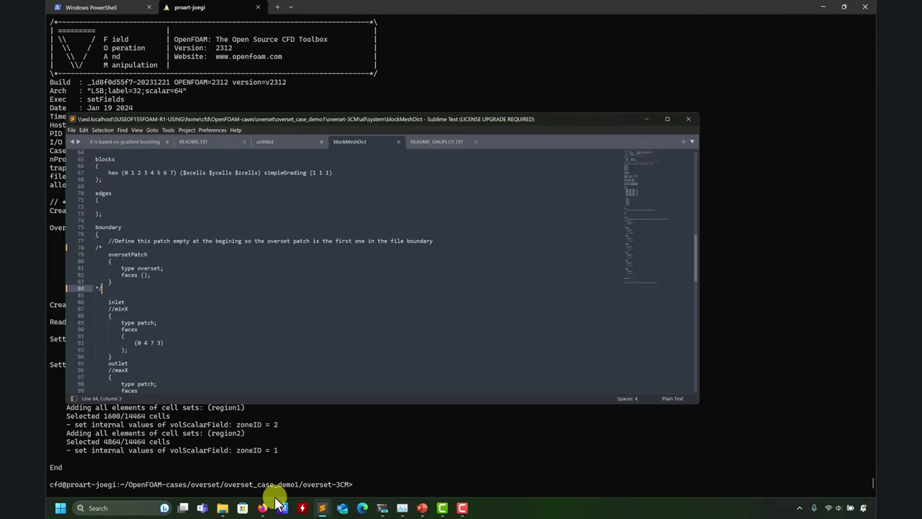
pyautogui.moveTo(227, 510)
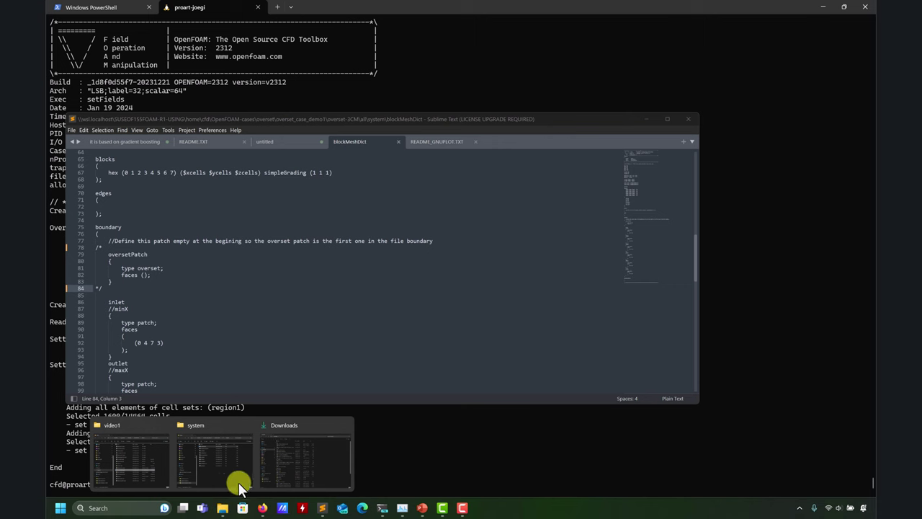
pyautogui.click(251, 460)
pyautogui.click(578, 132)
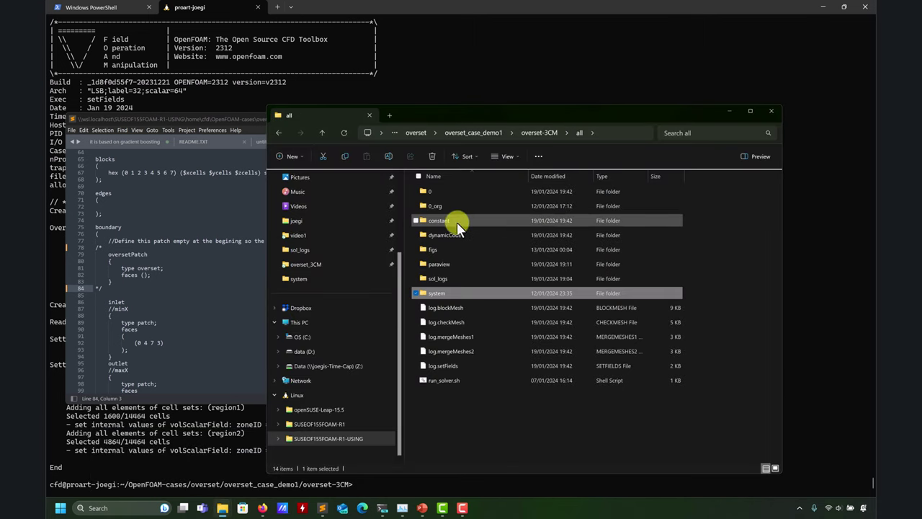
pyautogui.doubleClick(445, 221)
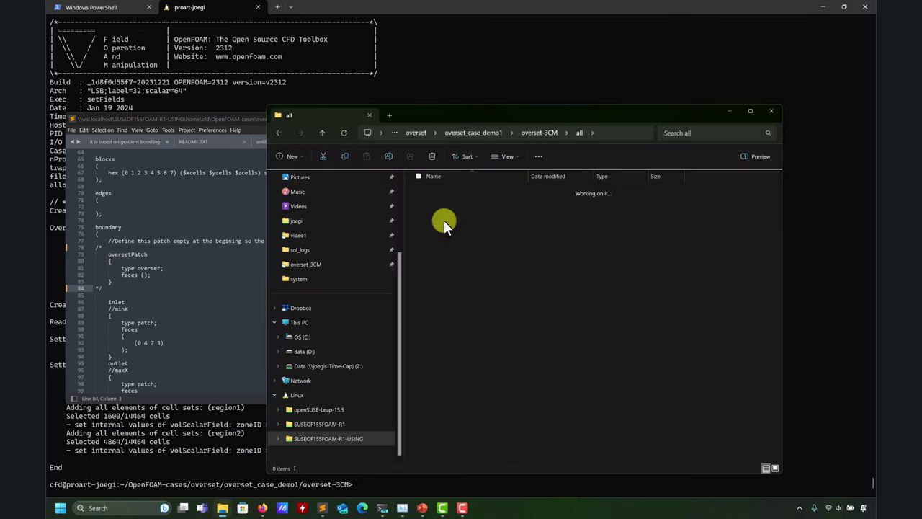
pyautogui.doubleClick(442, 191)
pyautogui.click(454, 206)
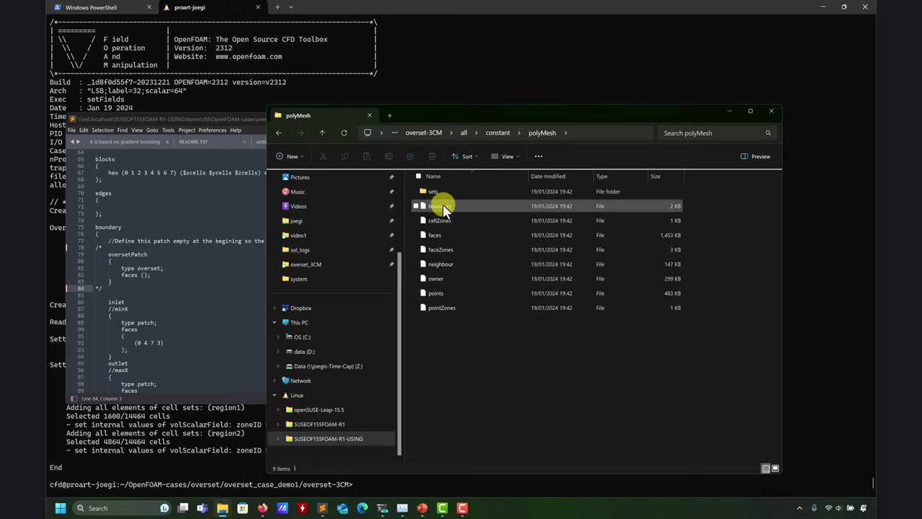
pyautogui.press('Return')
# Examine the order of the patches in the boundary file, highlighting the oversetPatch block and comparing its position with the first entry
pyautogui.scroll(-8, 188, 231)
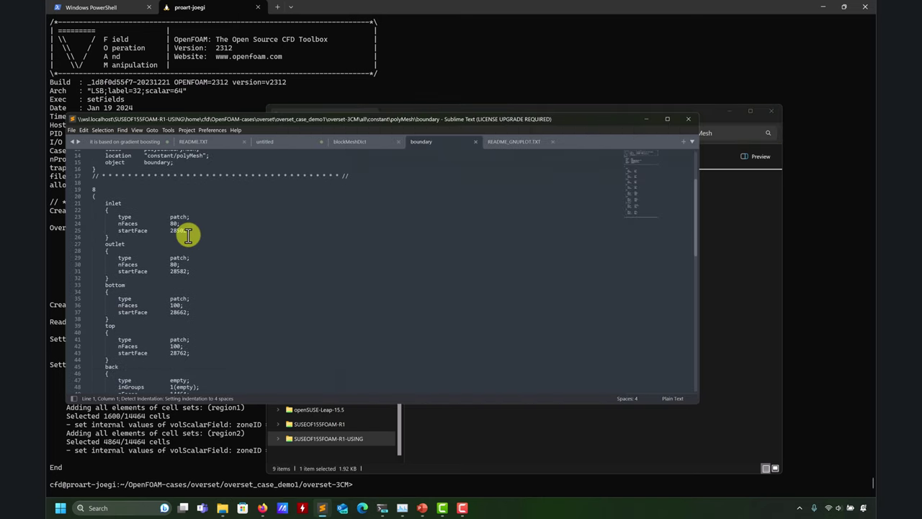
pyautogui.scroll(6, 185, 237)
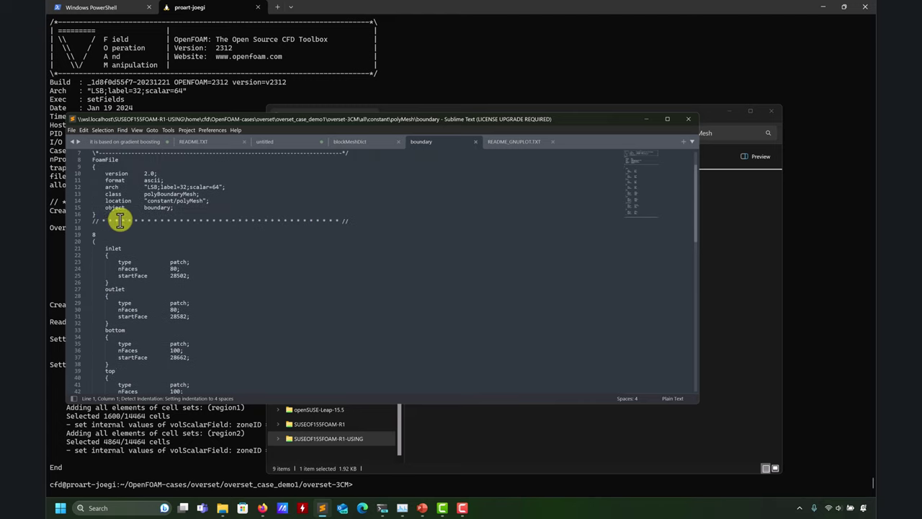
pyautogui.scroll(-12, 118, 243)
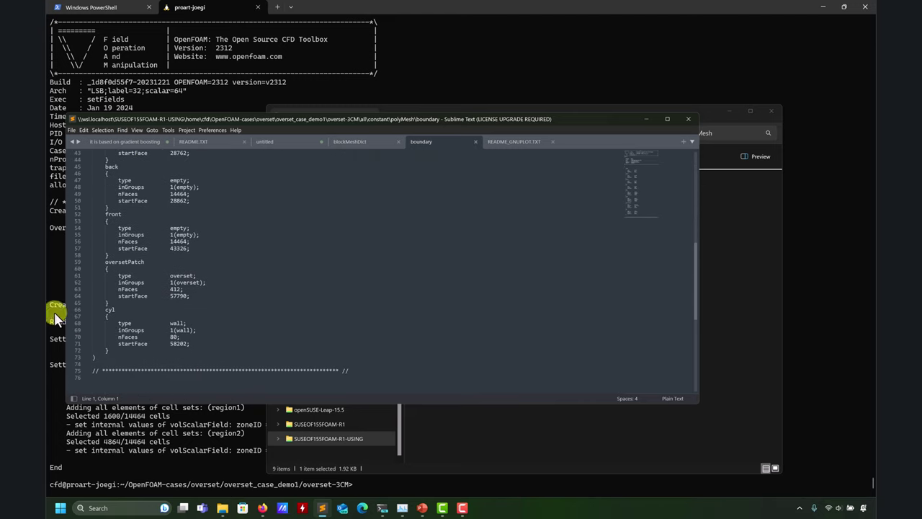
pyautogui.moveTo(116, 300); pyautogui.dragTo(72, 264)
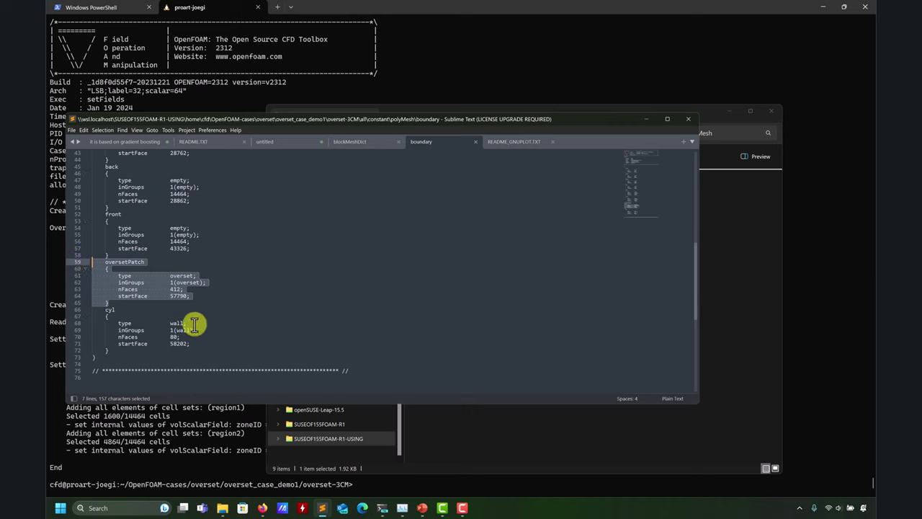
pyautogui.scroll(12, 192, 323)
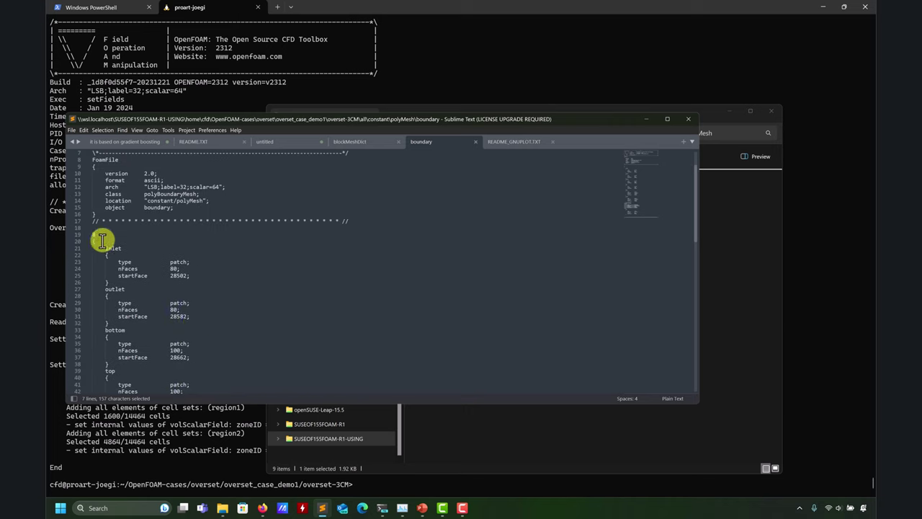
pyautogui.click(102, 240)
pyautogui.scroll(-4, 173, 245)
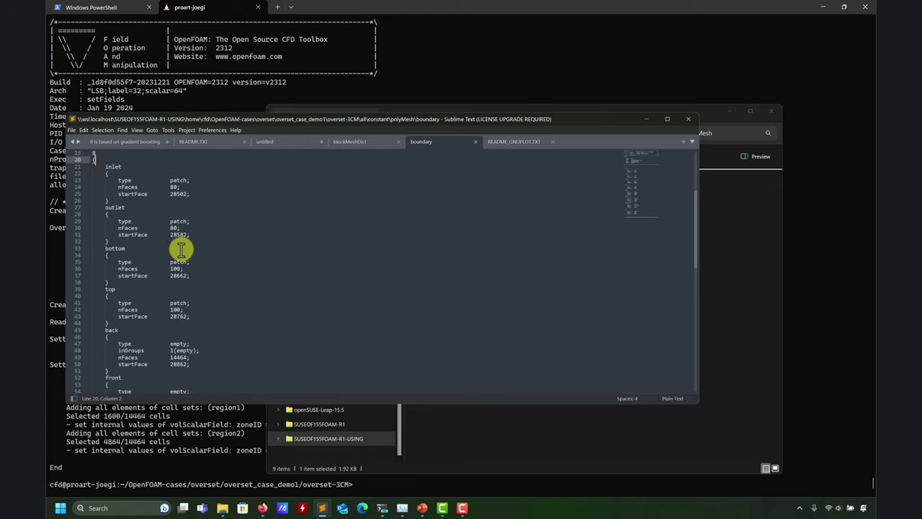
# Undo the comment markers around the oversetPatch entry in blockMeshDict, save it, and close the boundary file
pyautogui.click(350, 142)
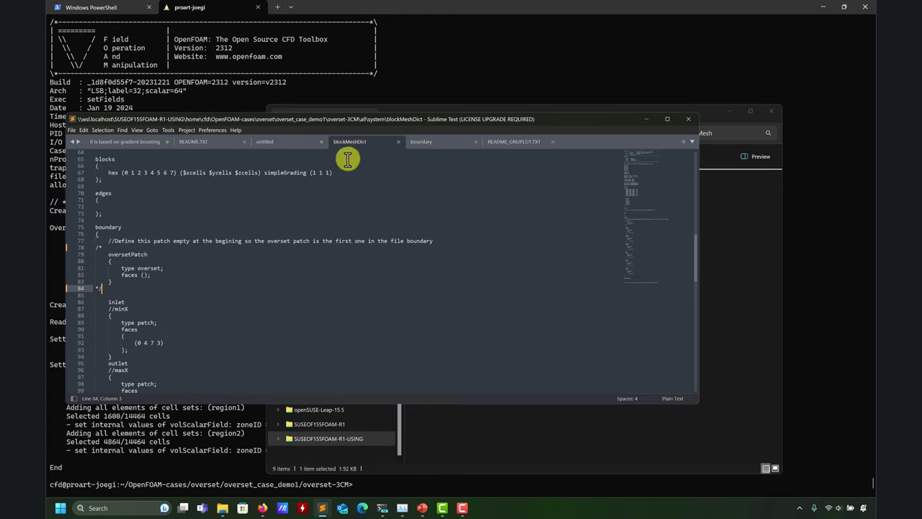
pyautogui.hotkey('ctrl', 'z')
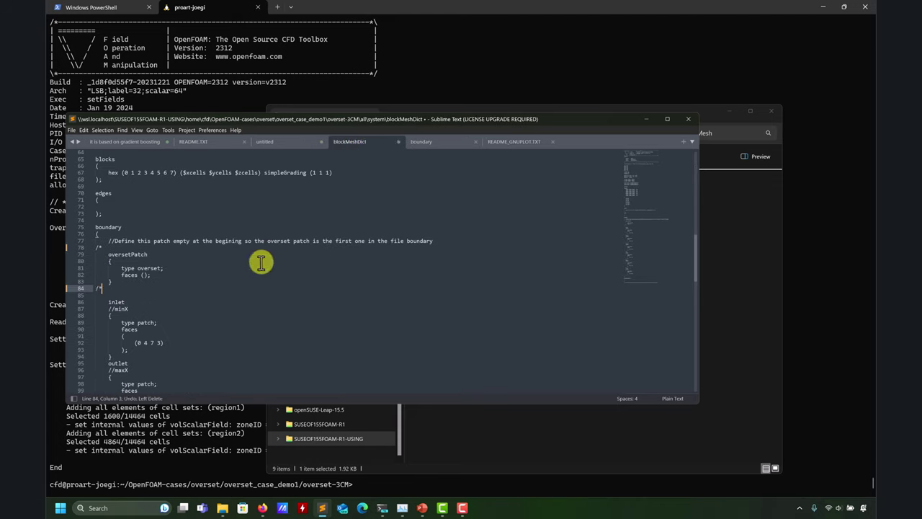
pyautogui.hotkey('ctrl', 'z')
pyautogui.hotkey('ctrl', 's')
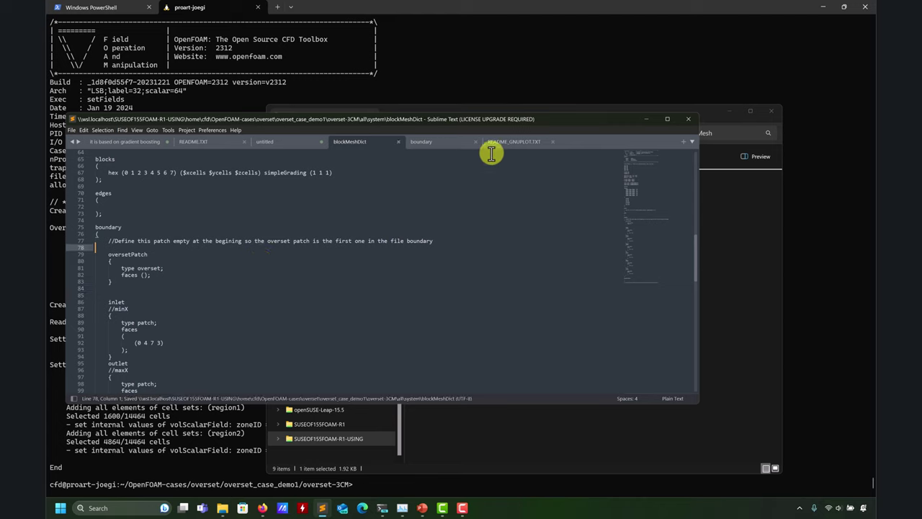
pyautogui.moveTo(457, 143); pyautogui.dragTo(468, 136)
# Regenerate the meshes by running sh run_mesh.sh from the overset-3CM folder in the terminal
pyautogui.click(303, 69)
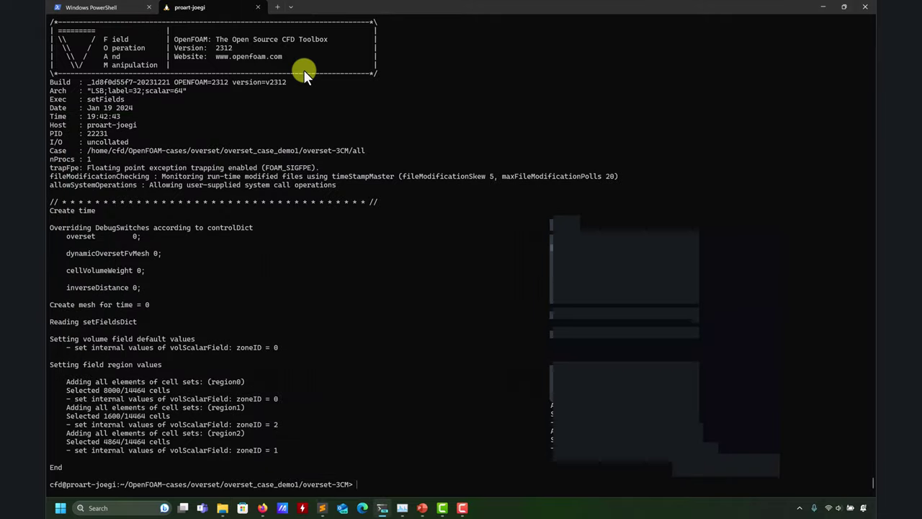
pyautogui.hotkey('ctrl', 'c')
pyautogui.hotkey('ctrl', 'c')
pyautogui.write('sh run_mesh.sh')
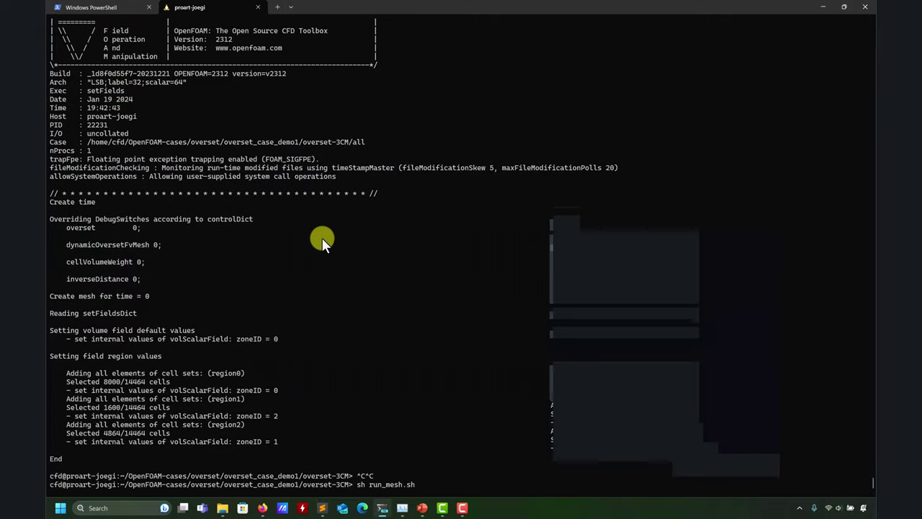
pyautogui.press('Return')
# Close blockMeshDict in Sublime Text and reorder the open files so README_GNUPLOT.TXT comes before the untitled one
pyautogui.moveTo(262, 509)
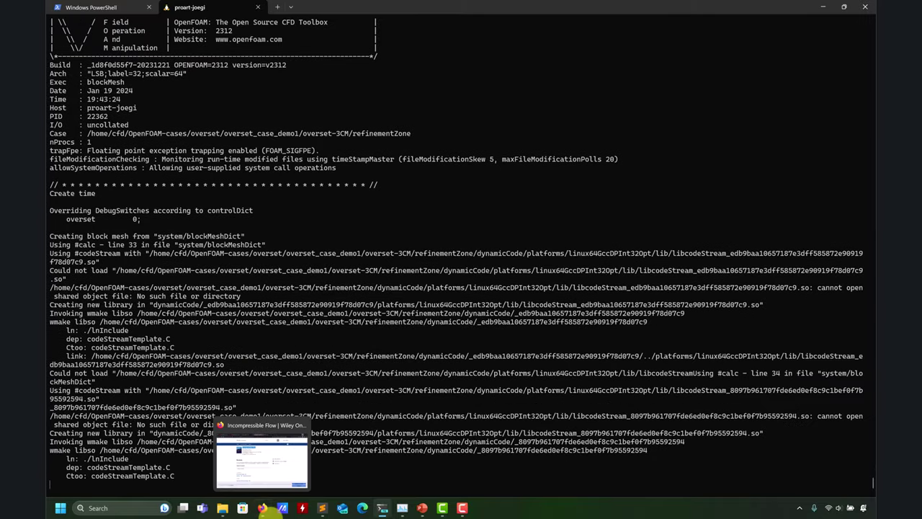
pyautogui.click(322, 508)
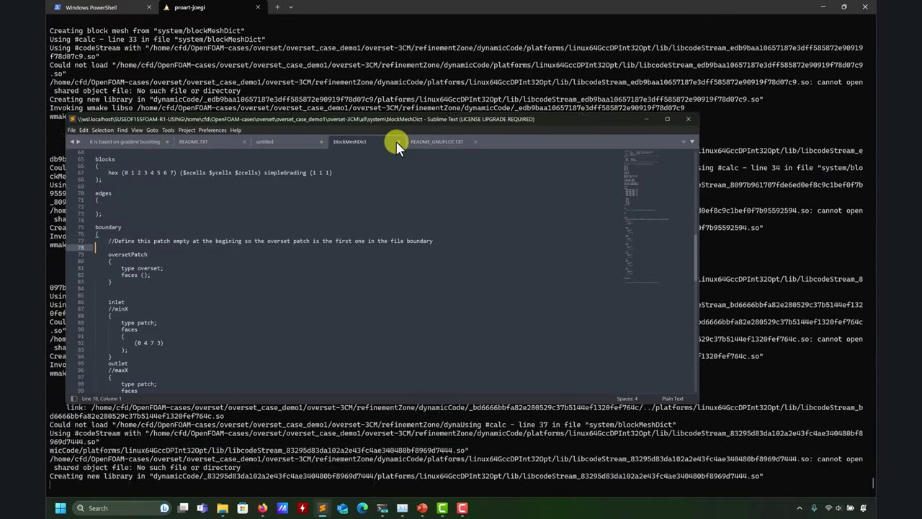
pyautogui.click(398, 141)
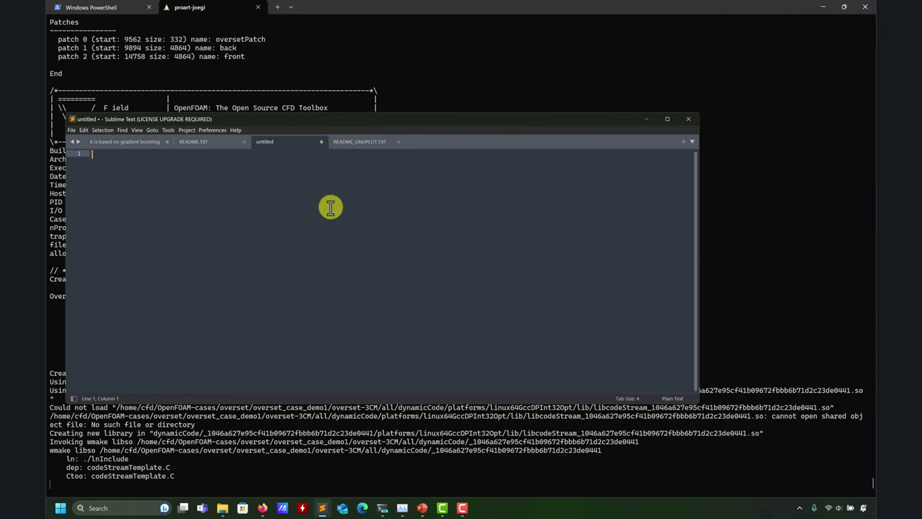
pyautogui.moveTo(361, 141); pyautogui.dragTo(352, 140)
pyautogui.click(349, 138)
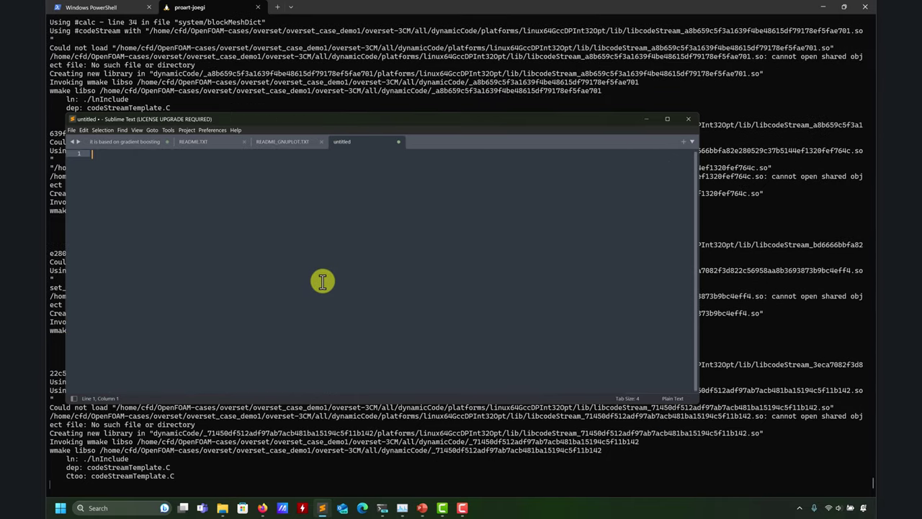
# Go up to the all folder in File Explorer, shift its window aside, and bring Sublime Text to the front
pyautogui.moveTo(223, 508)
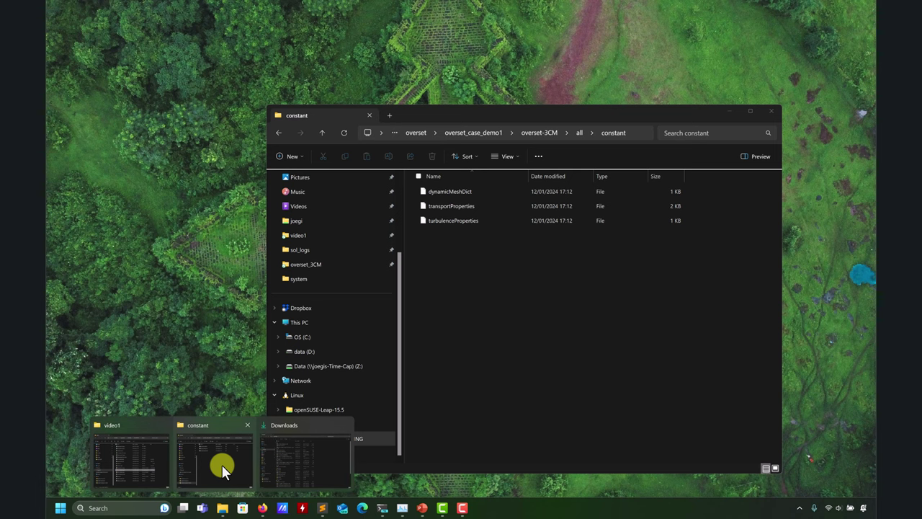
pyautogui.click(222, 465)
pyautogui.click(321, 133)
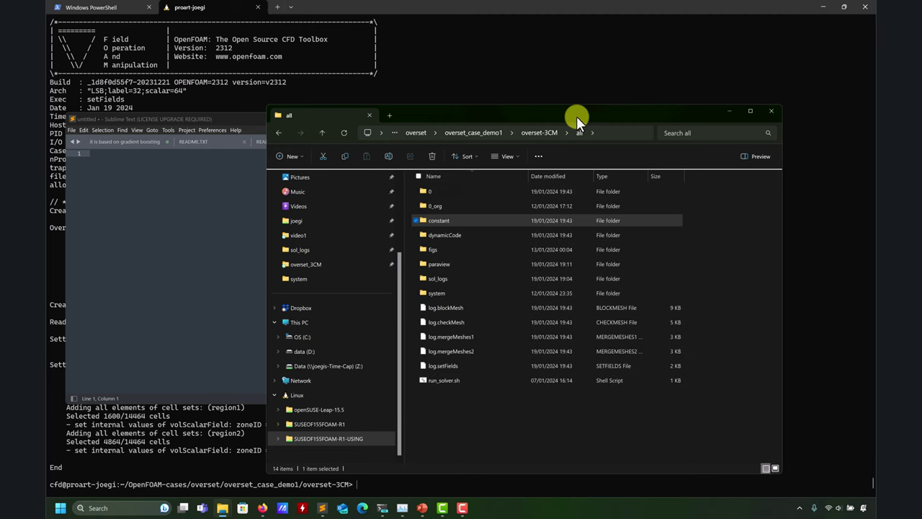
pyautogui.moveTo(577, 116); pyautogui.dragTo(638, 111)
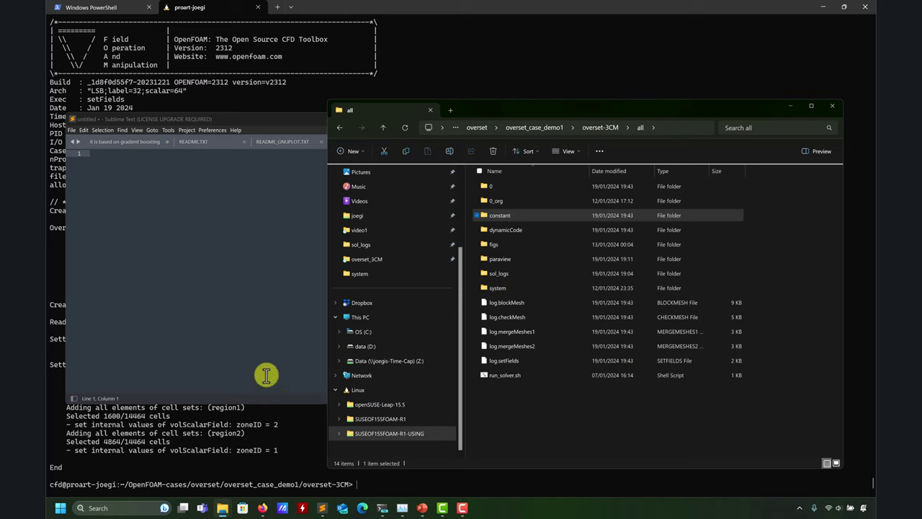
pyautogui.click(204, 372)
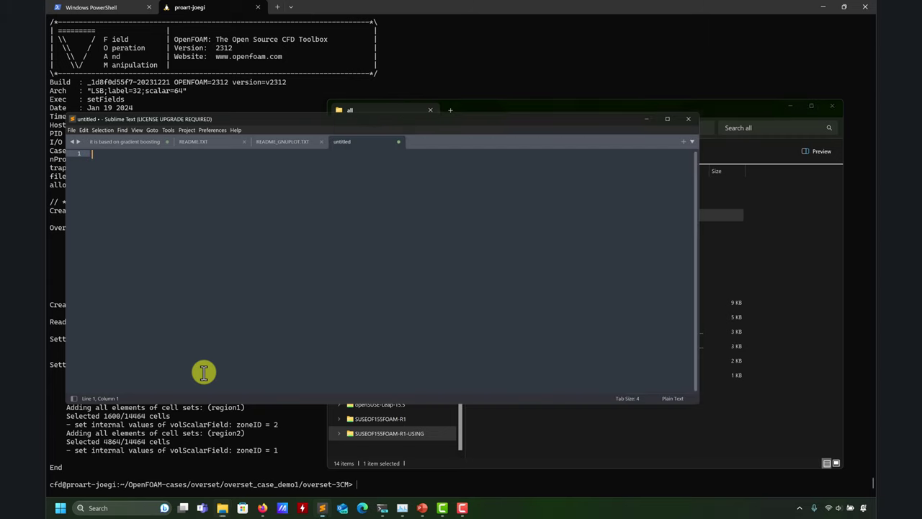
# In the terminal, list the overset-3CM folder, change into the all folder and list its contents
pyautogui.click(269, 423)
pyautogui.write('ls')
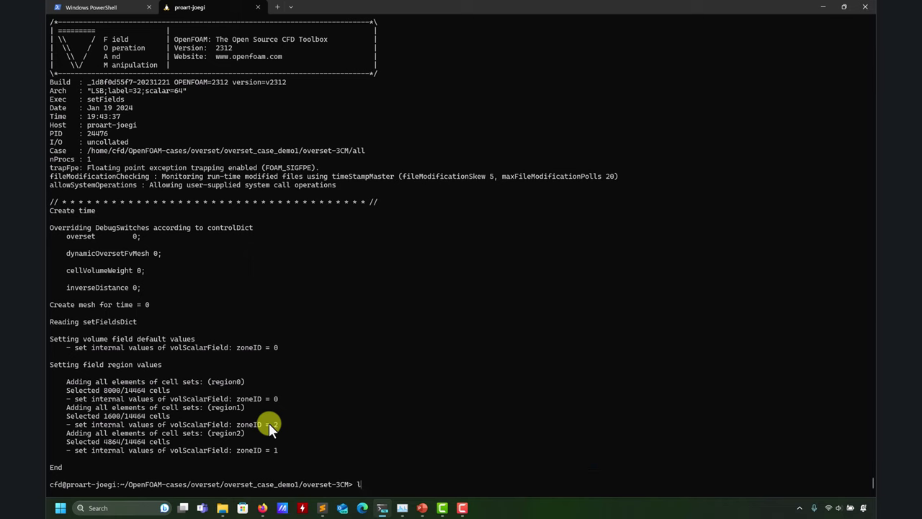
pyautogui.press('Return')
pyautogui.write('cd a')
pyautogui.press('Tab')
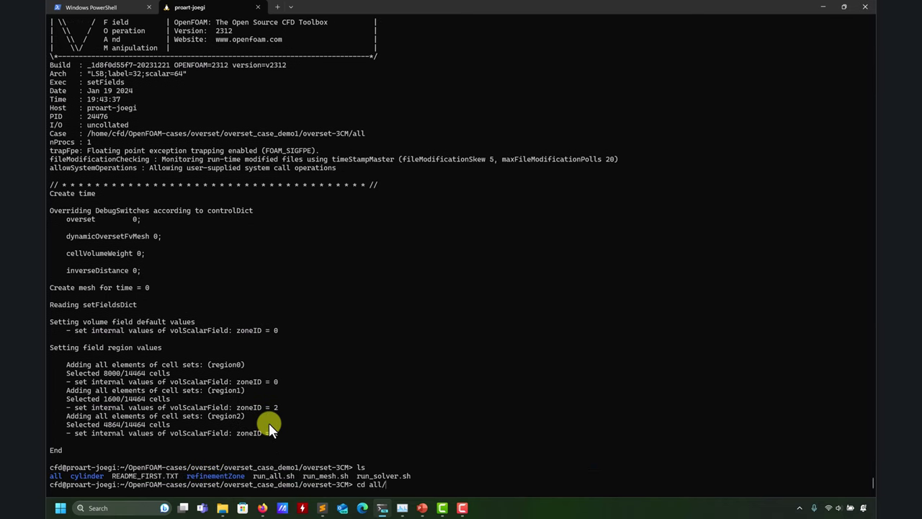
pyautogui.press('Return')
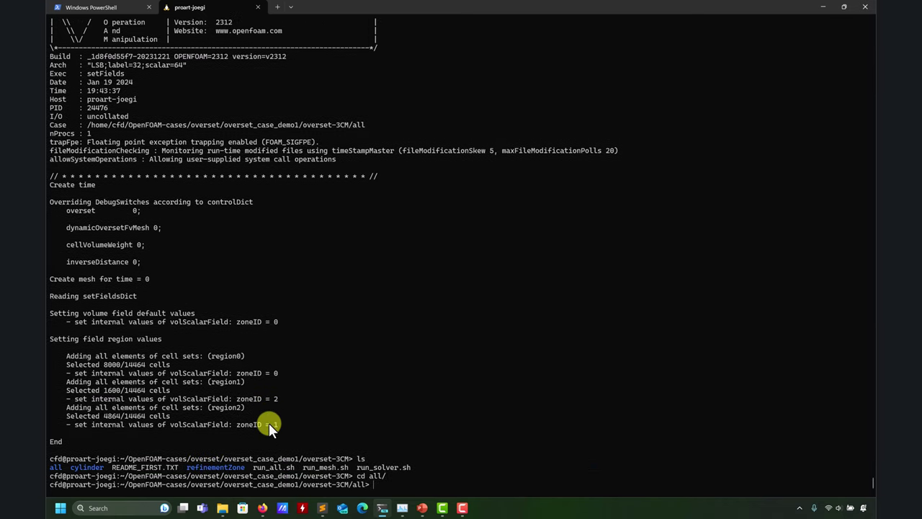
pyautogui.write('ls')
pyautogui.press('Return')
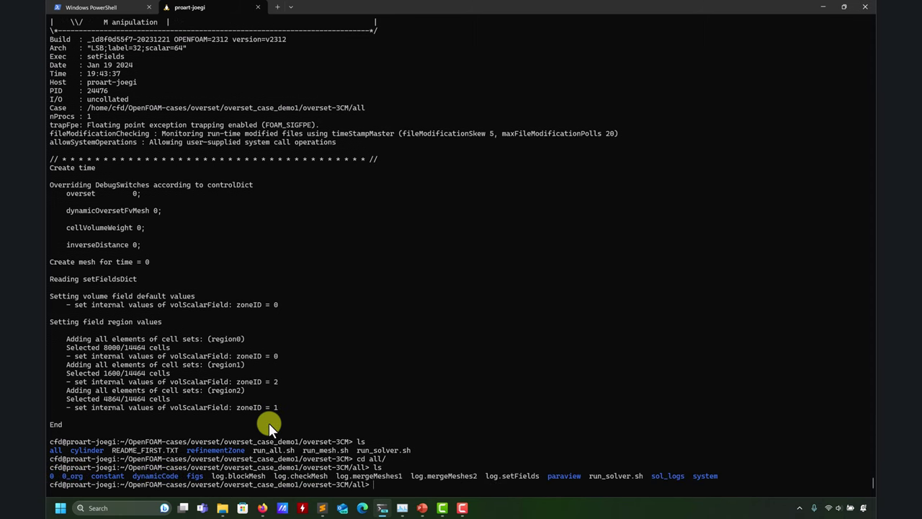
# Enter sh run_solver.sh at the terminal prompt without running it, and bring Sublime Text and the all folder window forward
pyautogui.write('sh r')
pyautogui.press('Tab')
pyautogui.click(322, 508)
pyautogui.click(222, 508)
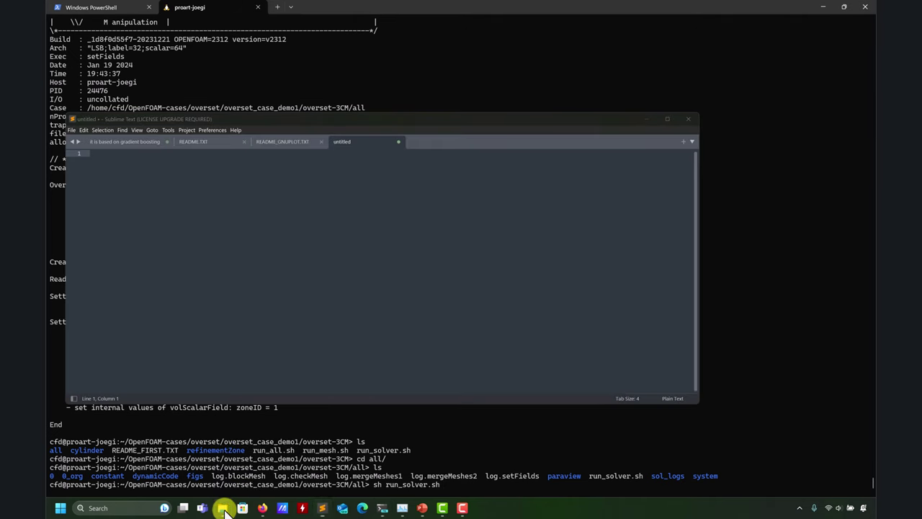
pyautogui.click(221, 448)
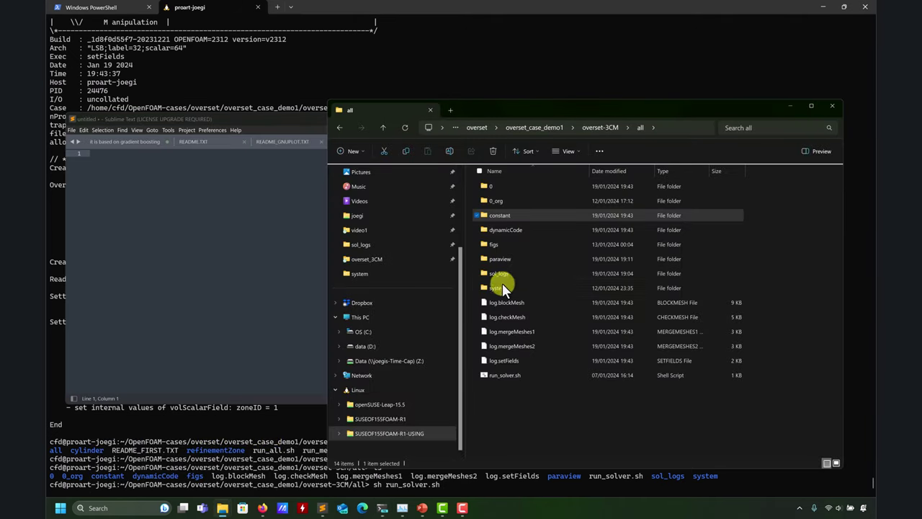
# Open the system folder of the all case and load controlDict in Sublime Text
pyautogui.click(501, 285)
pyautogui.doubleClick(500, 285)
pyautogui.moveTo(504, 216); pyautogui.dragTo(176, 265)
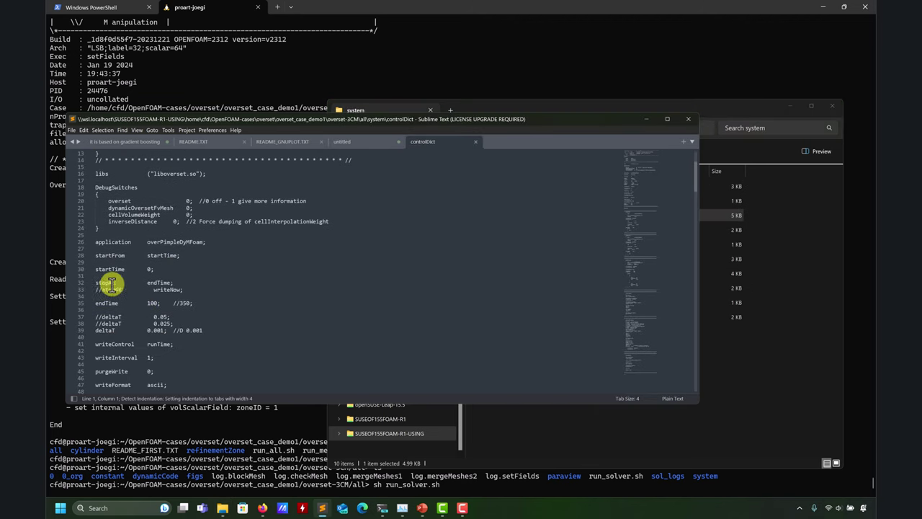
# In controlDict, comment out the deltaT 0.001 line, uncomment the deltaT 0.025 line and save the file
pyautogui.scroll(-4, 153, 290)
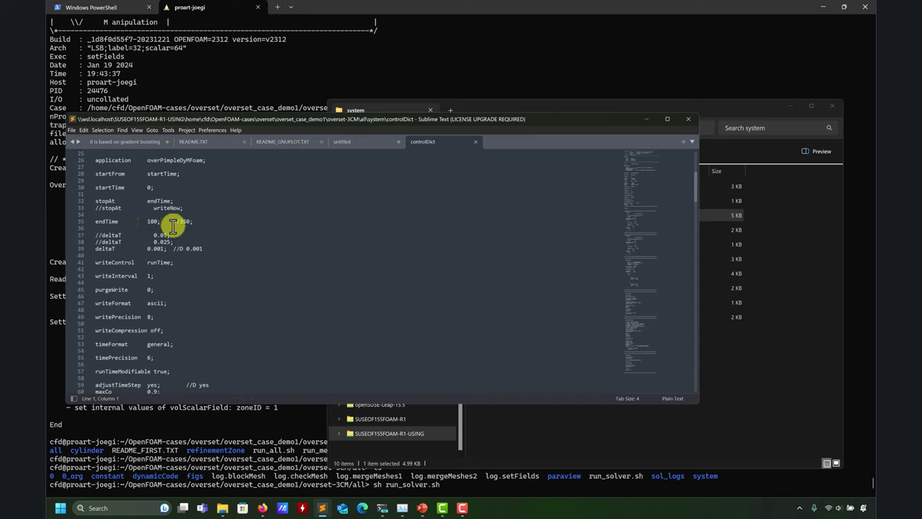
pyautogui.click(99, 249)
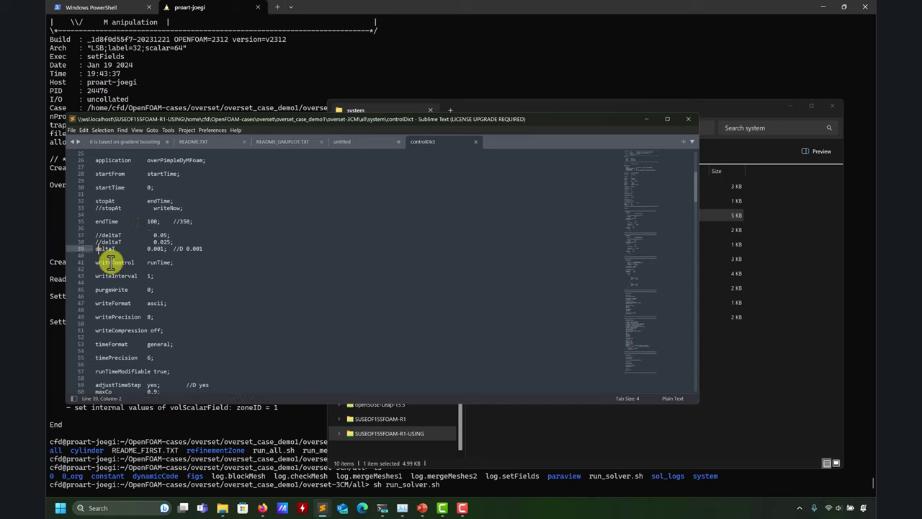
pyautogui.write('//')
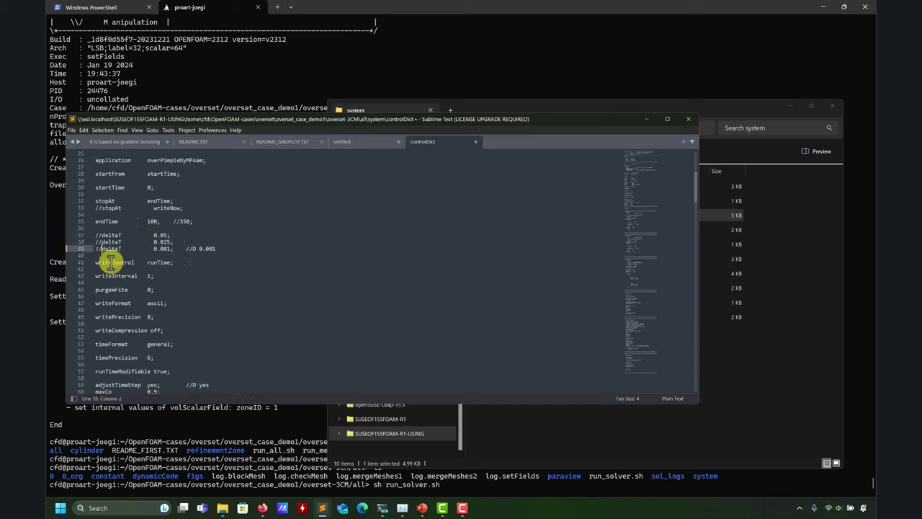
pyautogui.press('Up')
pyautogui.press('BackSpace')
pyautogui.press('BackSpace')
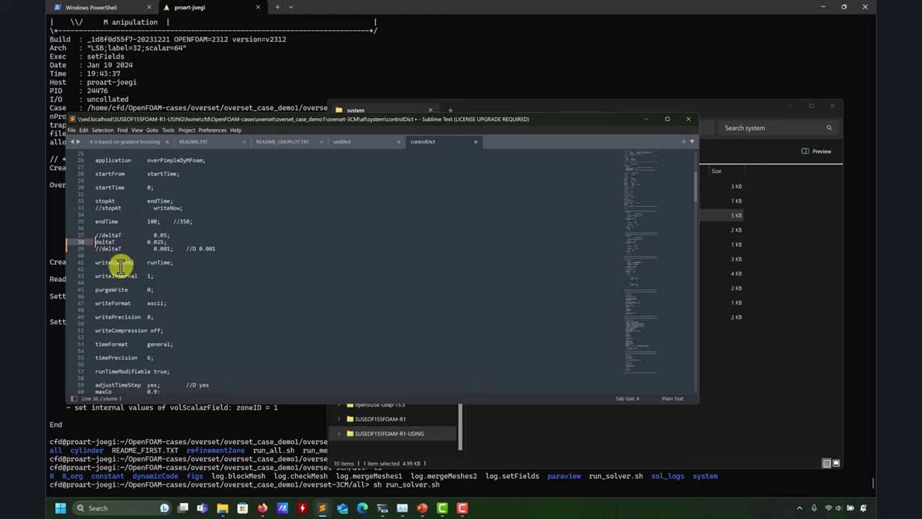
pyautogui.hotkey('ctrl', 's')
# Set adjustTimeStep to no in controlDict, save the file and review the time control entries
pyautogui.scroll(-6, 108, 266)
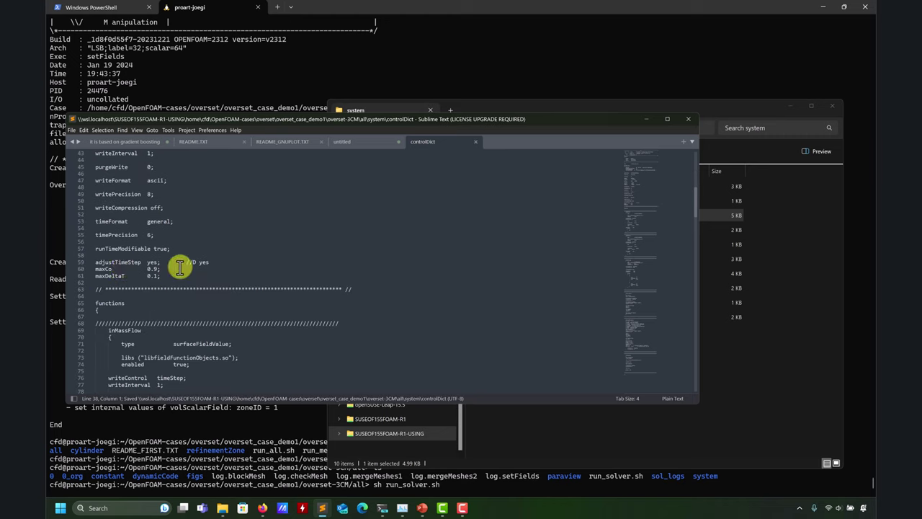
pyautogui.click(149, 261)
pyautogui.press('Delete')
pyautogui.press('Delete')
pyautogui.press('Delete')
pyautogui.press('Delete')
pyautogui.hotkey('ctrl', 's')
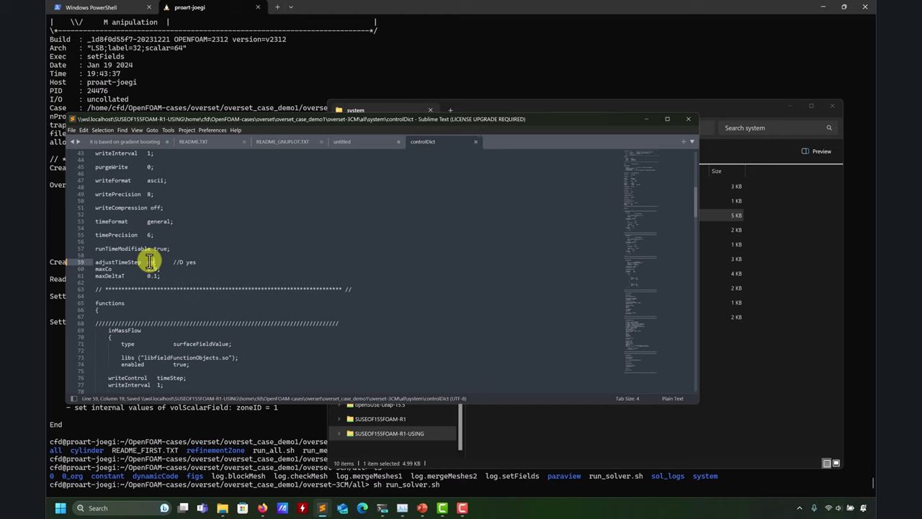
pyautogui.scroll(5, 149, 262)
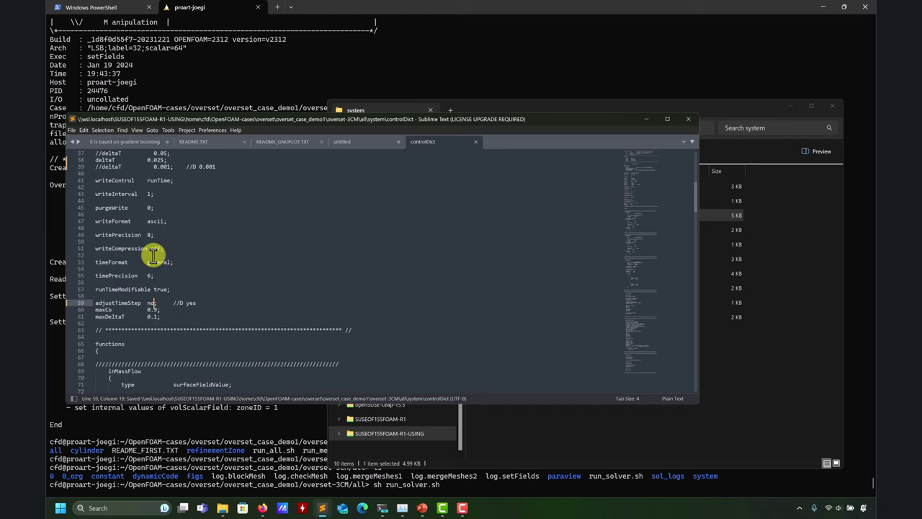
pyautogui.scroll(-3, 160, 245)
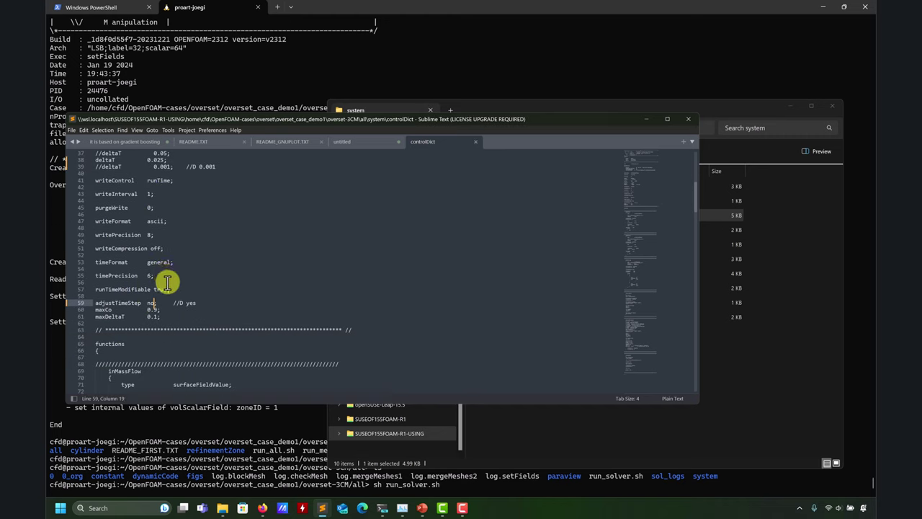
# Run the prepared sh run_solver.sh command in the terminal and bring up Task Manager's CPU performance view
pyautogui.click(240, 455)
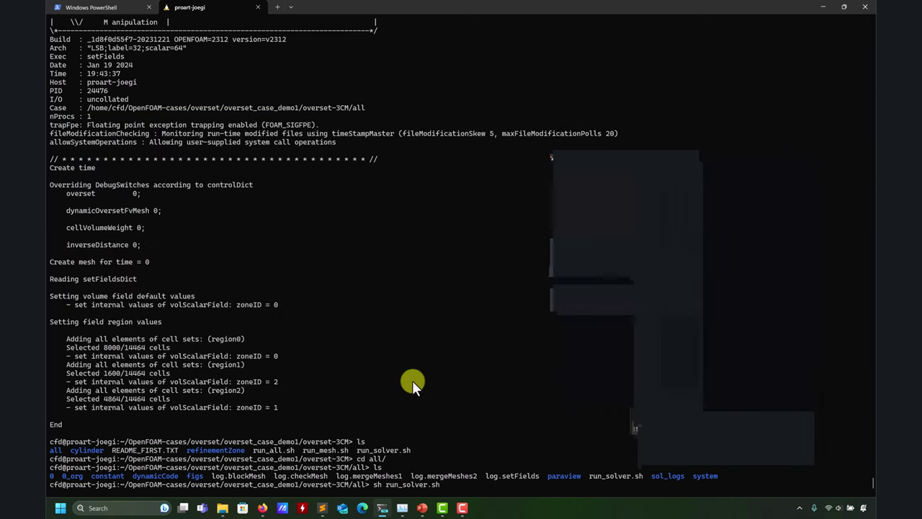
pyautogui.press('Return')
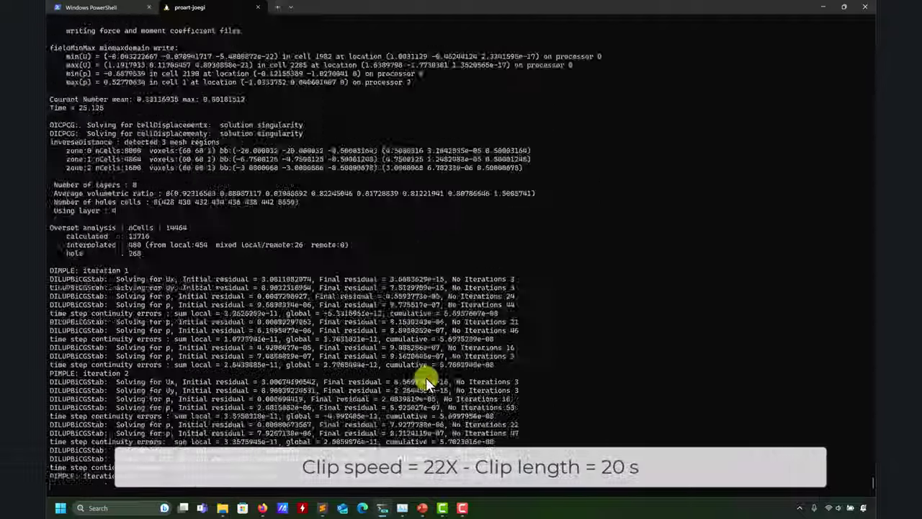
pyautogui.hotkey('alt', 'Tab')
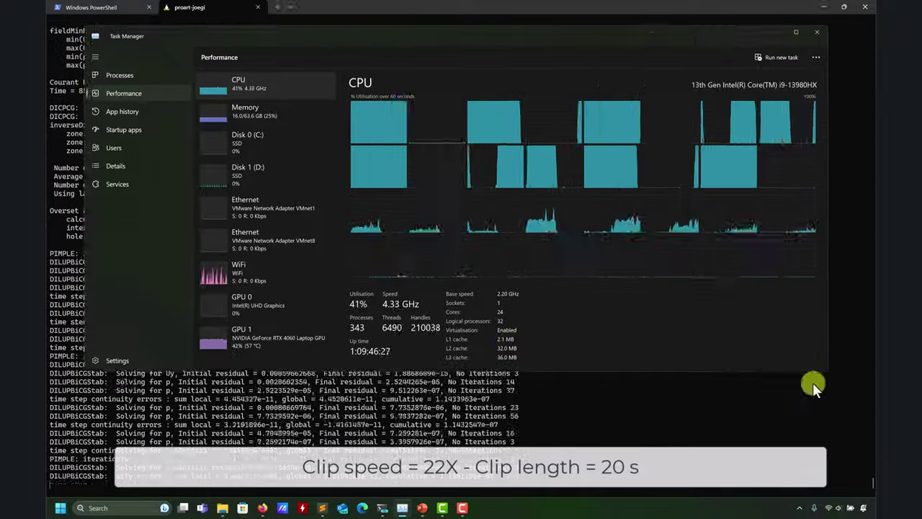
# Shift the Task Manager window around to examine the CPU graphs and the solver output, and minimise it
pyautogui.moveTo(526, 36); pyautogui.dragTo(659, 44)
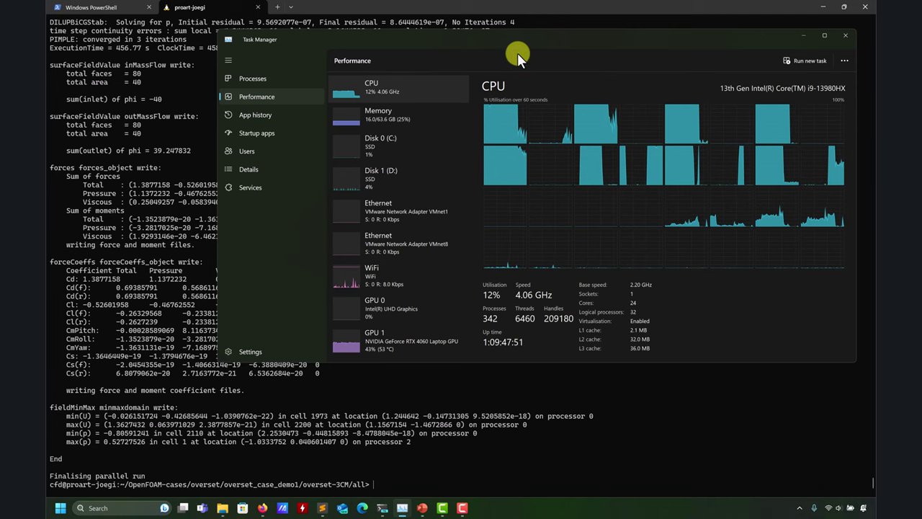
pyautogui.moveTo(521, 41); pyautogui.dragTo(370, 75)
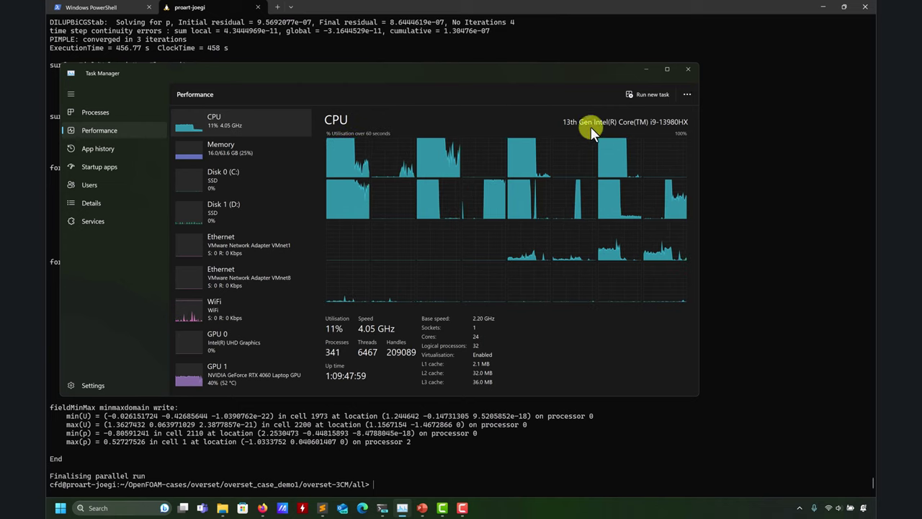
pyautogui.moveTo(531, 78); pyautogui.dragTo(552, 113)
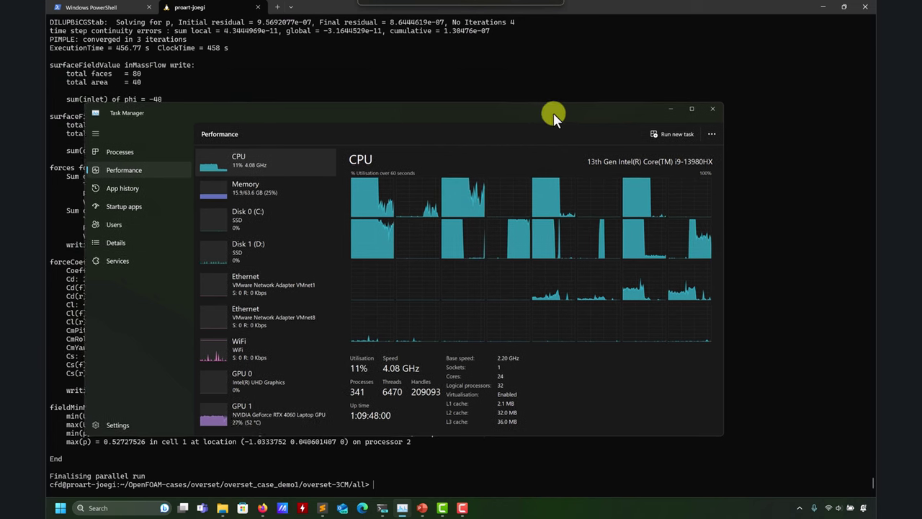
pyautogui.click(669, 103)
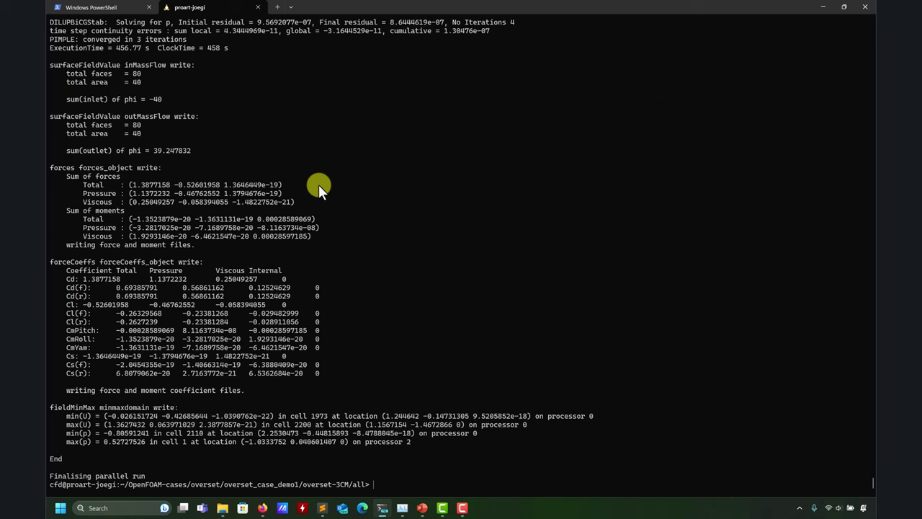
# List the contents of the all folder in the terminal and review the final solver output
pyautogui.write('ls')
pyautogui.press('Return')
pyautogui.scroll(5, 98, 248)
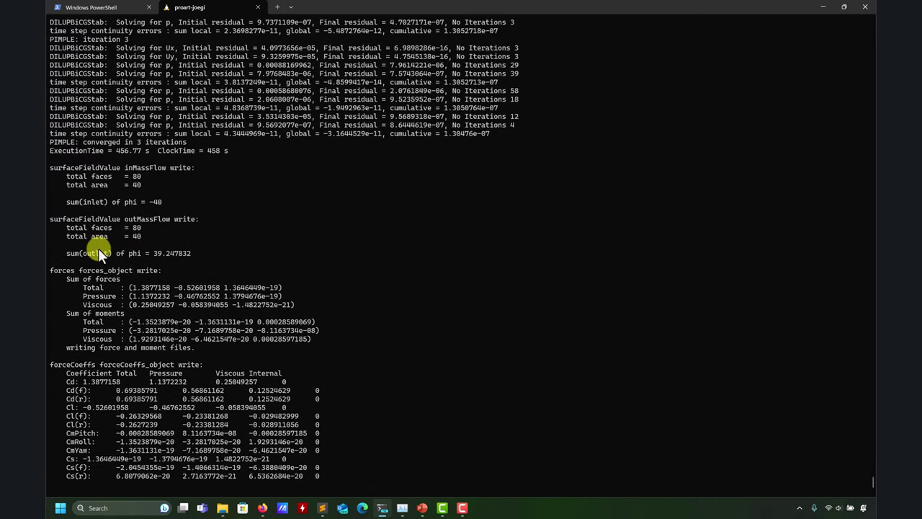
pyautogui.scroll(-3, 337, 209)
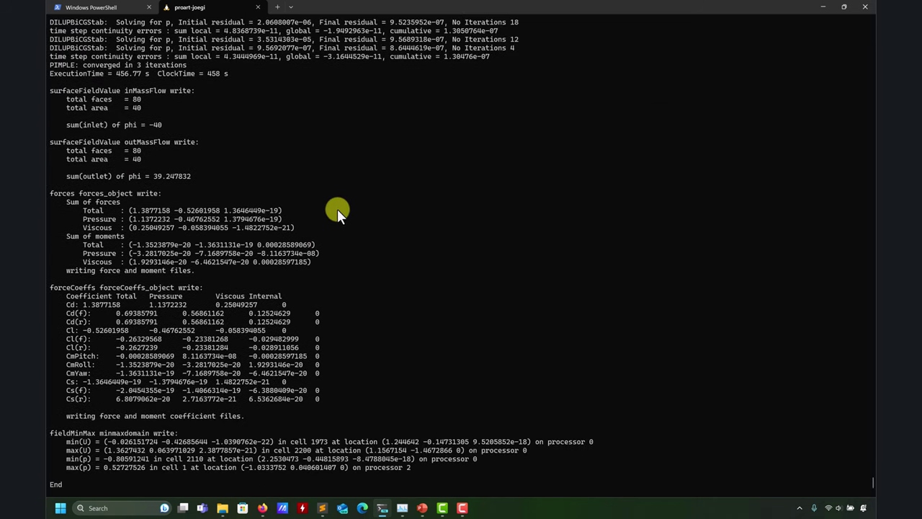
pyautogui.scroll(-2, 360, 238)
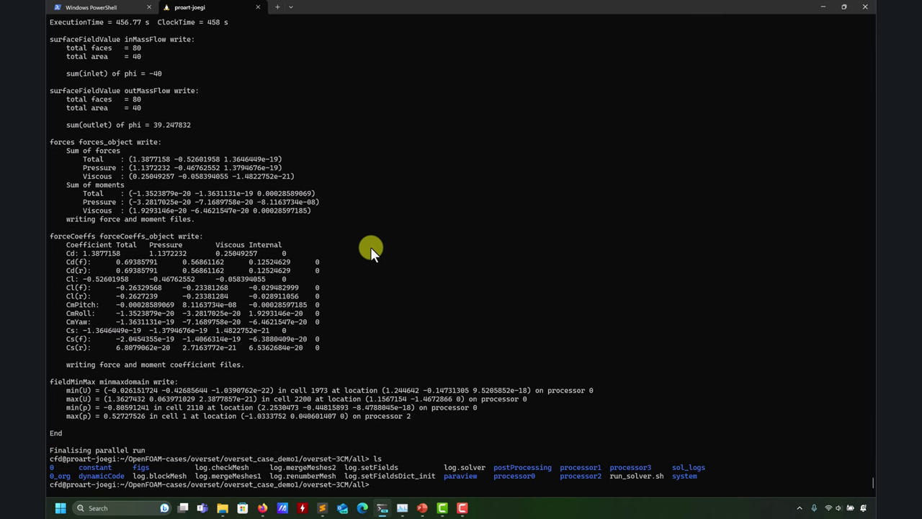
pyautogui.write('ls')
pyautogui.press('Return')
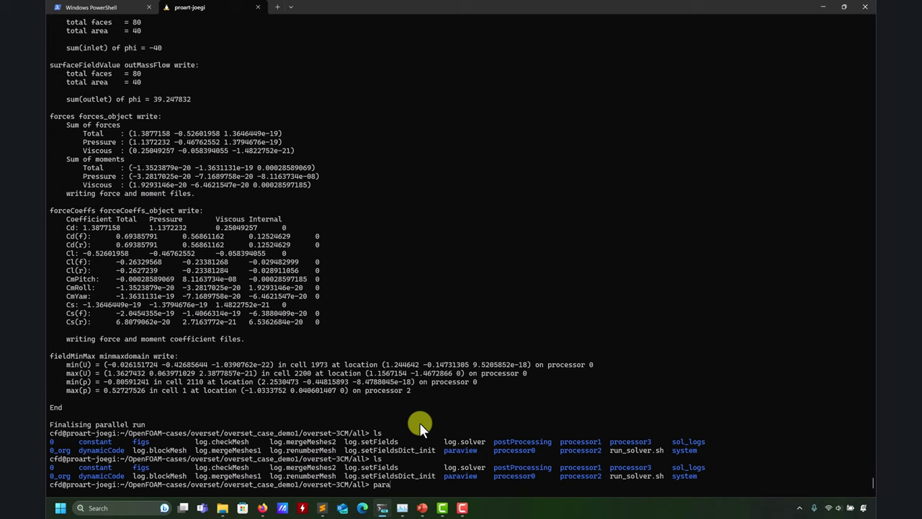
pyautogui.write('Foam -builting')
pyautogui.press('Return')
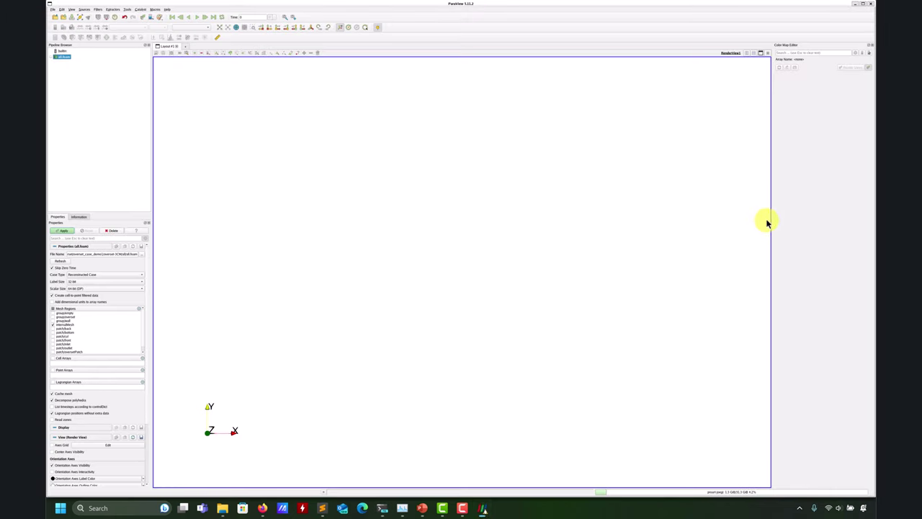
pyautogui.click(870, 4)
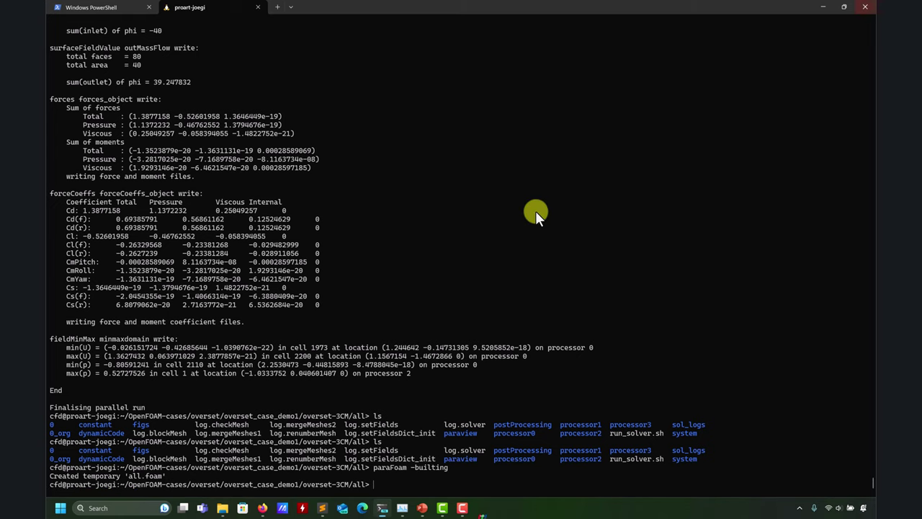
# Launch ParaView from the terminal with paraFoam -builtin and delete the all.foam reader from the pipeline
pyautogui.press('Up')
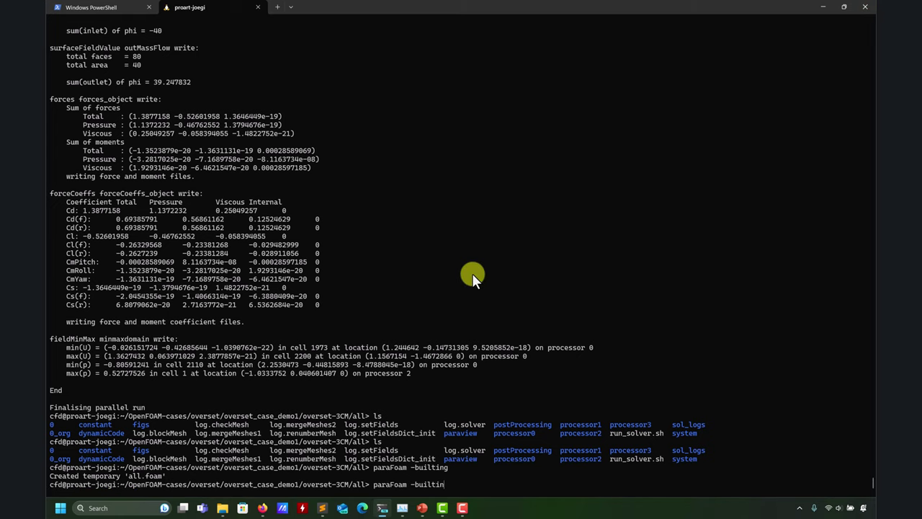
pyautogui.press('Return')
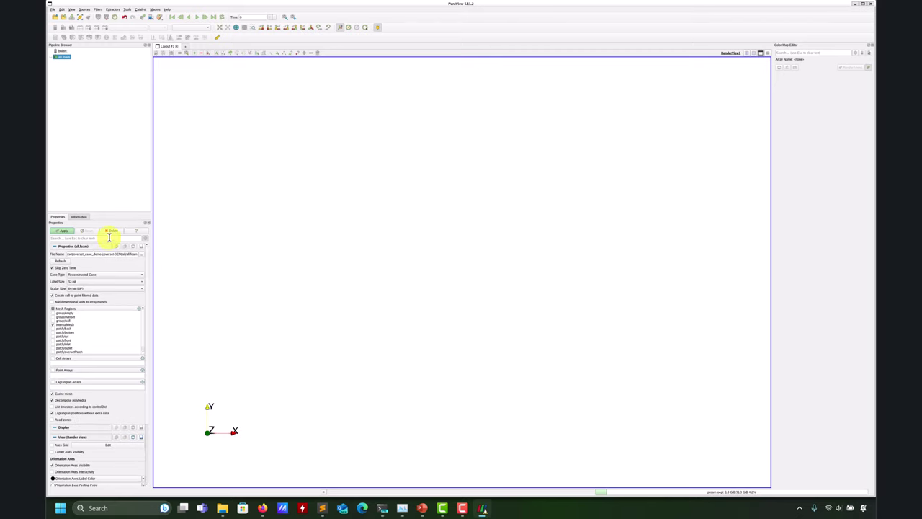
pyautogui.click(111, 232)
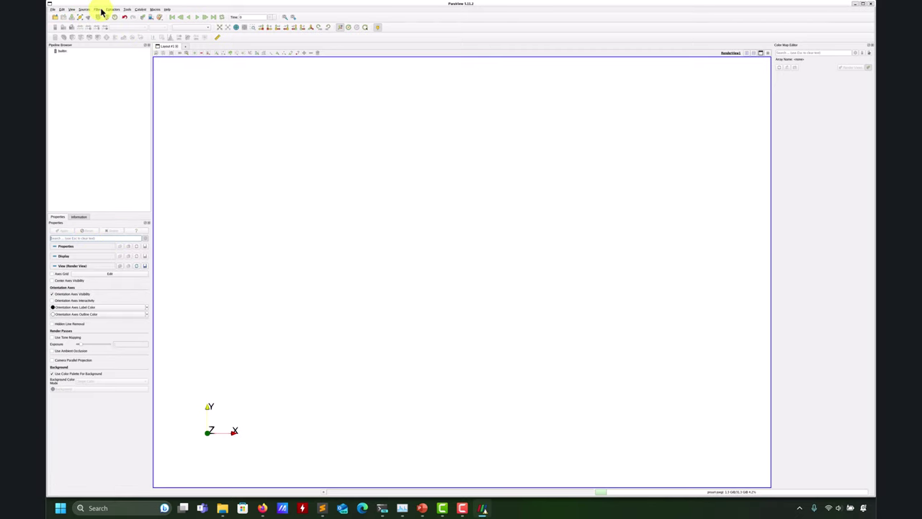
# Load the last state file in the case's paraview folder, using Choose File Names as the data file option with all.foam
pyautogui.click(52, 9)
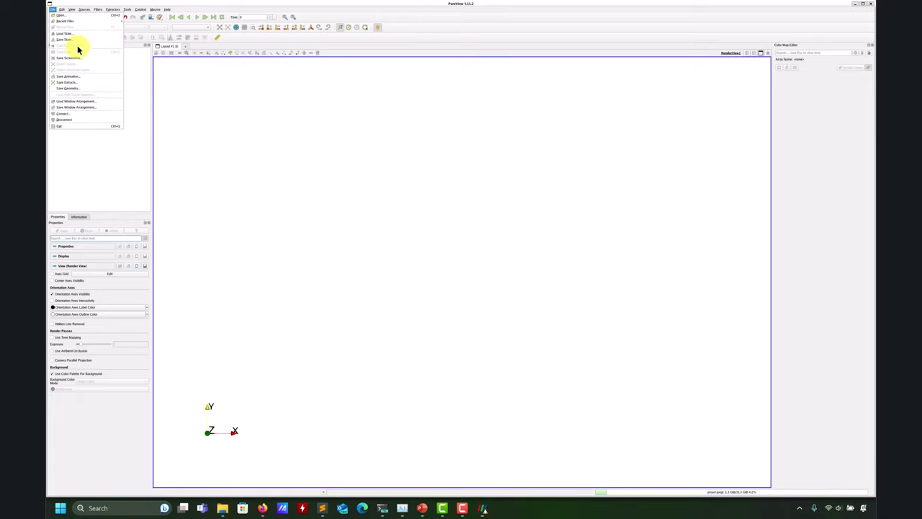
pyautogui.click(70, 39)
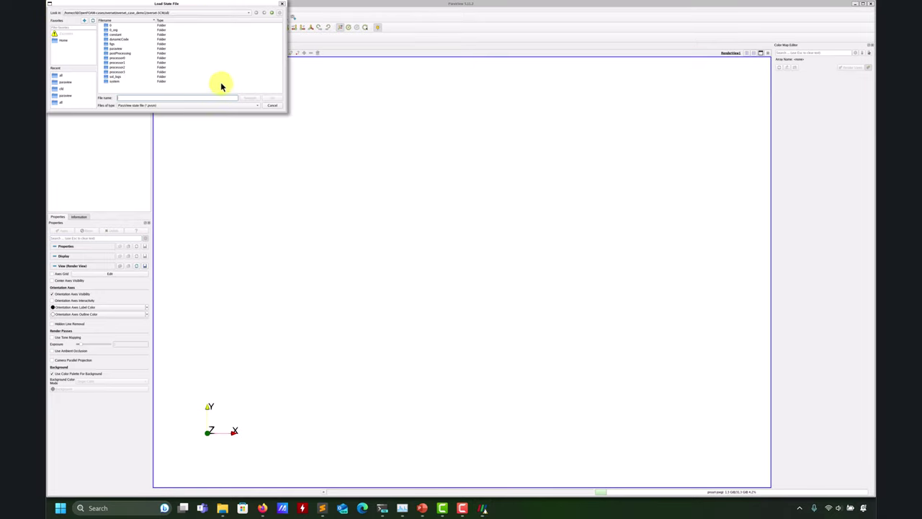
pyautogui.doubleClick(120, 46)
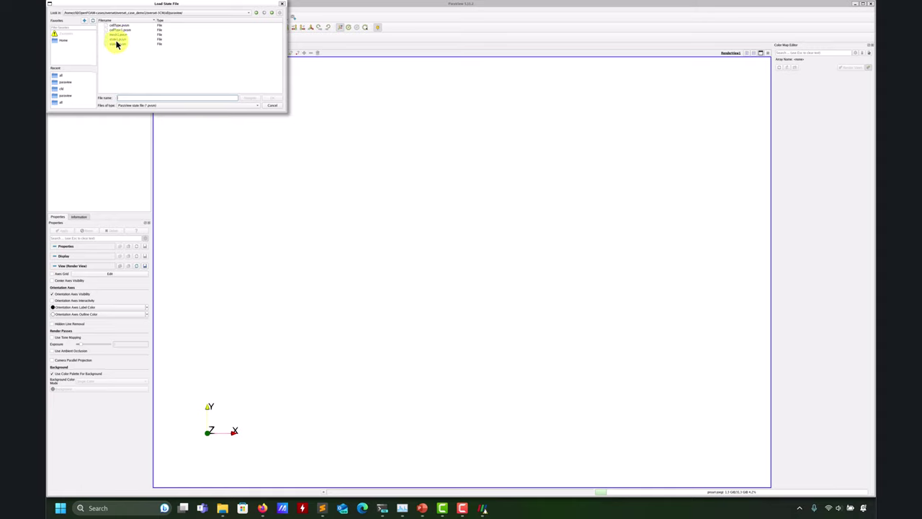
pyautogui.click(117, 44)
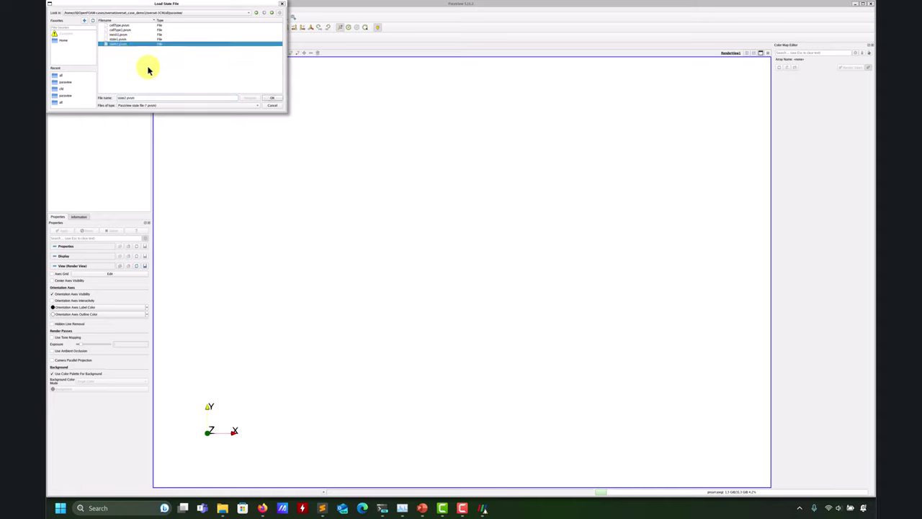
pyautogui.click(268, 99)
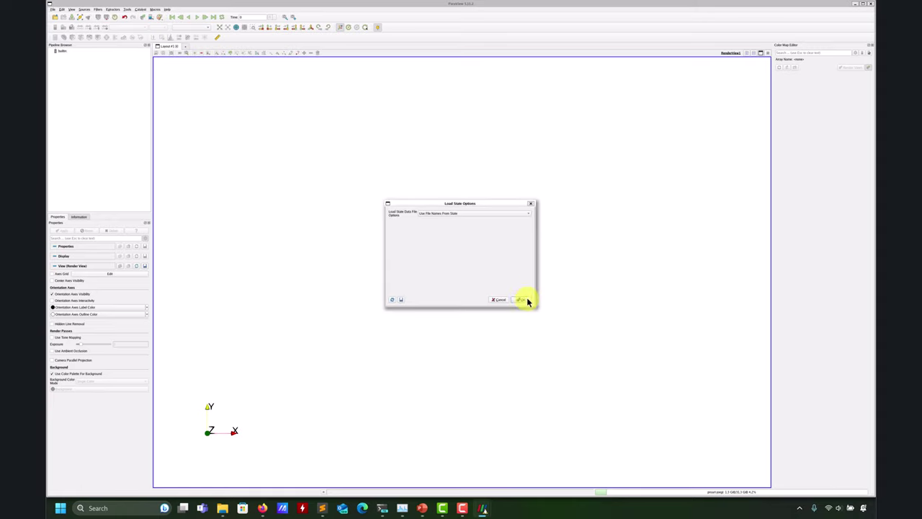
pyautogui.click(517, 217)
pyautogui.click(447, 227)
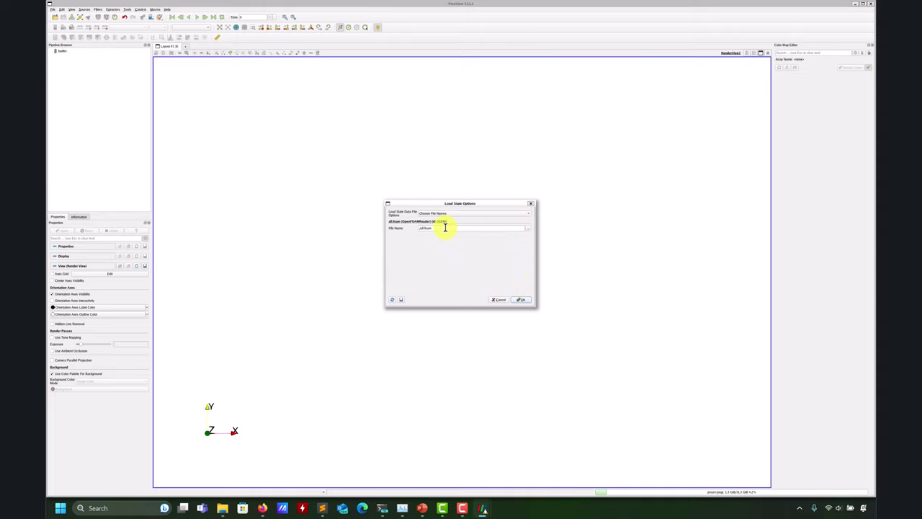
pyautogui.click(522, 300)
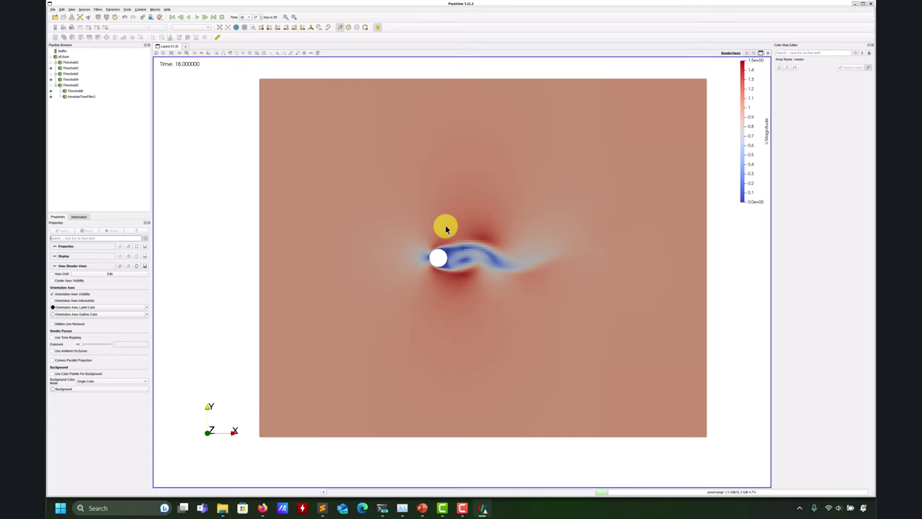
# Select the threshold filters in the pipeline one after another to examine their scalars and lower and upper limits
pyautogui.click(66, 67)
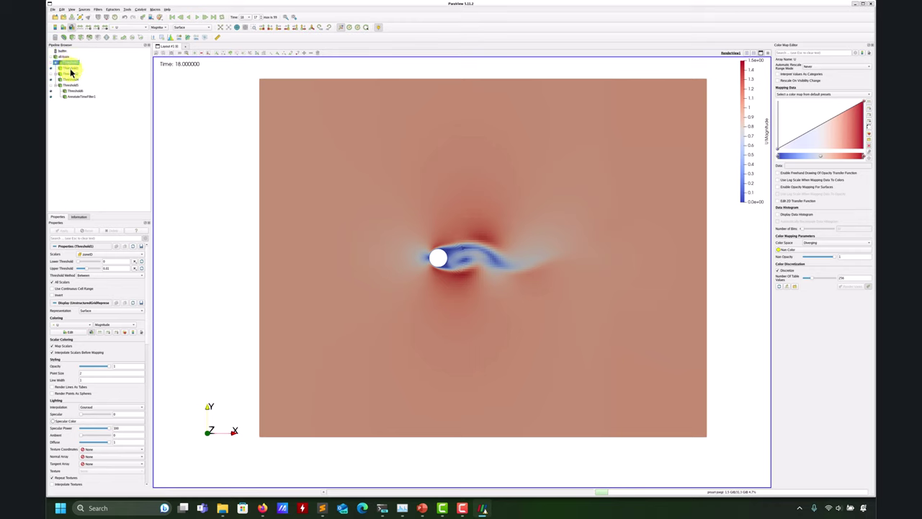
pyautogui.click(71, 68)
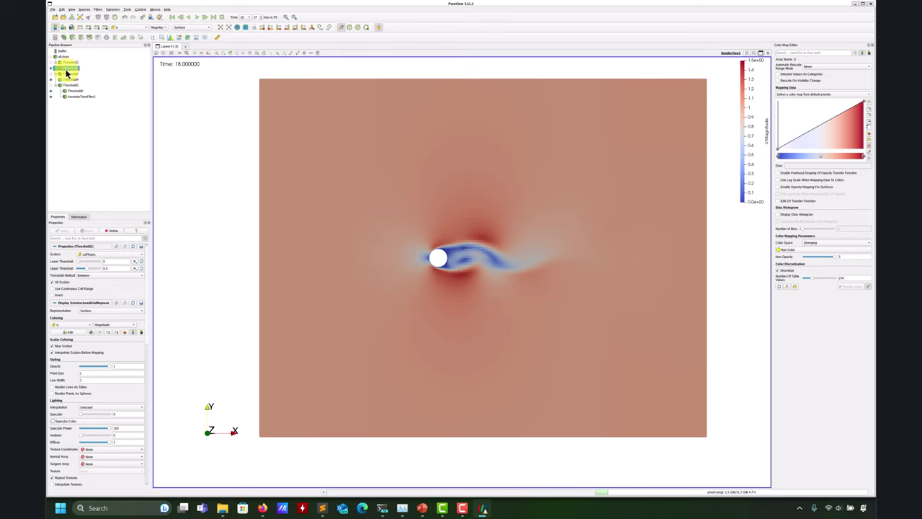
pyautogui.click(68, 79)
pyautogui.click(74, 86)
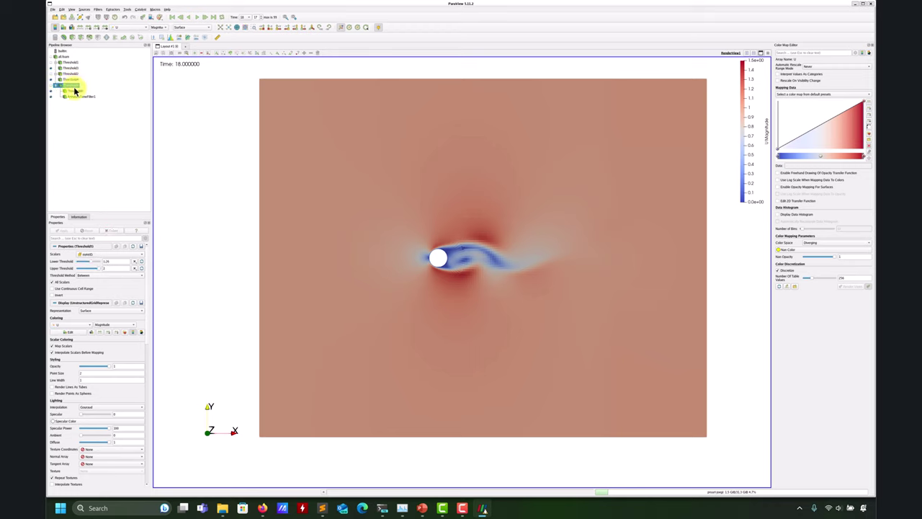
# Select the last threshold filter in the pipeline and play the velocity animation from the first time step, pausing it to examine the cylinder wake
pyautogui.click(74, 91)
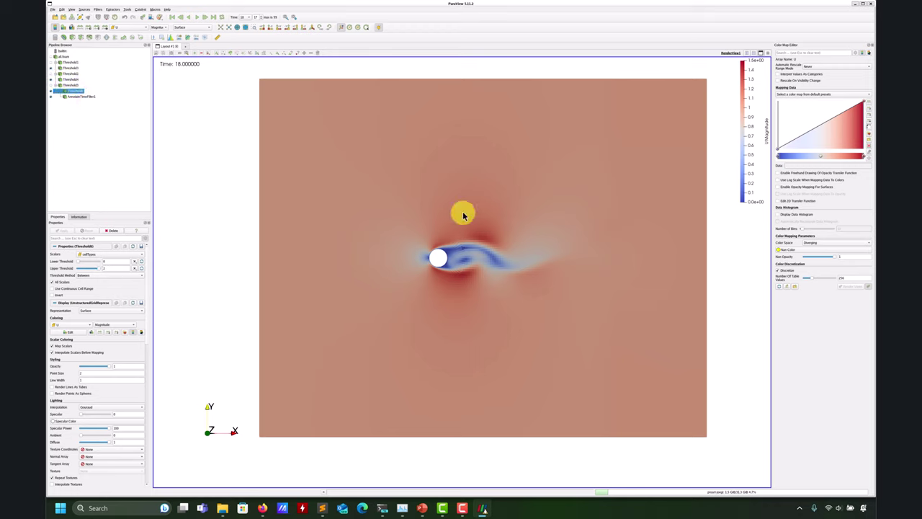
pyautogui.click(197, 18)
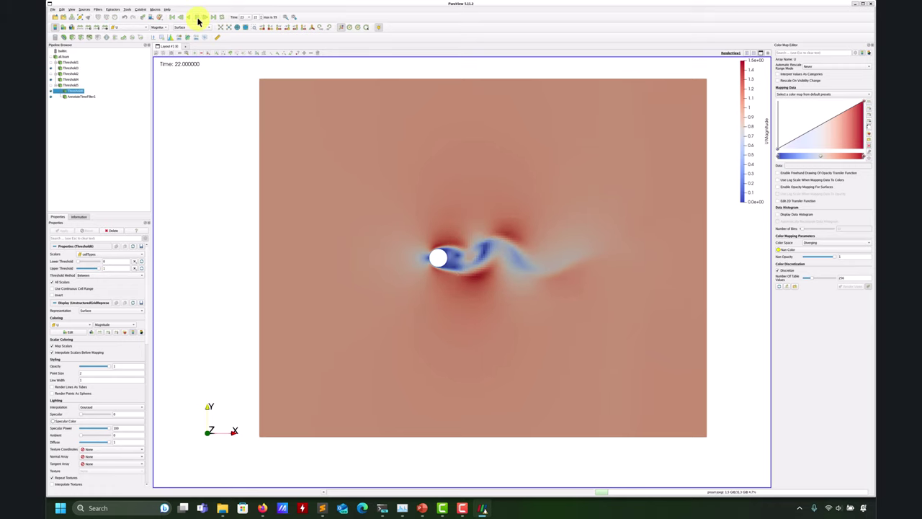
pyautogui.click(173, 19)
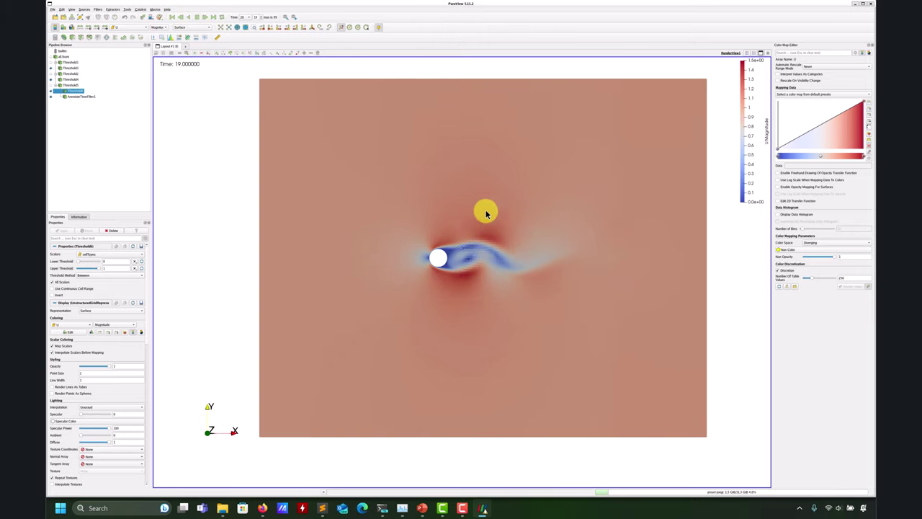
pyautogui.scroll(2, 505, 237)
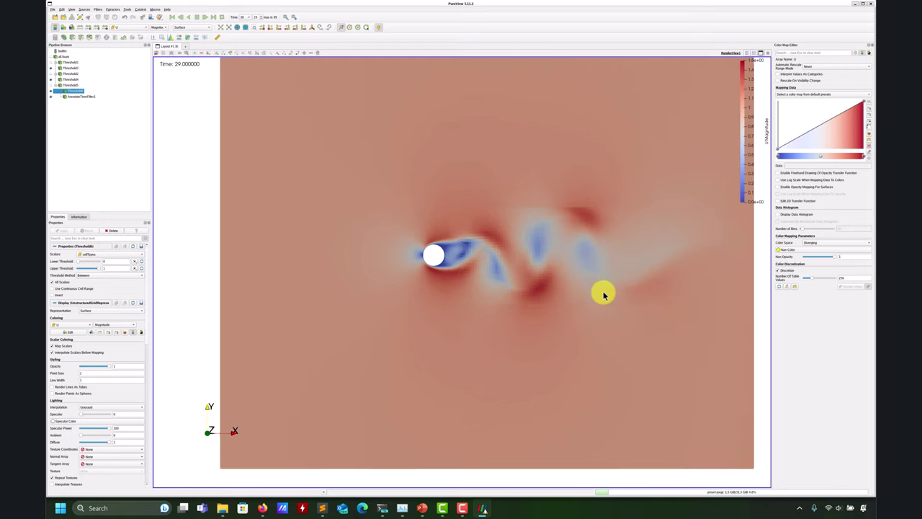
pyautogui.click(201, 18)
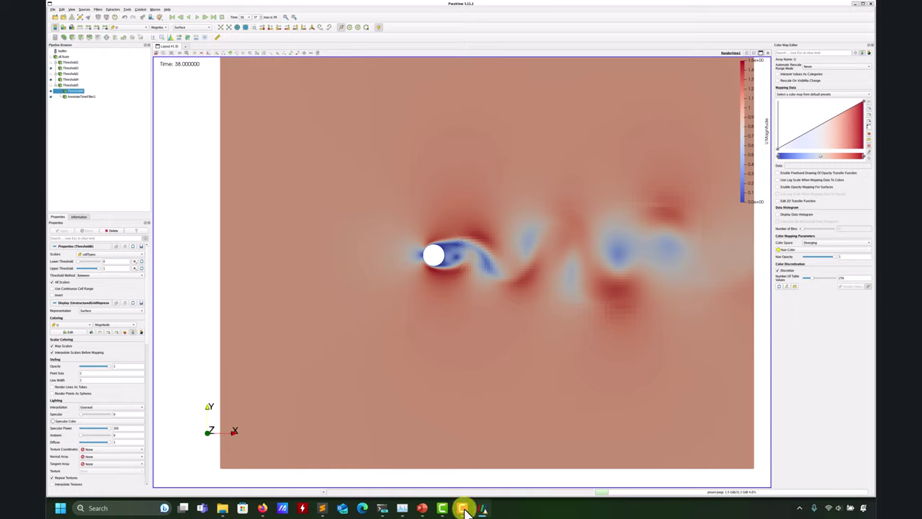
# Examine the OpenFOAM and Fluent comparison on slide 9 of overset-demo2.pptx in PowerPoint, and play the remaining time steps back in ParaView
pyautogui.moveTo(422, 508)
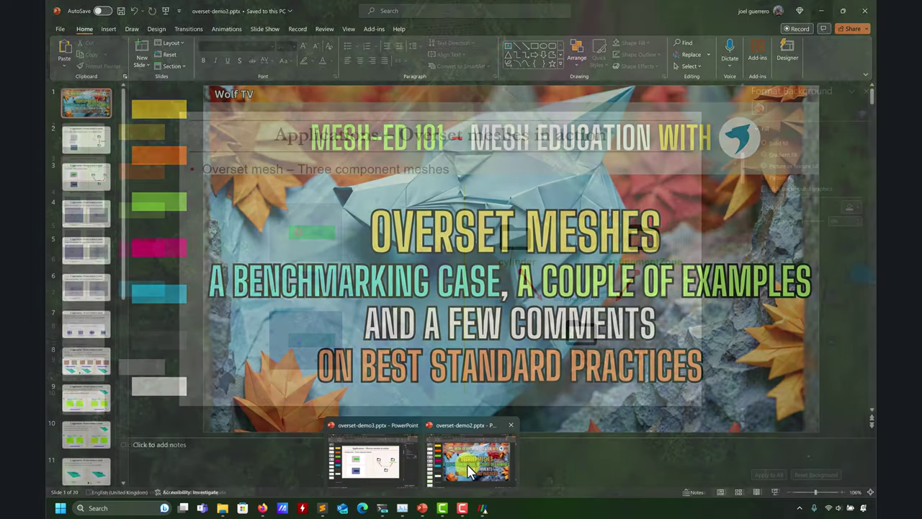
pyautogui.click(468, 472)
pyautogui.scroll(-3, 100, 267)
pyautogui.click(88, 347)
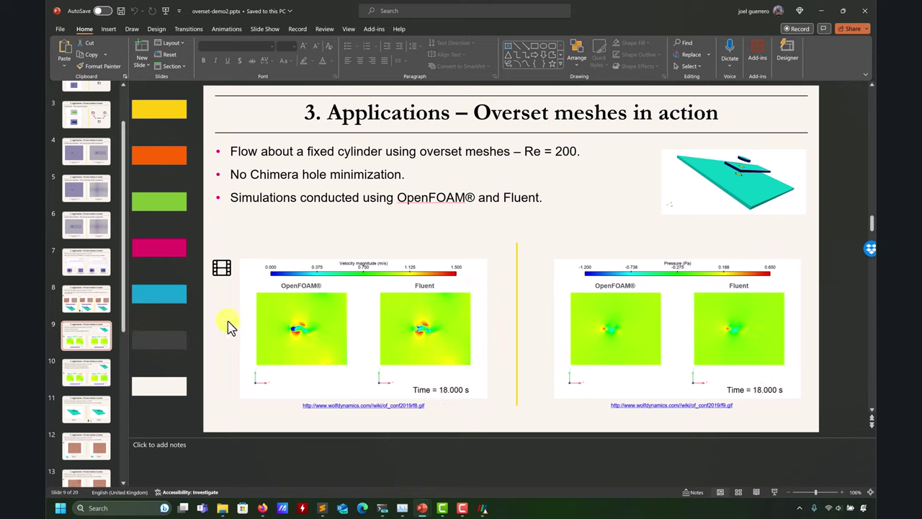
pyautogui.press('Down')
pyautogui.press('Up')
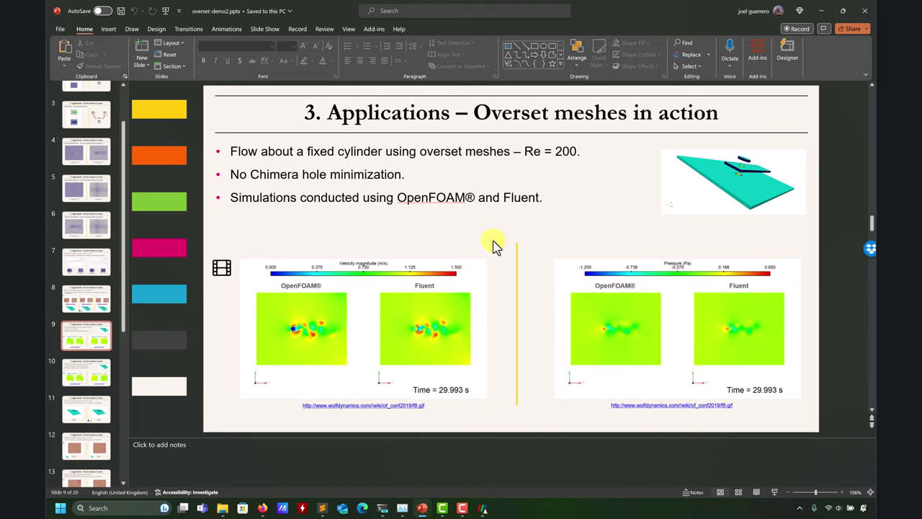
pyautogui.moveTo(354, 358)
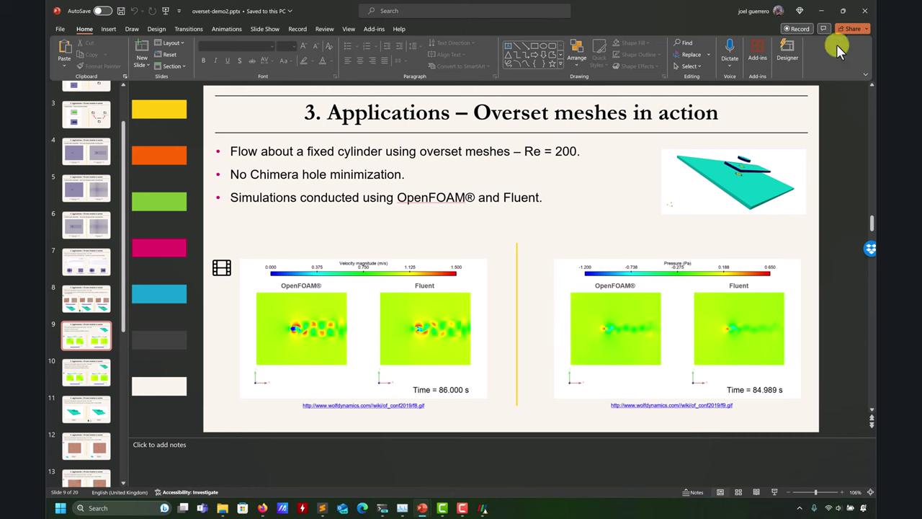
pyautogui.click(822, 11)
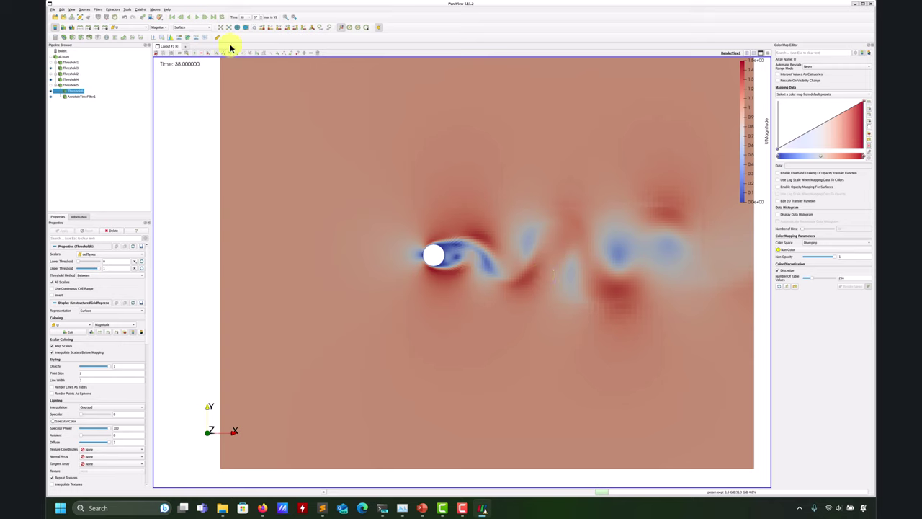
pyautogui.click(198, 18)
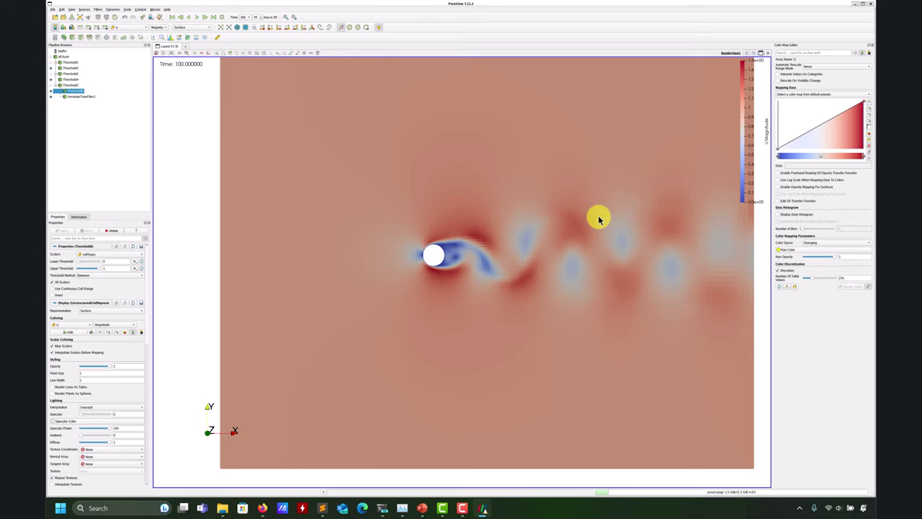
# Return to overset-demo2.pptx in PowerPoint and review slides 9 to 11 on Chimera hole minimization and the holeLayers and useLayer options
pyautogui.moveTo(454, 513)
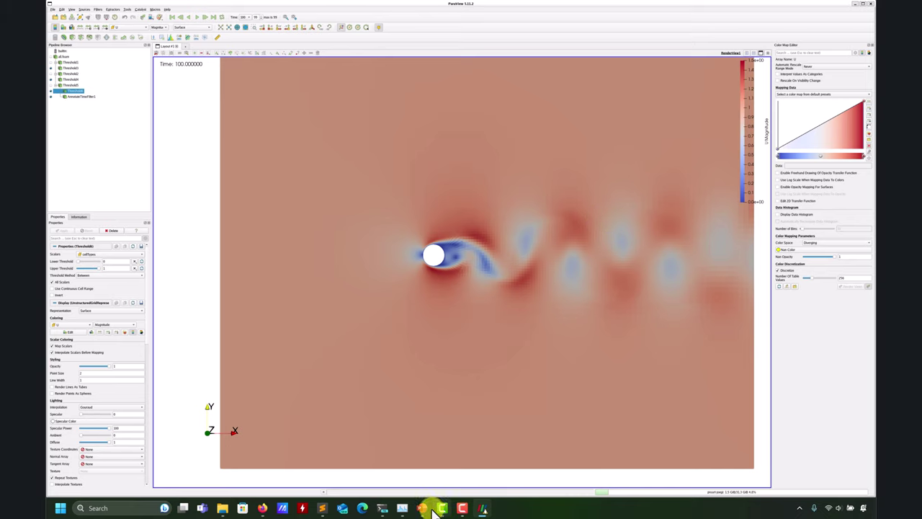
pyautogui.moveTo(422, 508)
pyautogui.click(437, 436)
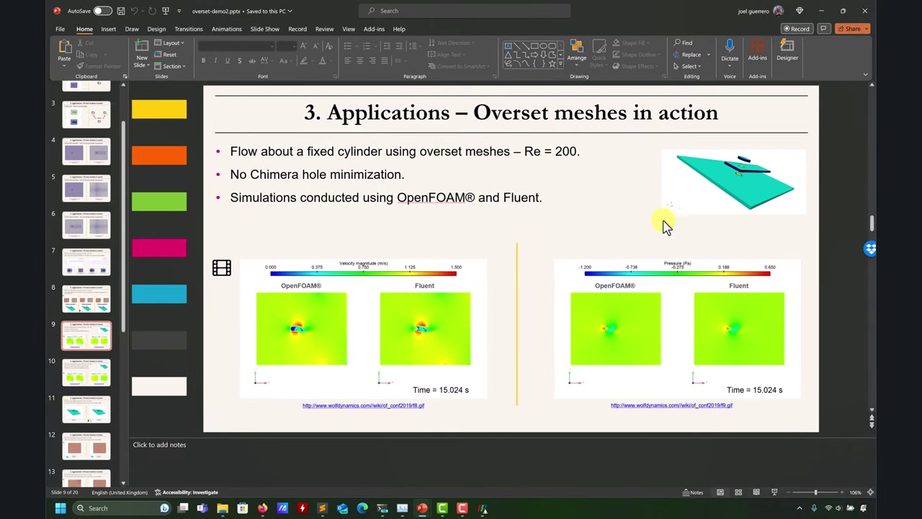
pyautogui.scroll(-1, 652, 225)
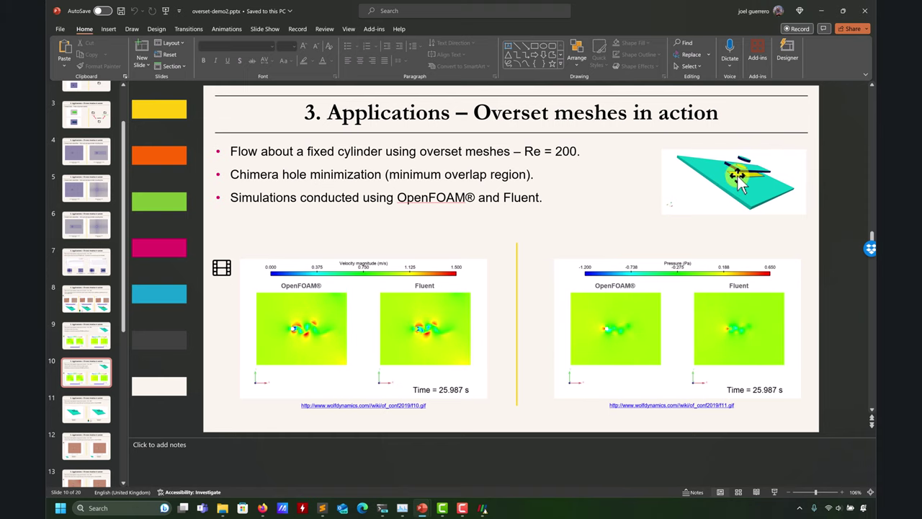
pyautogui.scroll(-1, 692, 184)
pyautogui.scroll(1, 692, 183)
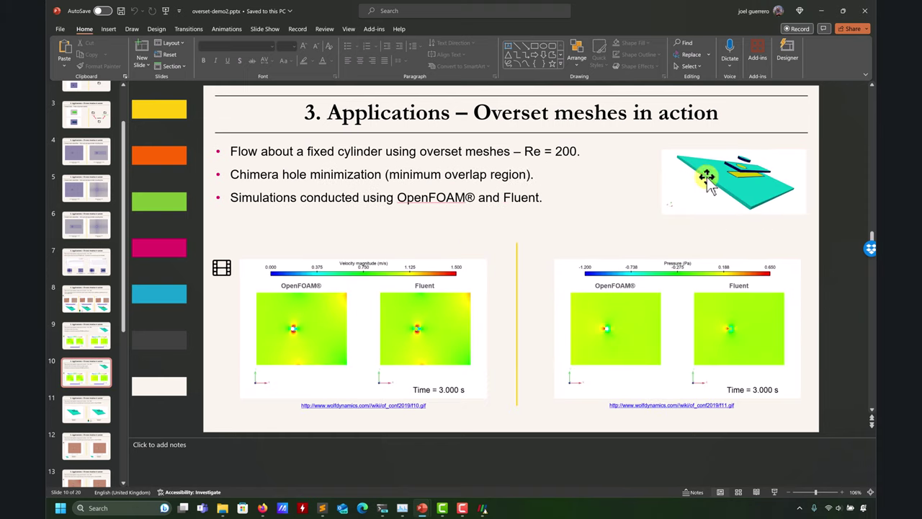
pyautogui.scroll(-1, 682, 195)
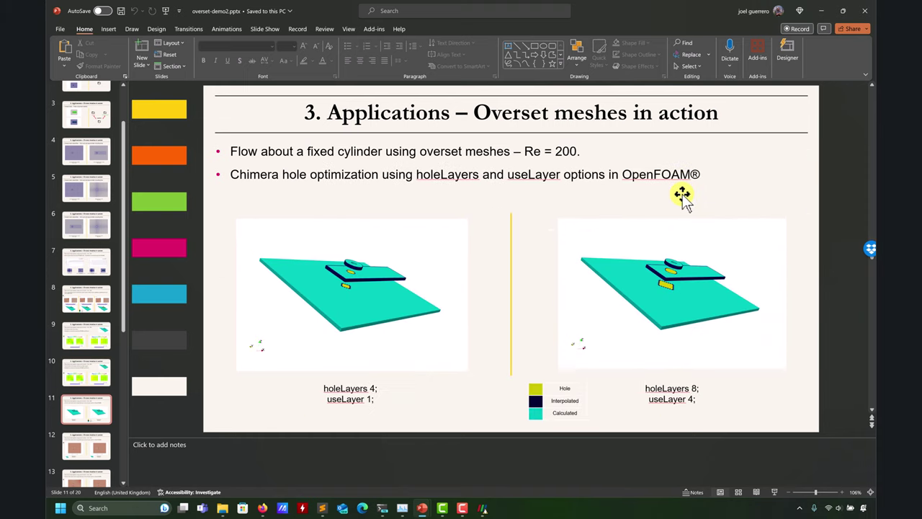
pyautogui.click(822, 12)
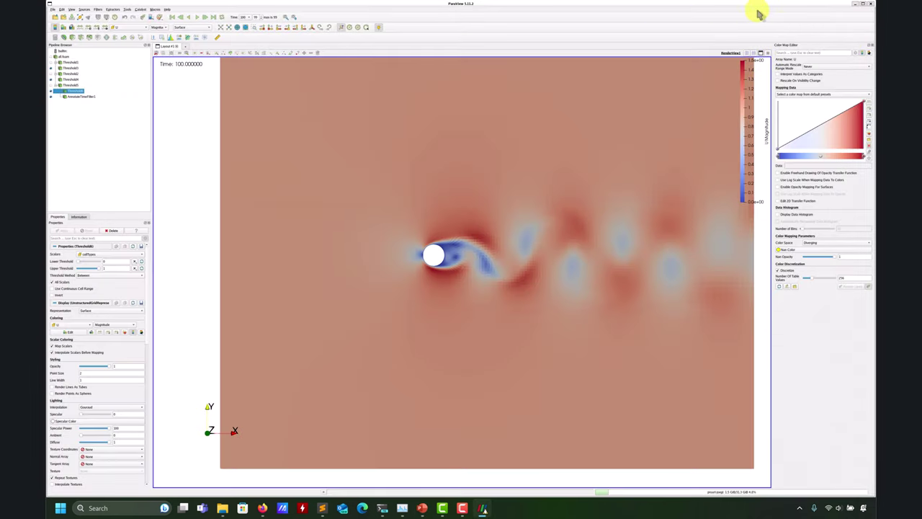
# Close ParaView and start the slide show of overset-demo3.pptx in PowerPoint from slide 3, on the three component meshes
pyautogui.click(871, 5)
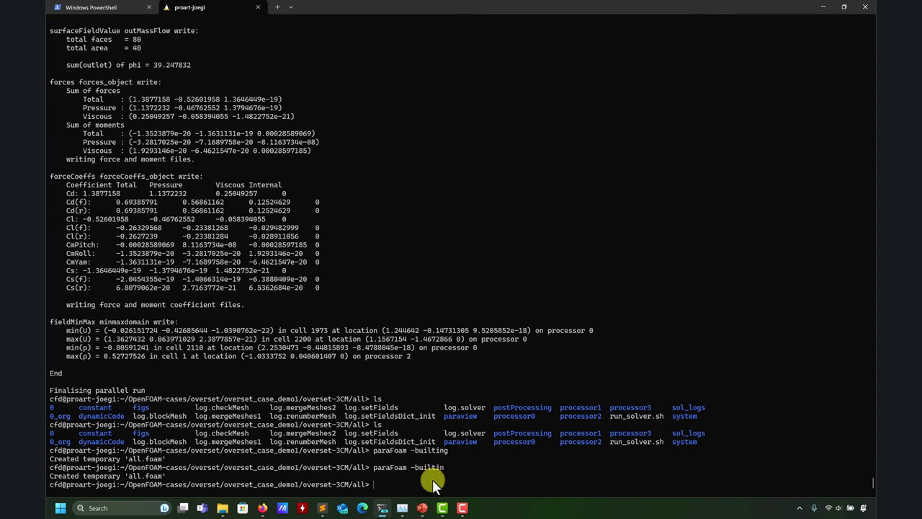
pyautogui.moveTo(422, 510)
pyautogui.click(382, 462)
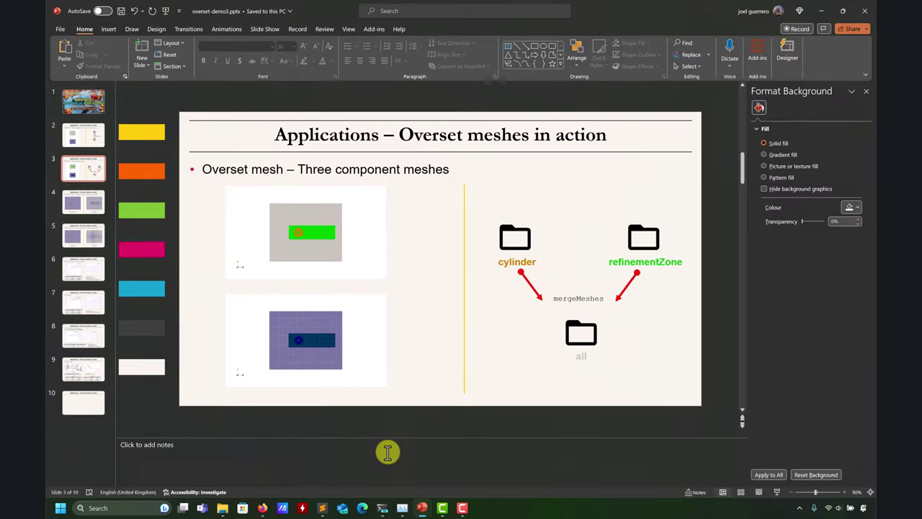
pyautogui.click(85, 177)
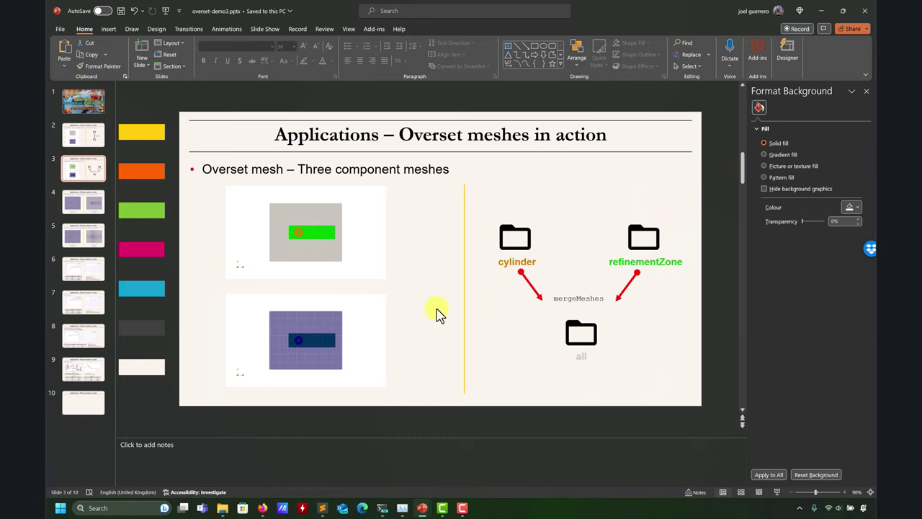
pyautogui.click(777, 493)
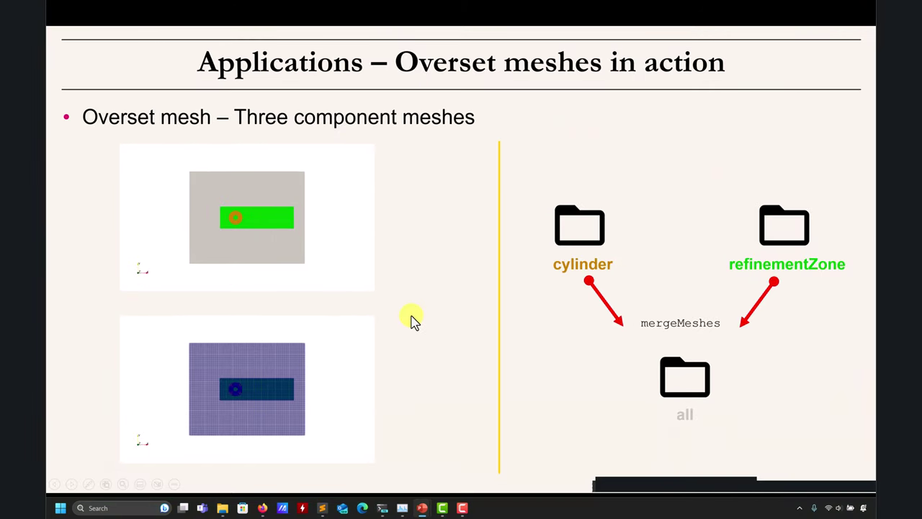
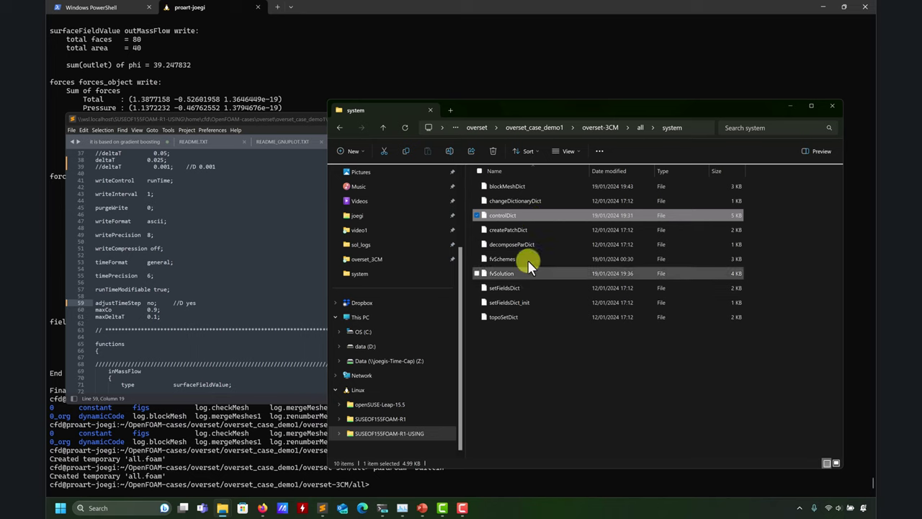
# In controlDict, uncomment the stopAt writeNow line, comment out stopAt endTime, and save the file
pyautogui.click(197, 232)
pyautogui.scroll(12, 197, 232)
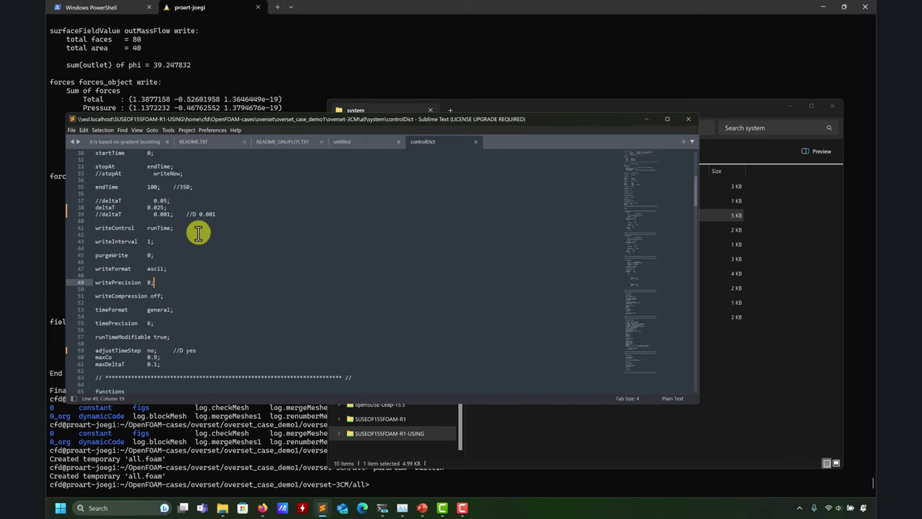
pyautogui.scroll(-4, 144, 292)
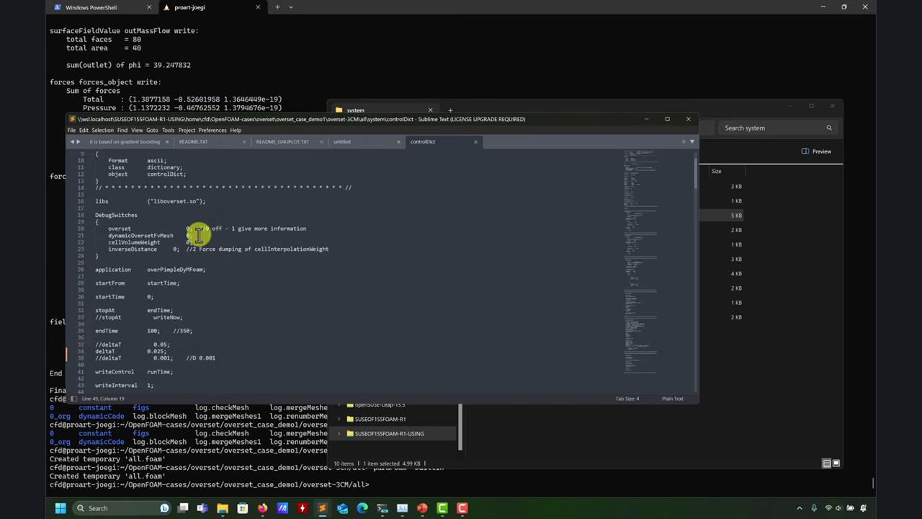
pyautogui.click(99, 289)
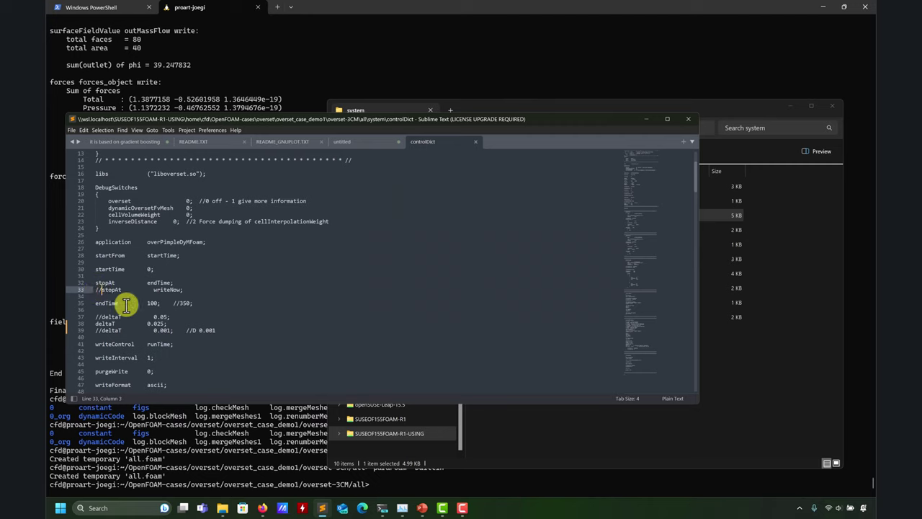
pyautogui.press('BackSpace')
pyautogui.press('BackSpace')
pyautogui.press('Up')
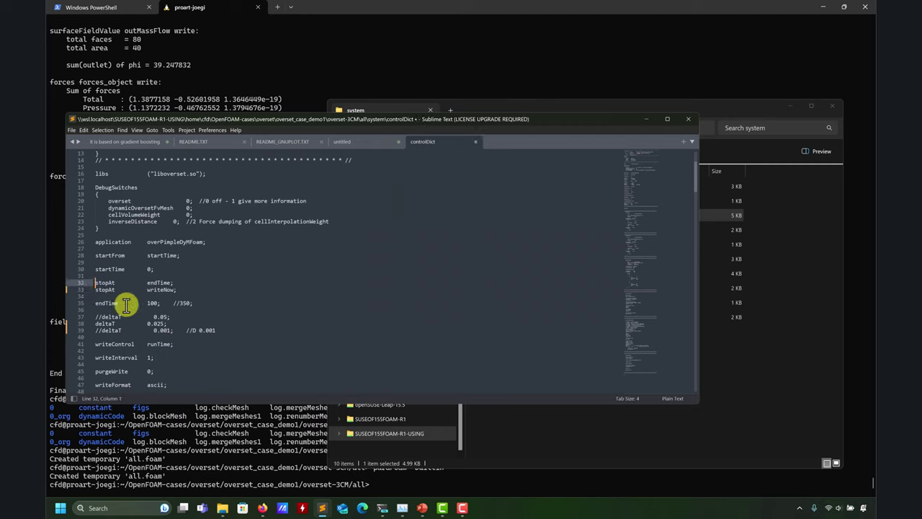
pyautogui.write('//')
pyautogui.hotkey('ctrl', 's')
# Open blockMeshDict from the case's system folder in Sublime Text and go to its boundary section
pyautogui.click(781, 381)
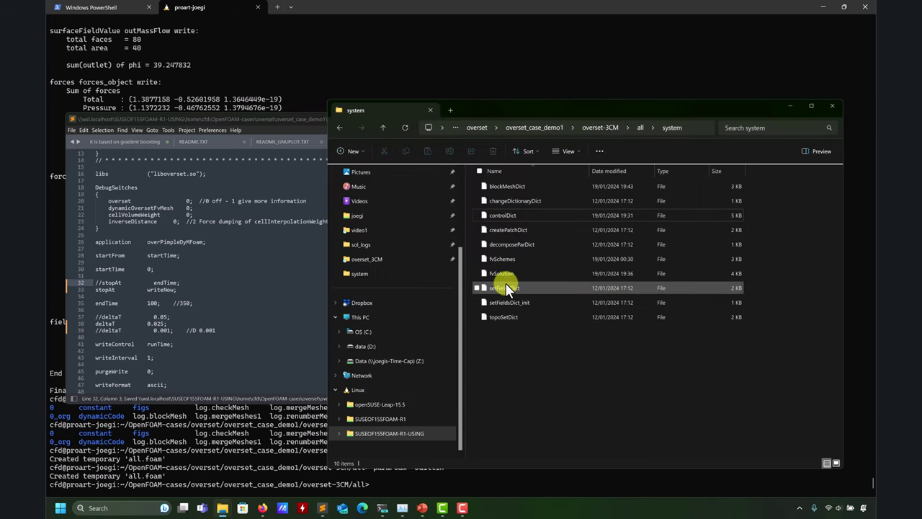
pyautogui.click(503, 187)
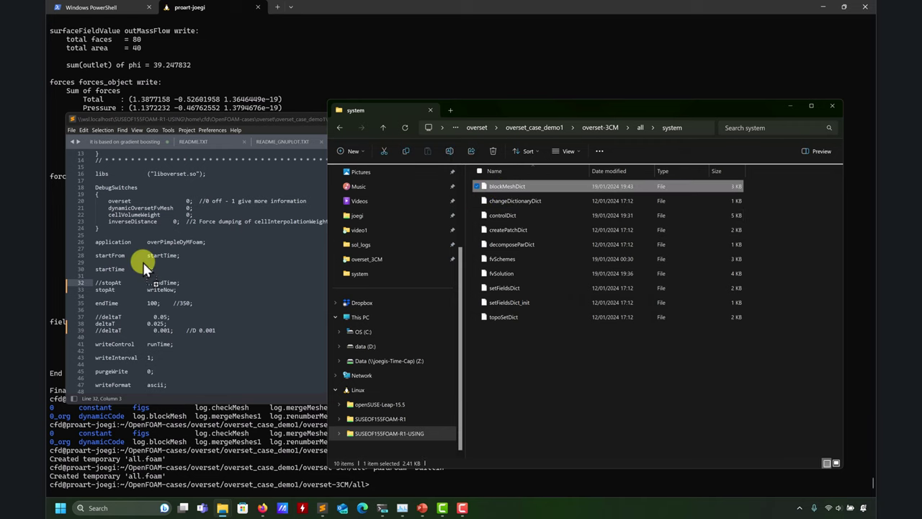
pyautogui.moveTo(144, 266); pyautogui.dragTo(146, 268)
pyautogui.scroll(-10, 155, 270)
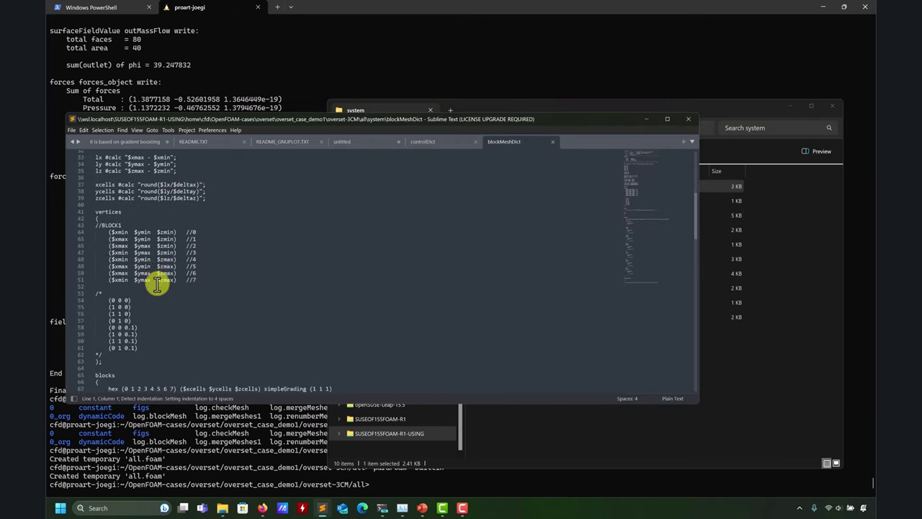
pyautogui.scroll(-11, 157, 285)
# Comment out the whole oversetPatch block in the boundary section with /* and */
pyautogui.click(124, 228)
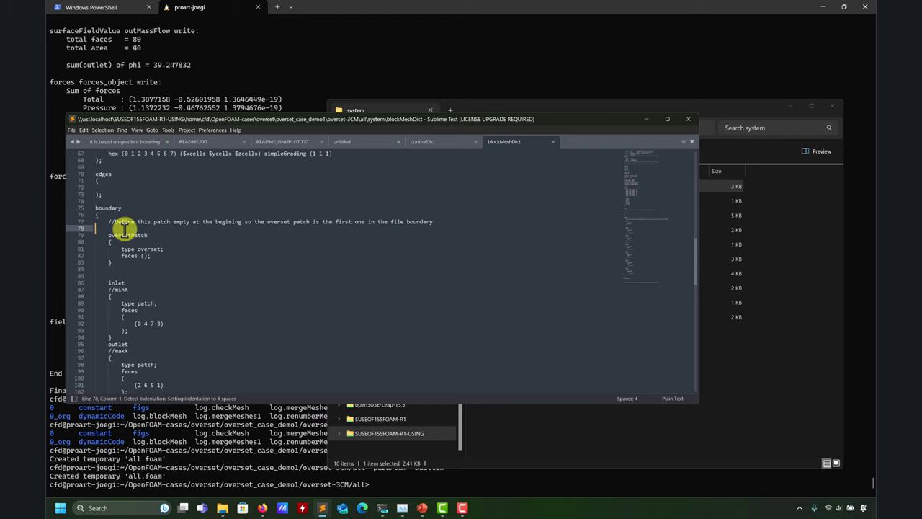
pyautogui.write('/*')
pyautogui.press('Down')
pyautogui.press('Down')
pyautogui.press('Down')
pyautogui.press('Down')
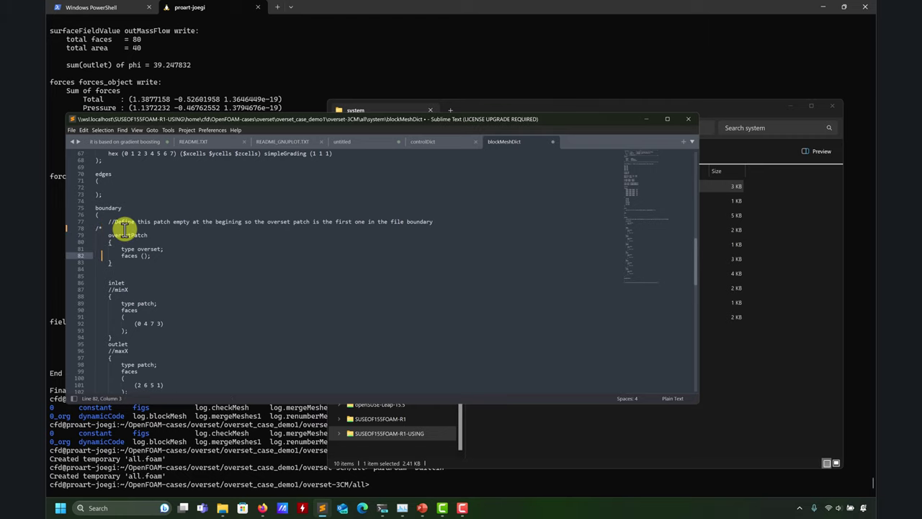
pyautogui.press('Down')
pyautogui.press('Down')
pyautogui.write('*/')
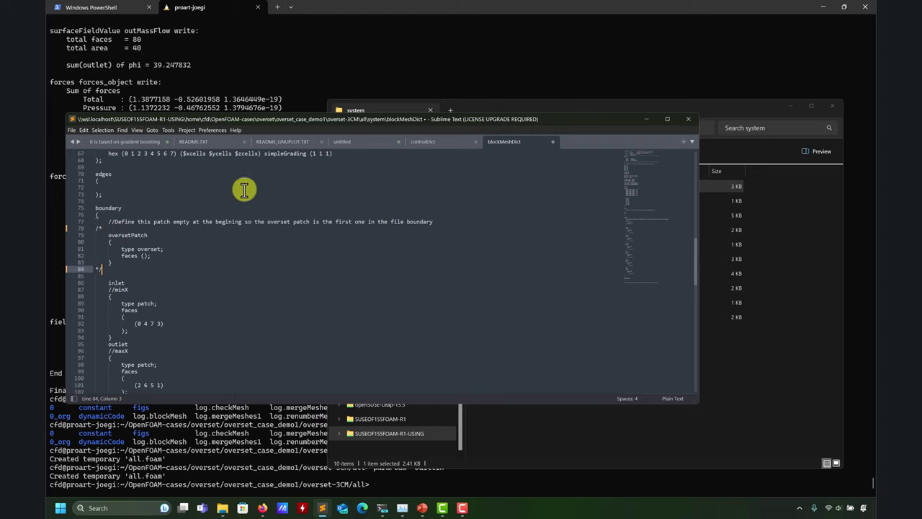
# In the terminal, go up to the overset-3CM folder, list its contents, and run the run_mesh.sh script
pyautogui.click(236, 68)
pyautogui.write('cd ..')
pyautogui.press('Return')
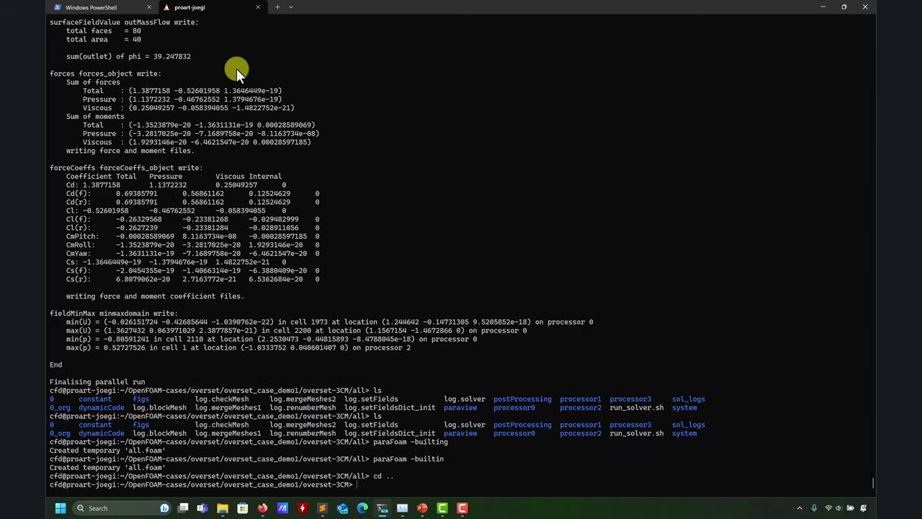
pyautogui.write('ls')
pyautogui.press('Return')
pyautogui.write('sh run_mesh.sh')
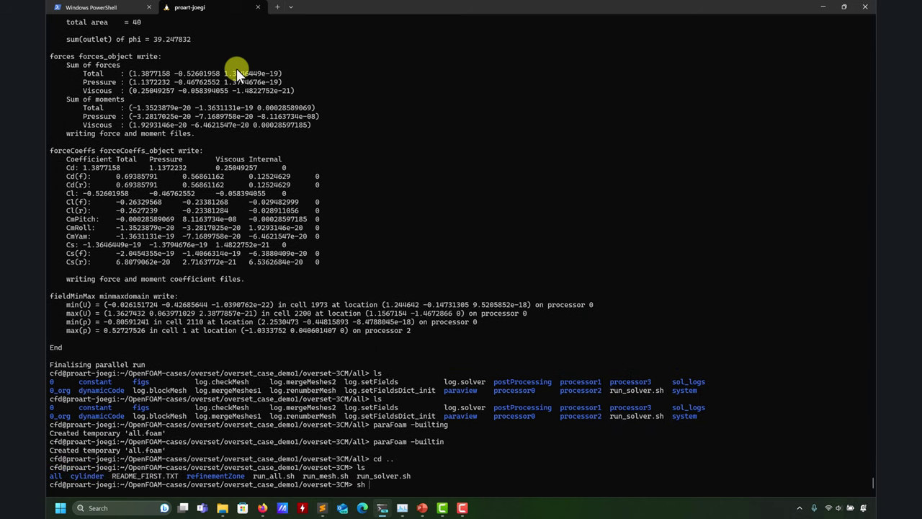
pyautogui.press('Return')
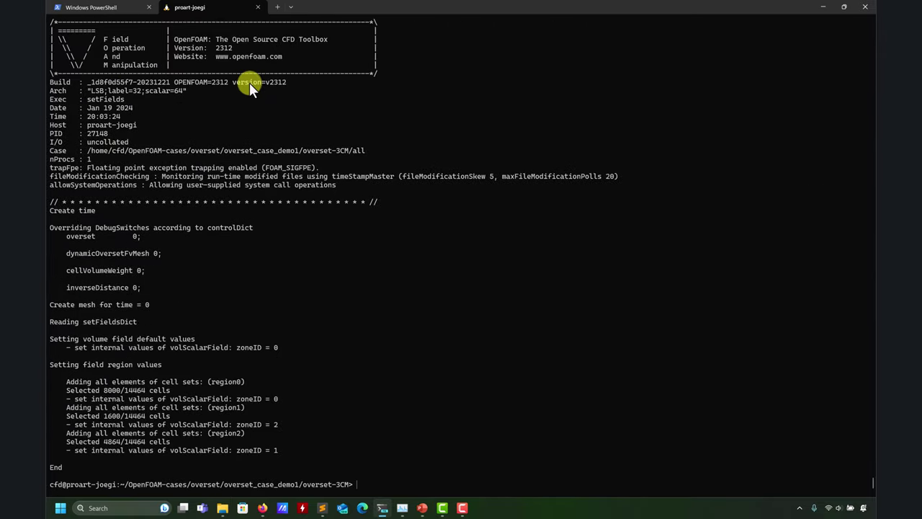
# In the terminal, list the overset-3CM folder, enter its all subfolder, list that too, and run the run_solver.sh script
pyautogui.write('ls')
pyautogui.press('Return')
pyautogui.write('cd a')
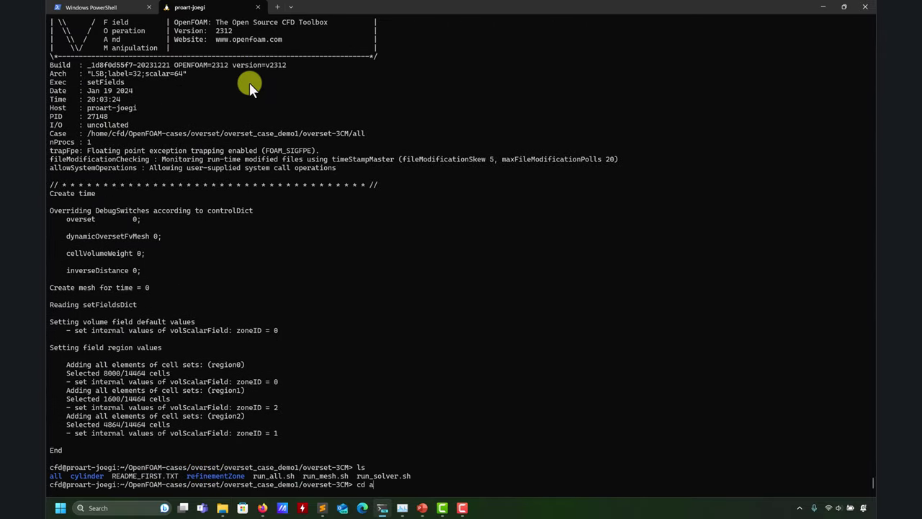
pyautogui.press('Tab')
pyautogui.press('Return')
pyautogui.write('ls')
pyautogui.press('Return')
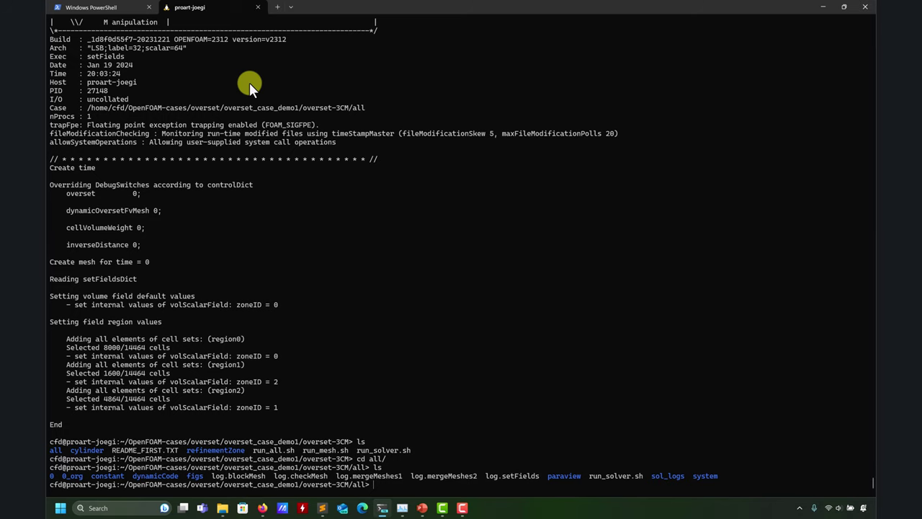
pyautogui.write('./run_solver.sh')
pyautogui.press('Return')
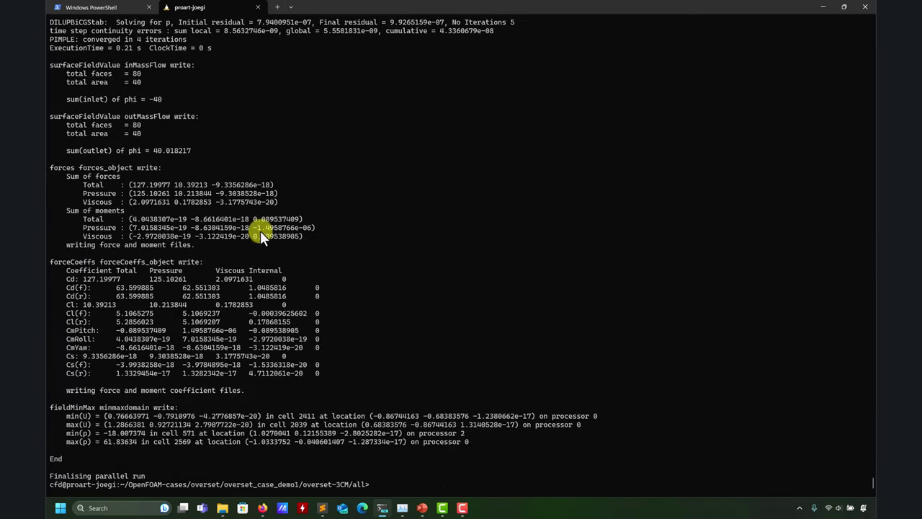
# Examine the solver output for the FOAM Warning about the position of the master overset patch
pyautogui.scroll(15, 260, 232)
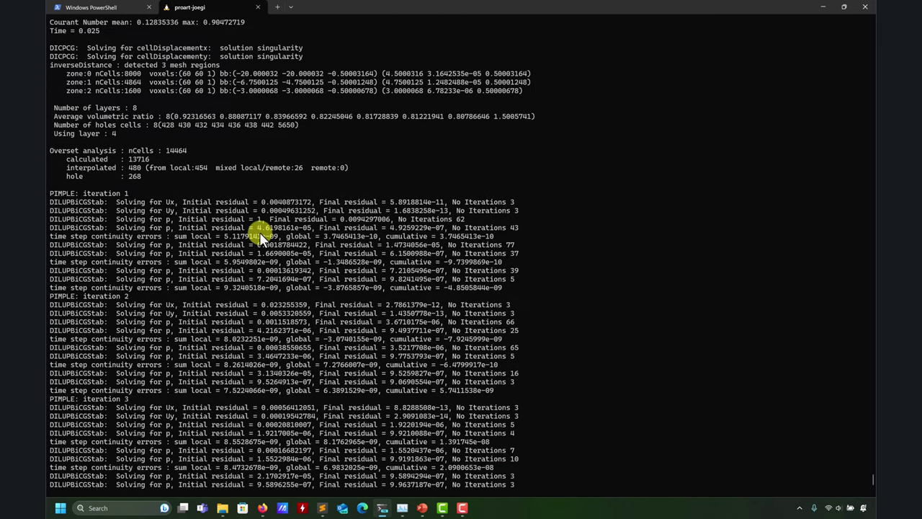
pyautogui.scroll(20, 261, 232)
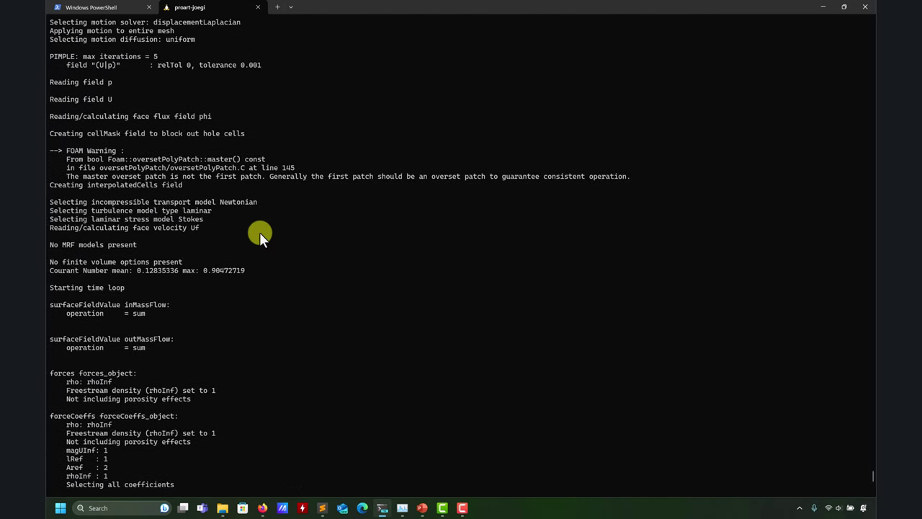
pyautogui.moveTo(190, 186); pyautogui.dragTo(50, 158)
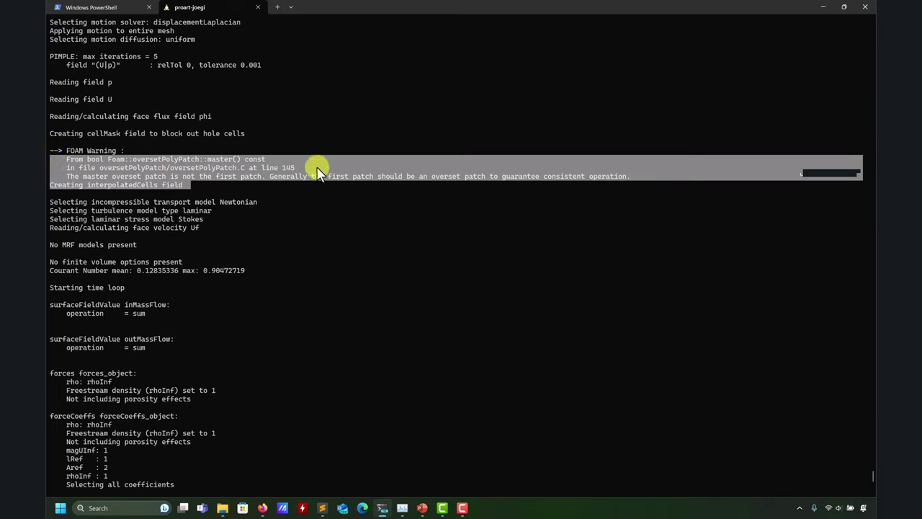
pyautogui.hotkey('ctrl', 'c')
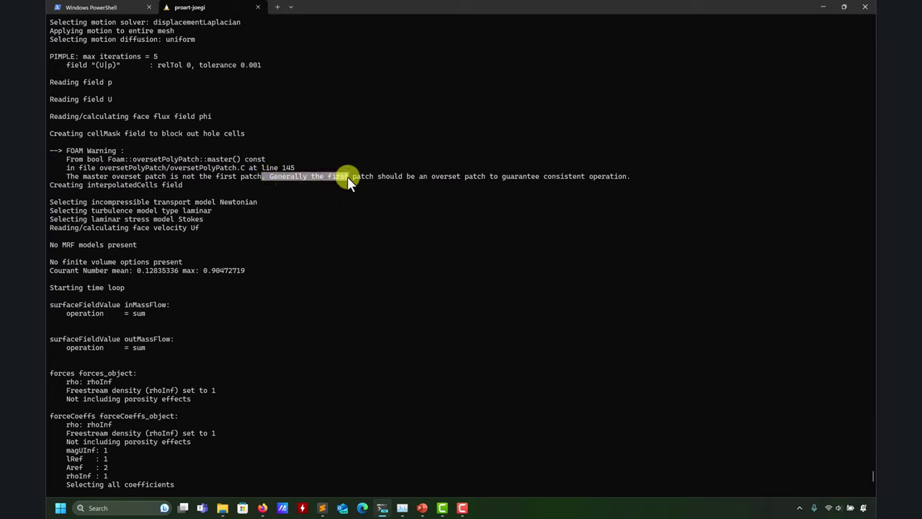
pyautogui.moveTo(347, 176); pyautogui.dragTo(624, 177)
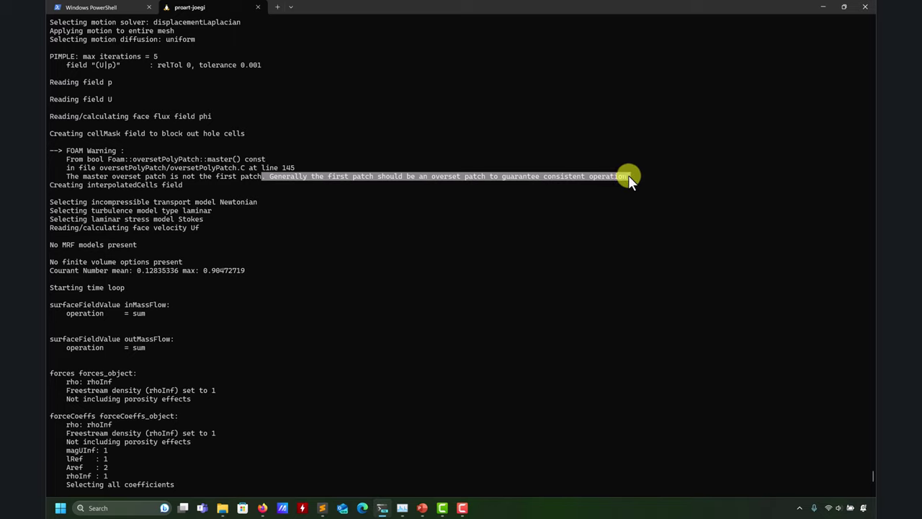
pyautogui.click(598, 169)
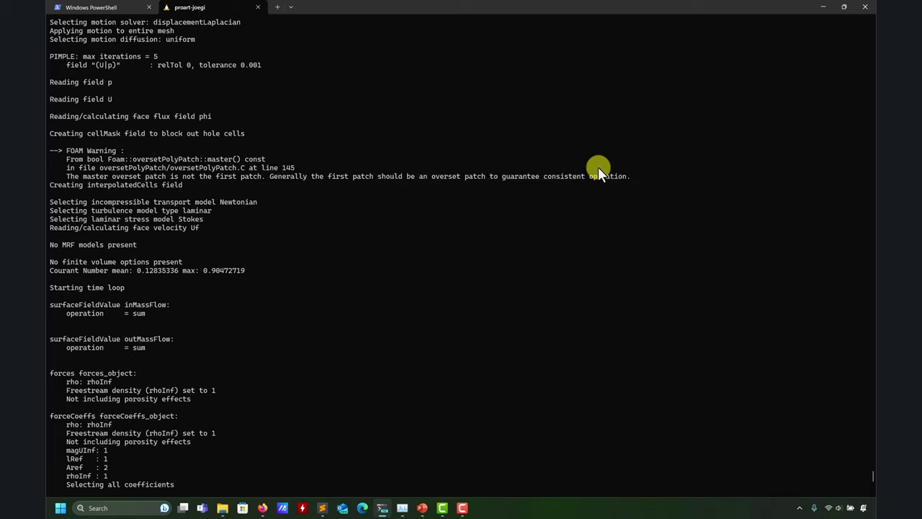
pyautogui.moveTo(639, 176); pyautogui.dragTo(210, 167)
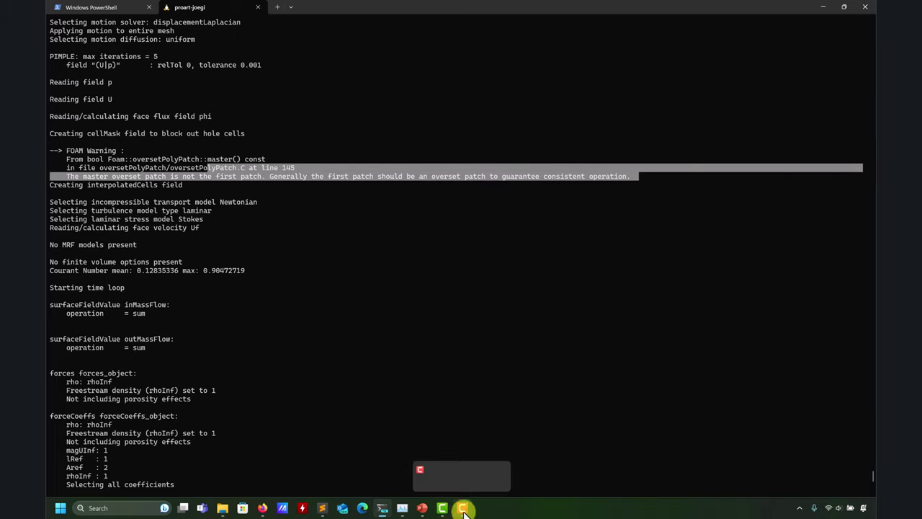
# Switch to the overset-demo3.pptx presentation in PowerPoint and review the slide on the outcome by overset BC location, then return to the terminal
pyautogui.moveTo(426, 514)
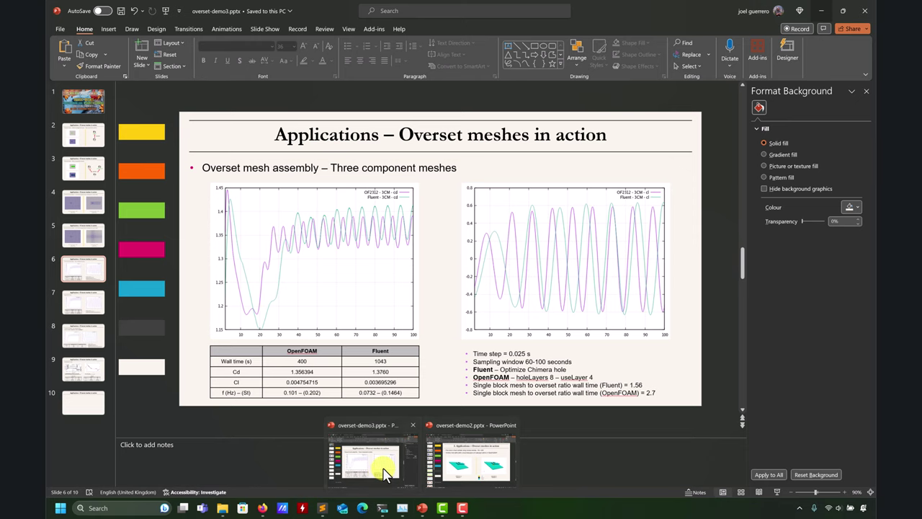
pyautogui.click(380, 478)
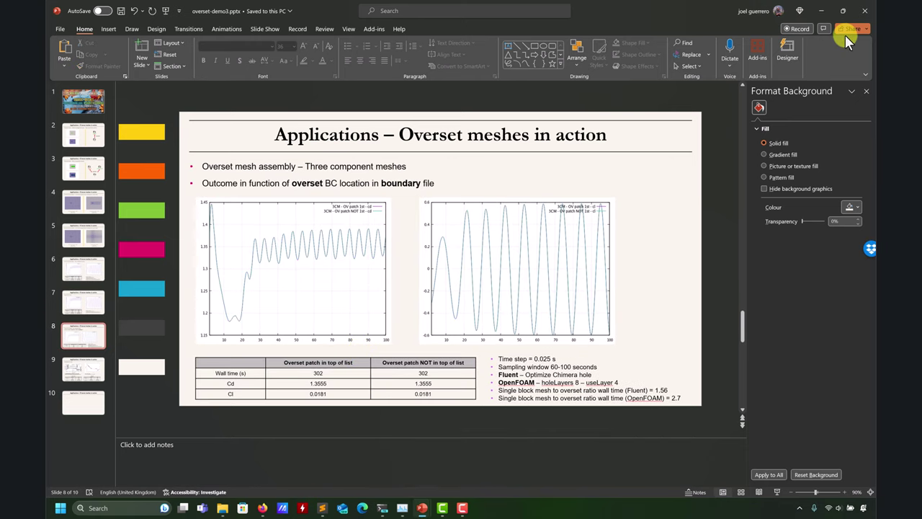
pyautogui.click(821, 10)
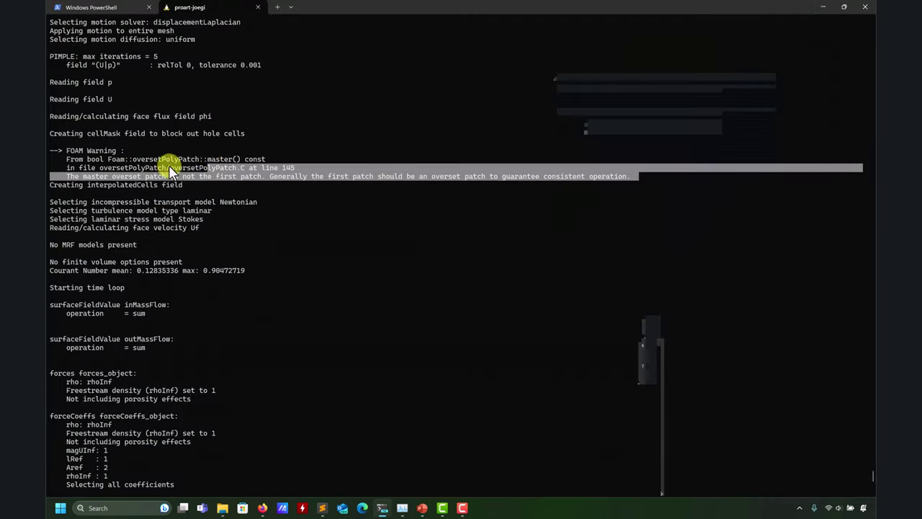
# In Sublime Text, undo the commenting-out of the oversetPatch block in blockMeshDict and save the file
pyautogui.click(321, 506)
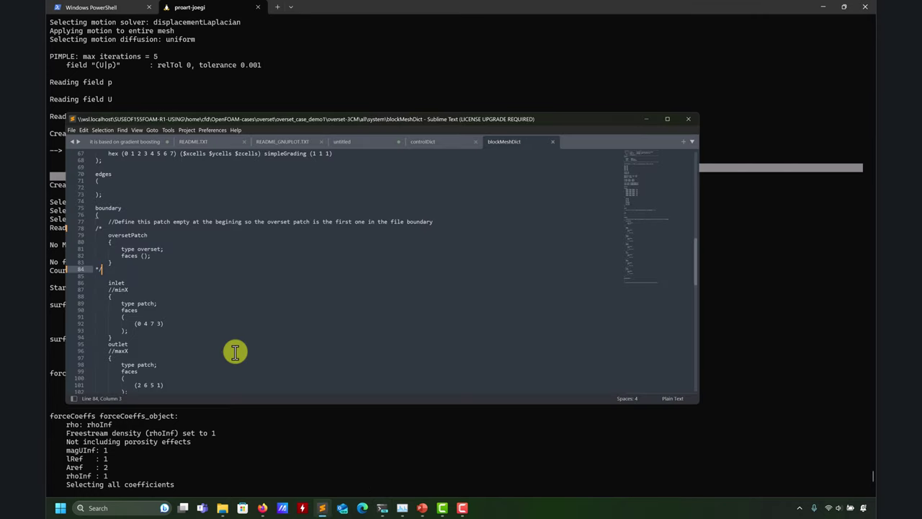
pyautogui.hotkey('ctrl', 'z')
pyautogui.hotkey('ctrl', 'z')
pyautogui.hotkey('ctrl', 's')
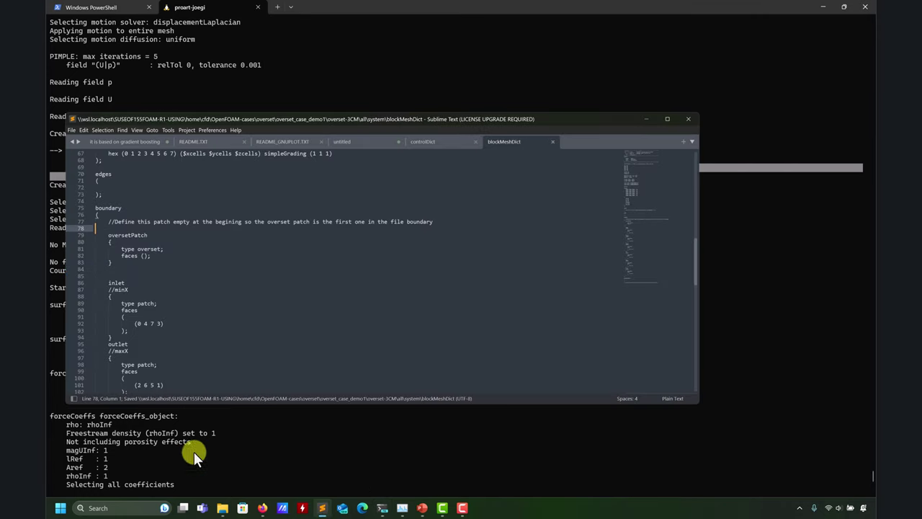
# Back in the terminal, go up to the overset-3CM folder, list its contents, and regenerate the mesh with run_mesh.sh
pyautogui.click(220, 458)
pyautogui.scroll(-10, 220, 458)
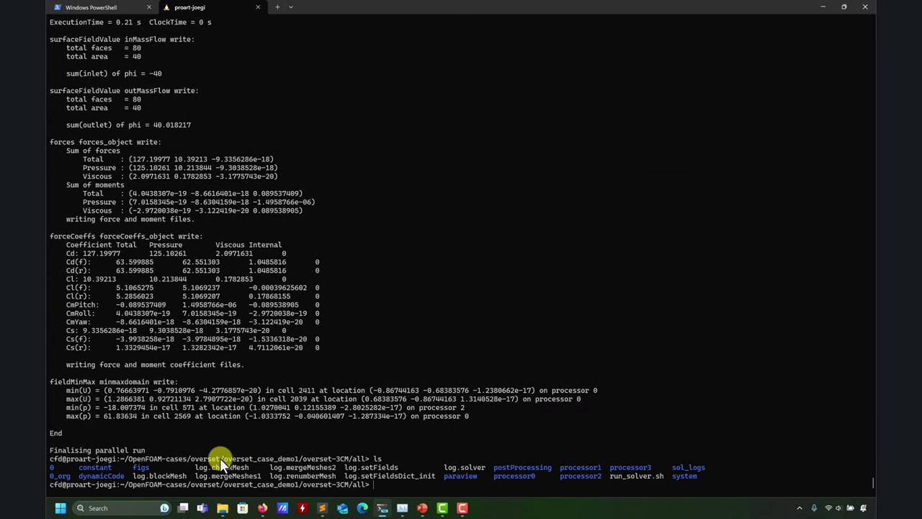
pyautogui.write('cd ..')
pyautogui.press('Return')
pyautogui.write('ls')
pyautogui.press('Return')
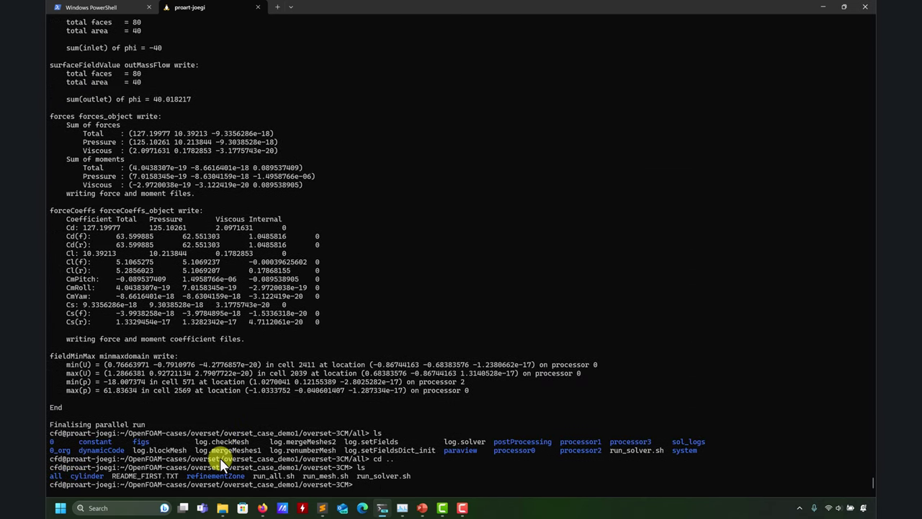
pyautogui.write('./run_mesh.sh')
pyautogui.press('Return')
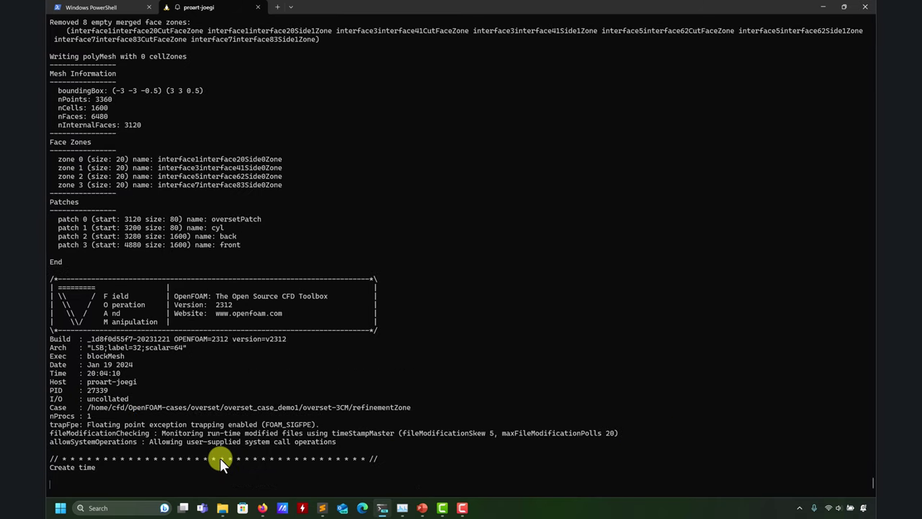
# Close the blockMeshDict file in Sublime Text and return to the terminal
pyautogui.click(322, 508)
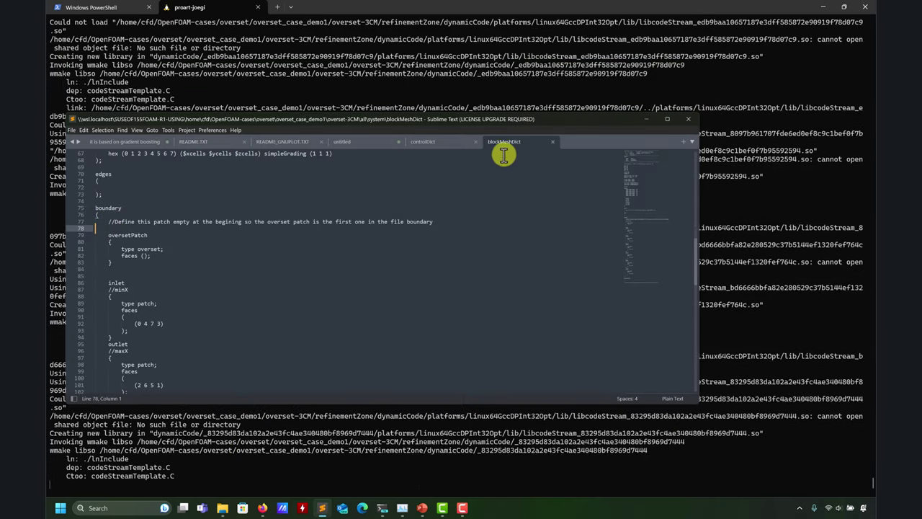
pyautogui.click(552, 142)
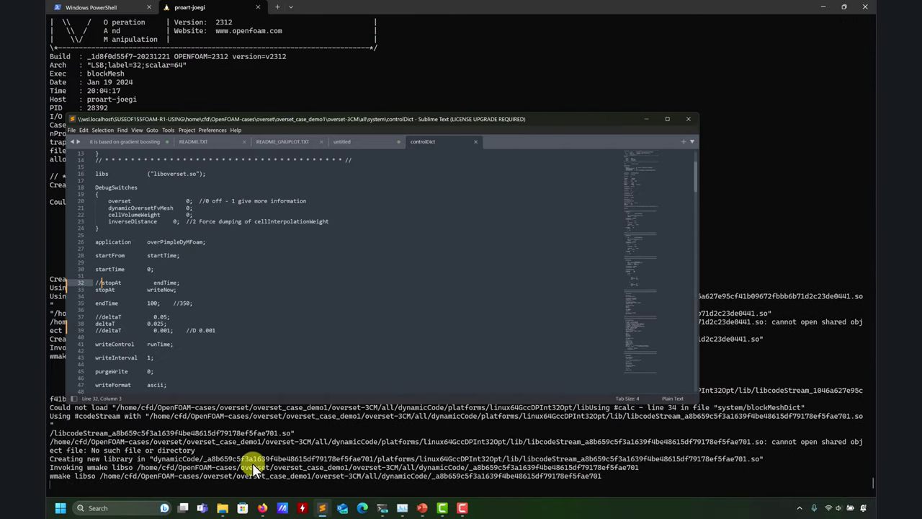
pyautogui.click(252, 461)
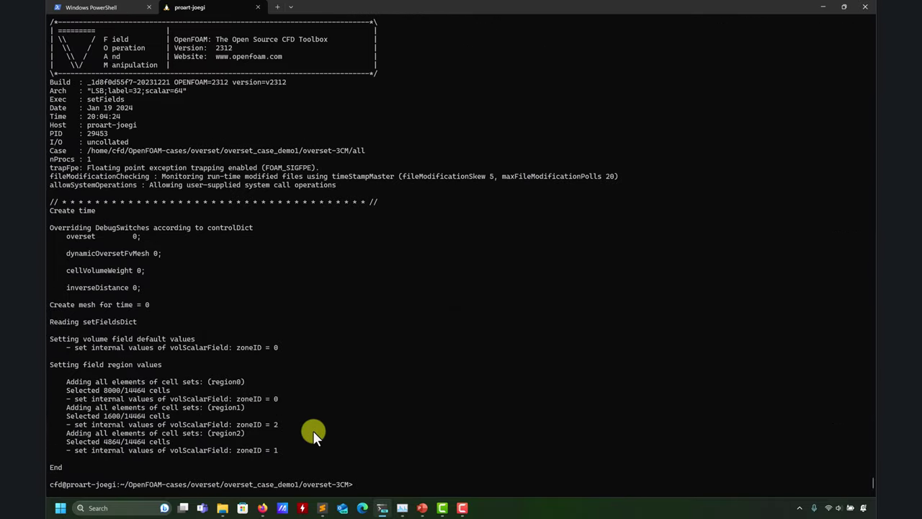
# List the case folder, enter all/, list its contents, and rerun the solver with sh run_solver.sh
pyautogui.write('ls')
pyautogui.press('Return')
pyautogui.write('cd all/')
pyautogui.press('Return')
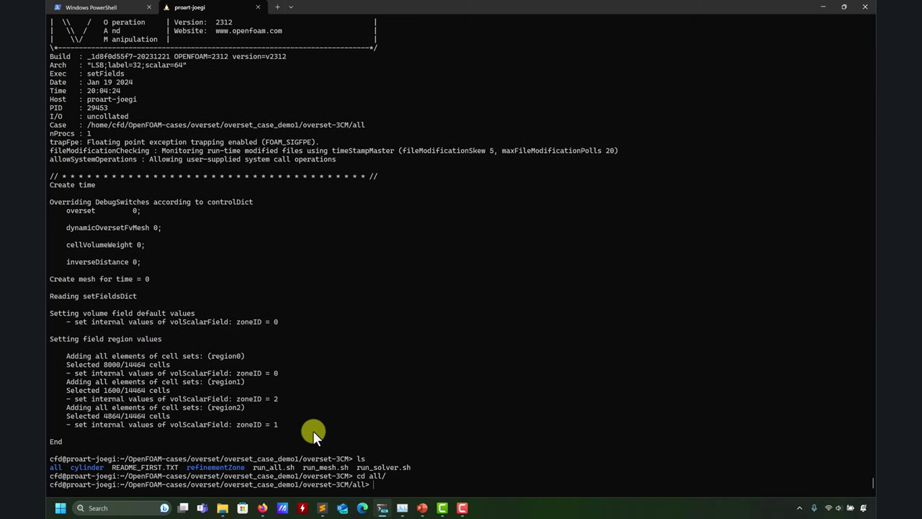
pyautogui.write('ls')
pyautogui.press('Return')
pyautogui.write('sh run_solver.sh')
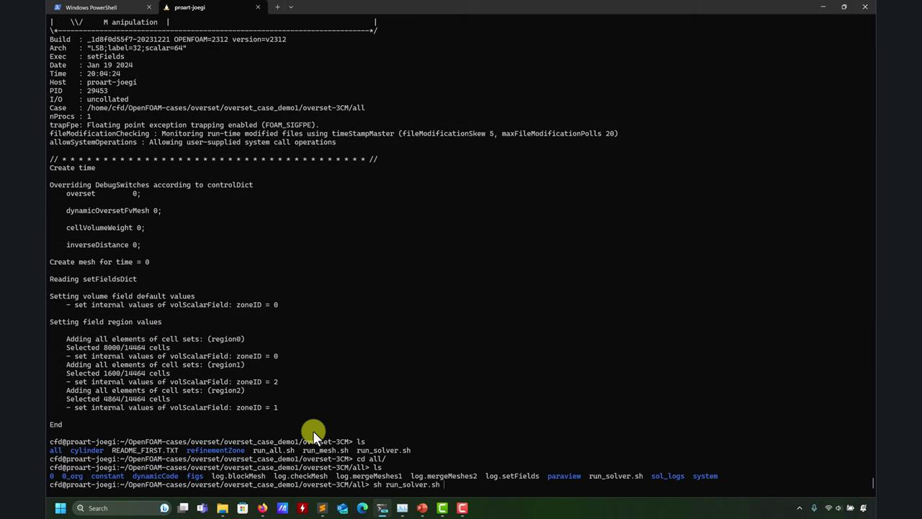
pyautogui.press('Return')
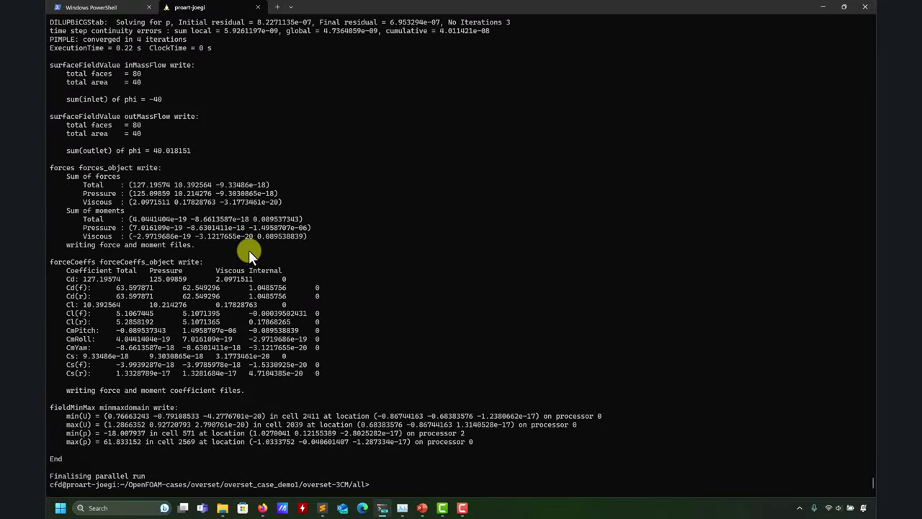
# Check the new solver output, back to the overPimpleDyMFoam header, for the overset patch warning
pyautogui.scroll(20, 232, 237)
pyautogui.scroll(20, 237, 237)
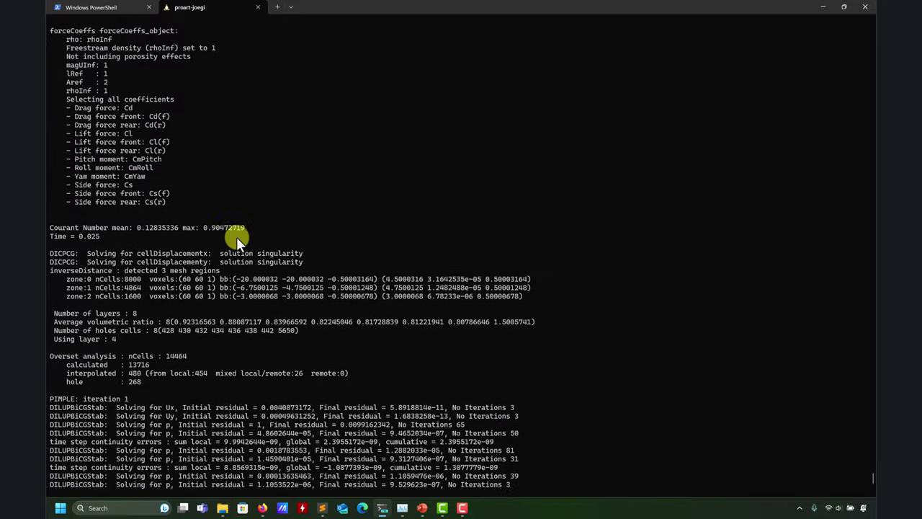
pyautogui.scroll(10, 236, 237)
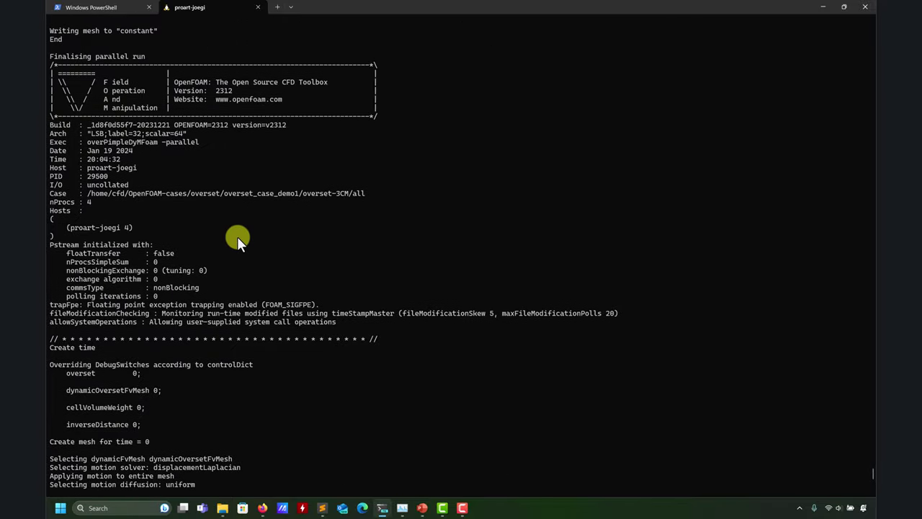
pyautogui.scroll(-20, 237, 237)
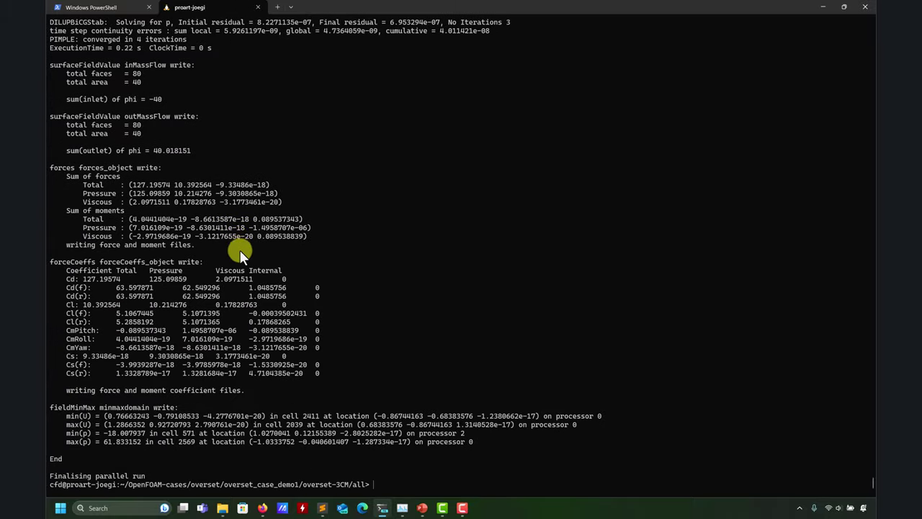
# Open fvSolution from the case's system folder in Sublime Text and examine the pressure solver, PIMPLE corrector and residualControl settings
pyautogui.click(322, 508)
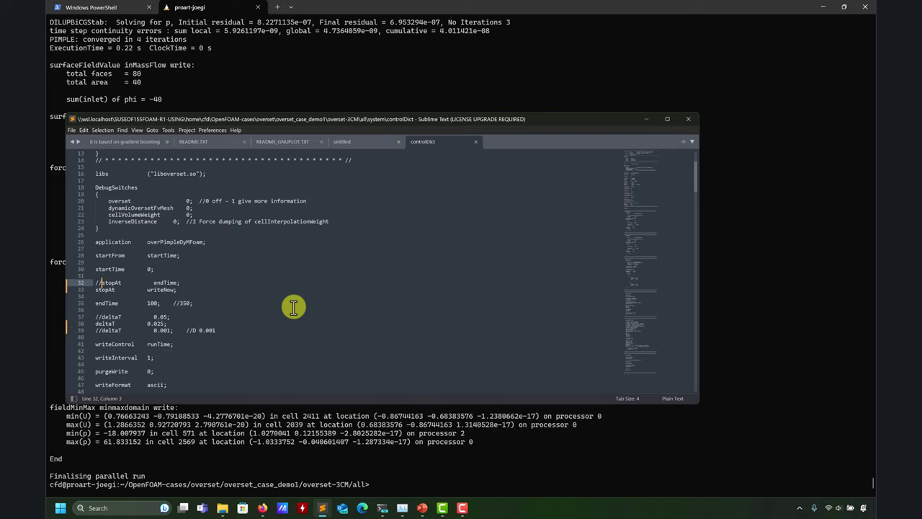
pyautogui.moveTo(263, 508)
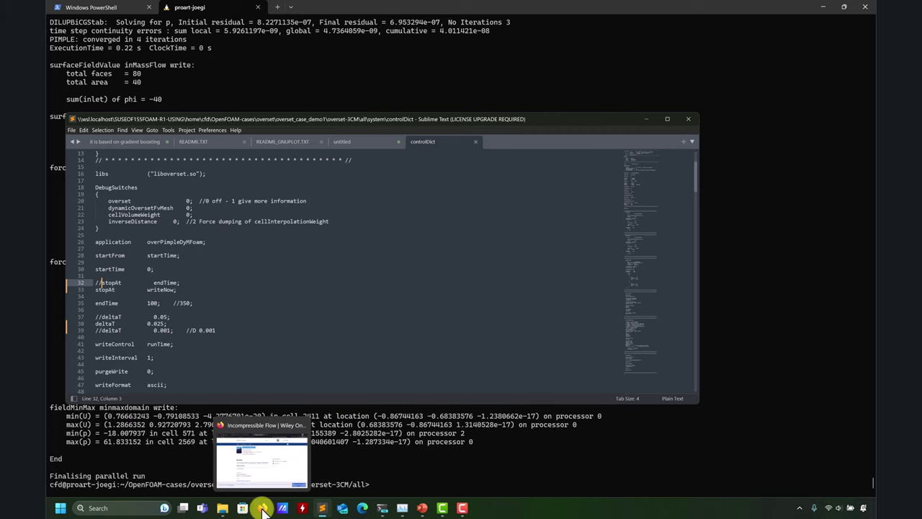
pyautogui.moveTo(223, 508)
pyautogui.click(217, 467)
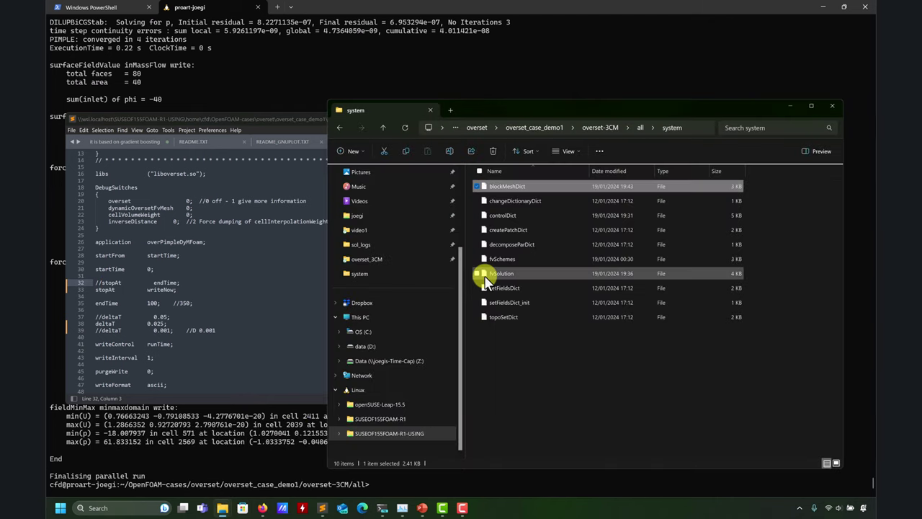
pyautogui.doubleClick(494, 271)
pyautogui.scroll(-20, 160, 254)
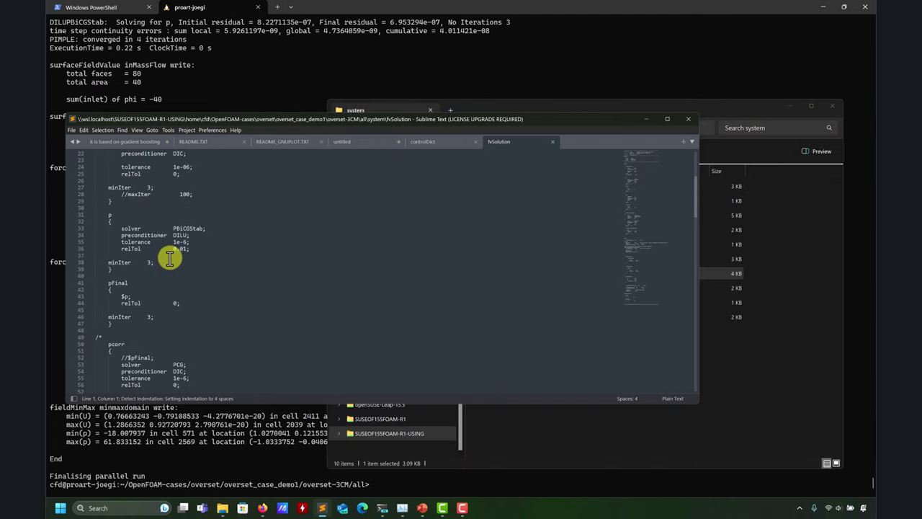
pyautogui.scroll(-12, 170, 260)
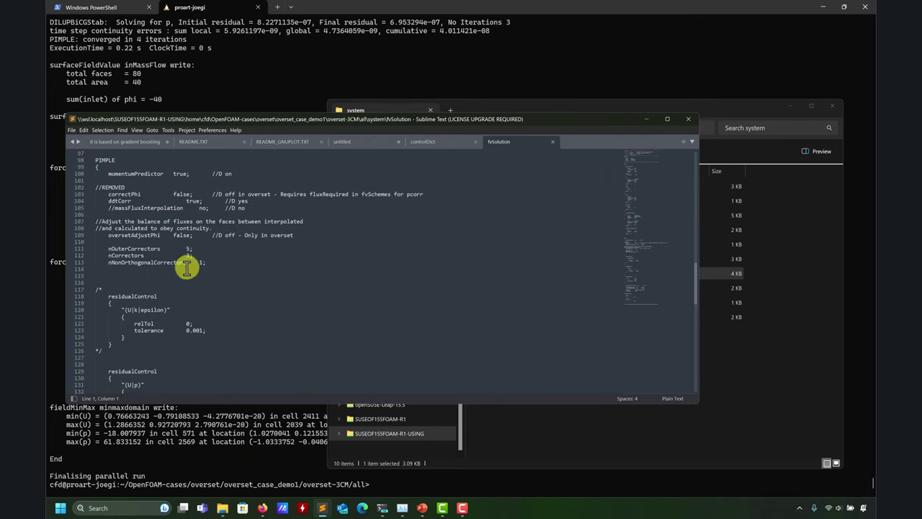
pyautogui.scroll(-3, 183, 266)
pyautogui.scroll(4, 177, 297)
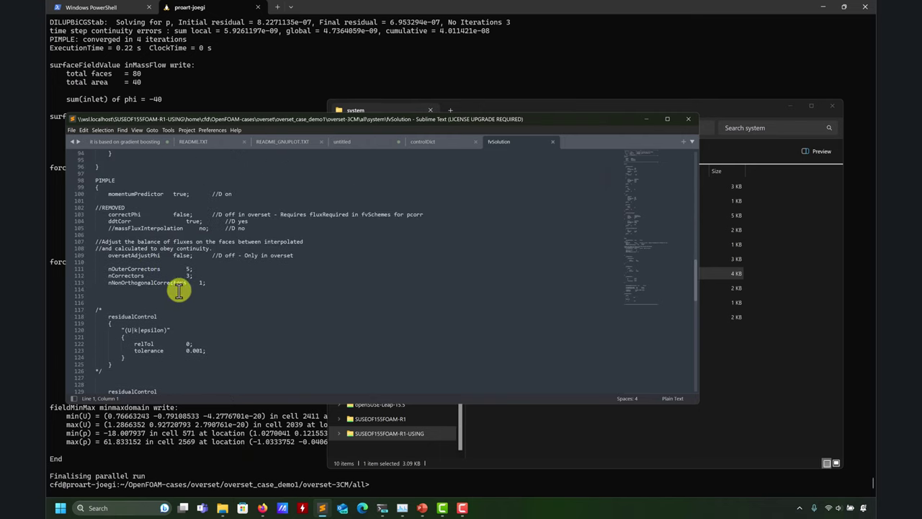
pyautogui.scroll(-5, 182, 266)
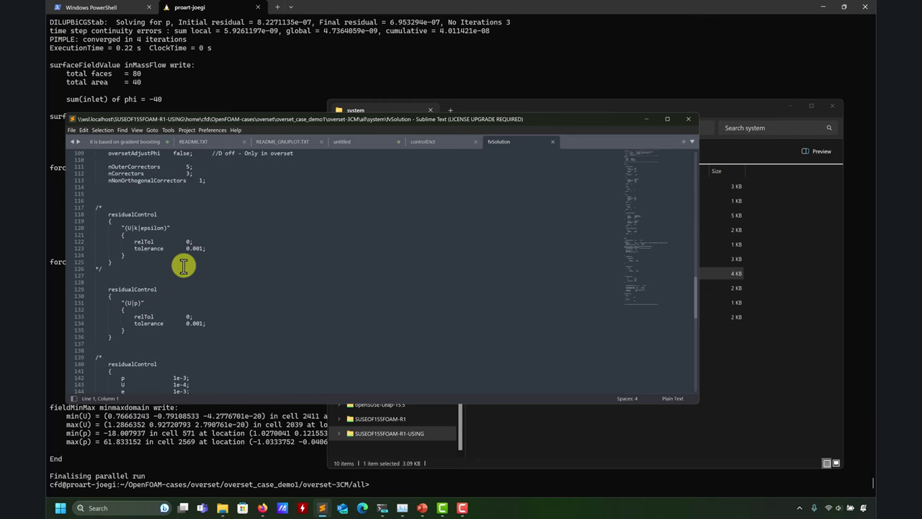
pyautogui.click(581, 428)
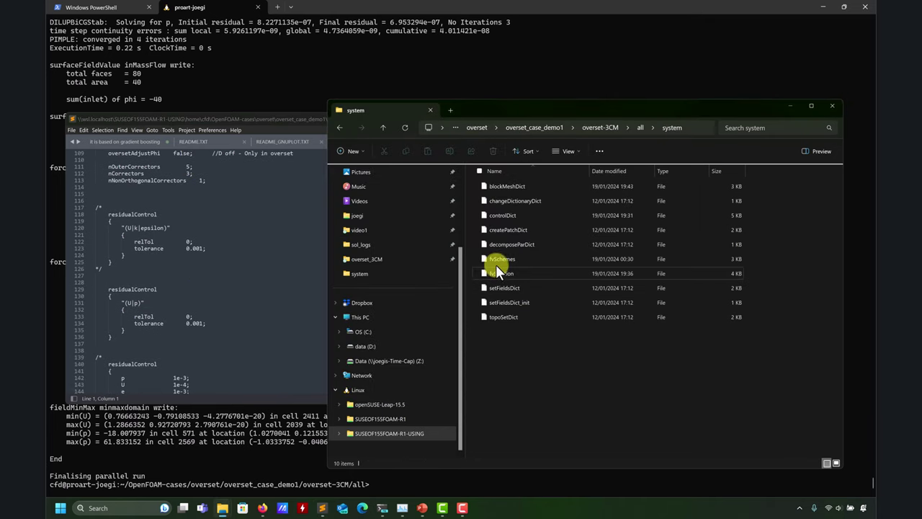
# Open fvSchemes from the system folder in Sublime Text and examine the holeLayers and useLayer entries of the overset interpolation settings
pyautogui.moveTo(496, 261); pyautogui.dragTo(67, 277)
pyautogui.scroll(-20, 176, 274)
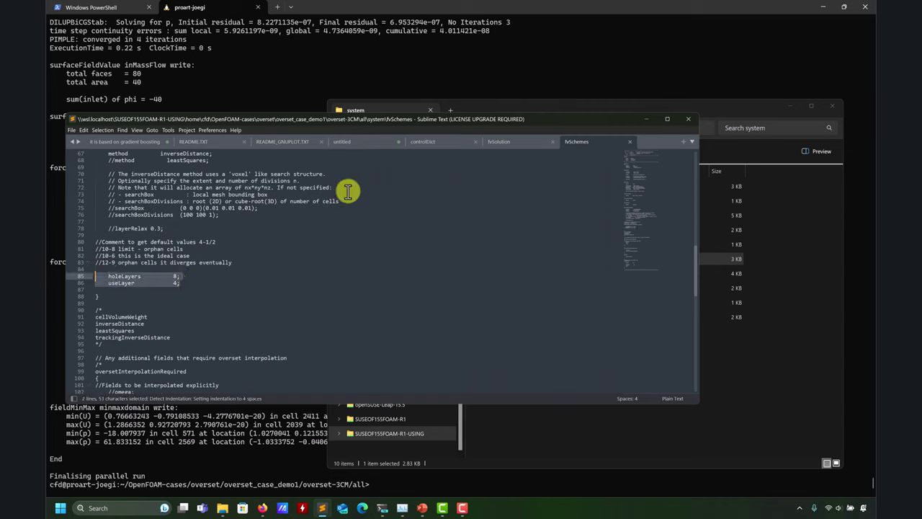
pyautogui.click(188, 283)
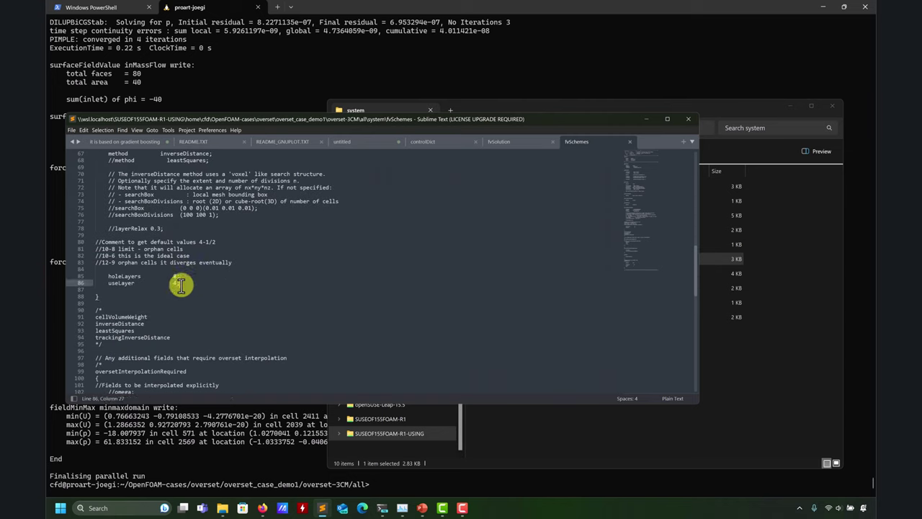
pyautogui.moveTo(189, 288); pyautogui.dragTo(94, 269)
# Return to fvSolution and examine its residualControl blocks and the PIMPLE entries correctPhi, ddtCorr and massFluxInterpolation
pyautogui.click(522, 140)
pyautogui.scroll(-10, 194, 295)
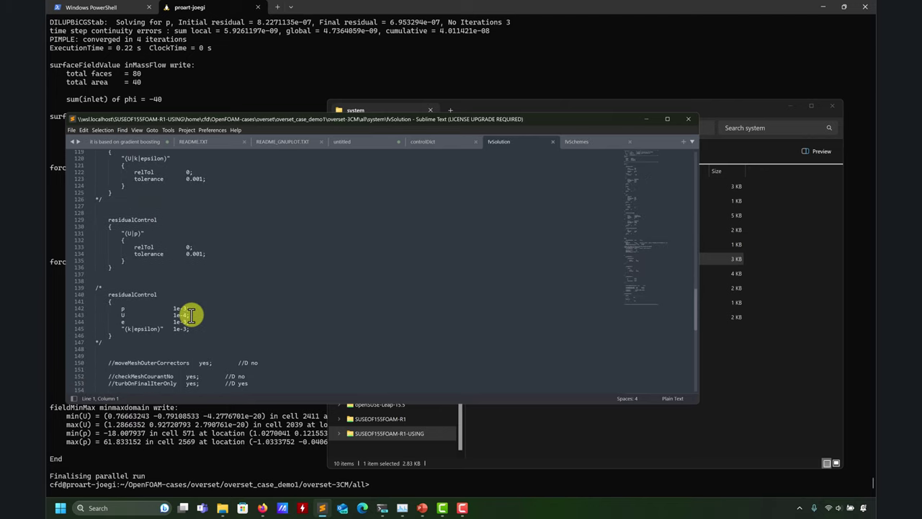
pyautogui.scroll(-4, 190, 309)
pyautogui.scroll(18, 189, 310)
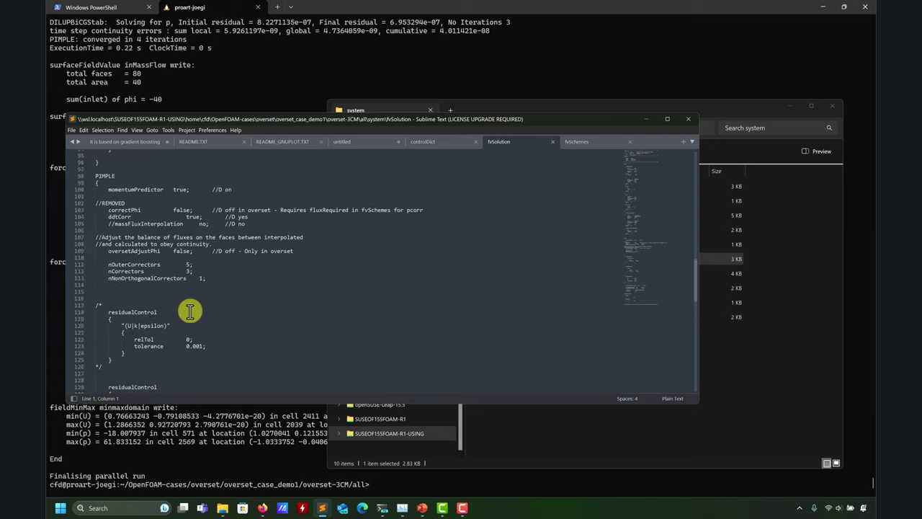
pyautogui.moveTo(249, 248); pyautogui.dragTo(63, 227)
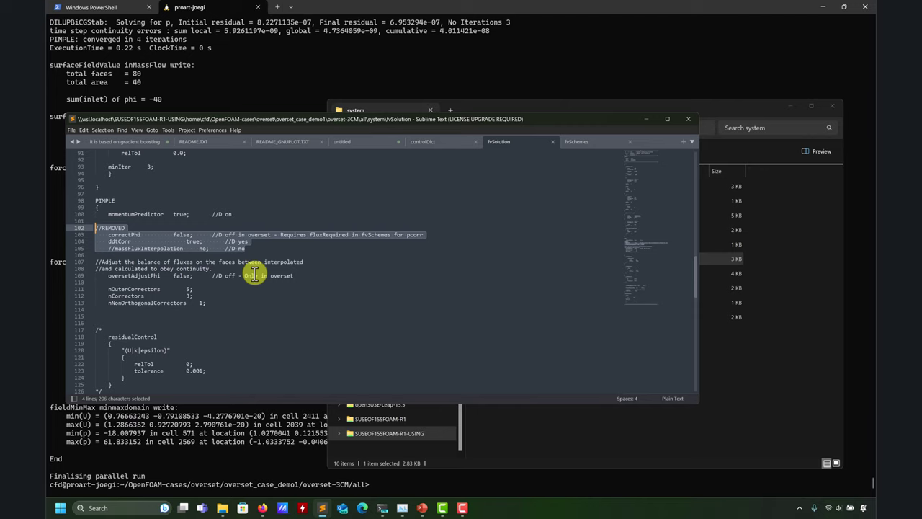
# Close Sublime Text, go back to the terminal, and list the all folder's contents on a cleared screen
pyautogui.click(686, 118)
pyautogui.click(207, 330)
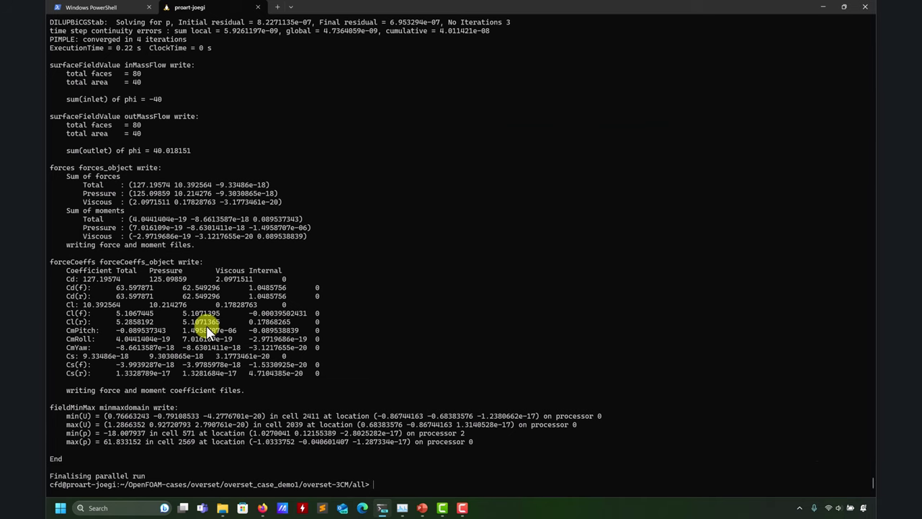
pyautogui.write('ls')
pyautogui.press('Return')
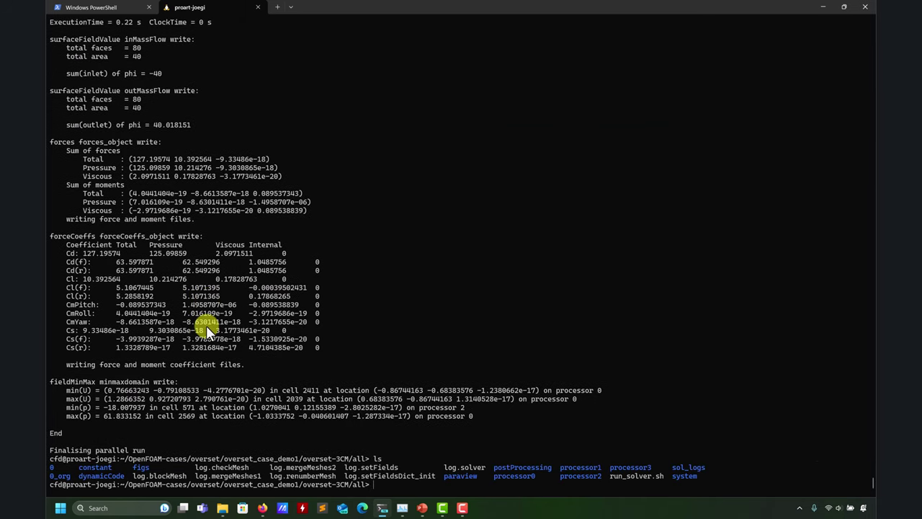
pyautogui.write('clear')
pyautogui.press('Return')
pyautogui.write('ls')
pyautogui.press('Return')
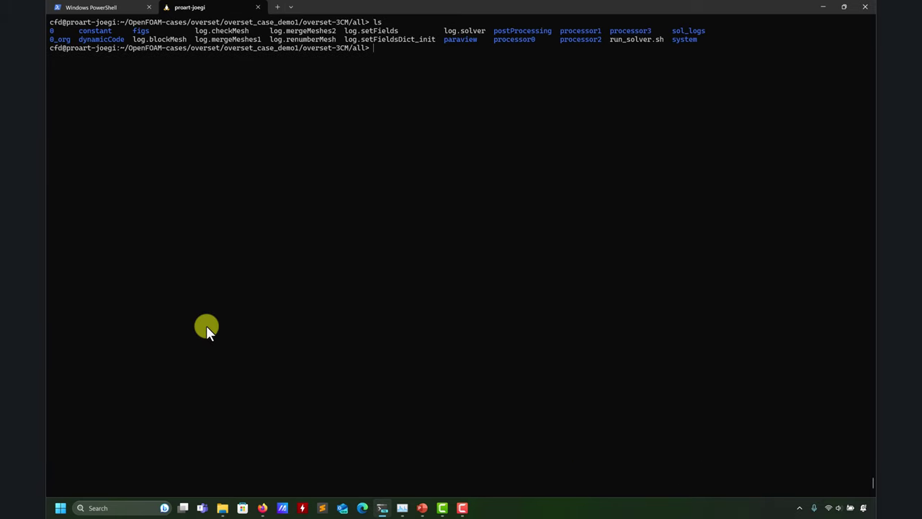